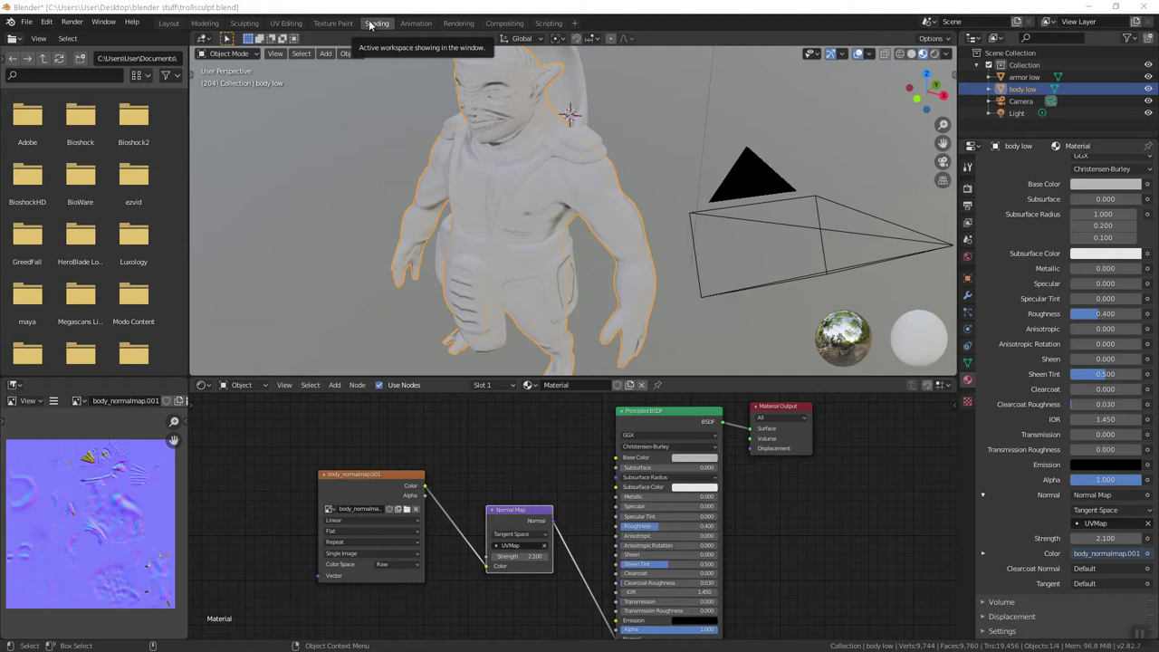
# Examine the surface details of the baked body normal map in the image preview
pyautogui.scroll(2, 134, 495)
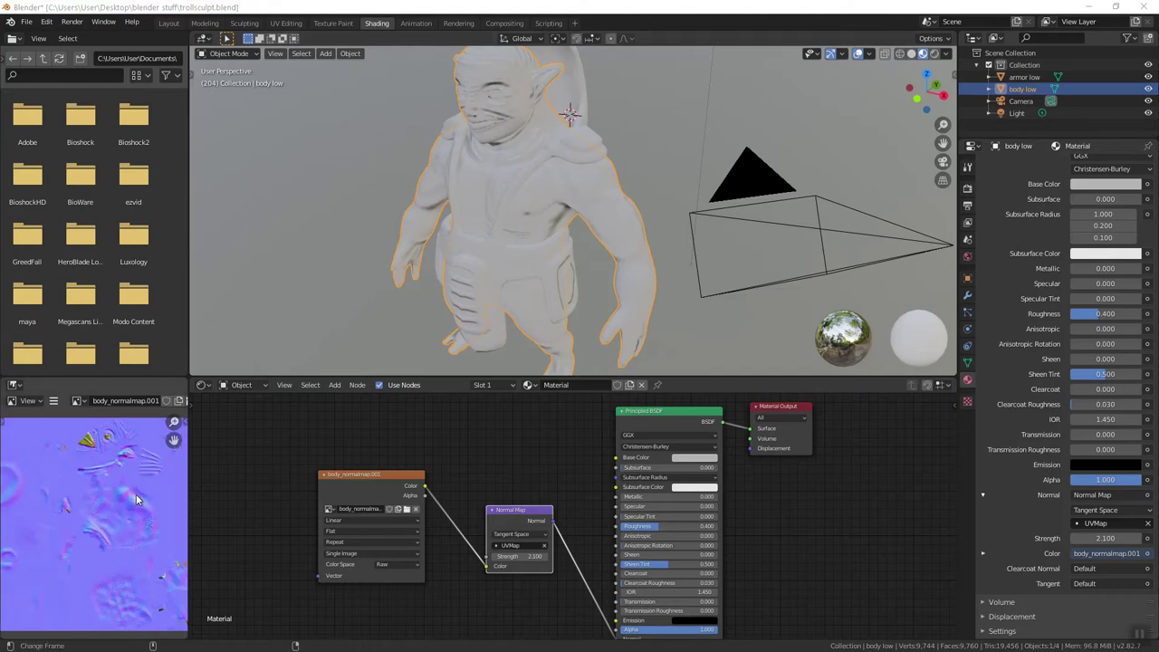
pyautogui.scroll(3, 137, 494)
pyautogui.scroll(1, 138, 495)
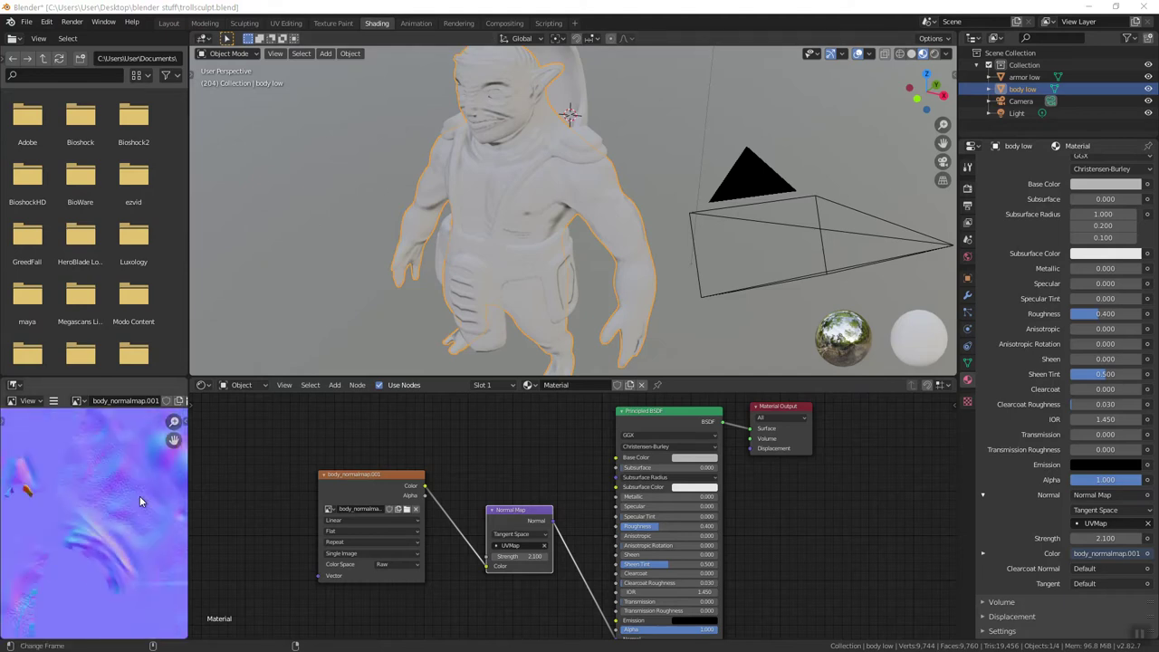
pyautogui.scroll(-4, 141, 497)
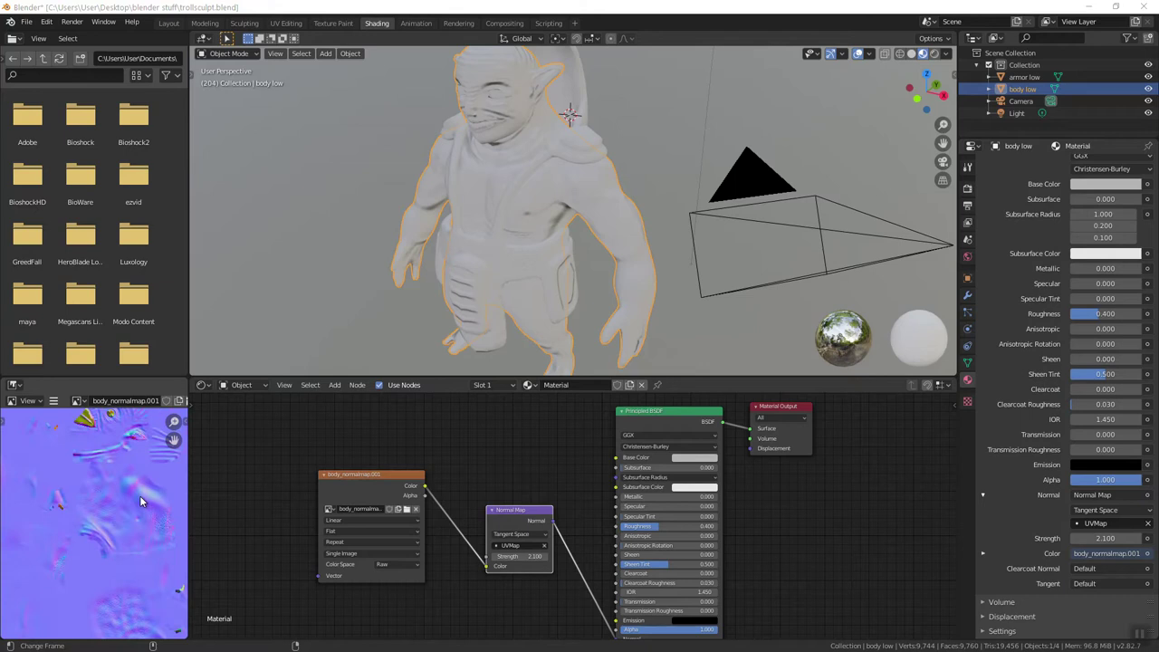
pyautogui.scroll(3, 140, 496)
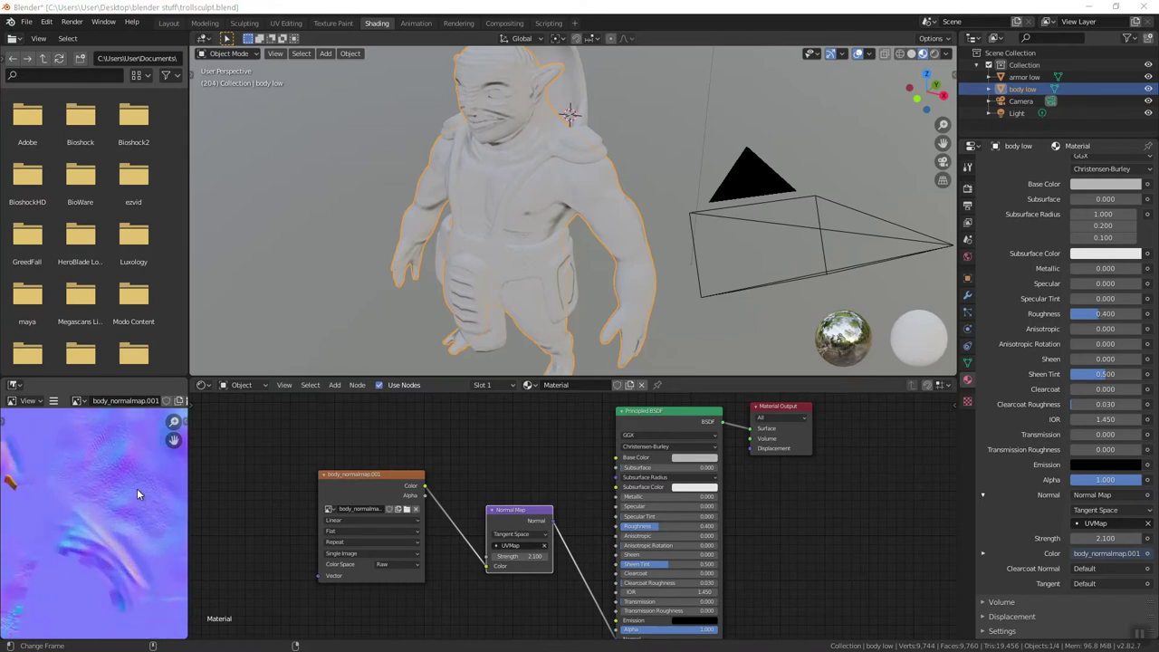
pyautogui.scroll(-3, 133, 500)
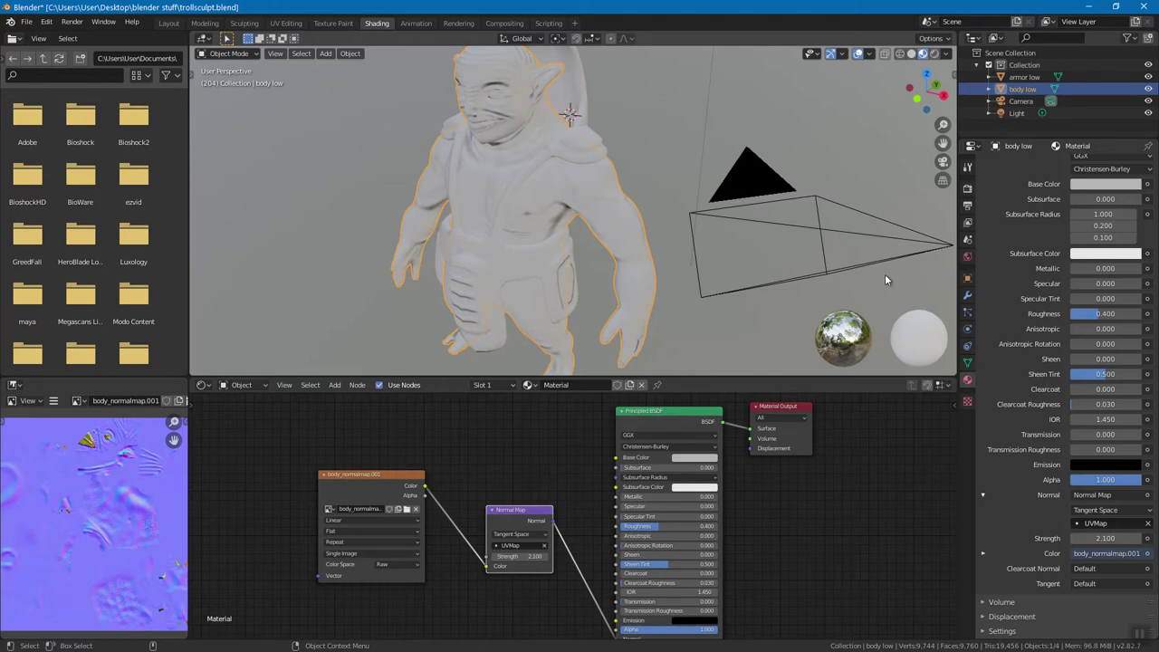
# Set the scene's render engine to Cycles in the render properties
pyautogui.scroll(3, 1014, 326)
pyautogui.scroll(1, 1014, 326)
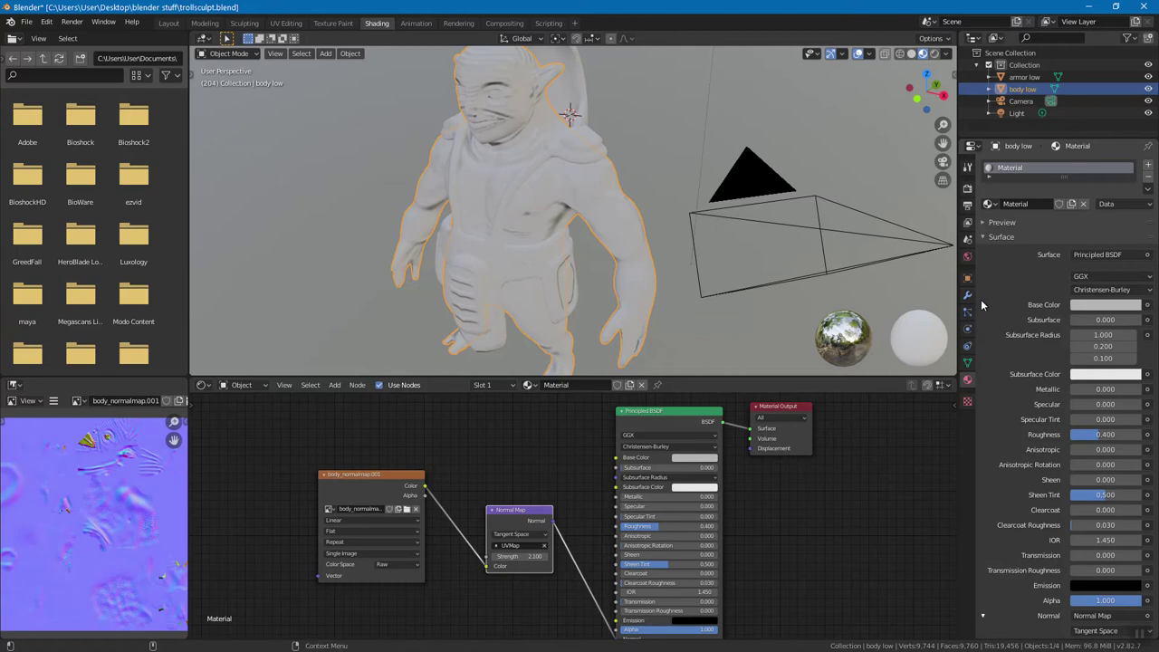
pyautogui.click(967, 191)
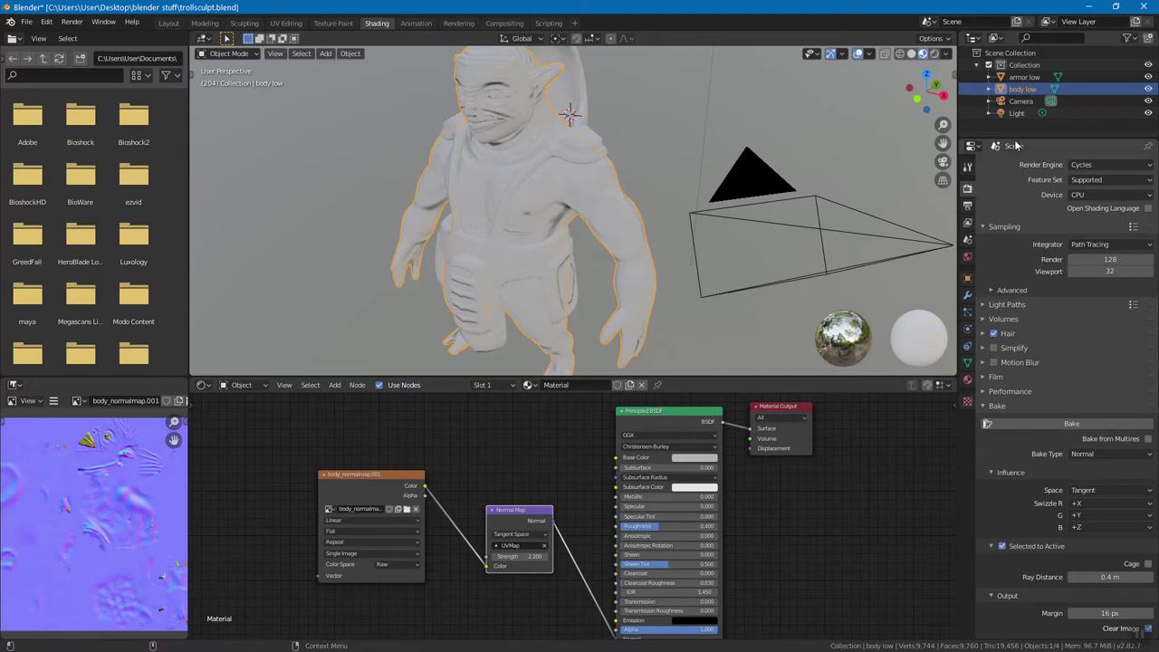
pyautogui.click(967, 169)
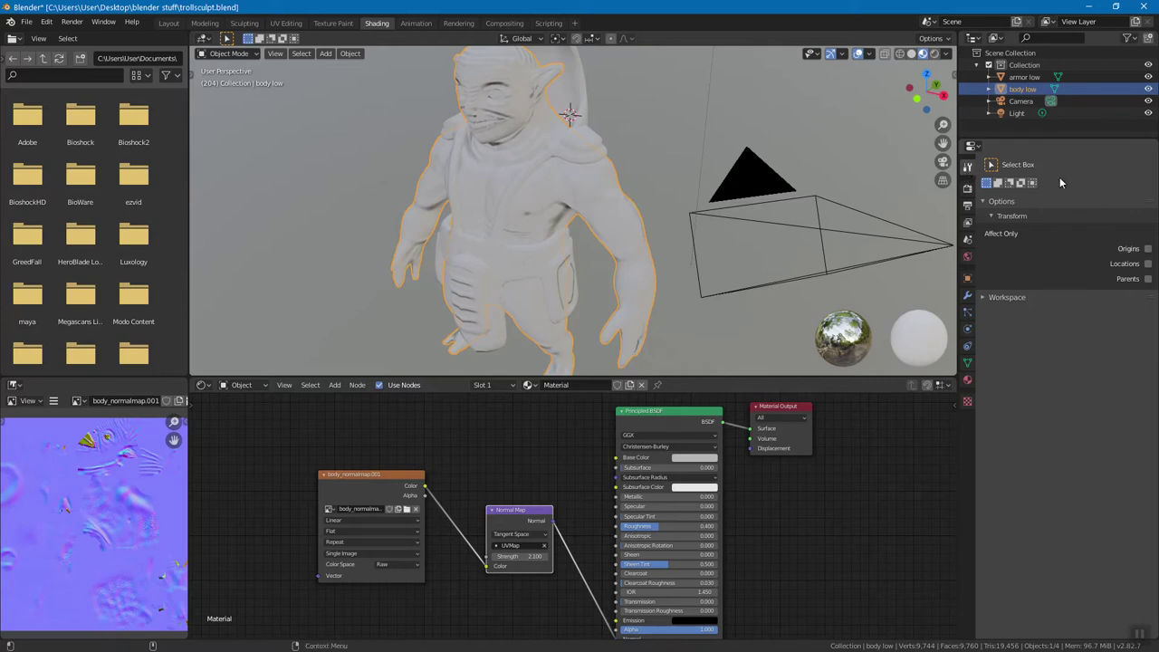
pyautogui.click(967, 190)
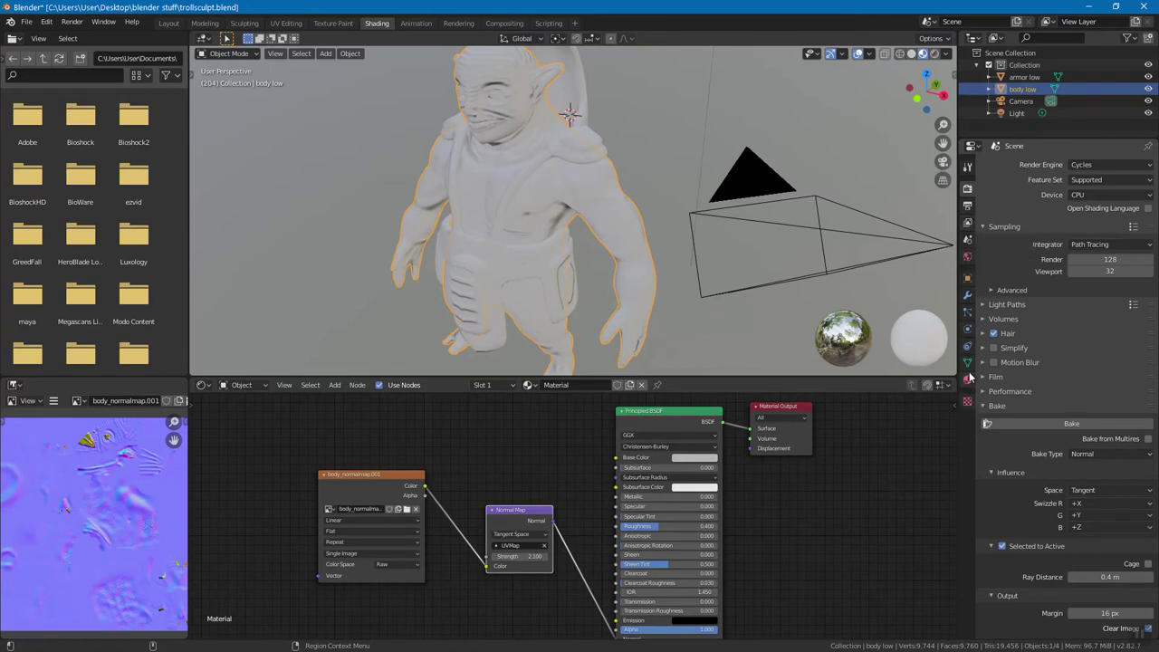
pyautogui.click(967, 295)
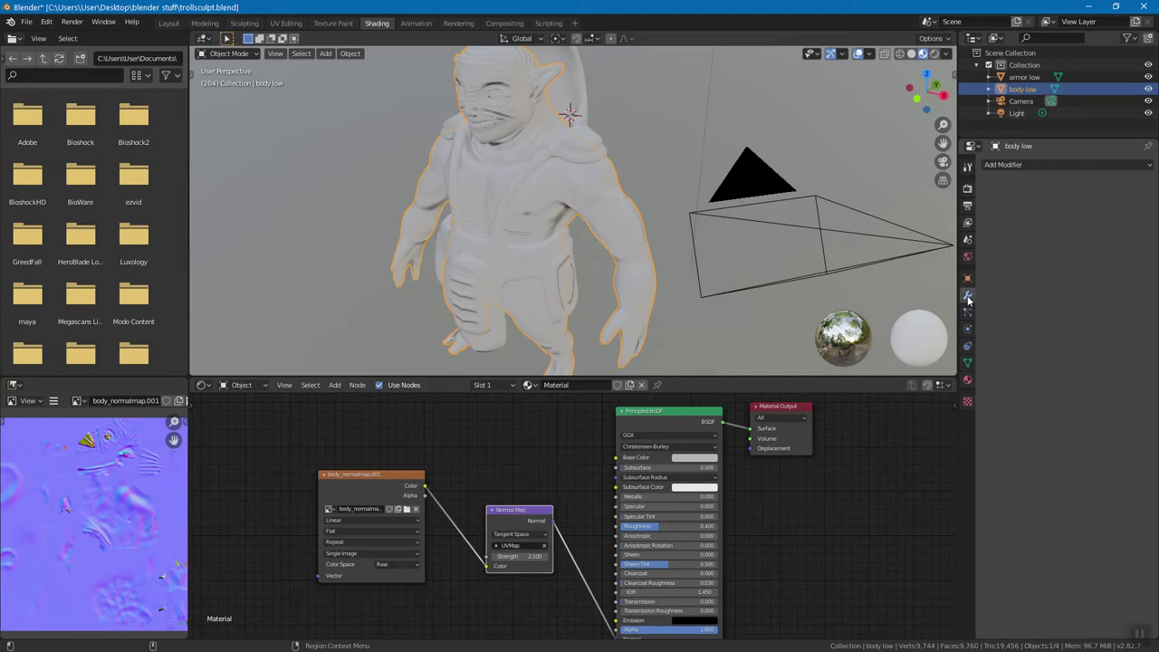
pyautogui.click(968, 190)
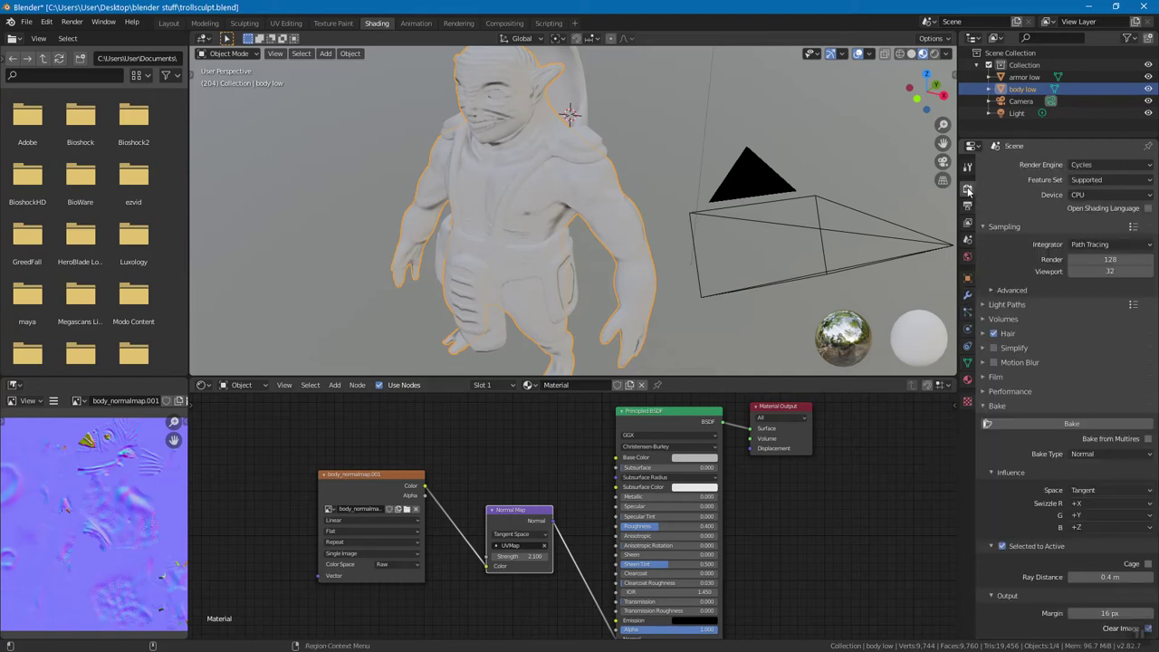
pyautogui.click(1092, 166)
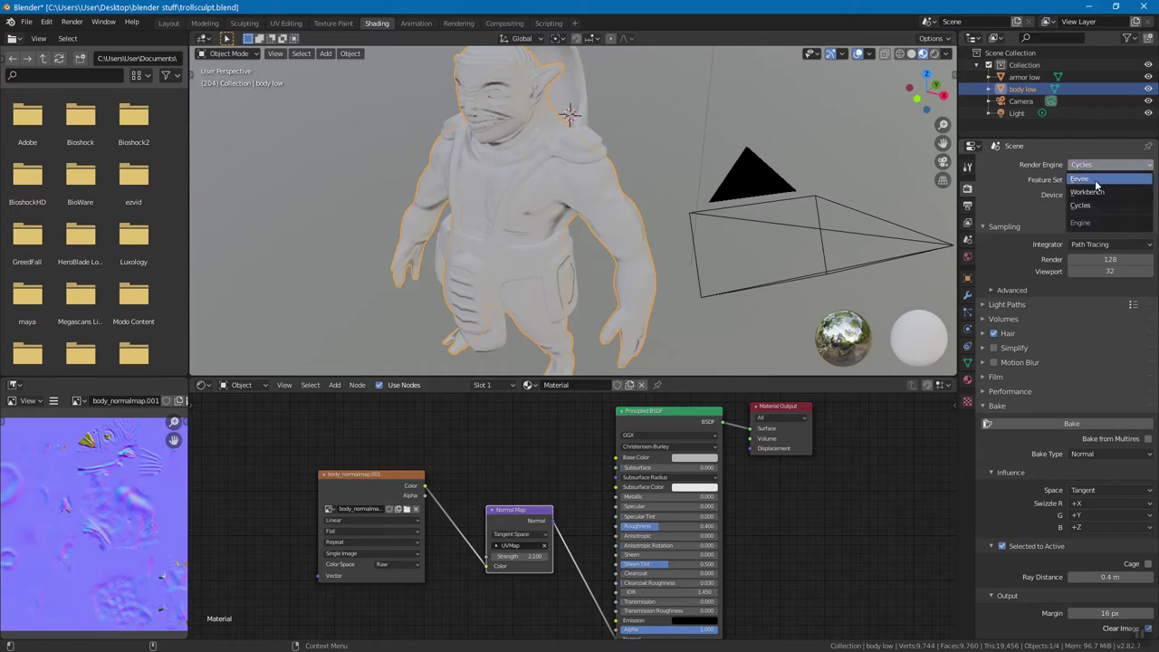
pyautogui.click(1101, 207)
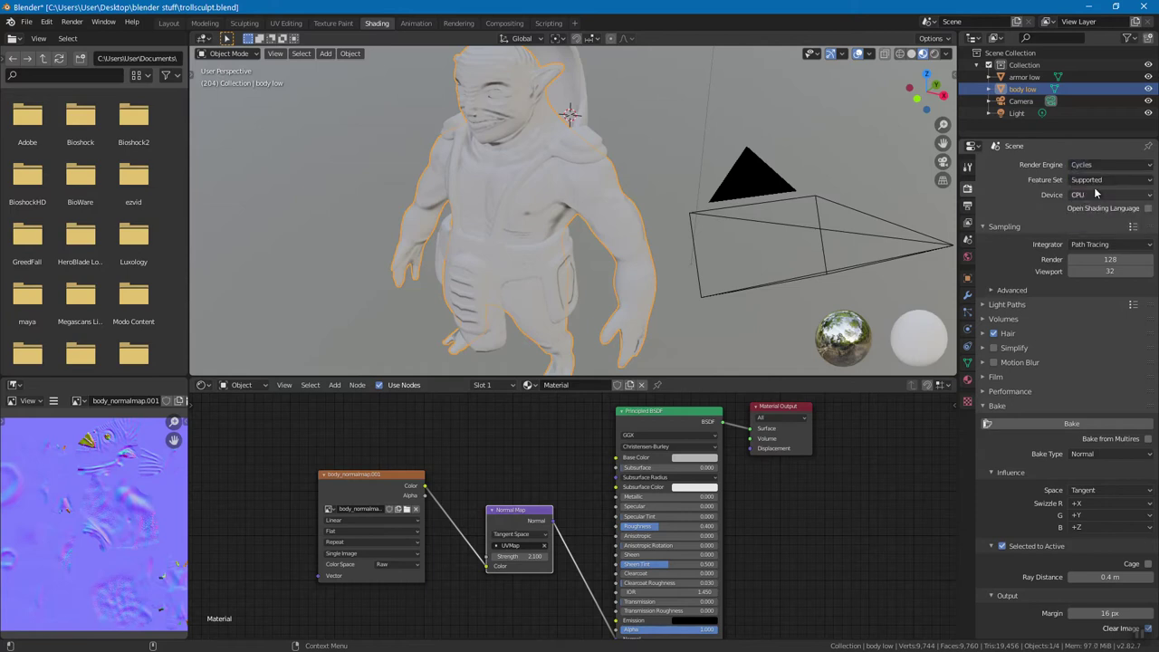
pyautogui.click(1092, 166)
pyautogui.click(1101, 207)
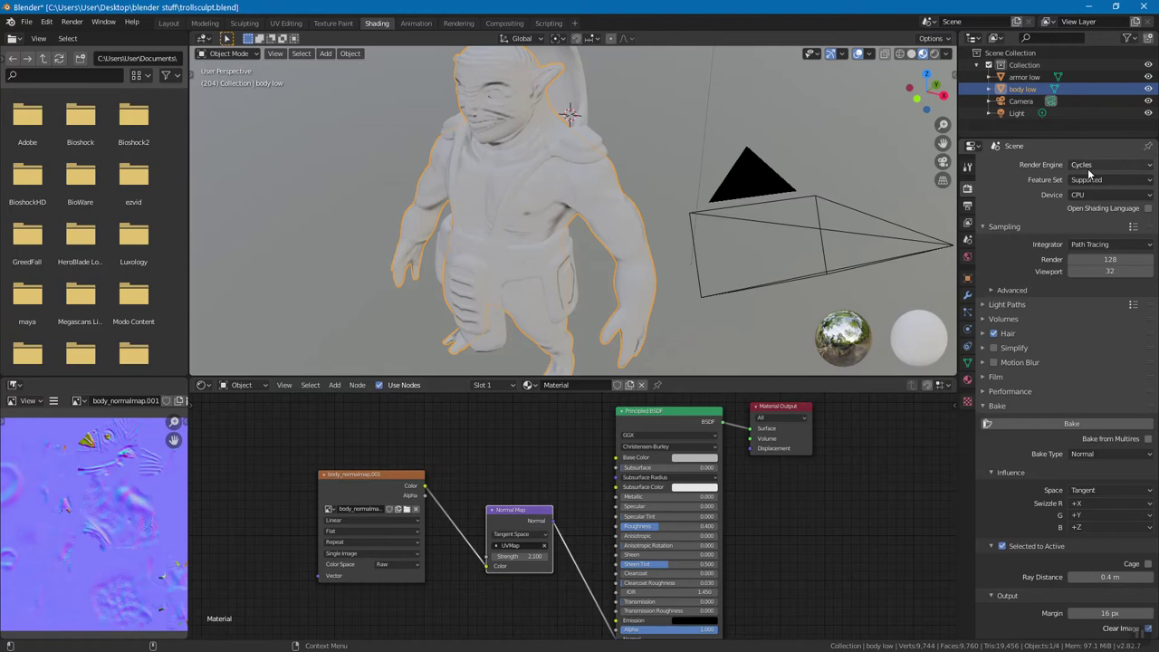
# Set the normal space in the bake influence settings to Tangent
pyautogui.click(985, 408)
pyautogui.click(985, 411)
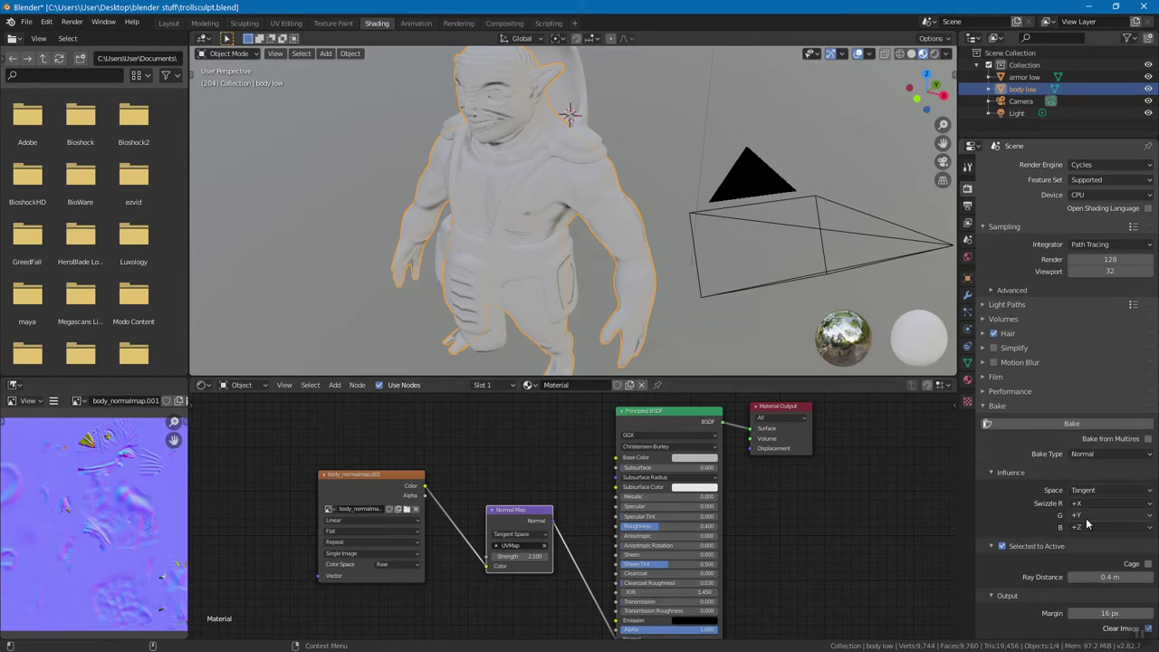
pyautogui.click(992, 473)
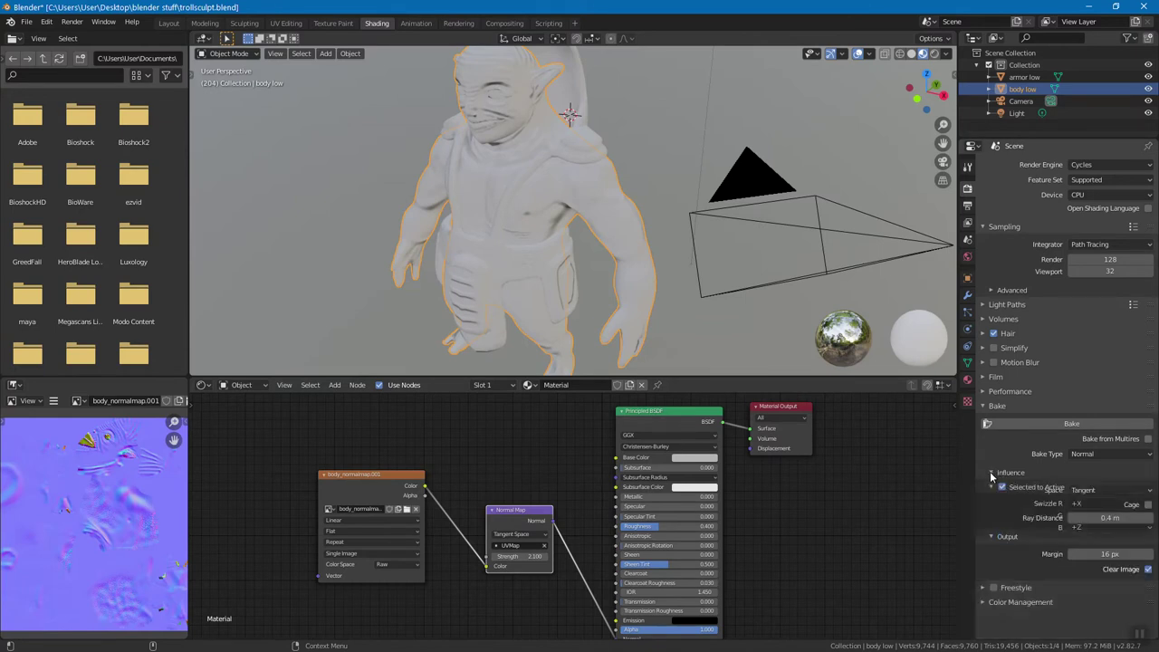
pyautogui.click(991, 473)
pyautogui.click(1104, 489)
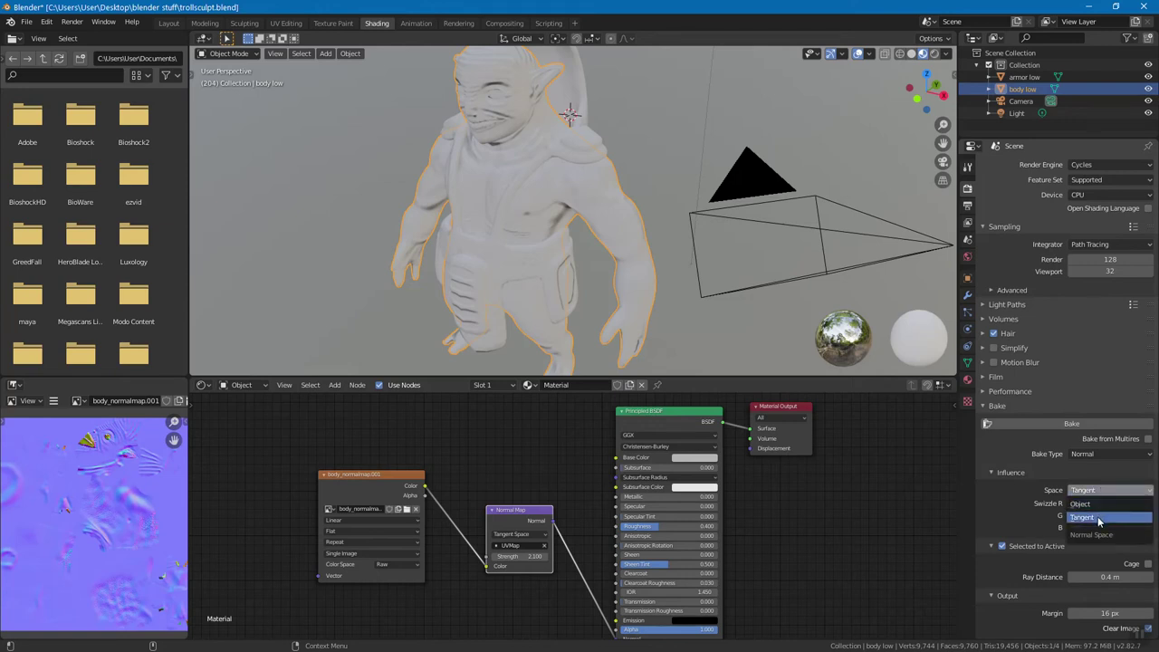
pyautogui.click(1098, 517)
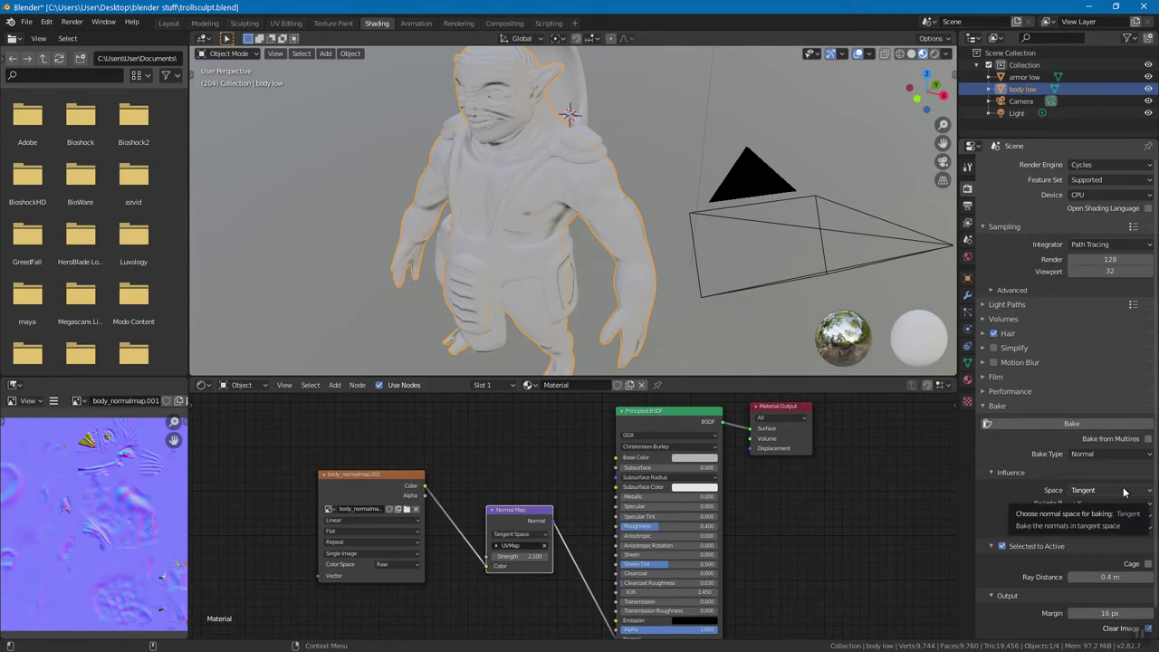
# Set the bake type to Normal and keep the green channel swizzle at +Y
pyautogui.click(1093, 457)
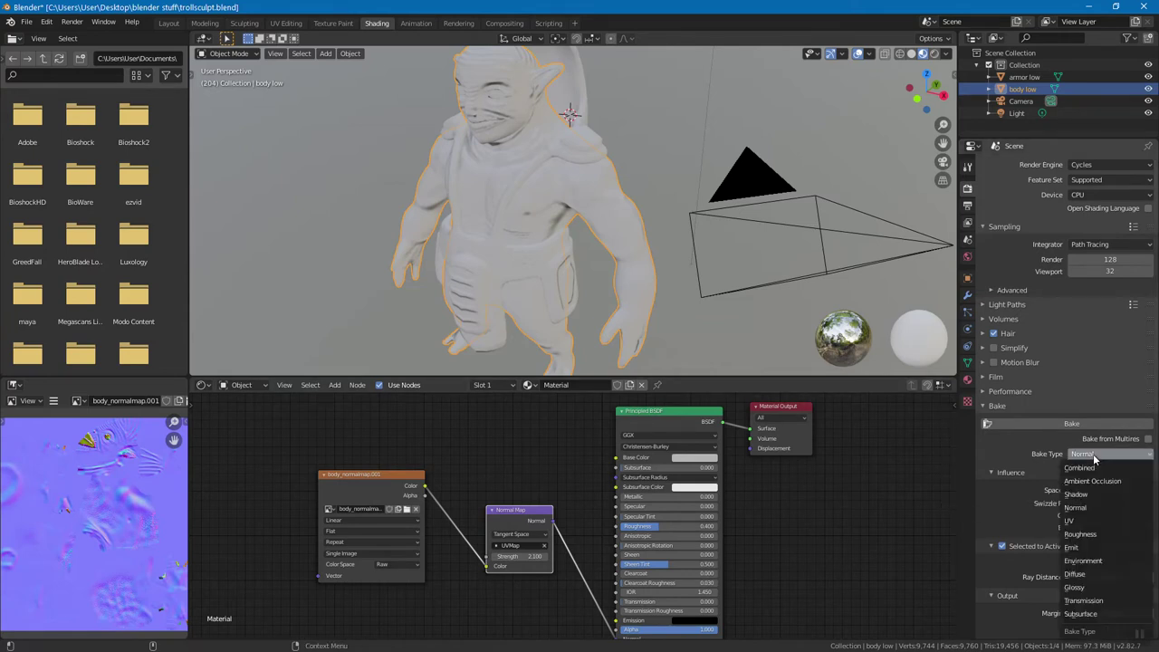
pyautogui.click(1089, 509)
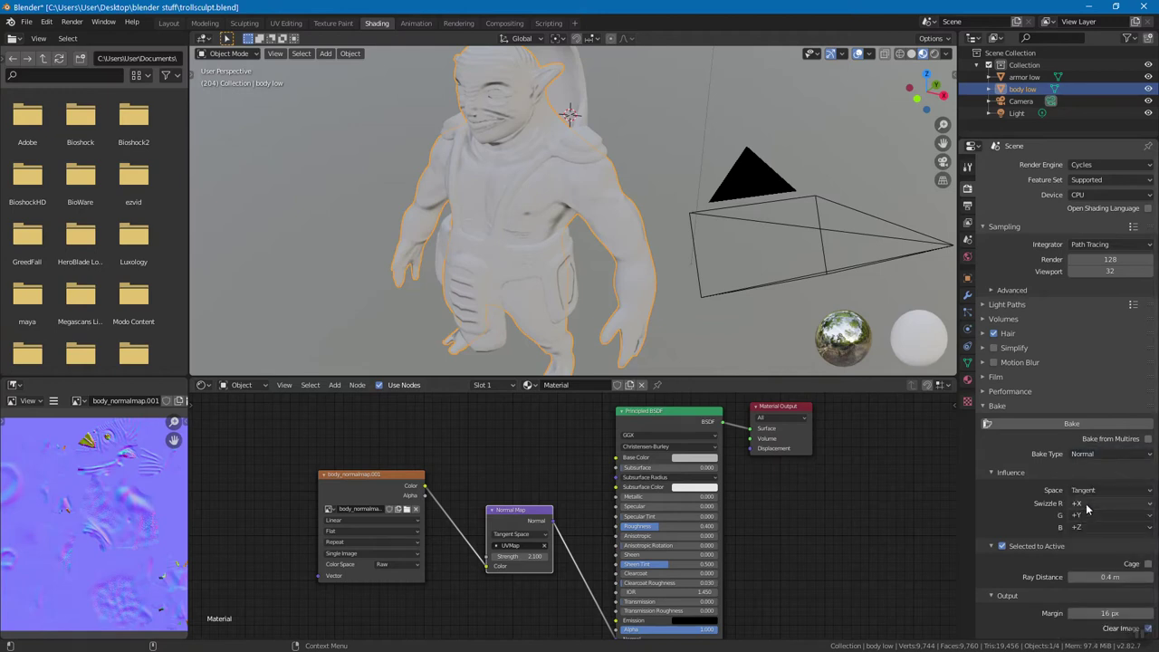
pyautogui.click(1100, 514)
pyautogui.click(1117, 515)
pyautogui.click(1117, 546)
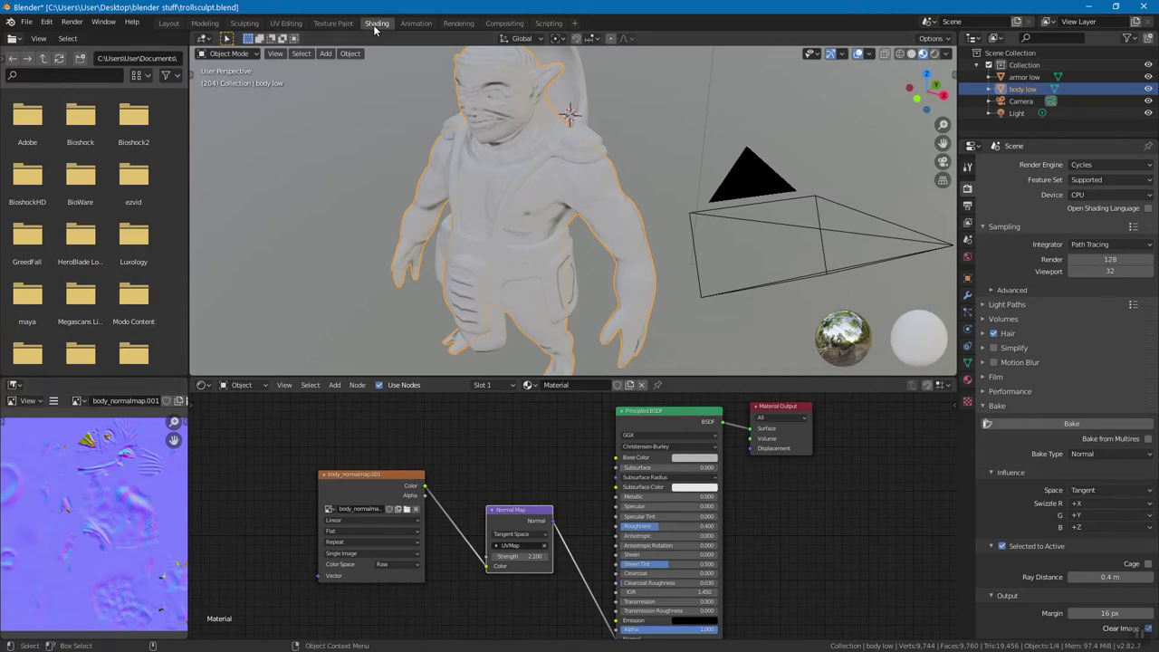
# Save the baked body_normalmap.001 image
pyautogui.click(53, 401)
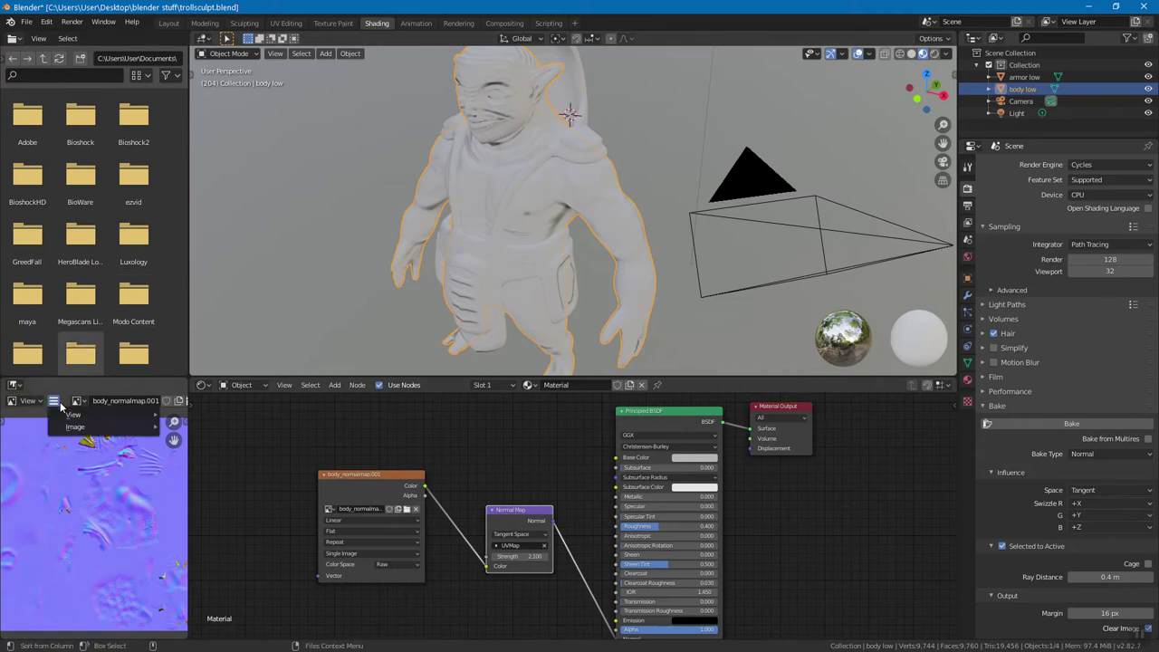
pyautogui.moveTo(82, 428)
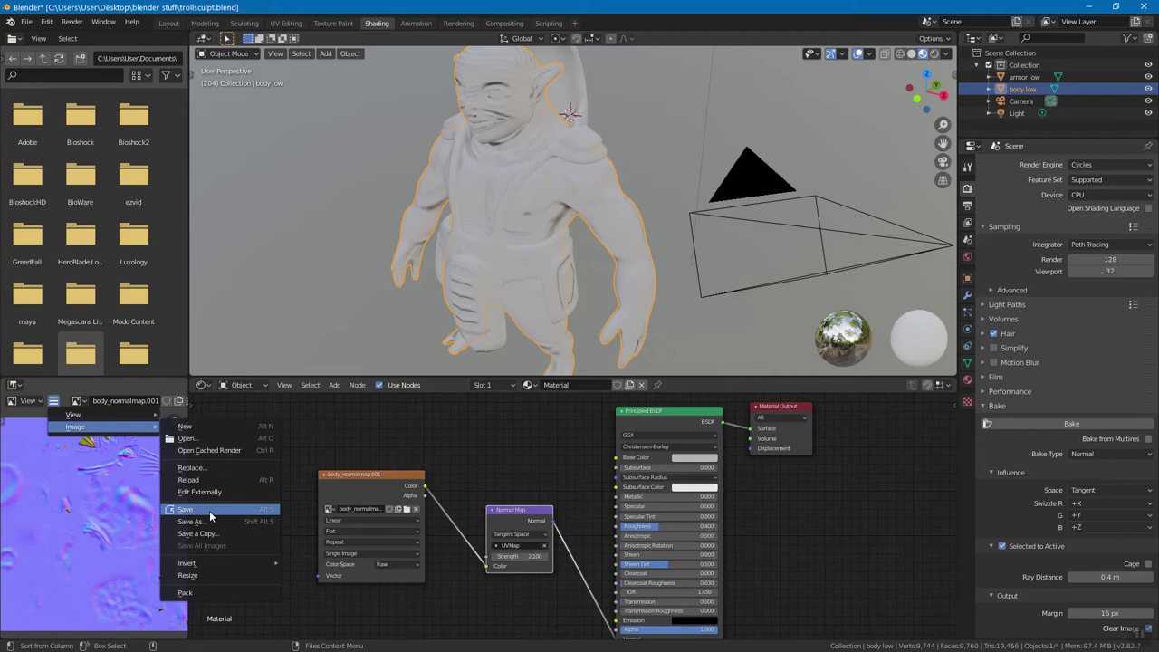
pyautogui.click(209, 511)
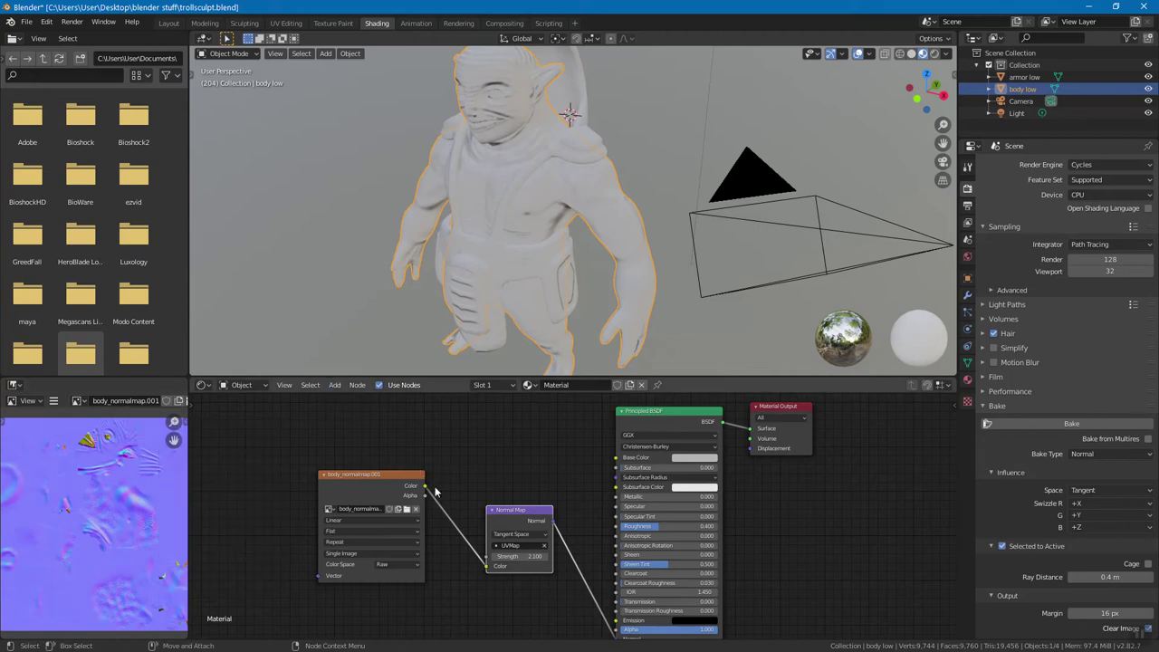
pyautogui.click(335, 385)
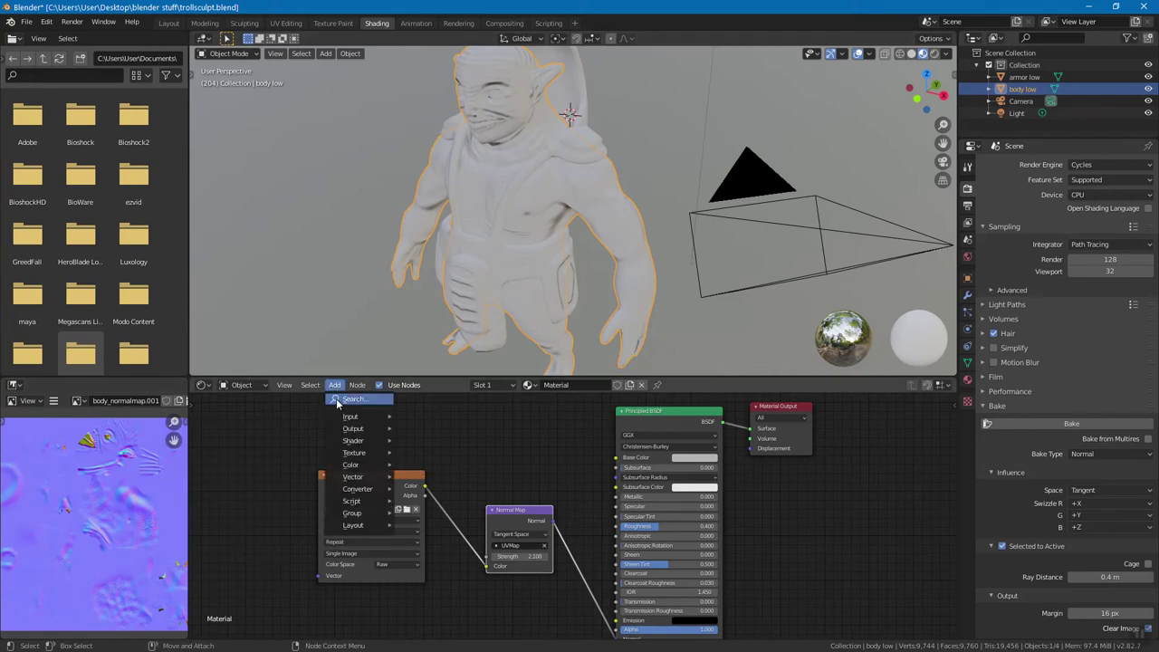
pyautogui.moveTo(358, 451)
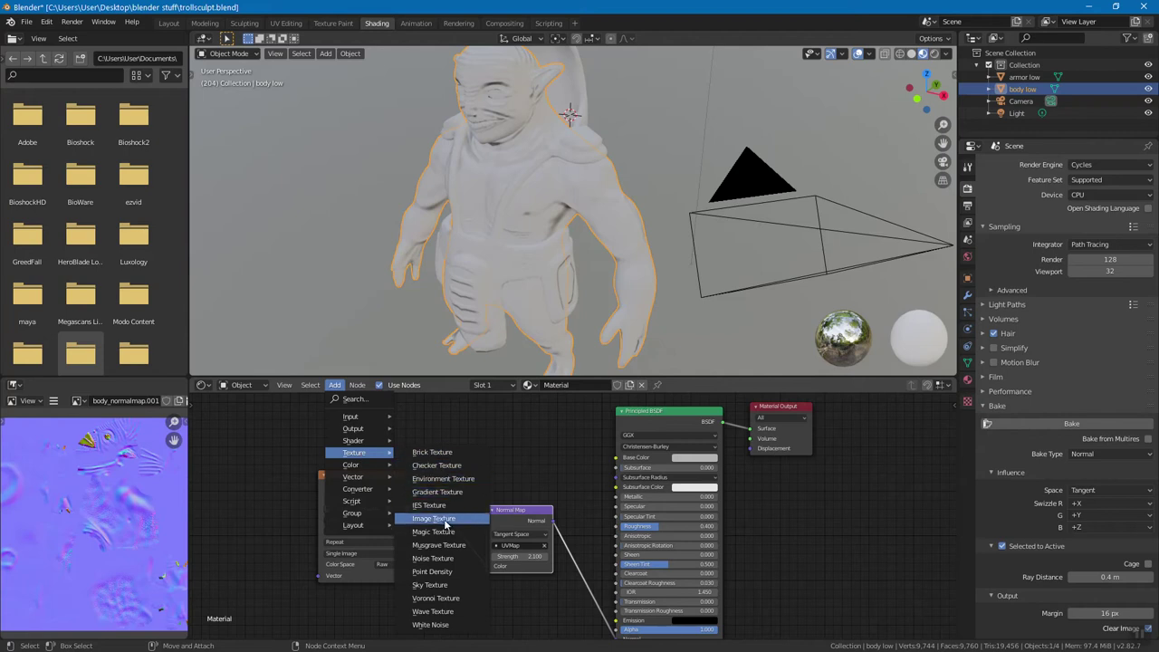
pyautogui.press('Escape')
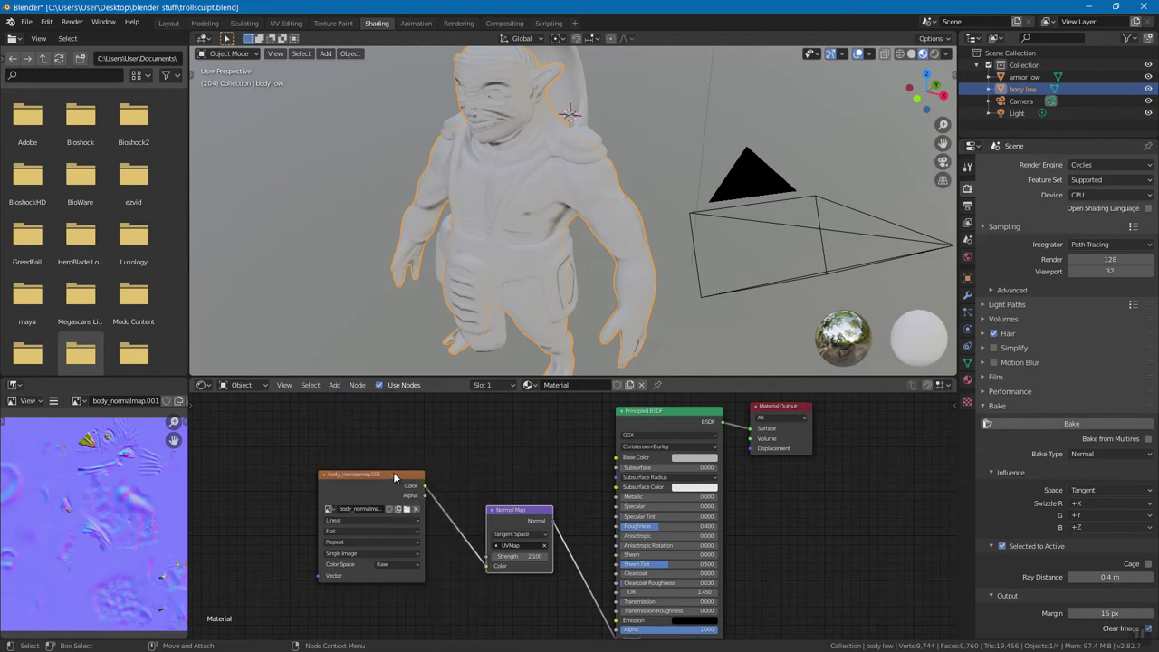
# Shift the body_normalmap.001 image texture node and the Normal Map node slightly away from the Principled BSDF node
pyautogui.moveTo(395, 473); pyautogui.dragTo(373, 462)
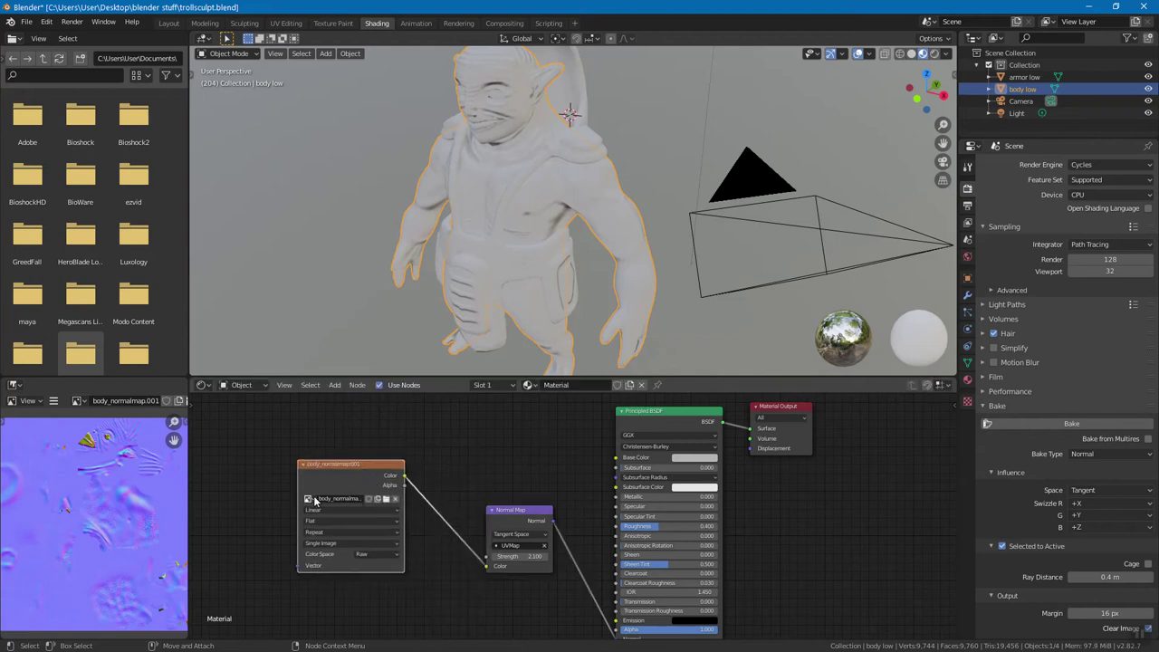
pyautogui.click(309, 499)
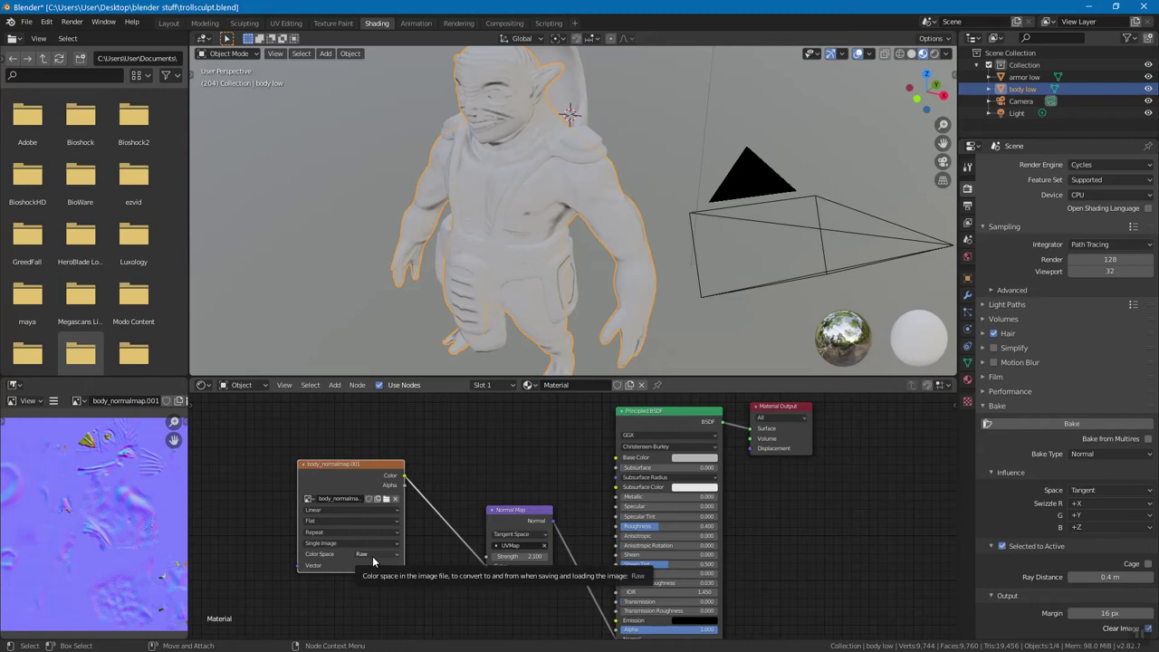
pyautogui.moveTo(518, 513); pyautogui.dragTo(496, 506)
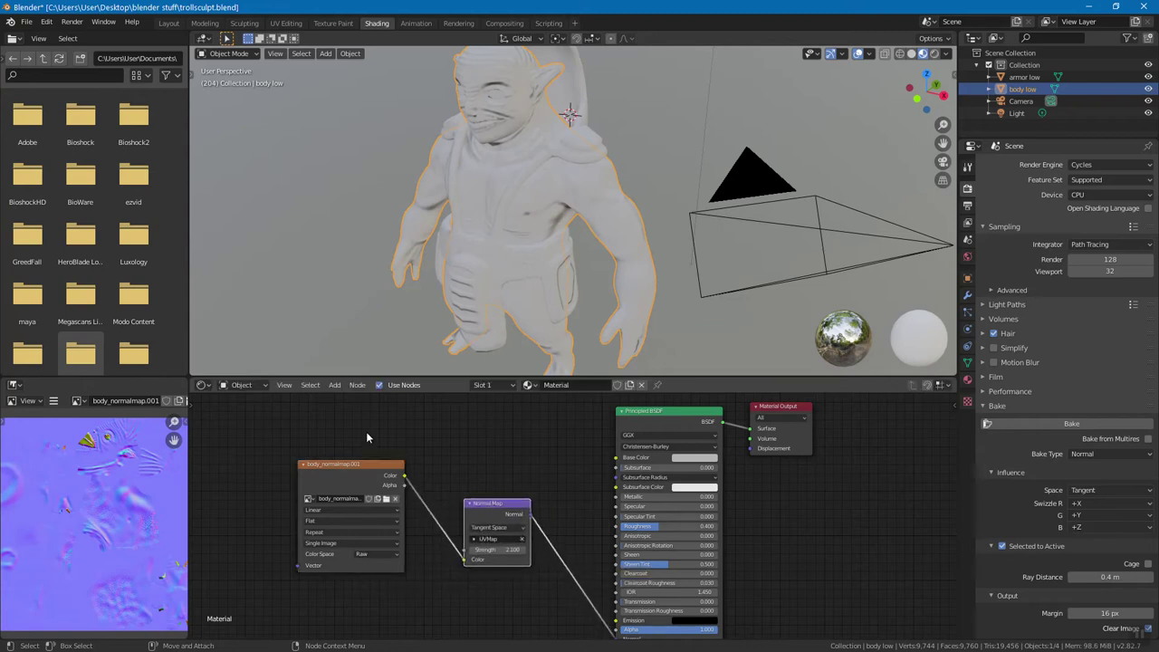
pyautogui.click(334, 385)
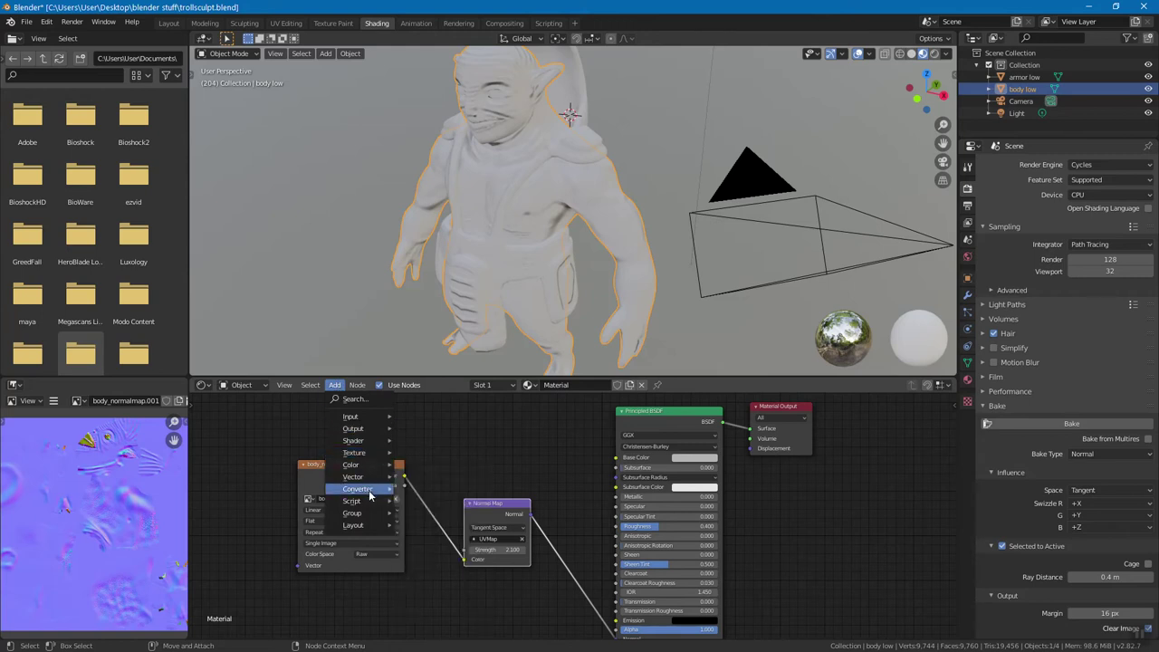
pyautogui.moveTo(363, 478)
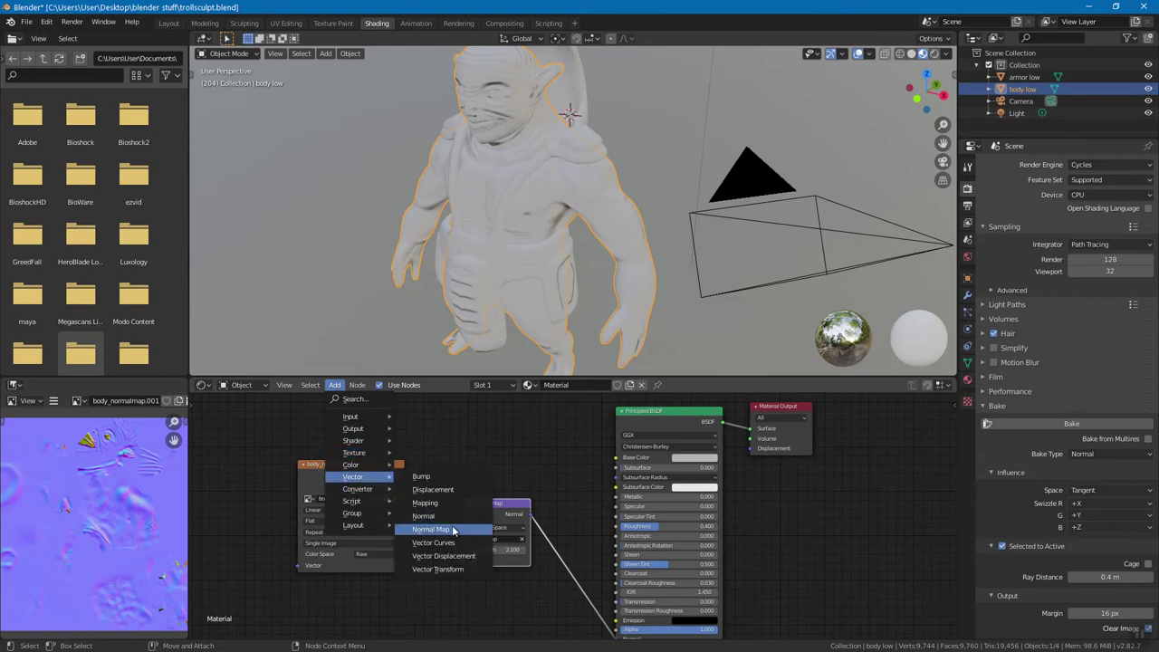
pyautogui.click(527, 470)
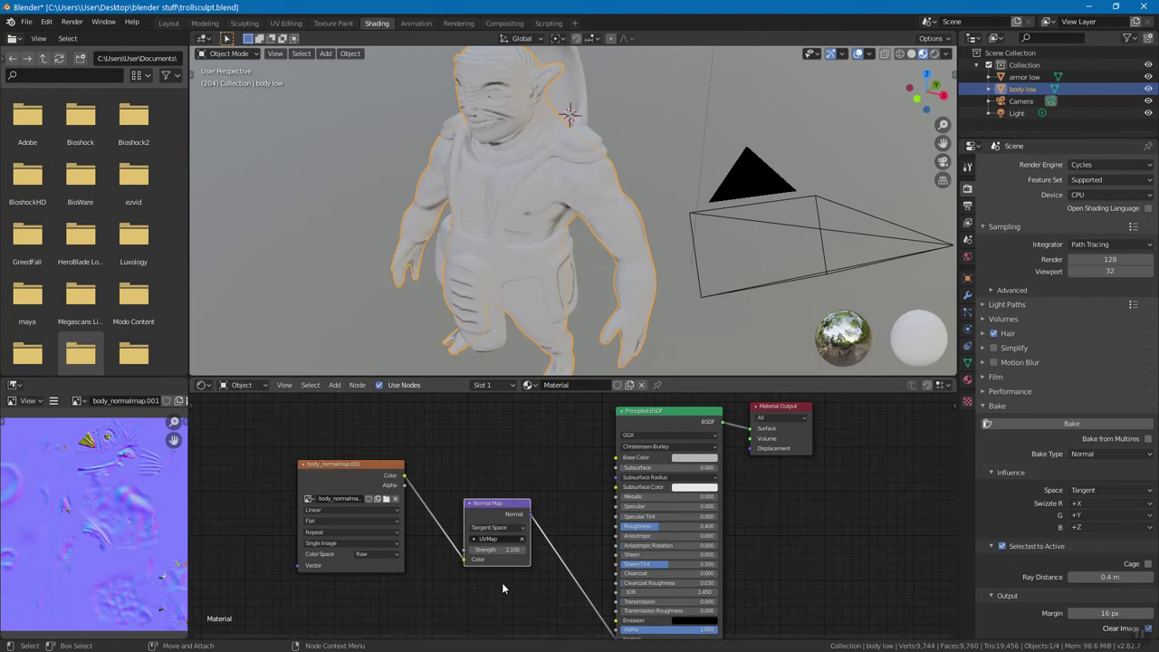
# Assign UVMap as the UV map of the Normal Map node
pyautogui.click(493, 538)
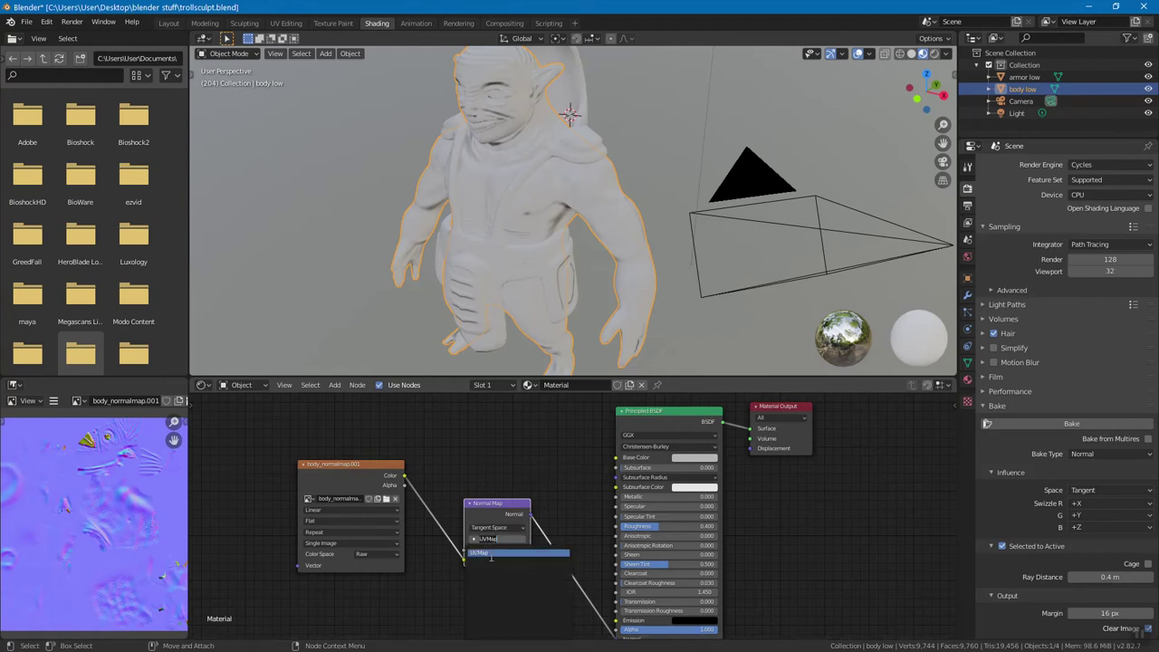
pyautogui.click(504, 553)
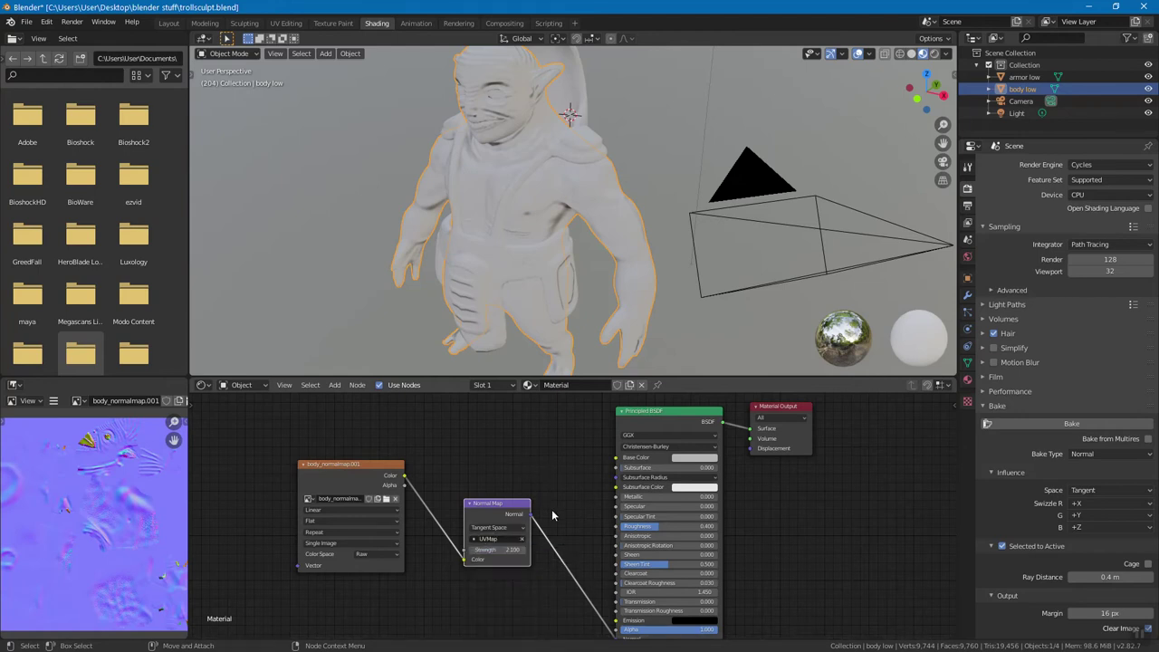
# Set the strength of the Normal Map node in the armor low object's material to 2.300
pyautogui.click(1023, 78)
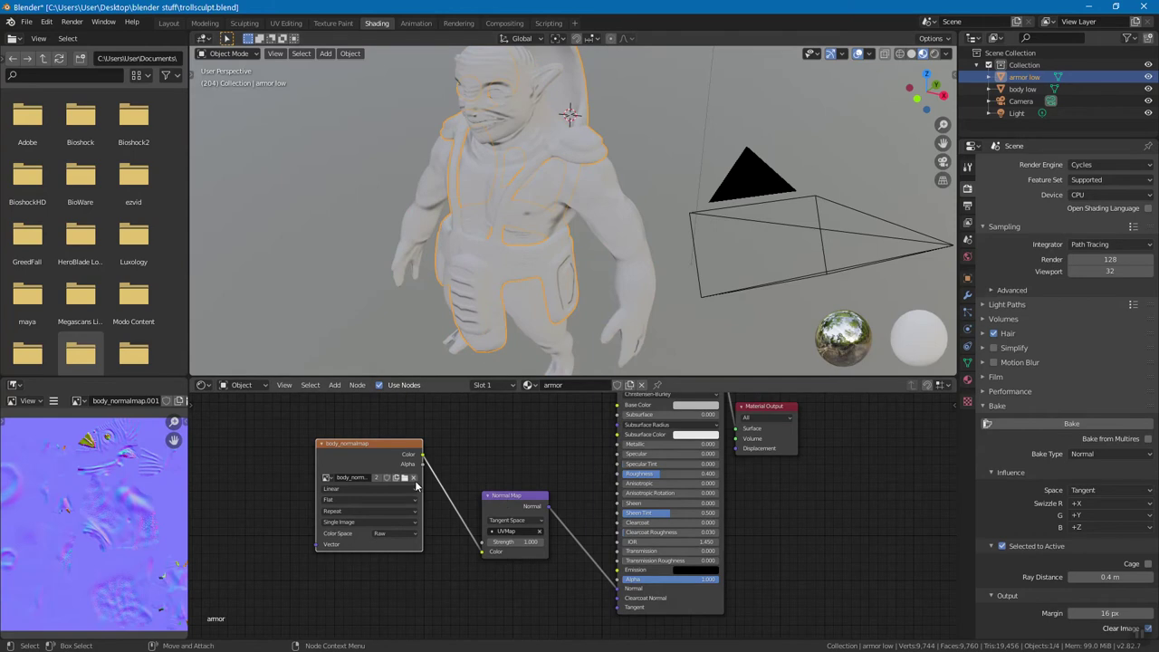
pyautogui.moveTo(516, 541)
pyautogui.mouseDown()
pyautogui.moveTo(548, 541)
pyautogui.moveTo(517, 544)
pyautogui.mouseUp()
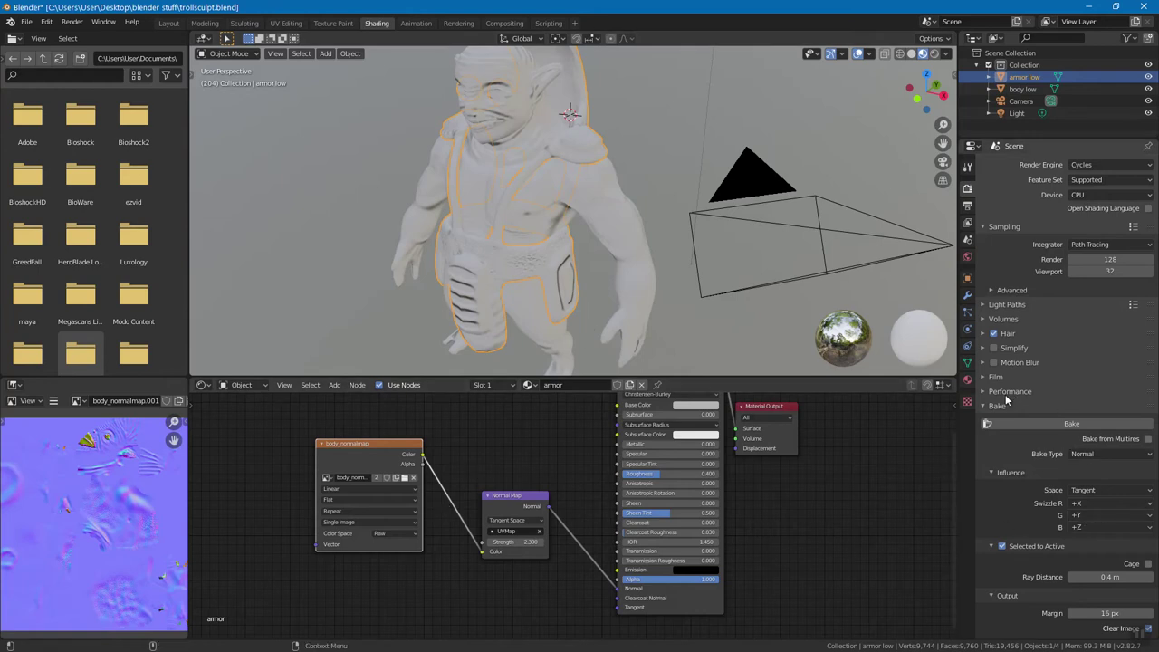
pyautogui.click(1099, 515)
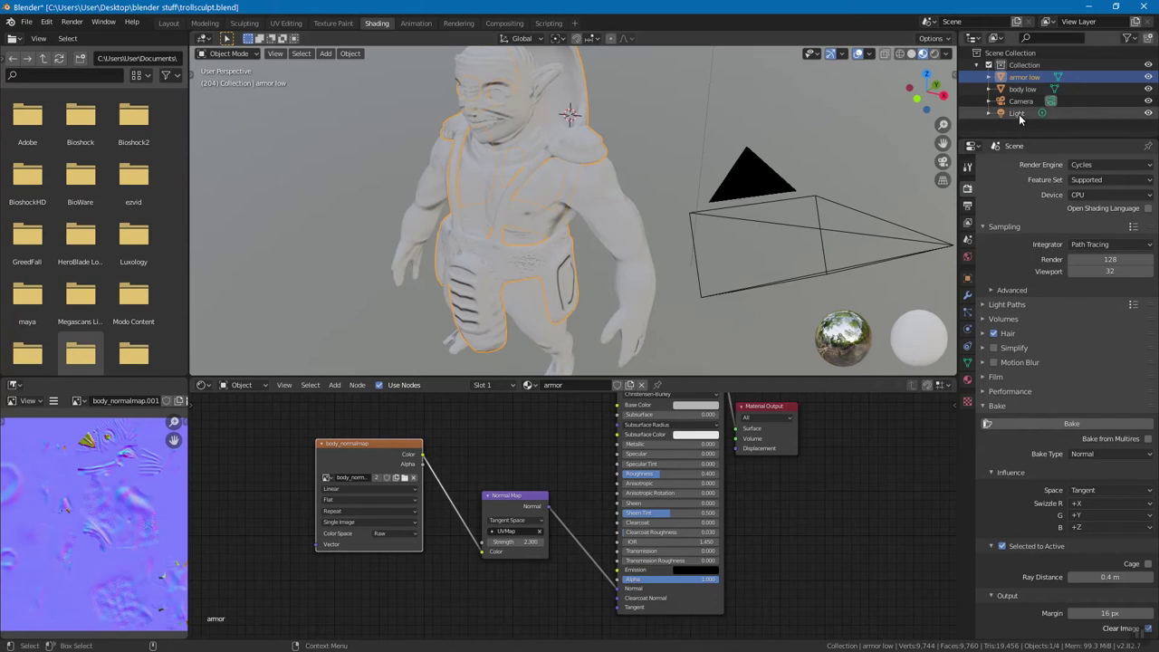
# Save the file with the body low object selected and switch the render engine to Eevee
pyautogui.click(1023, 89)
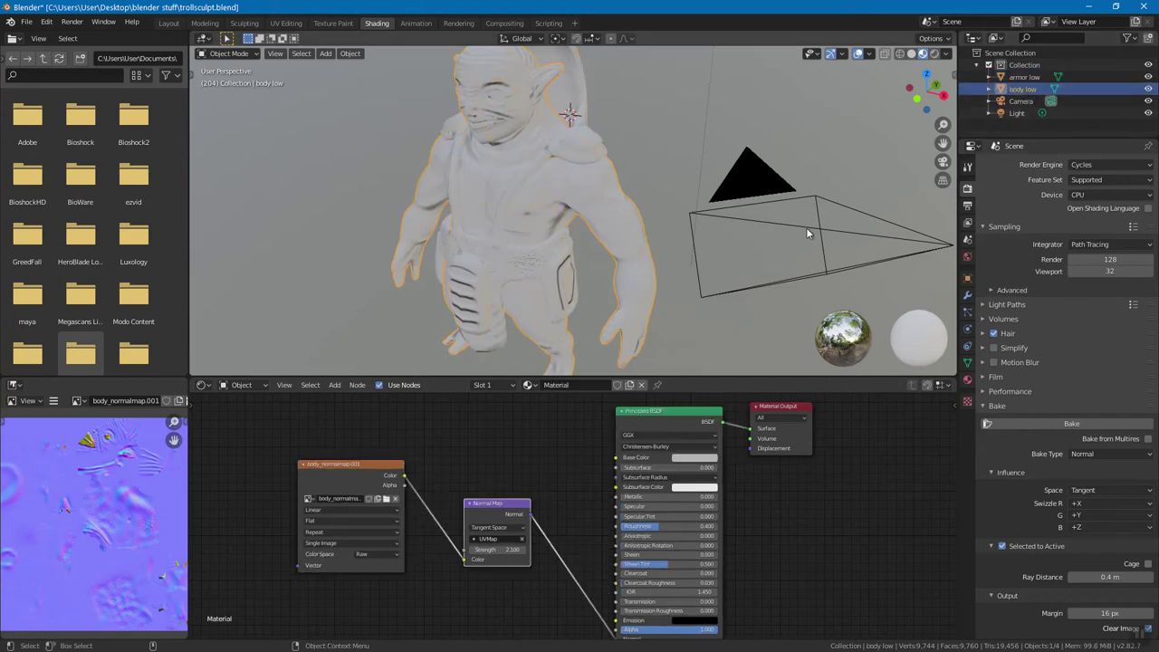
pyautogui.hotkey('ctrl', 's')
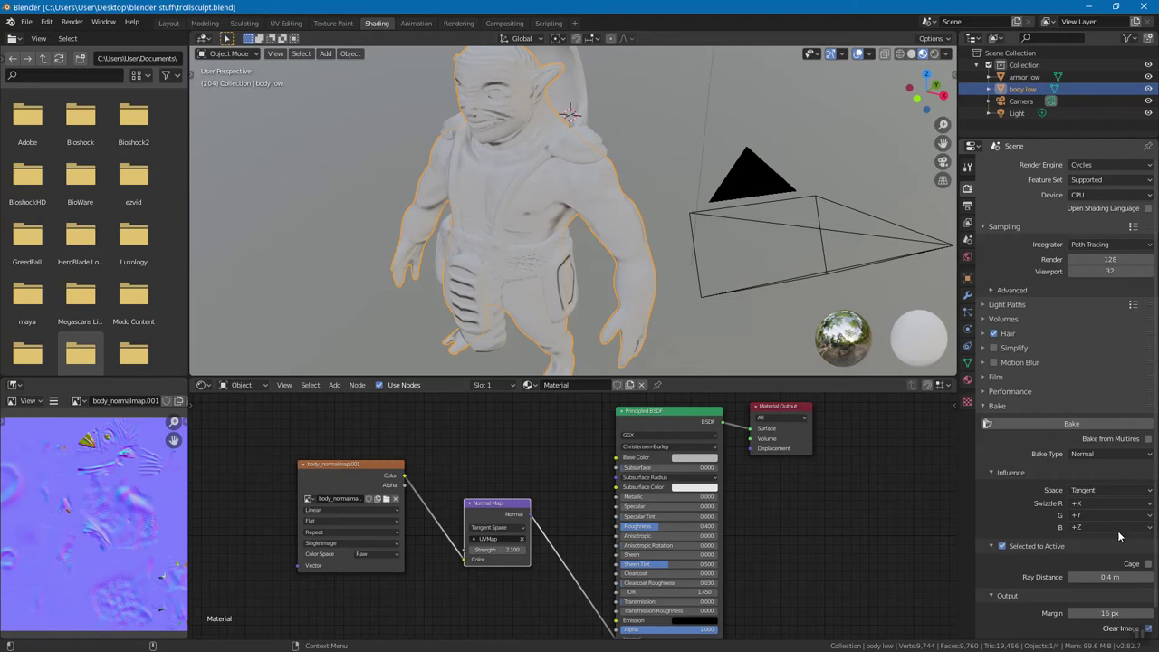
pyautogui.click(1079, 167)
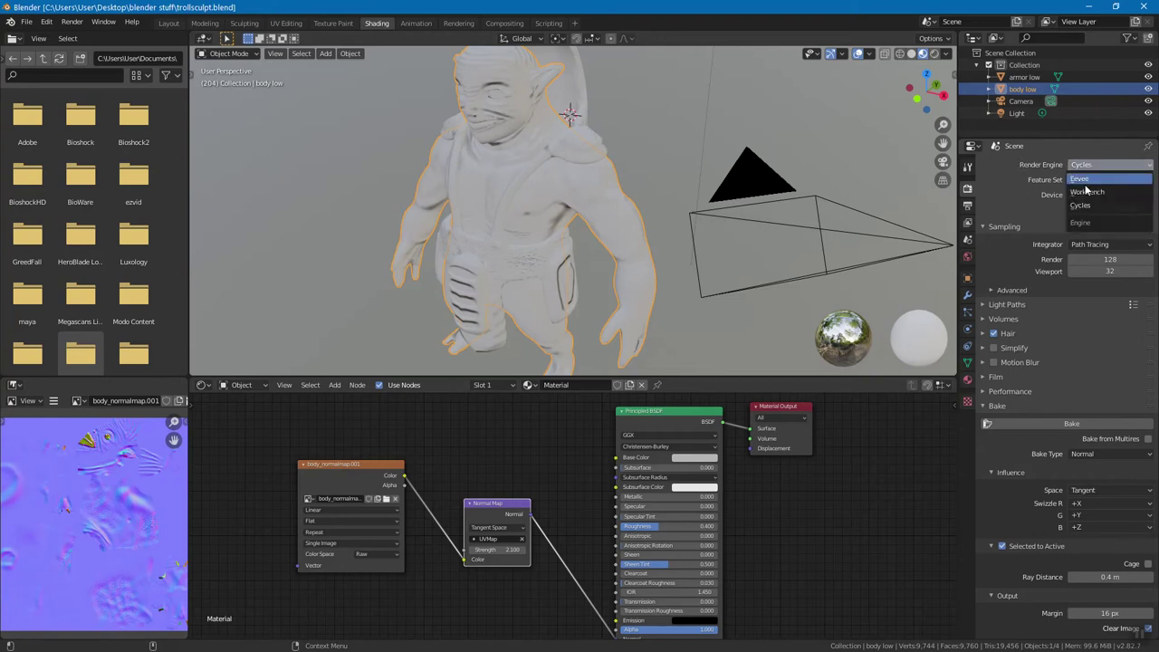
pyautogui.click(1093, 172)
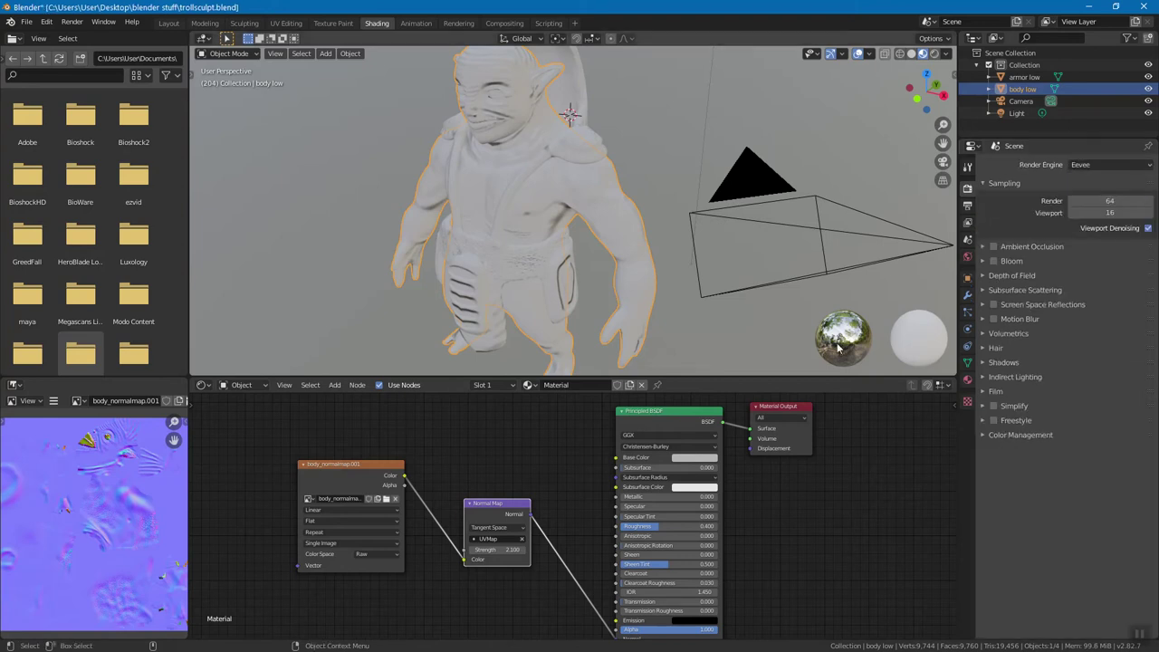
# Open the Texture Paint workspace, widen its 3D viewport and frame the troll more closely from above
pyautogui.click(341, 25)
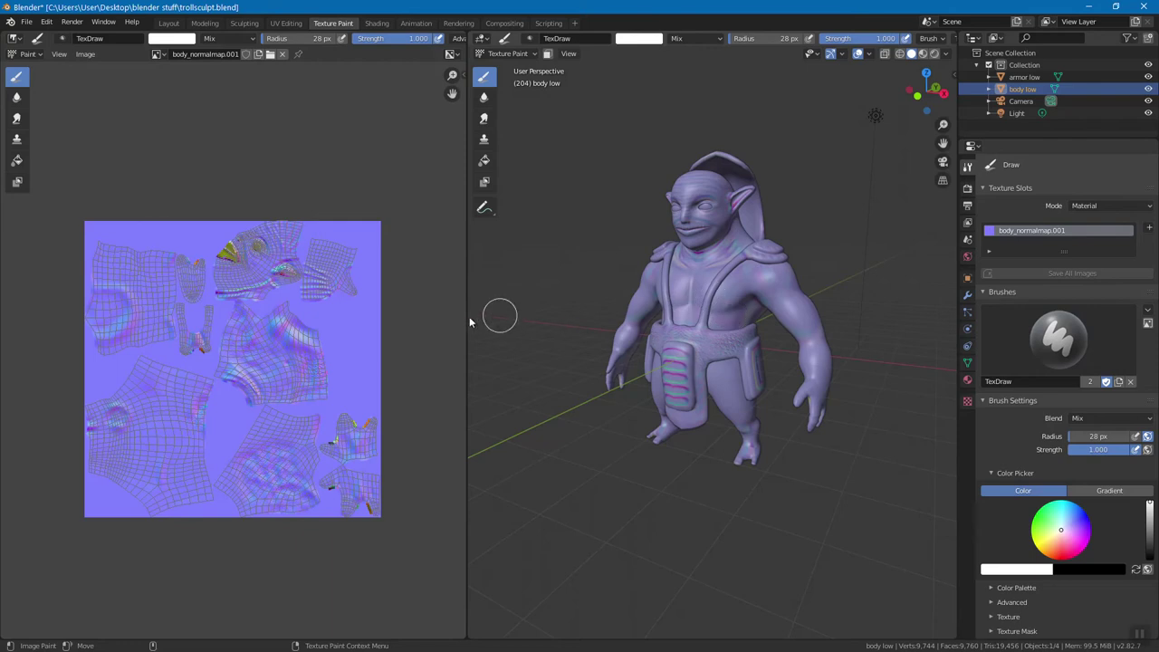
pyautogui.moveTo(469, 316); pyautogui.dragTo(402, 316)
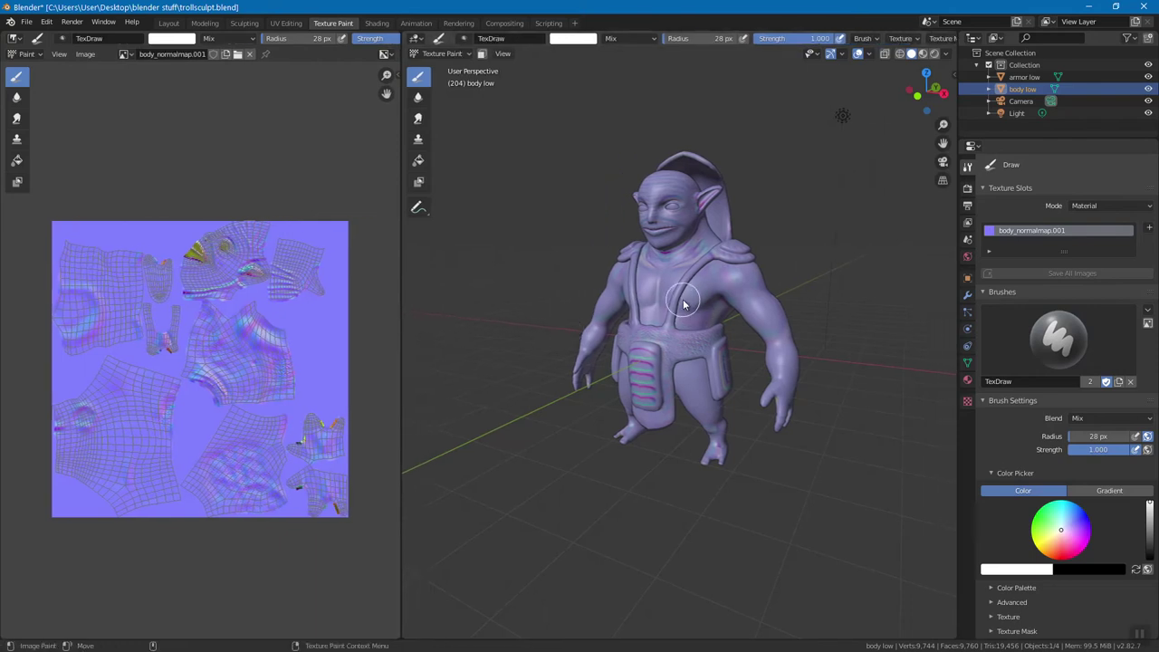
pyautogui.scroll(5, 681, 293)
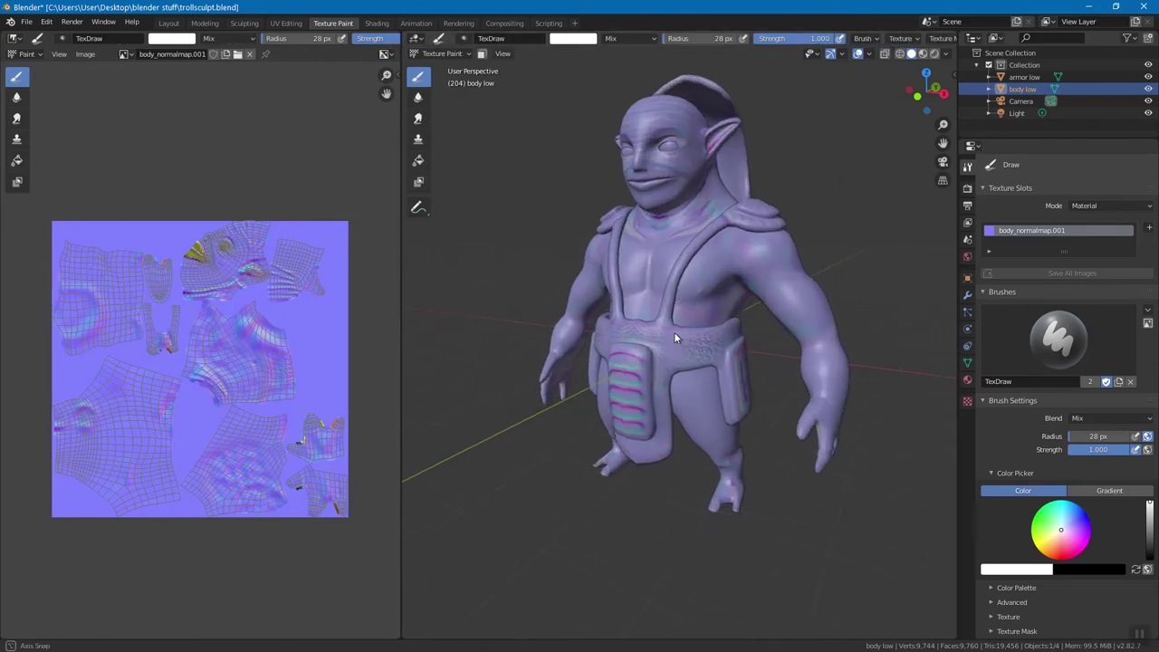
pyautogui.moveTo(652, 396); pyautogui.dragTo(670, 336, button='middle')
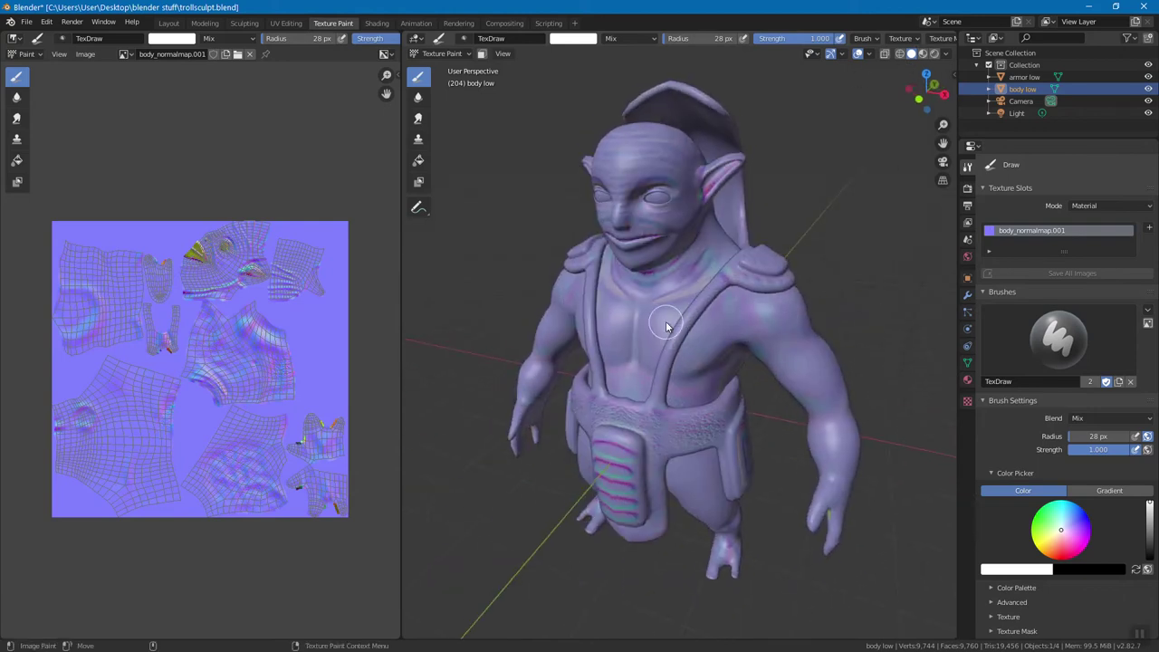
pyautogui.click(160, 53)
pyautogui.press('Return')
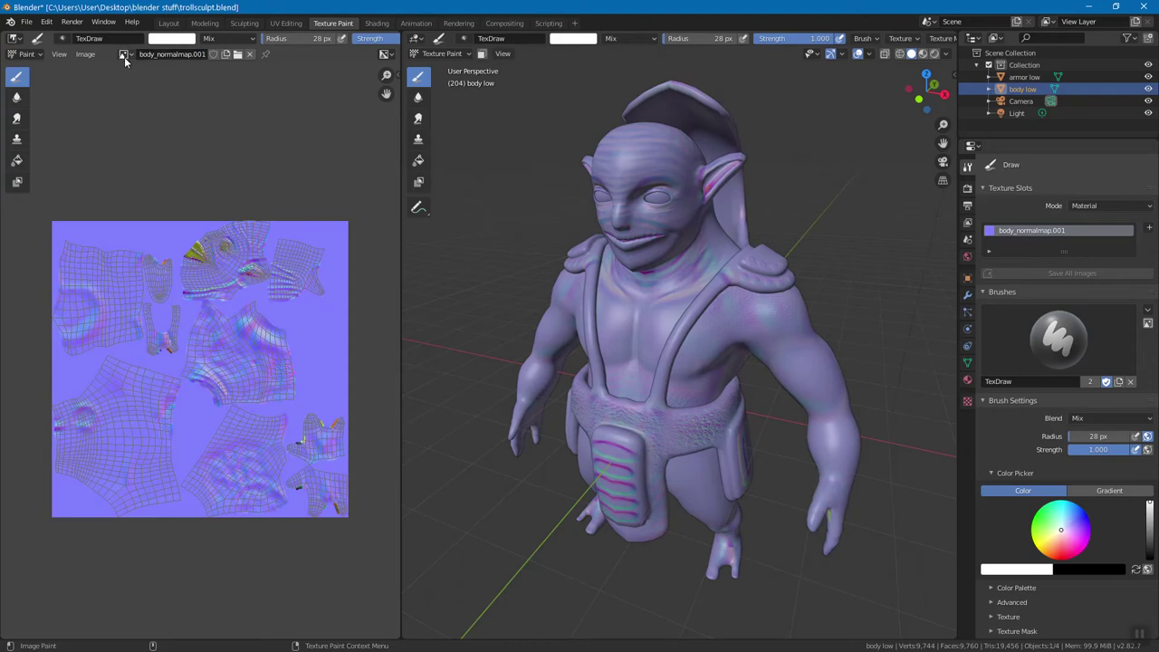
pyautogui.click(124, 56)
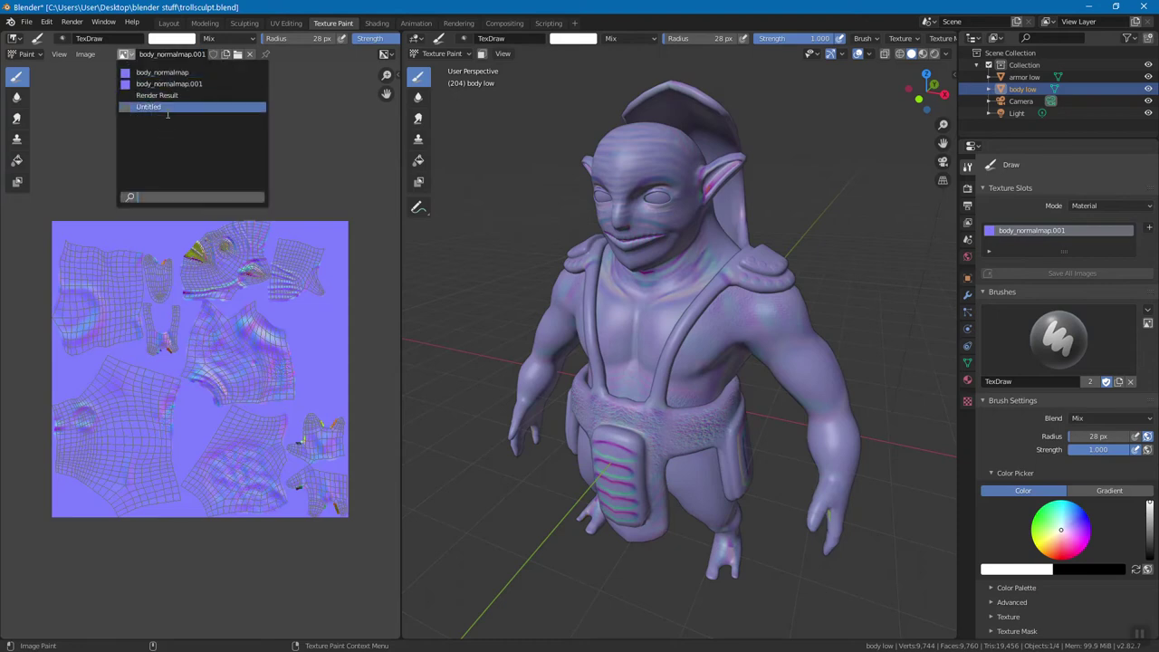
pyautogui.click(299, 115)
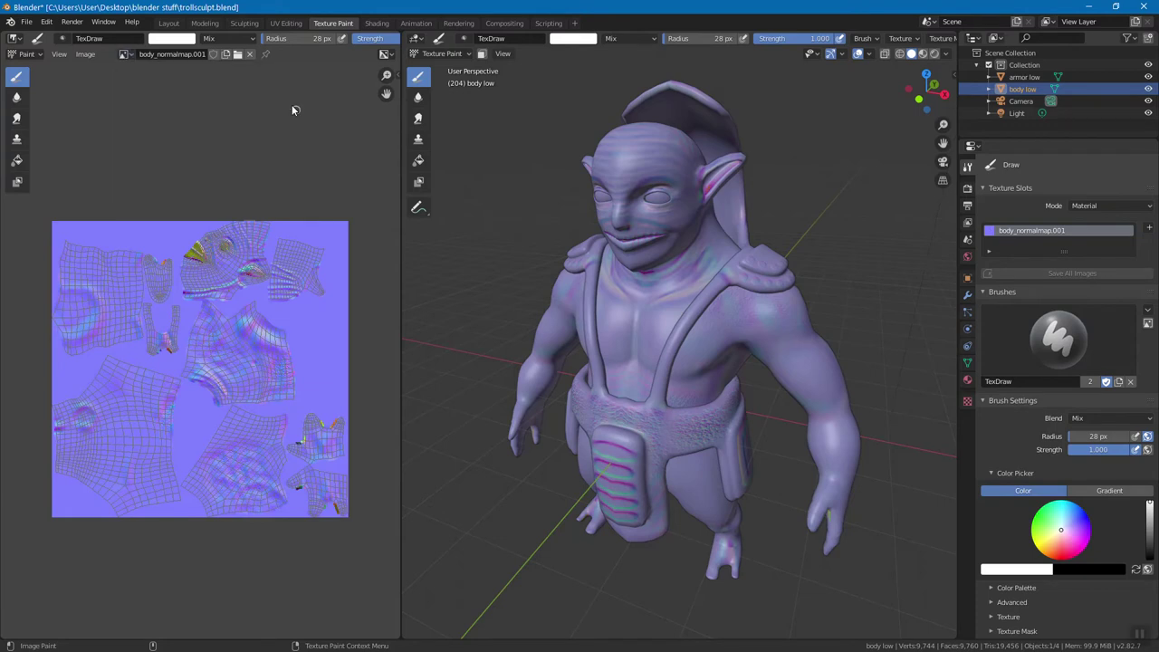
# Create a new blank image named body_color with a width and height of 2048 px and a black fill
pyautogui.click(226, 57)
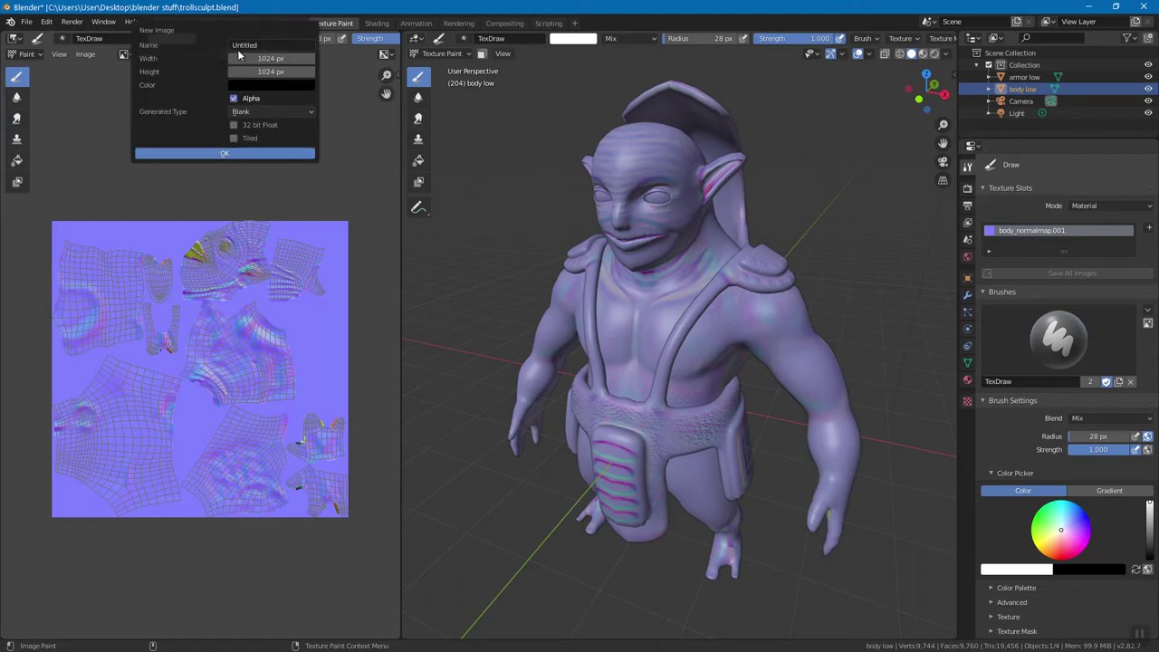
pyautogui.click(277, 43)
pyautogui.write('body_color')
pyautogui.press('Return')
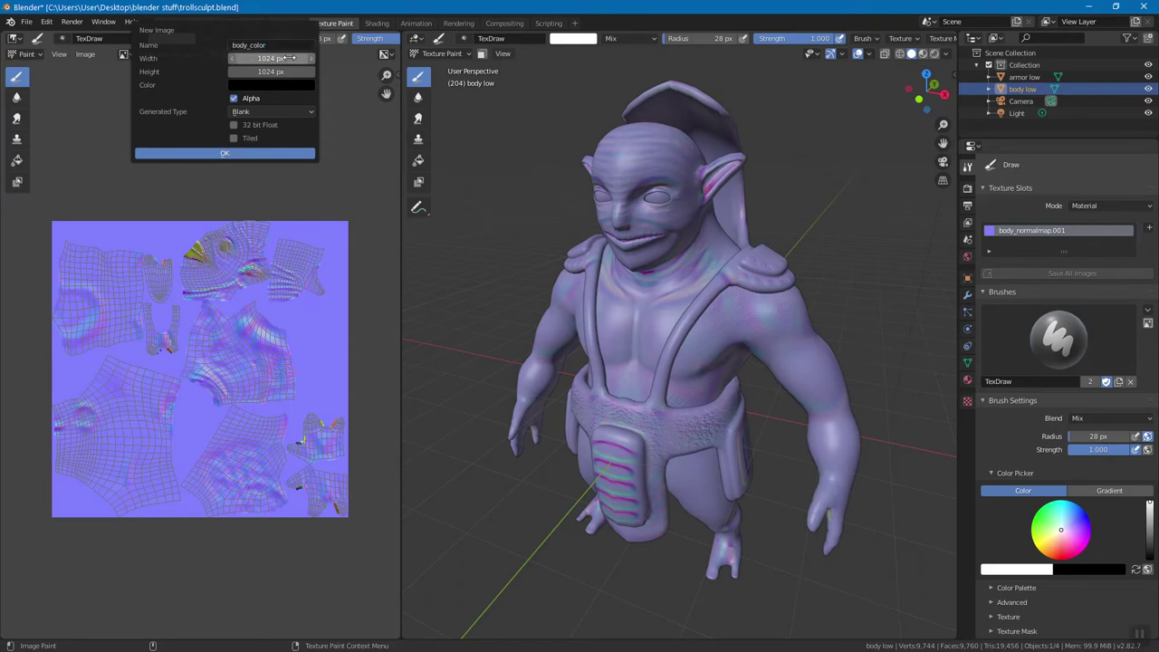
pyautogui.click(288, 58)
pyautogui.write('2048')
pyautogui.press('Tab')
pyautogui.write('2048')
pyautogui.press('Tab')
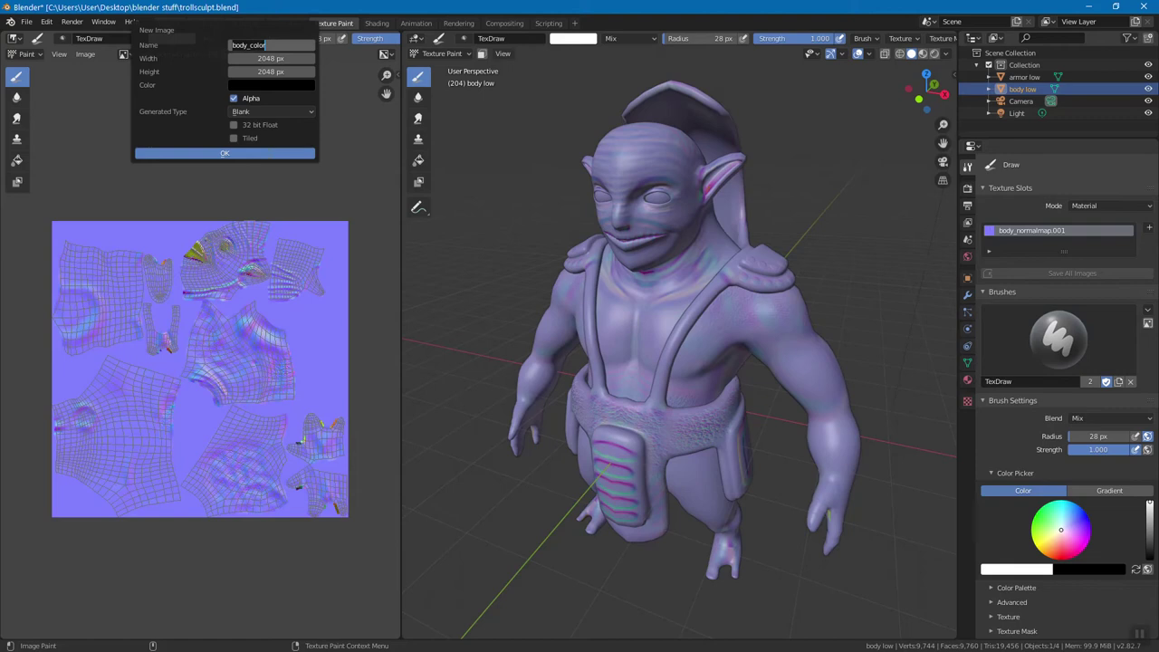
pyautogui.click(268, 152)
pyautogui.click(377, 22)
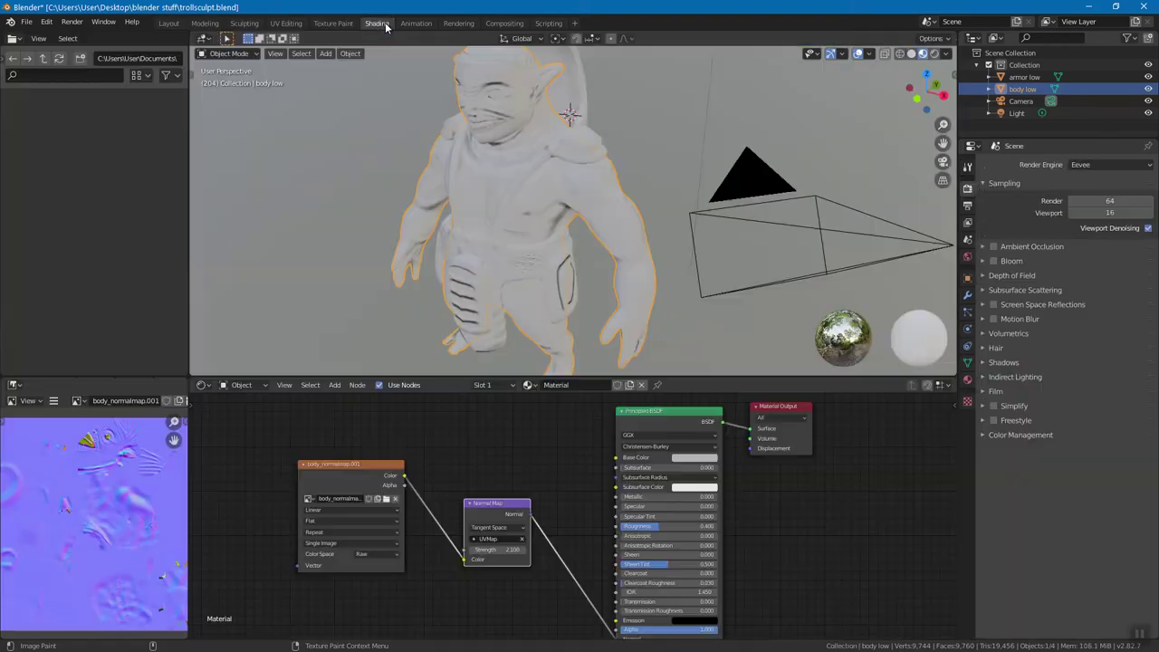
pyautogui.click(335, 384)
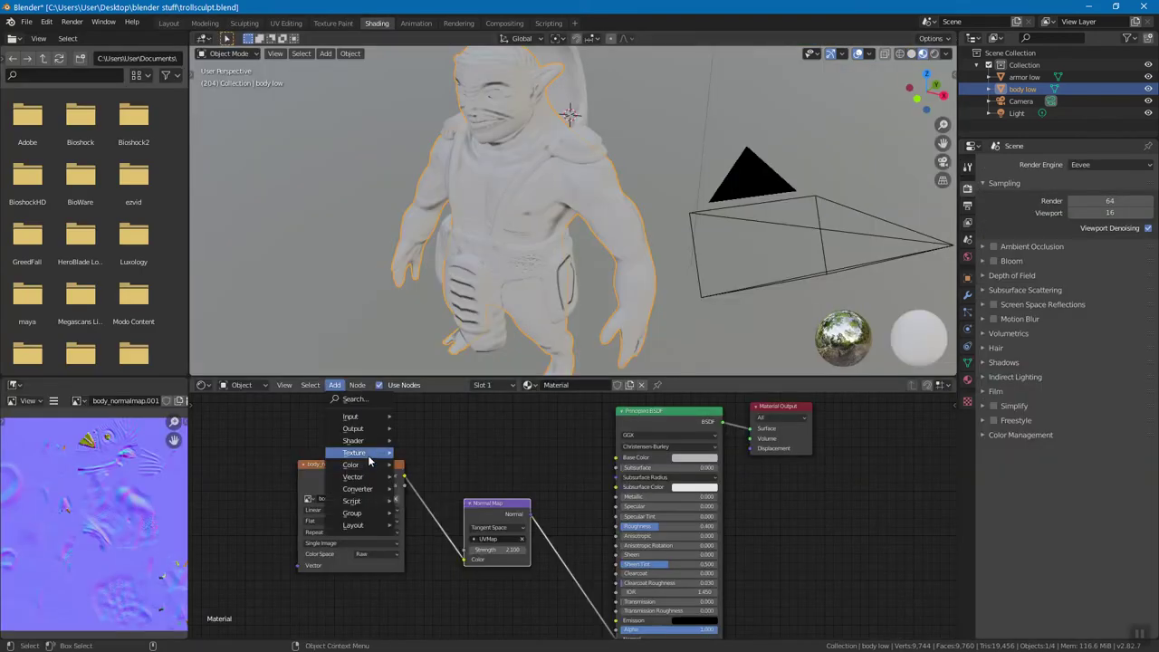
pyautogui.moveTo(369, 459)
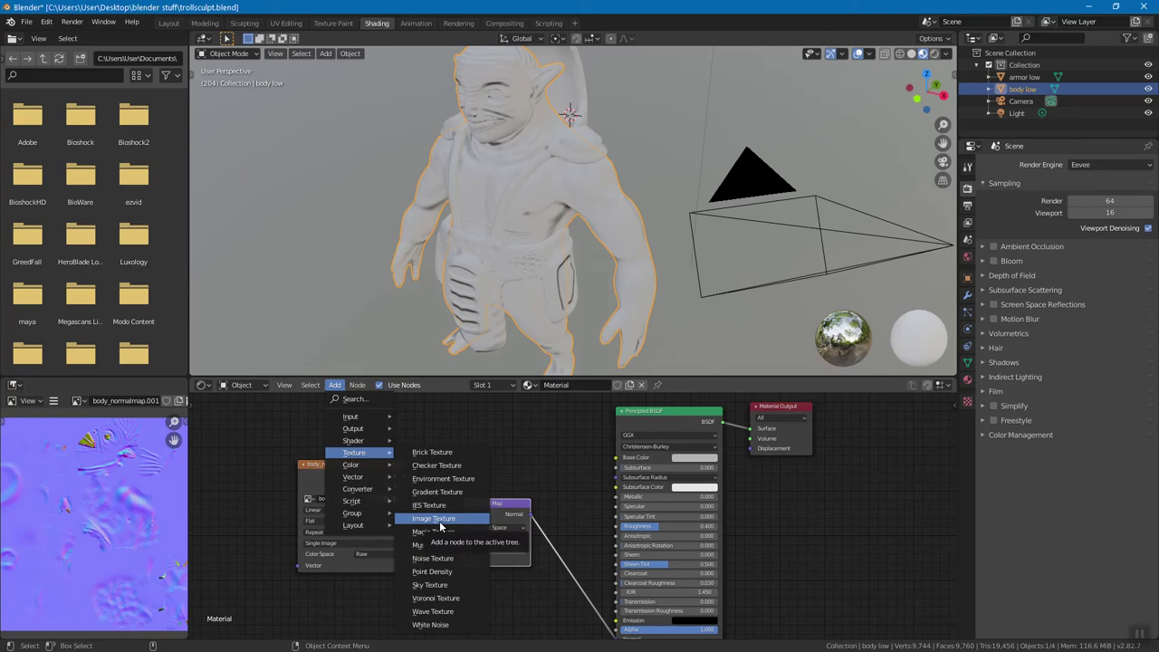
pyautogui.press('Escape')
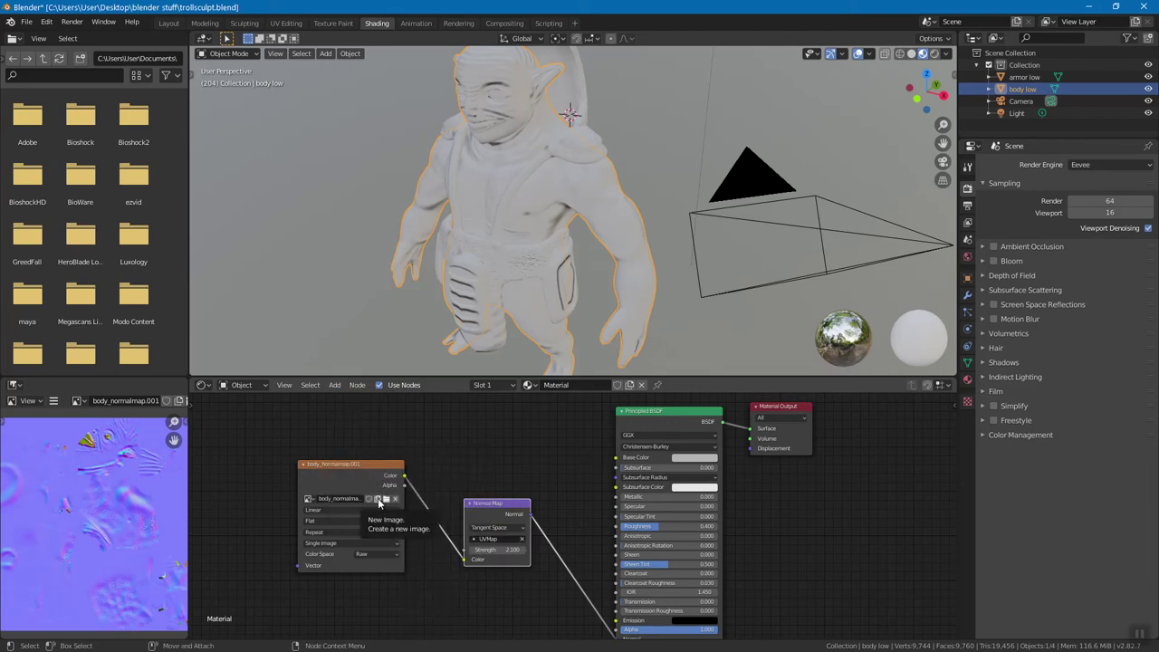
pyautogui.click(334, 23)
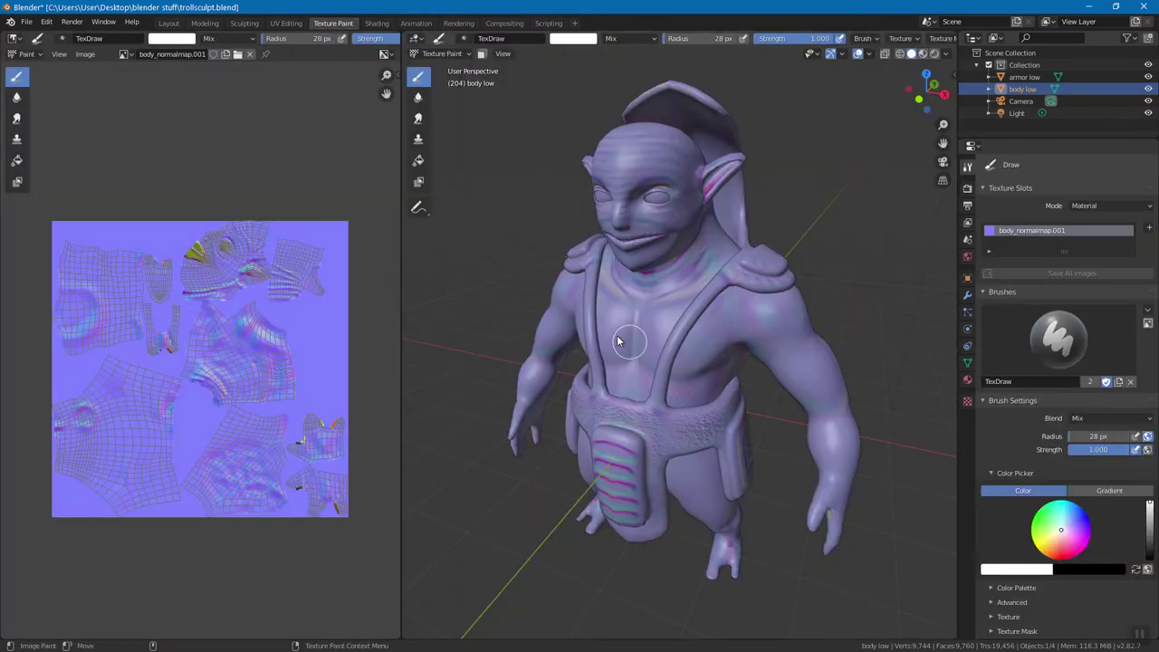
# Display the body_color image in the image editor and hide the armor low object
pyautogui.click(132, 56)
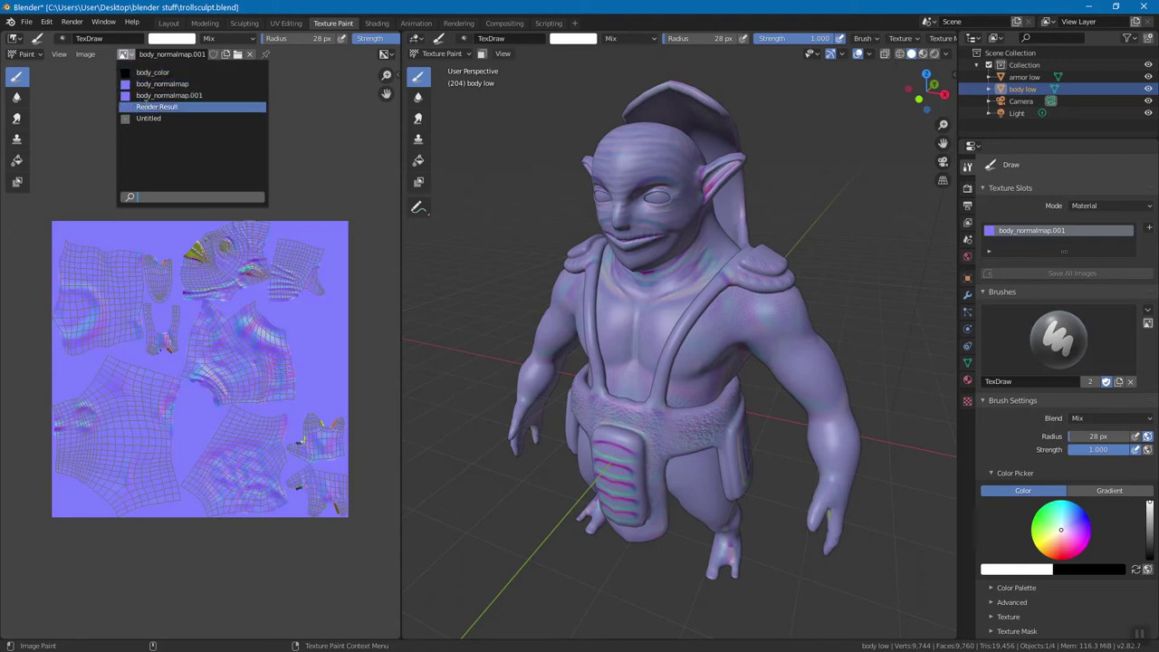
pyautogui.click(154, 73)
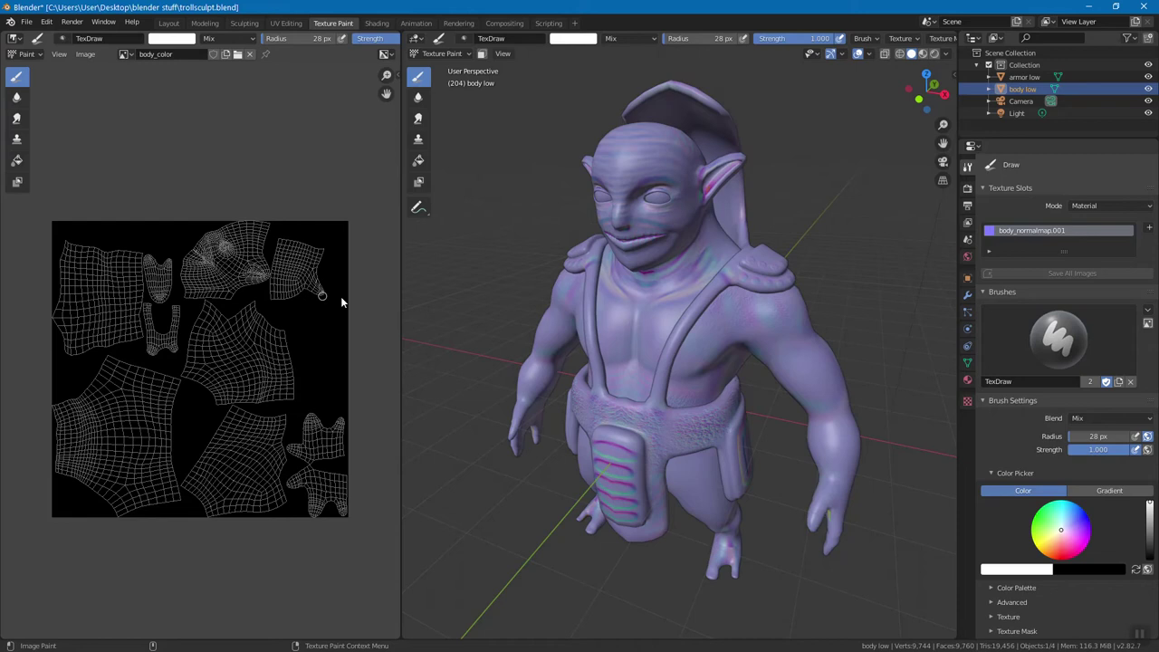
pyautogui.click(1148, 78)
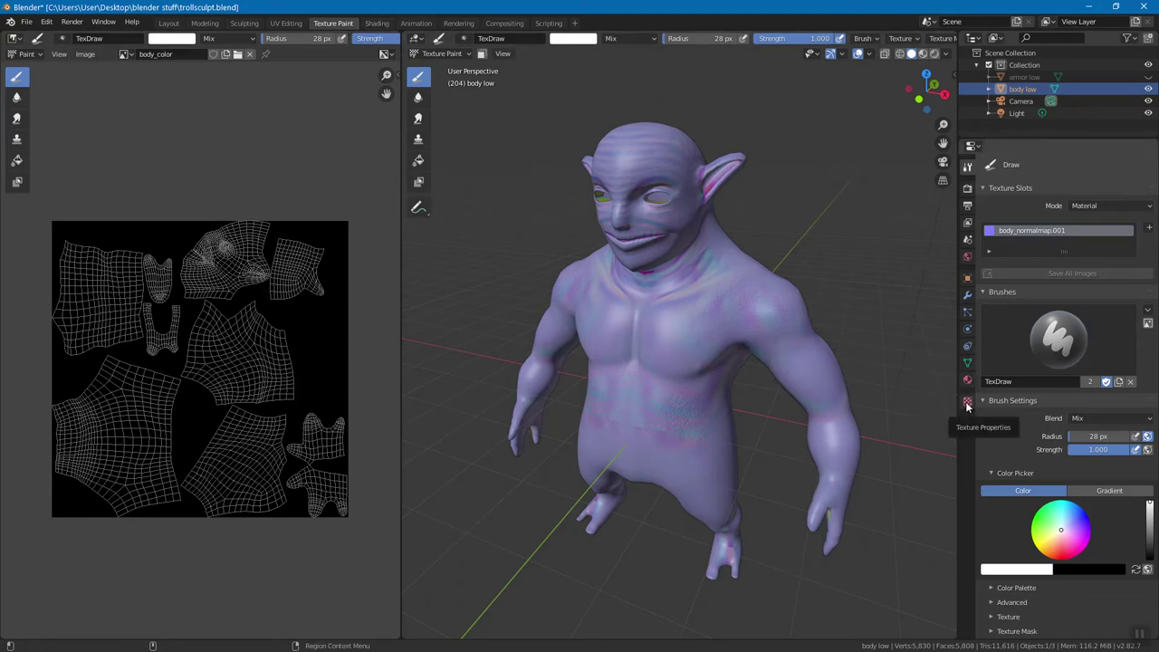
pyautogui.click(377, 23)
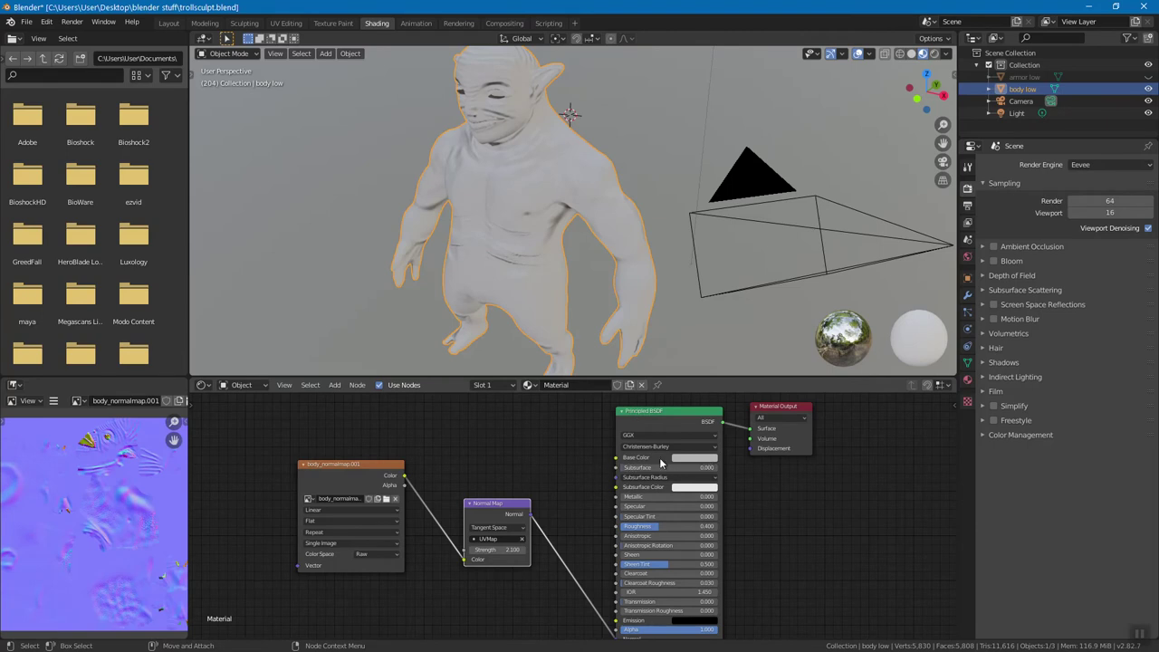
pyautogui.click(333, 23)
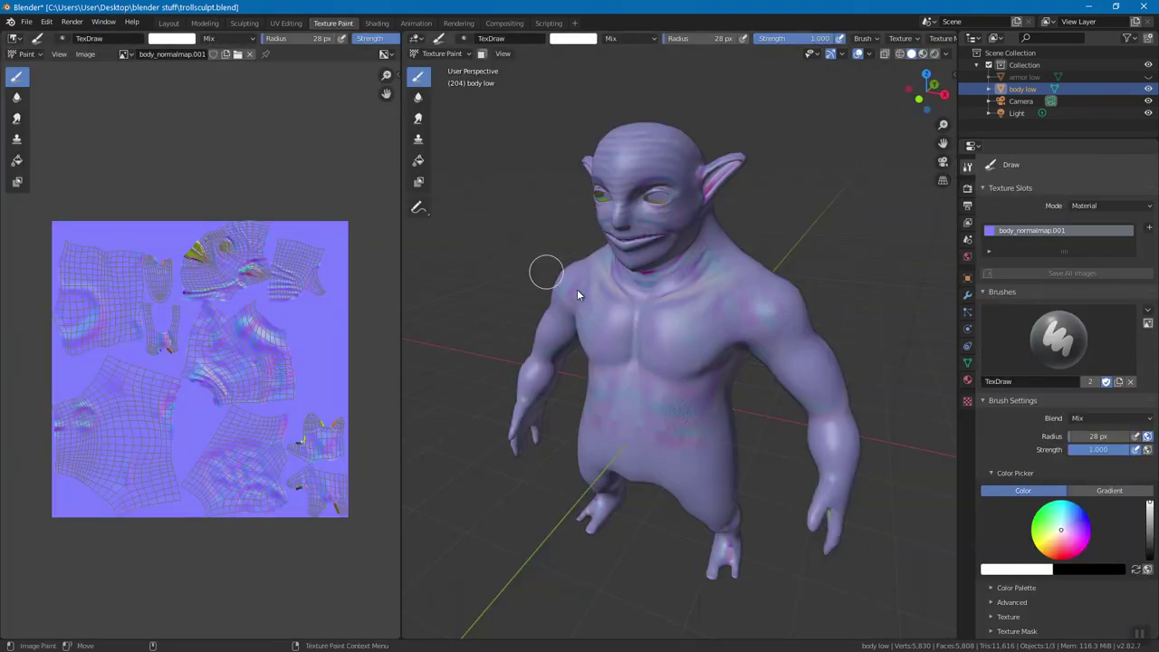
pyautogui.click(967, 379)
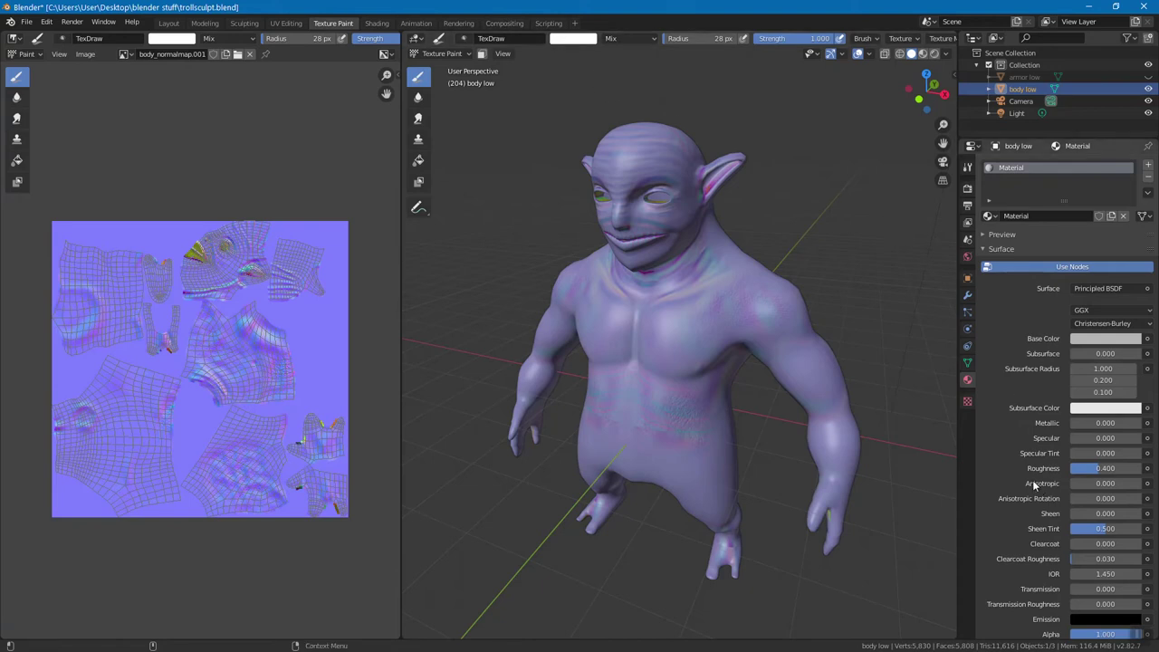
pyautogui.click(966, 401)
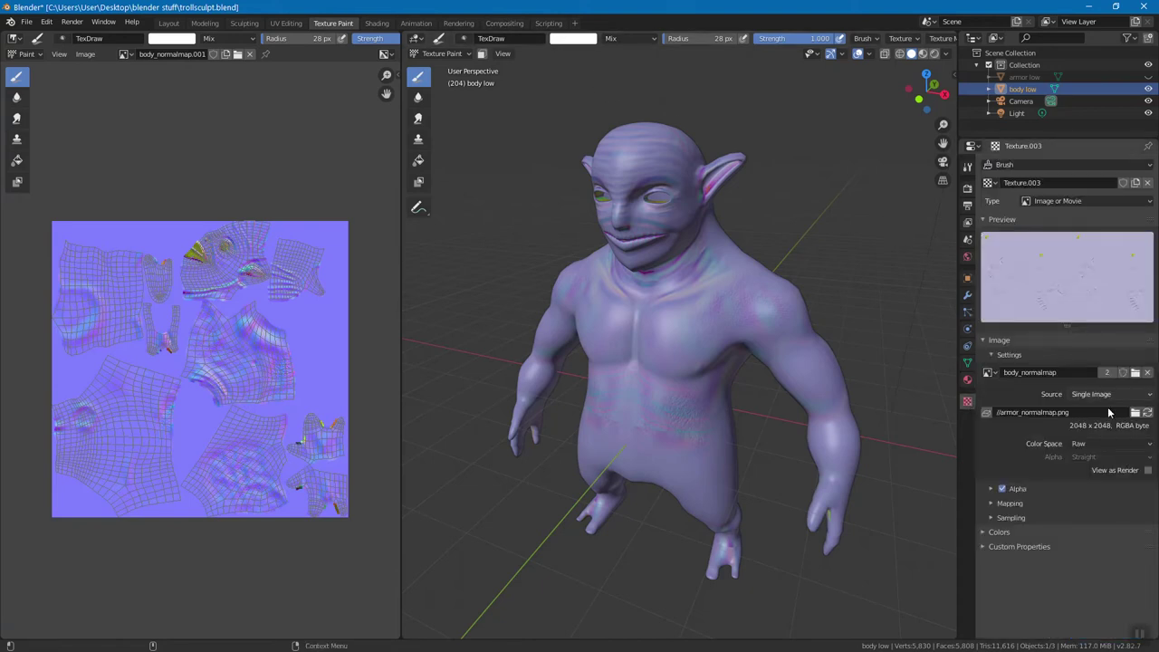
# Assign the body_color image as an image texture to the body material's Base Color and set its roughness to 0.467
pyautogui.click(966, 382)
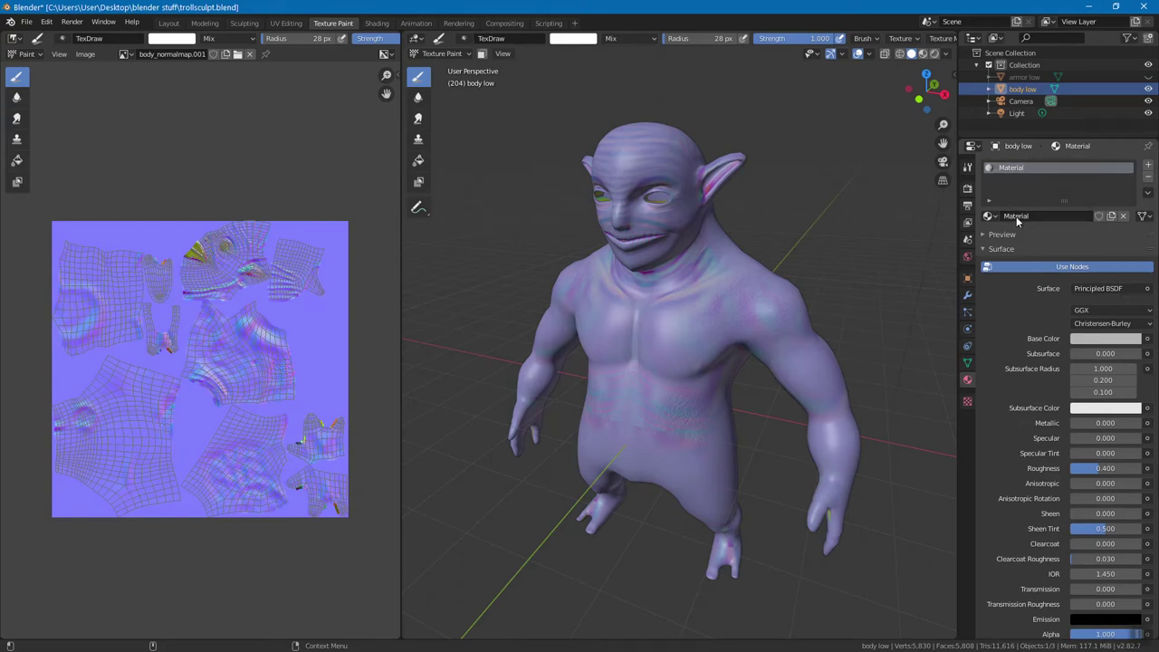
pyautogui.click(990, 216)
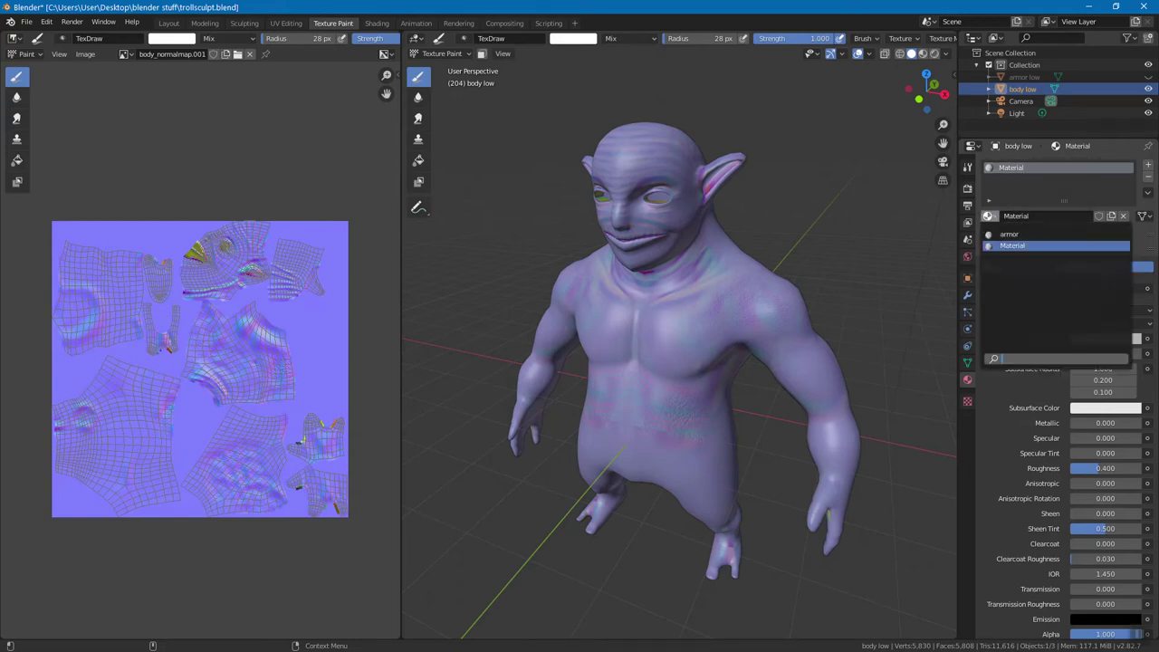
pyautogui.click(1025, 245)
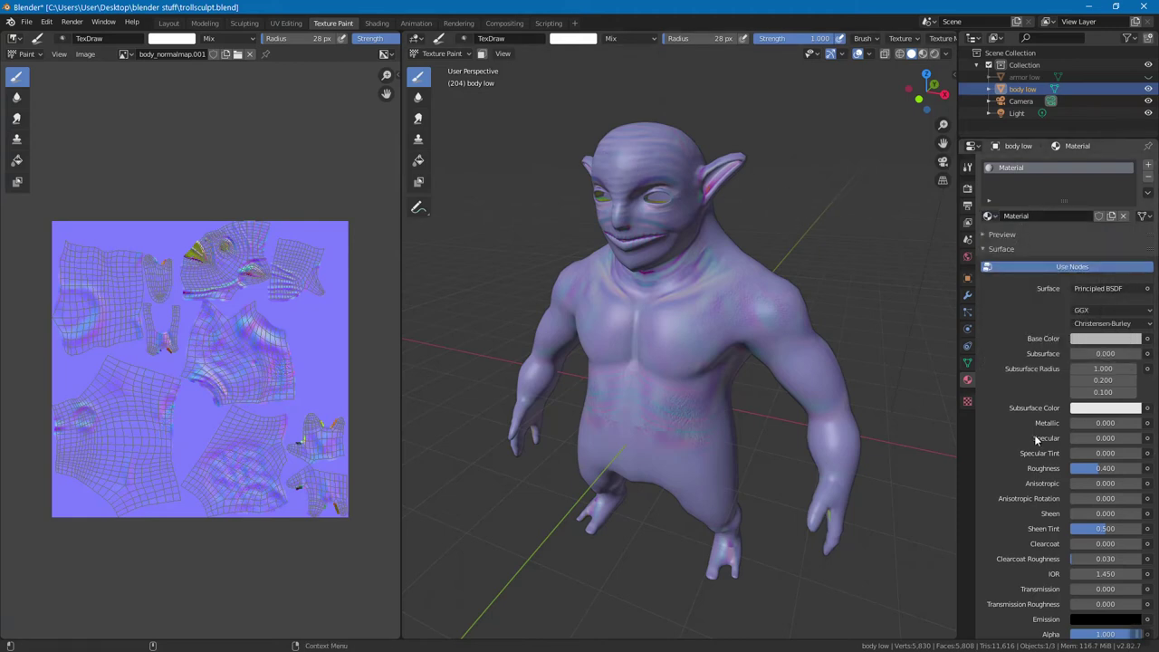
pyautogui.scroll(-5, 1034, 435)
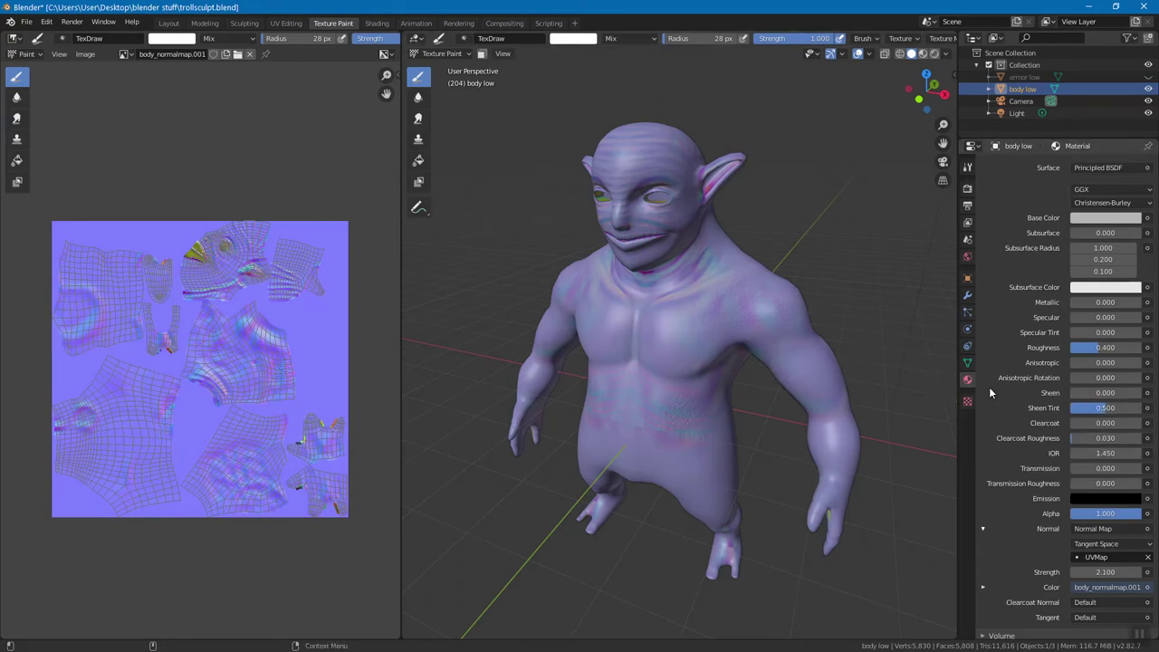
pyautogui.scroll(2, 1017, 384)
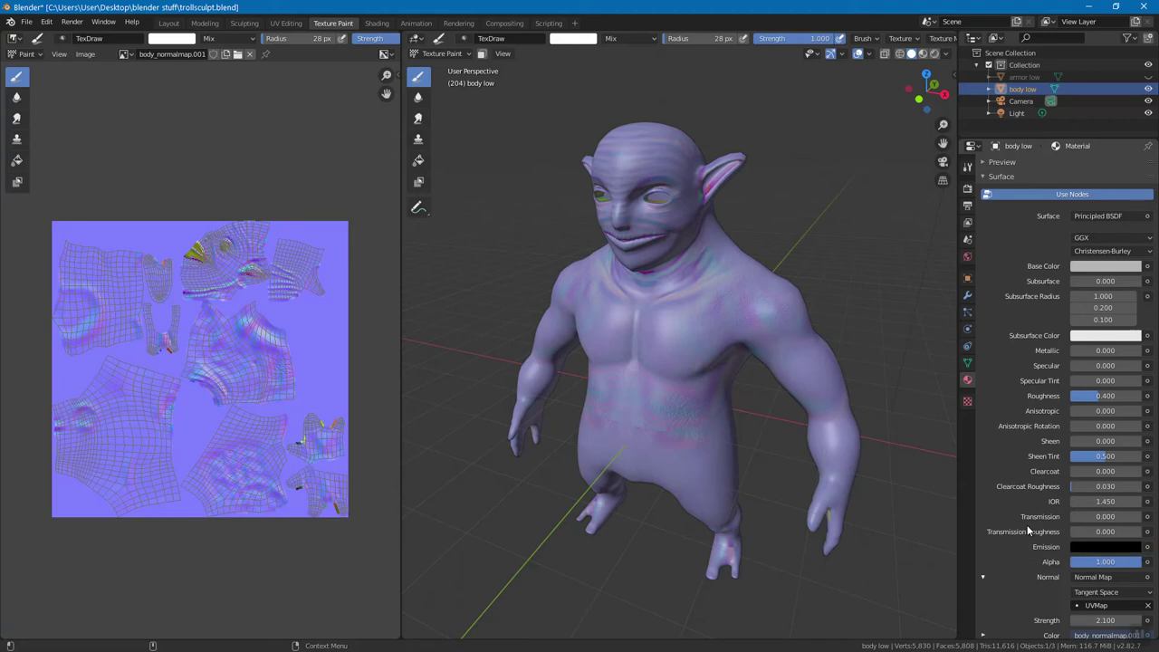
pyautogui.click(1147, 266)
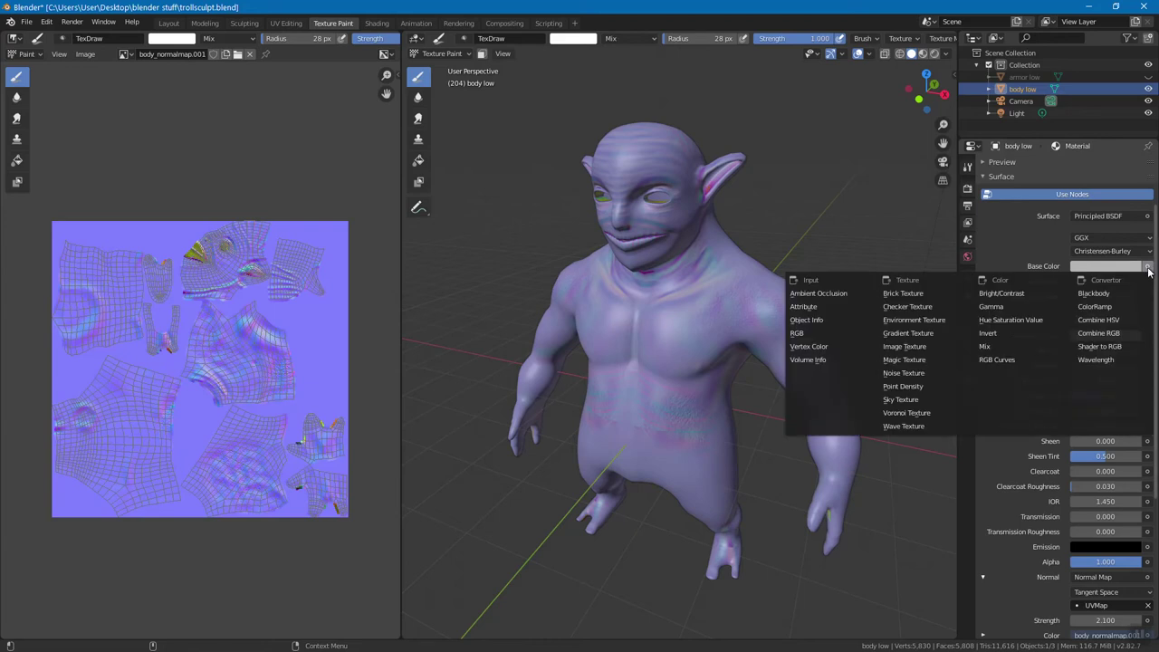
pyautogui.click(917, 349)
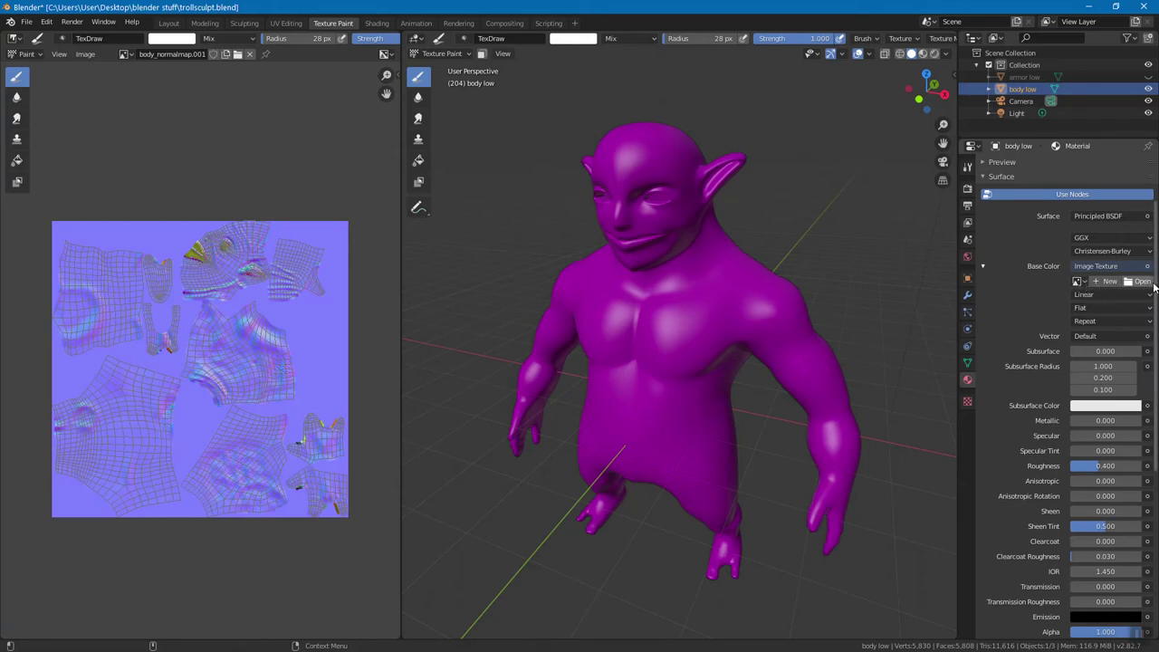
pyautogui.click(1077, 282)
pyautogui.click(981, 299)
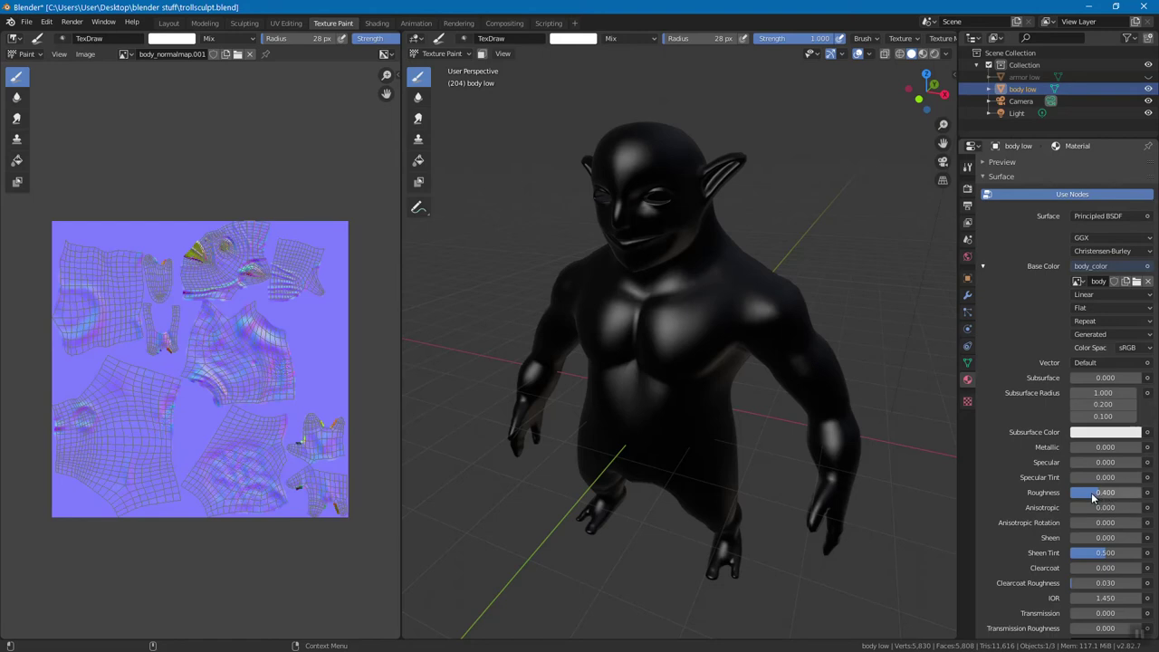
pyautogui.moveTo(1092, 497); pyautogui.dragTo(1098, 497)
# Compare the troll's appearance in the wireframe, solid and material preview viewport shading modes
pyautogui.click(922, 54)
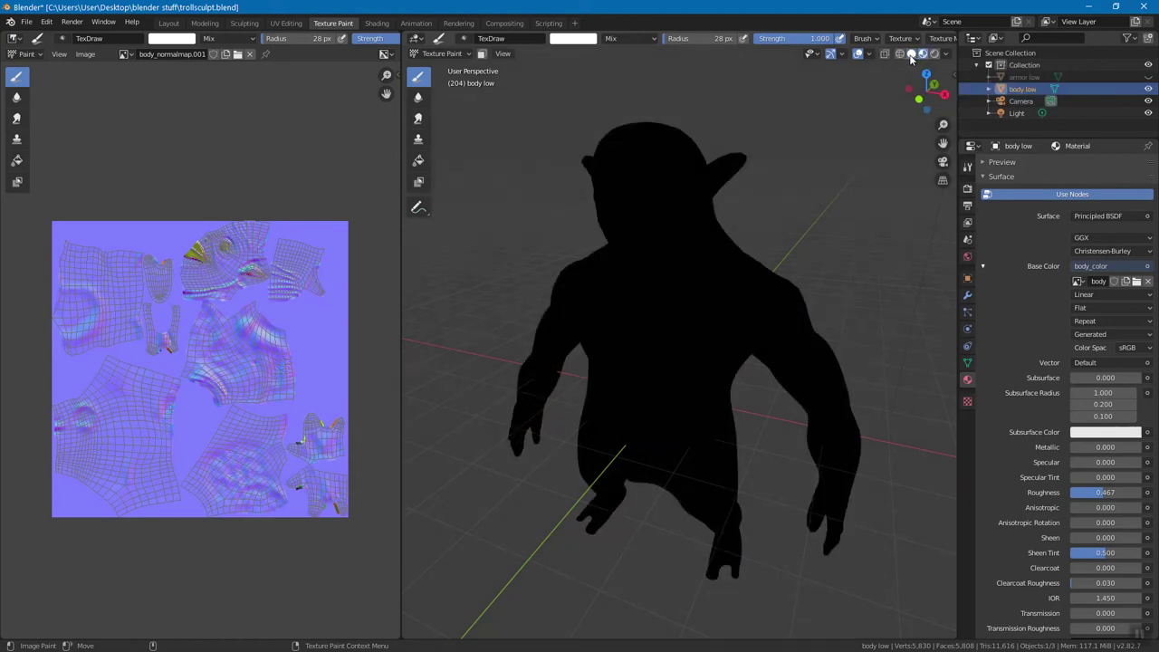
pyautogui.click(923, 55)
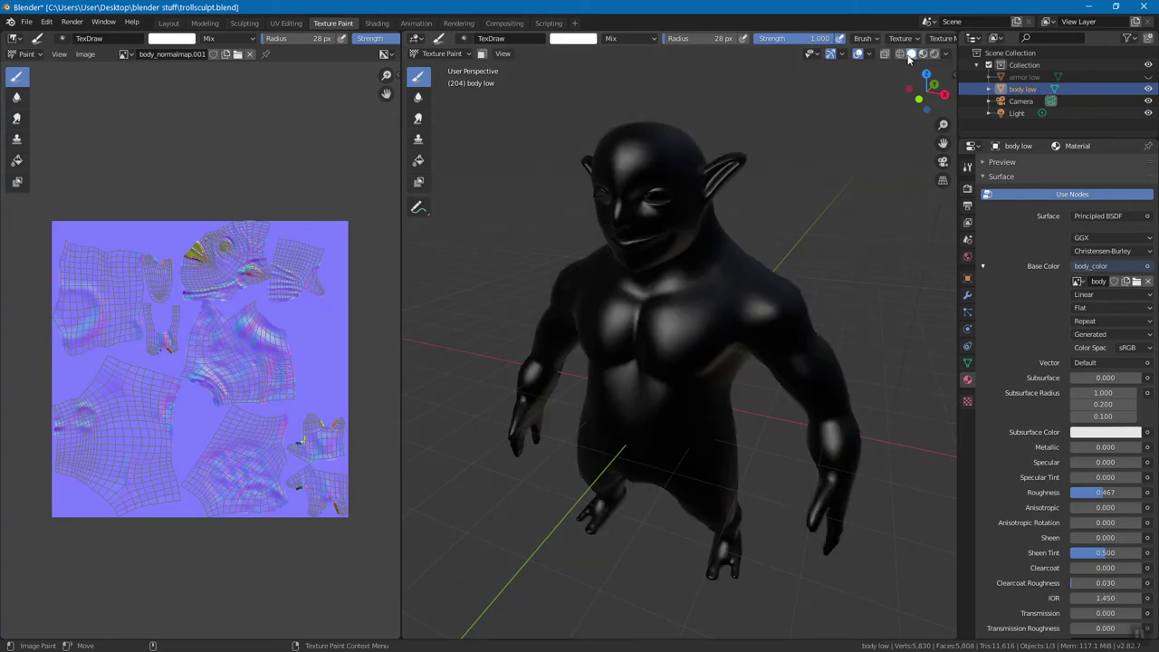
pyautogui.click(899, 55)
pyautogui.click(911, 54)
pyautogui.click(922, 54)
# Display the body_color image in the image editor and check the material's Base Color and the paint texture slots
pyautogui.click(967, 169)
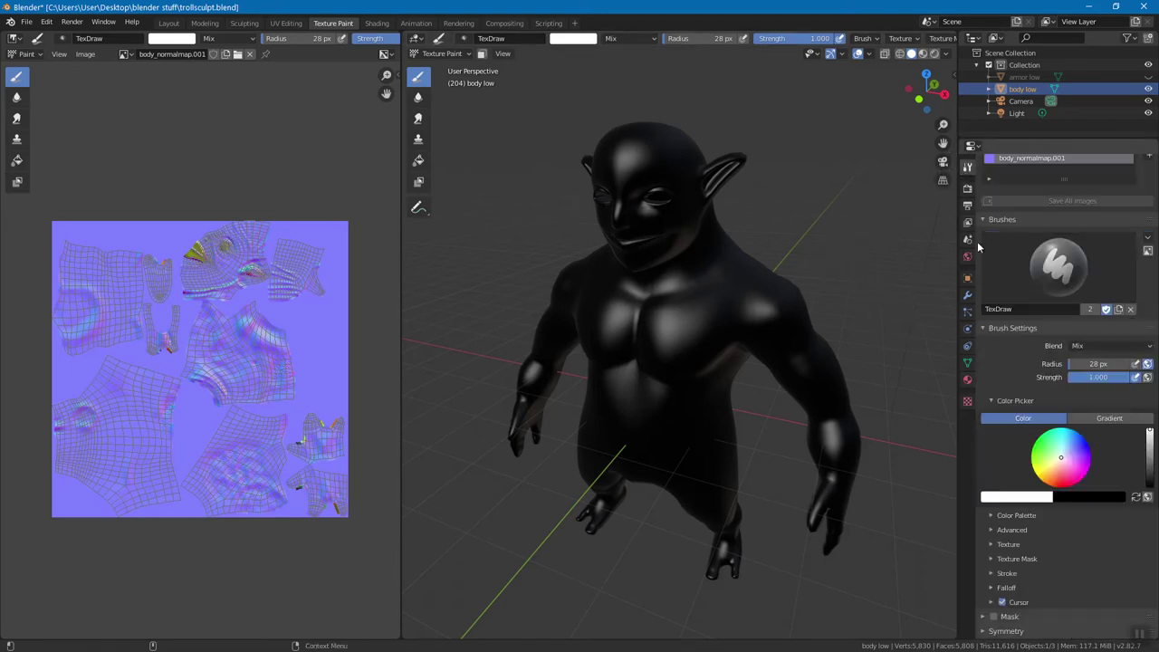
pyautogui.scroll(3, 1021, 256)
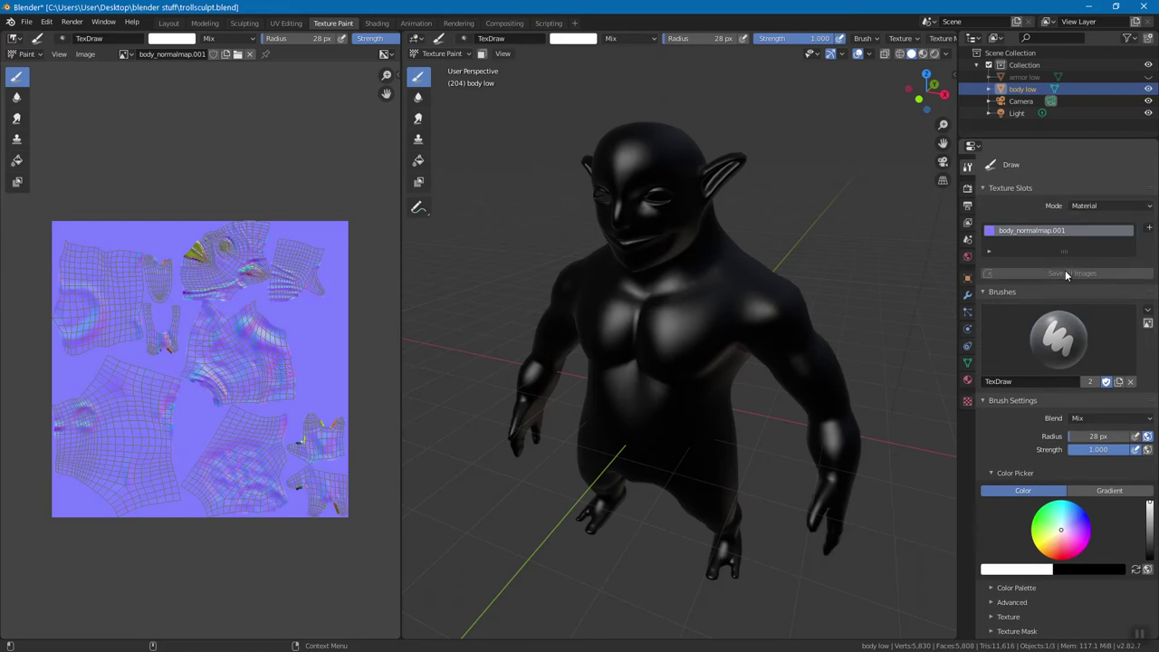
pyautogui.scroll(-1, 1067, 272)
pyautogui.scroll(-2, 1106, 433)
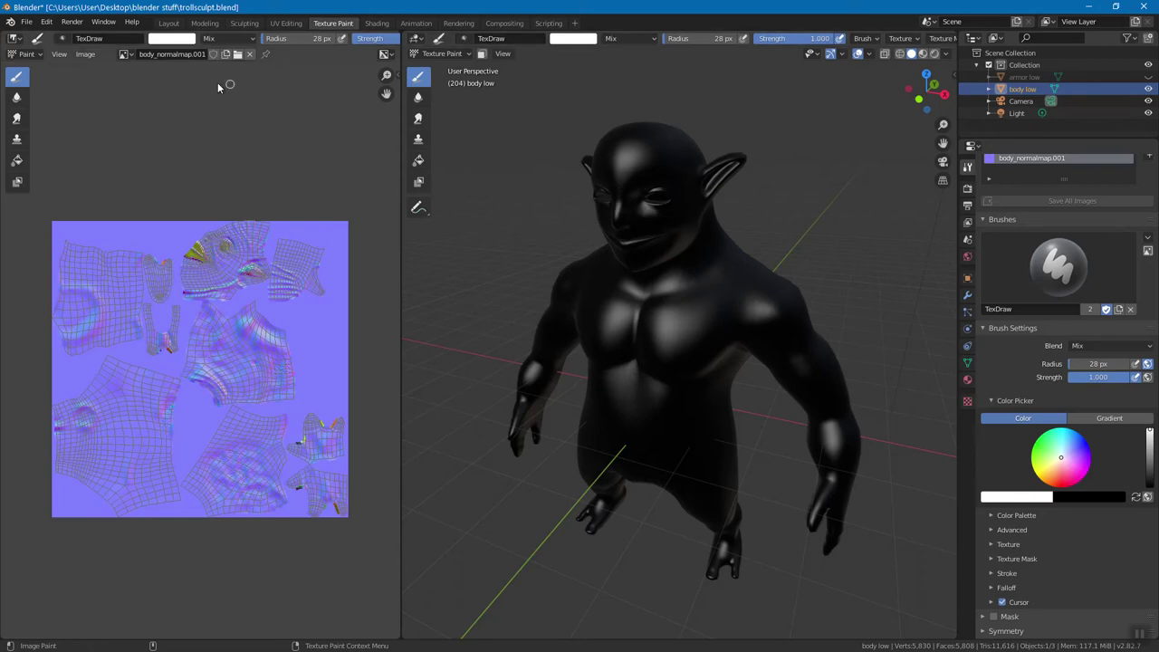
pyautogui.click(126, 54)
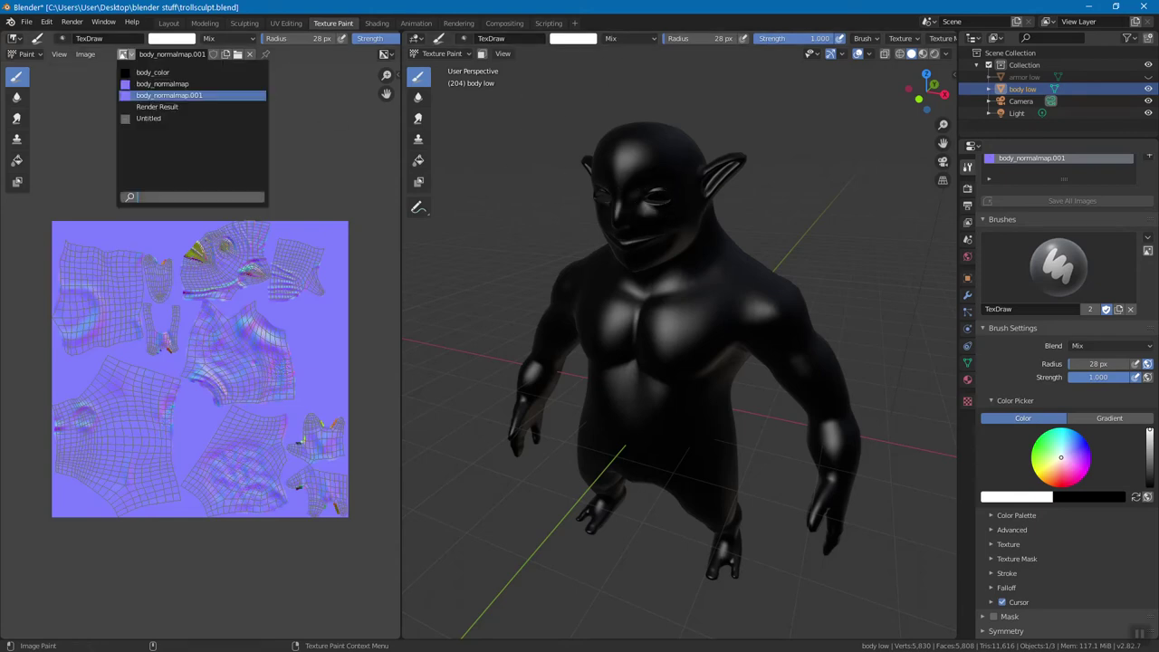
pyautogui.click(151, 72)
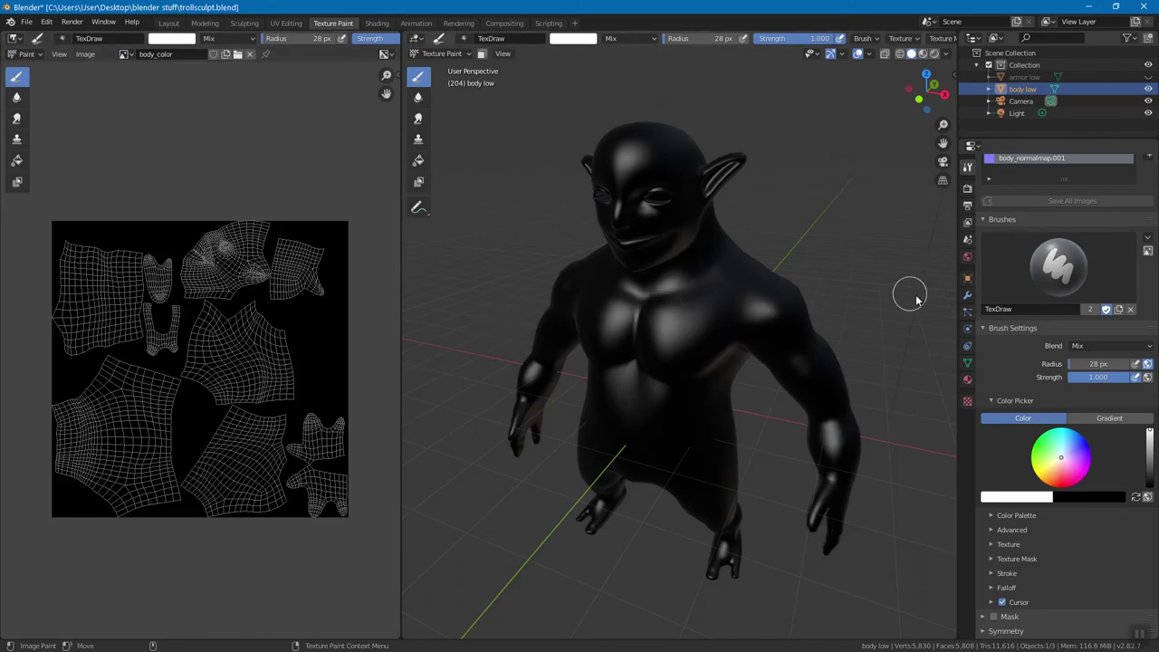
pyautogui.click(967, 378)
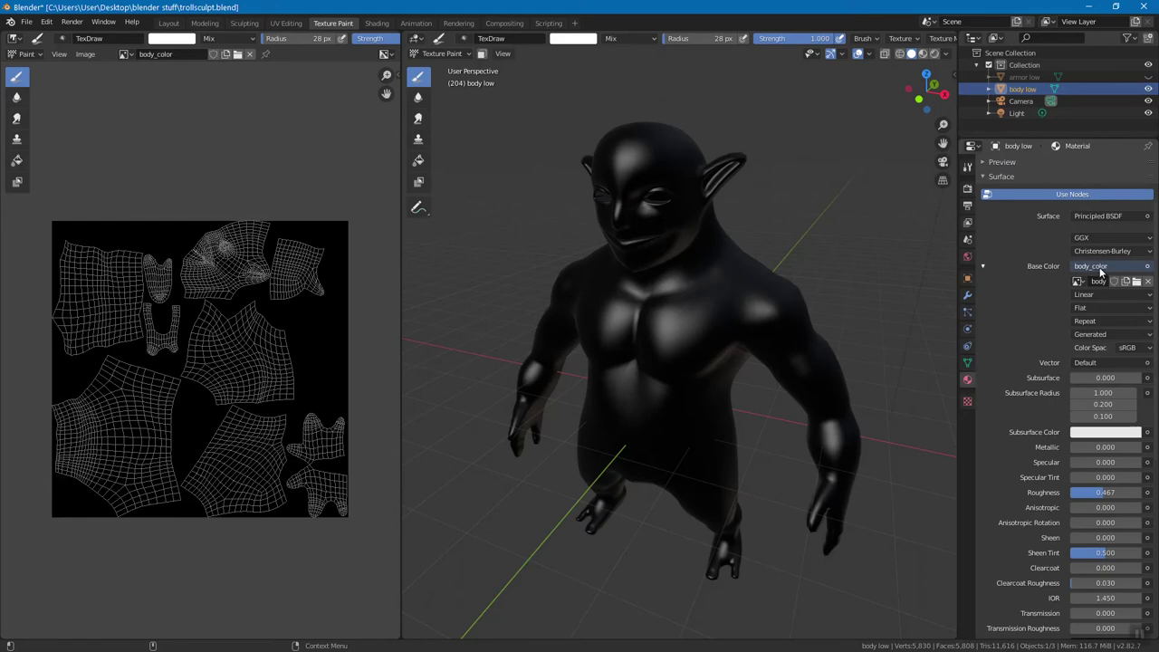
pyautogui.click(967, 171)
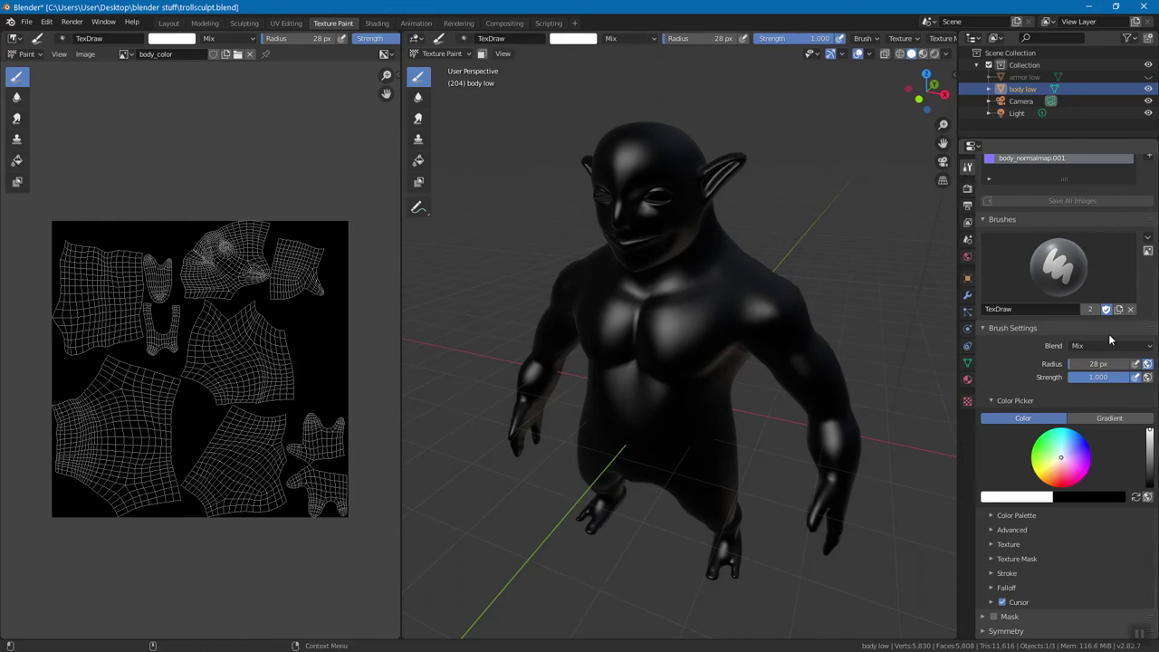
pyautogui.scroll(2, 1096, 367)
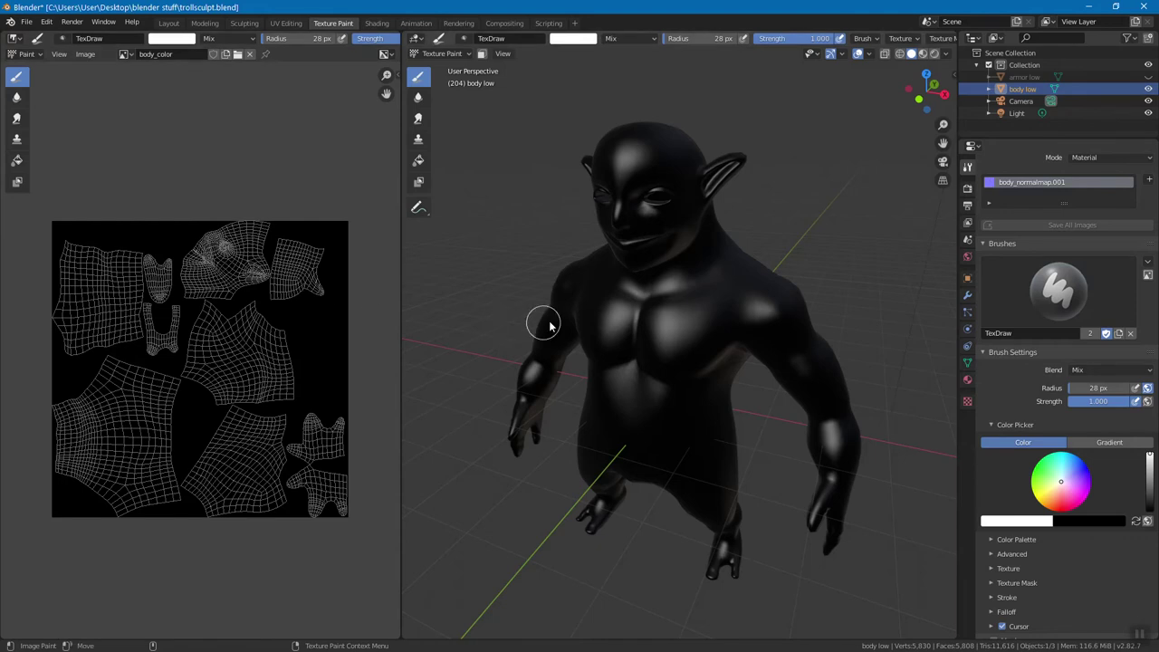
# Fill the whole body_color image with green, using hue 0.313, saturation 0.622 and value 1.000
pyautogui.moveTo(610, 346); pyautogui.dragTo(610, 338, button='middle')
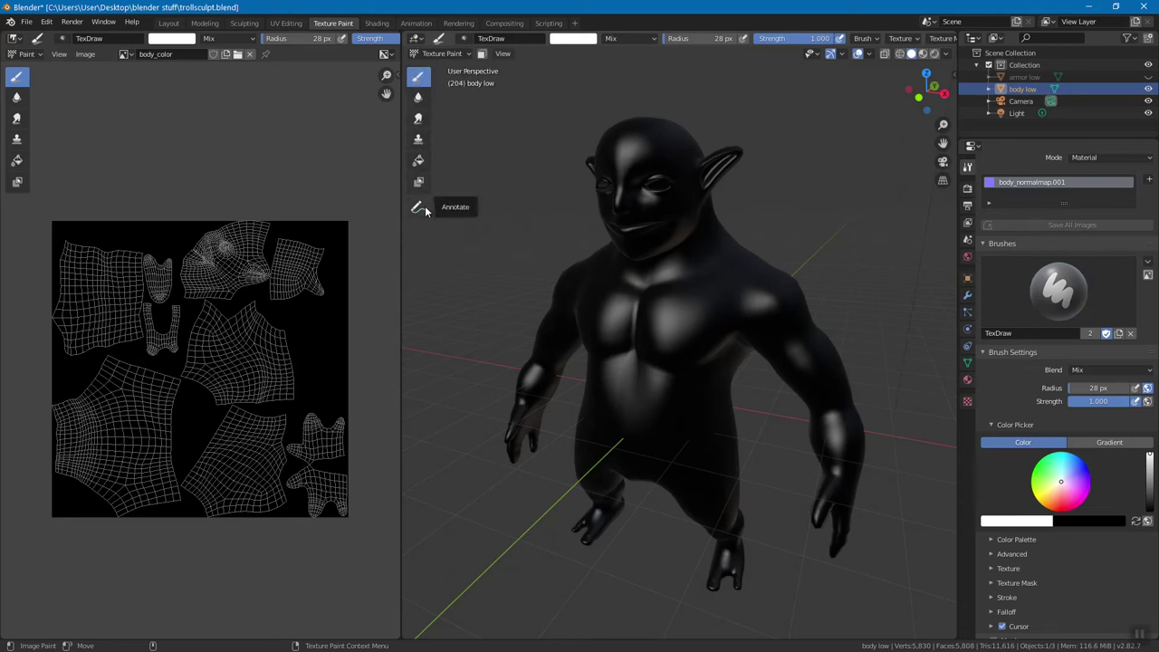
pyautogui.click(421, 162)
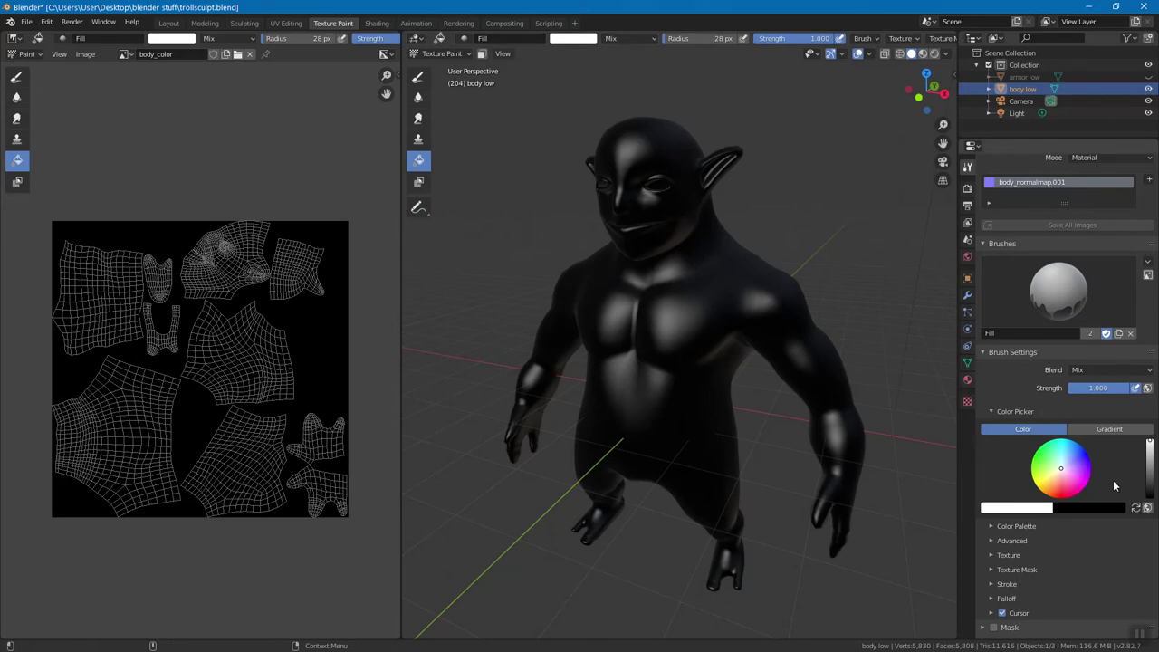
pyautogui.click(584, 39)
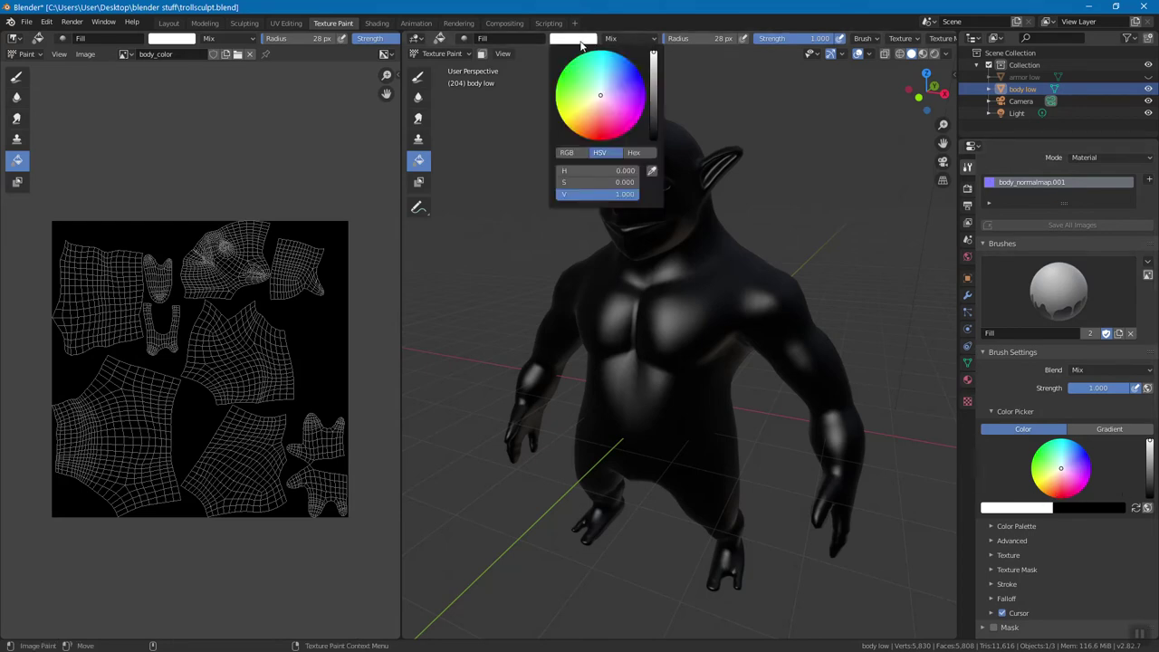
pyautogui.click(574, 85)
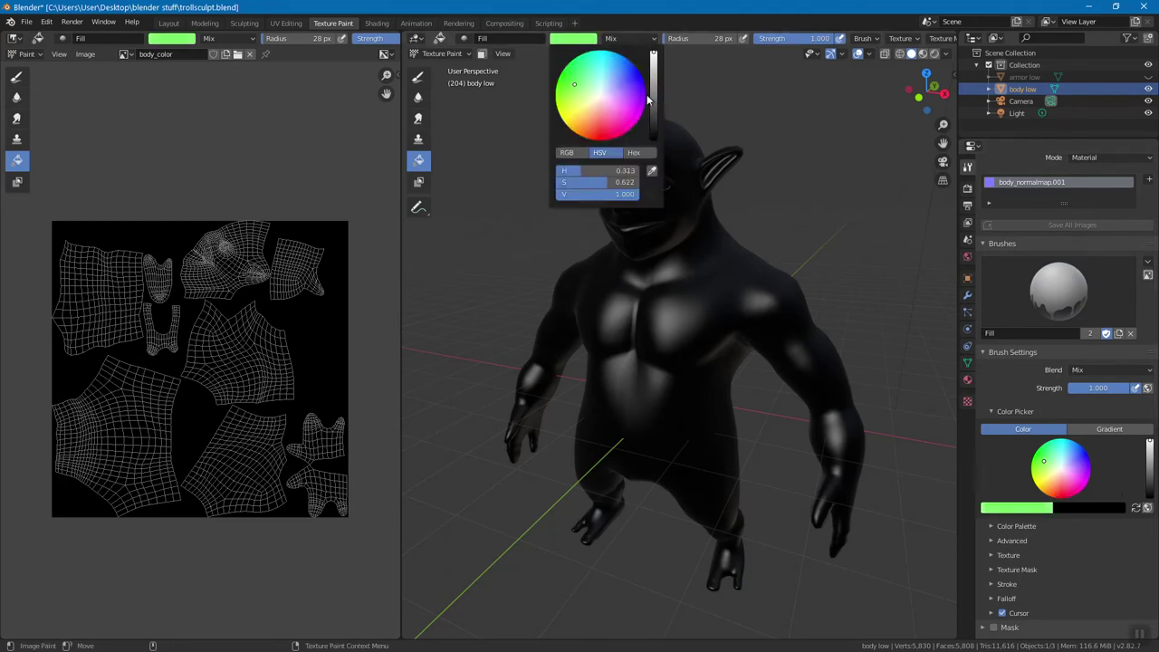
pyautogui.click(304, 318)
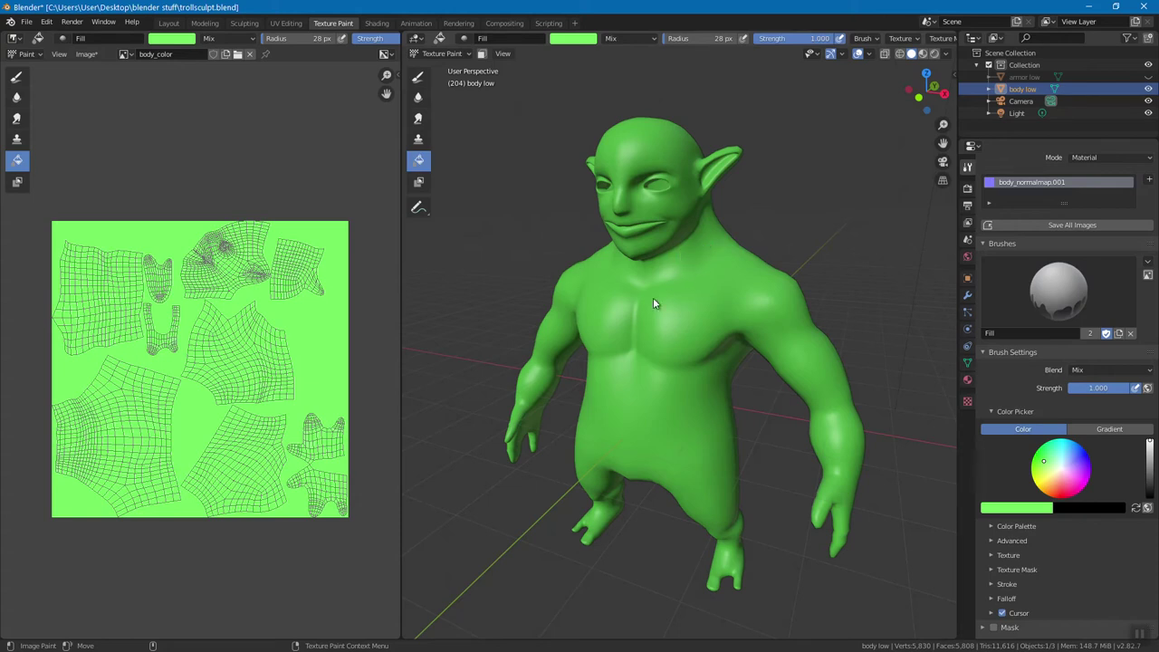
# Compare the green troll in different shading modes and leave the 3D viewport in Material Preview
pyautogui.click(922, 55)
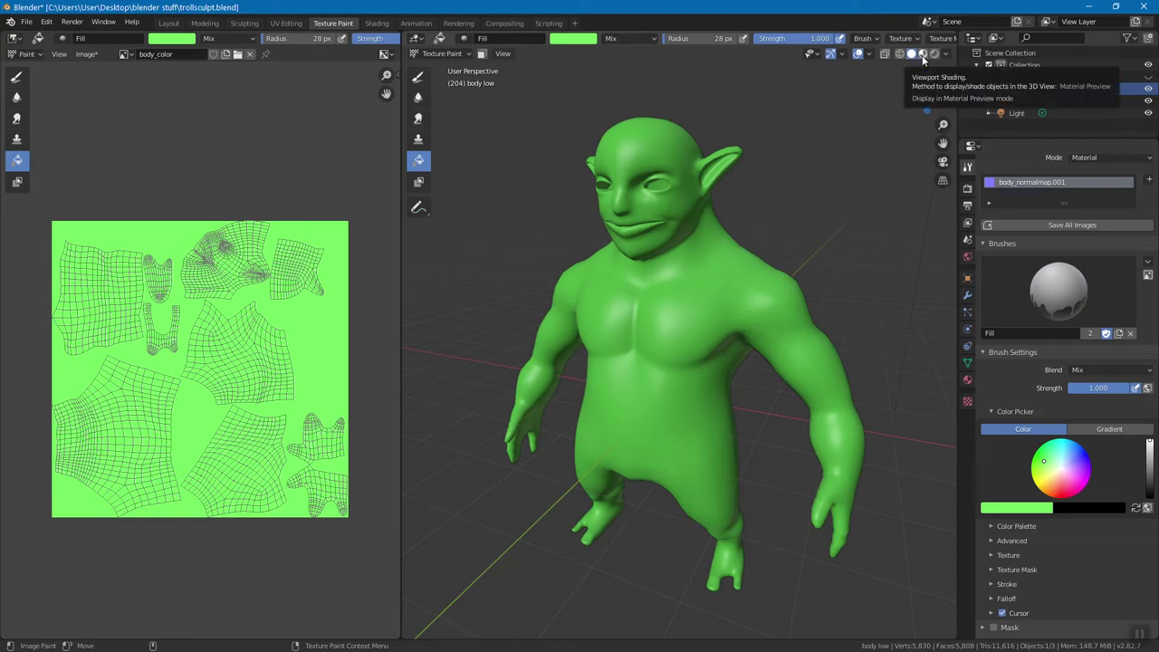
pyautogui.click(922, 54)
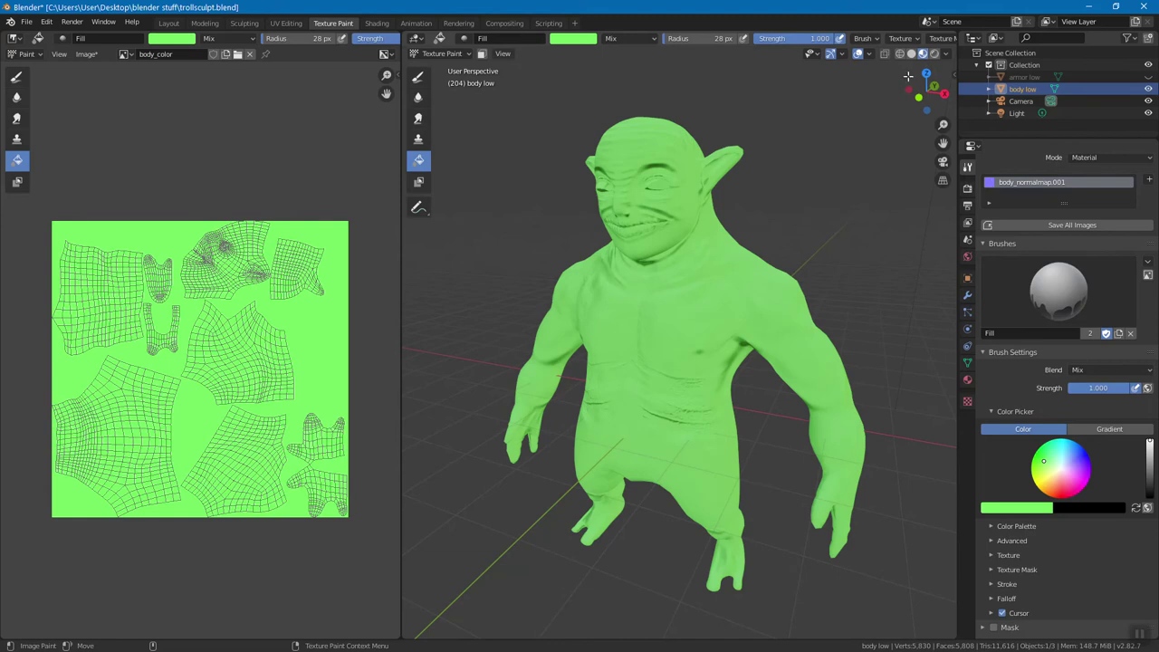
pyautogui.moveTo(586, 338); pyautogui.dragTo(649, 342, button='middle')
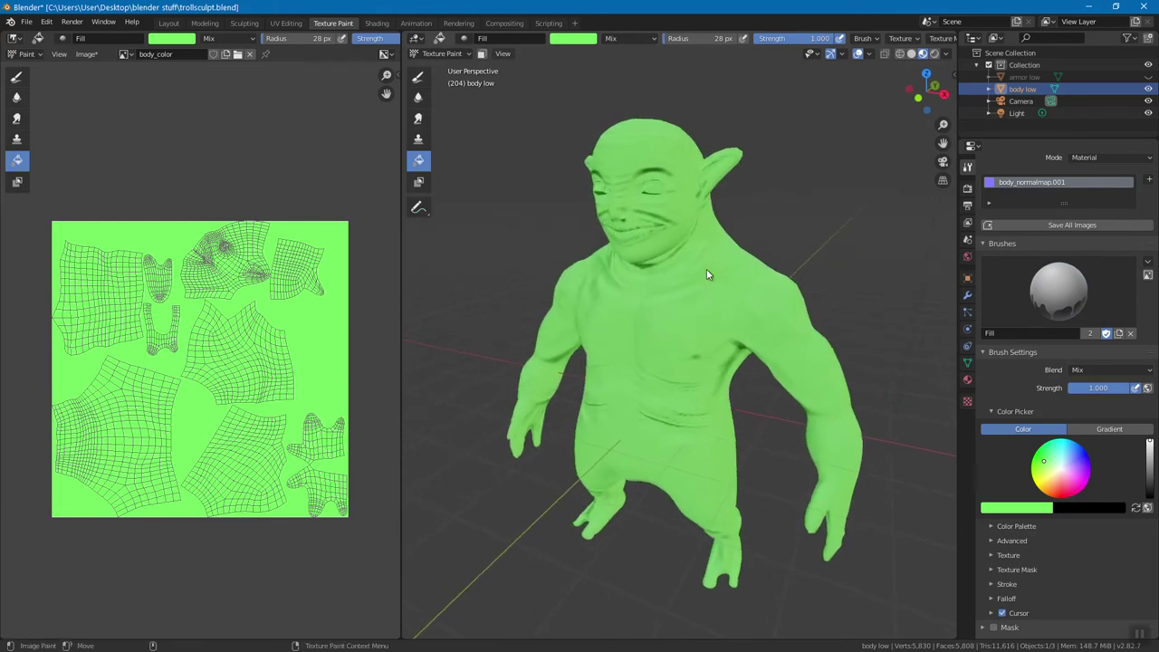
pyautogui.click(909, 56)
pyautogui.click(923, 54)
pyautogui.click(900, 53)
pyautogui.click(911, 54)
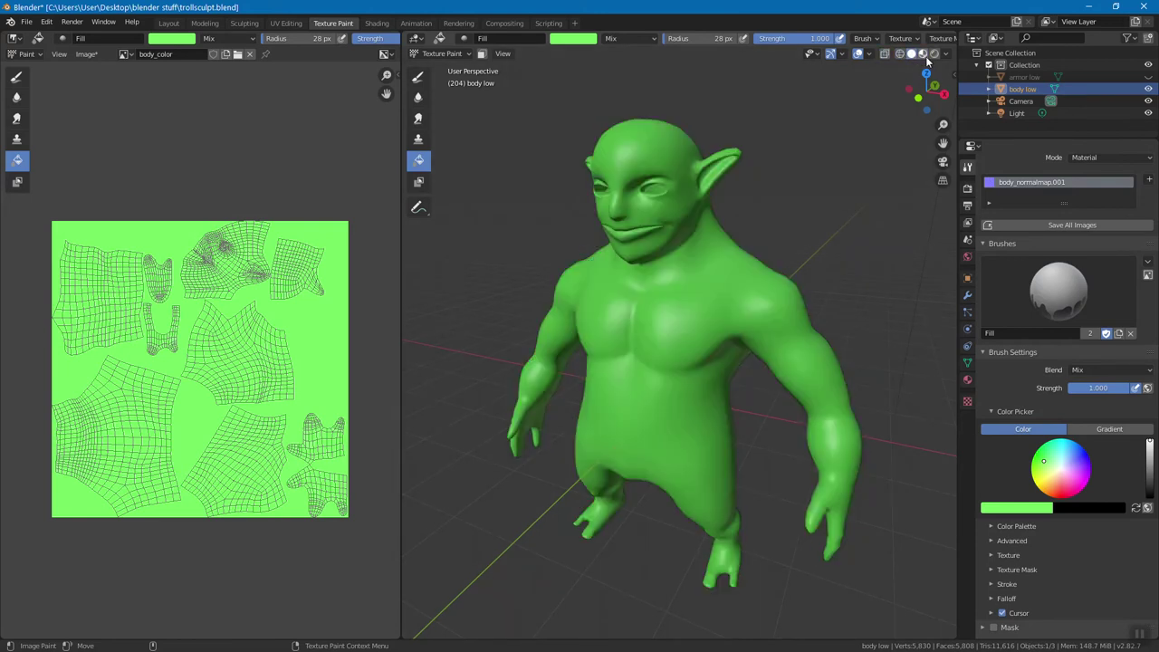
pyautogui.click(922, 53)
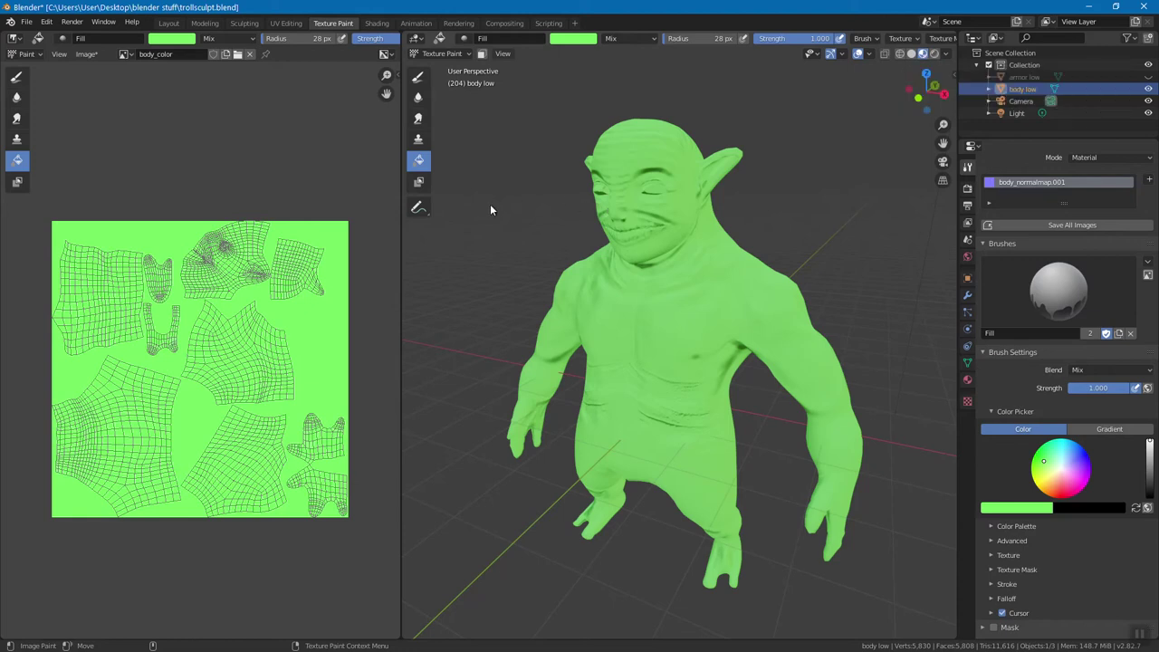
# Switch to the Draw brush and choose a pale green paint color
pyautogui.click(419, 76)
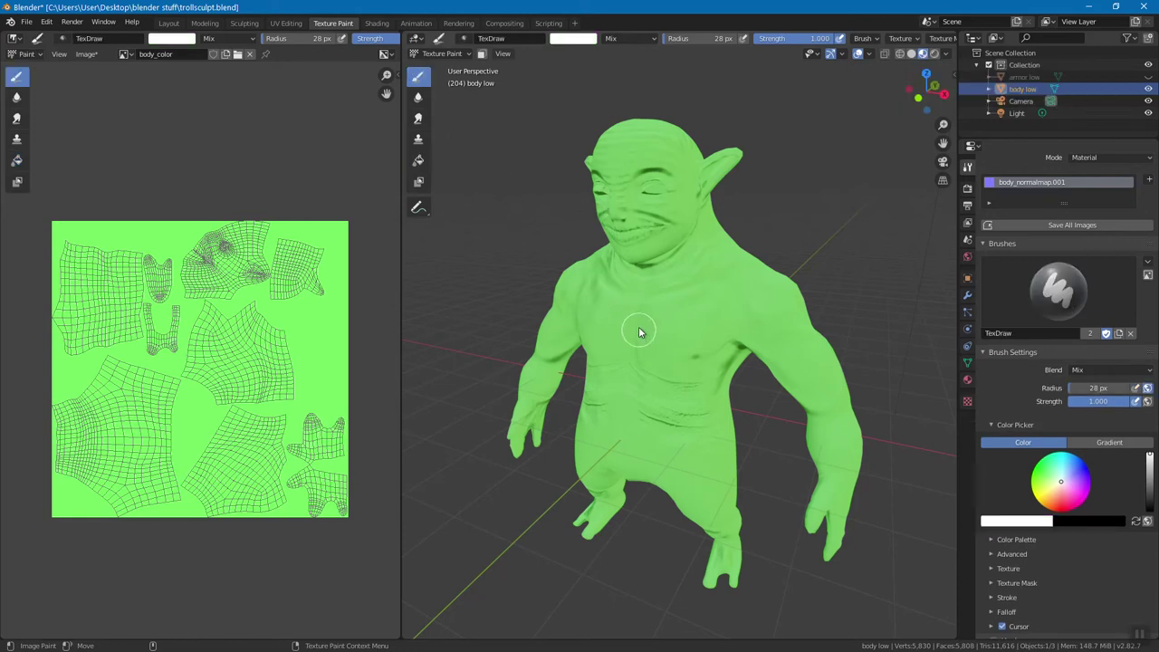
pyautogui.moveTo(634, 312); pyautogui.dragTo(606, 181, button='middle')
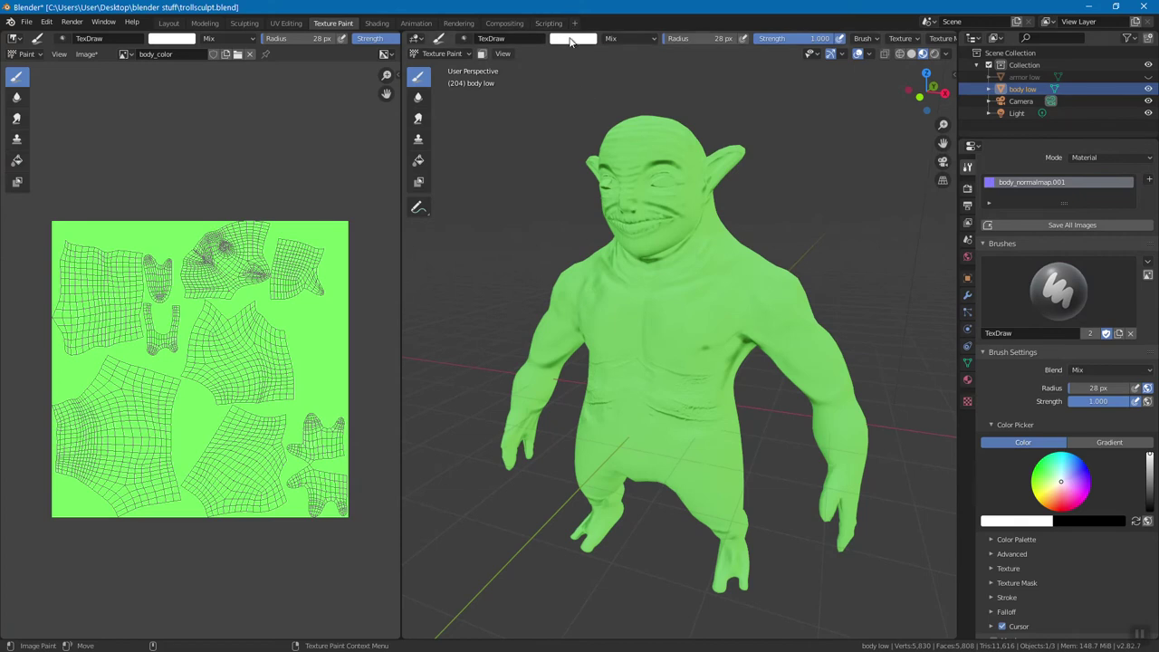
pyautogui.click(571, 40)
pyautogui.click(590, 91)
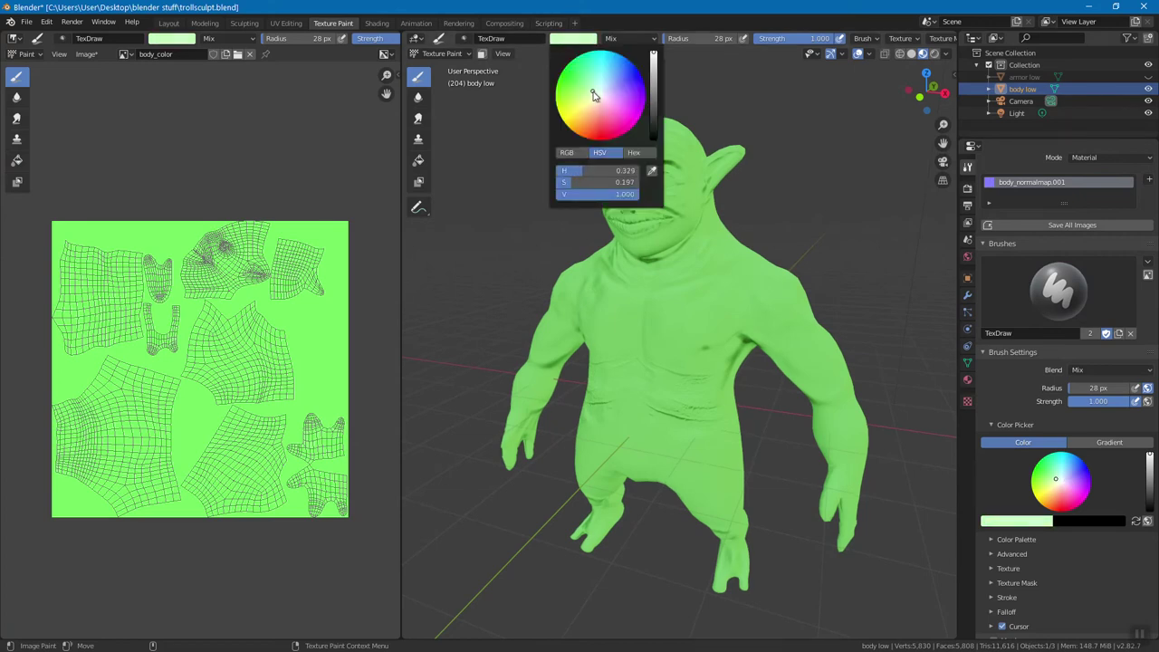
# Frame the troll's torso more closely and enlarge the Draw brush radius to 93 px
pyautogui.scroll(4, 679, 376)
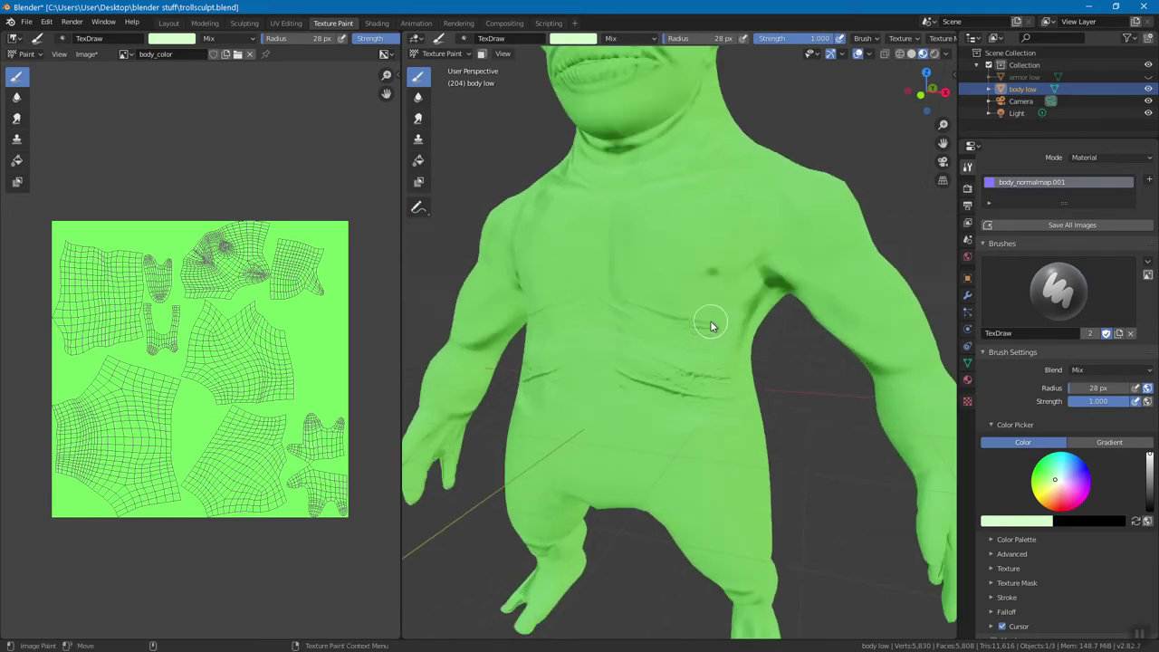
pyautogui.press('f')
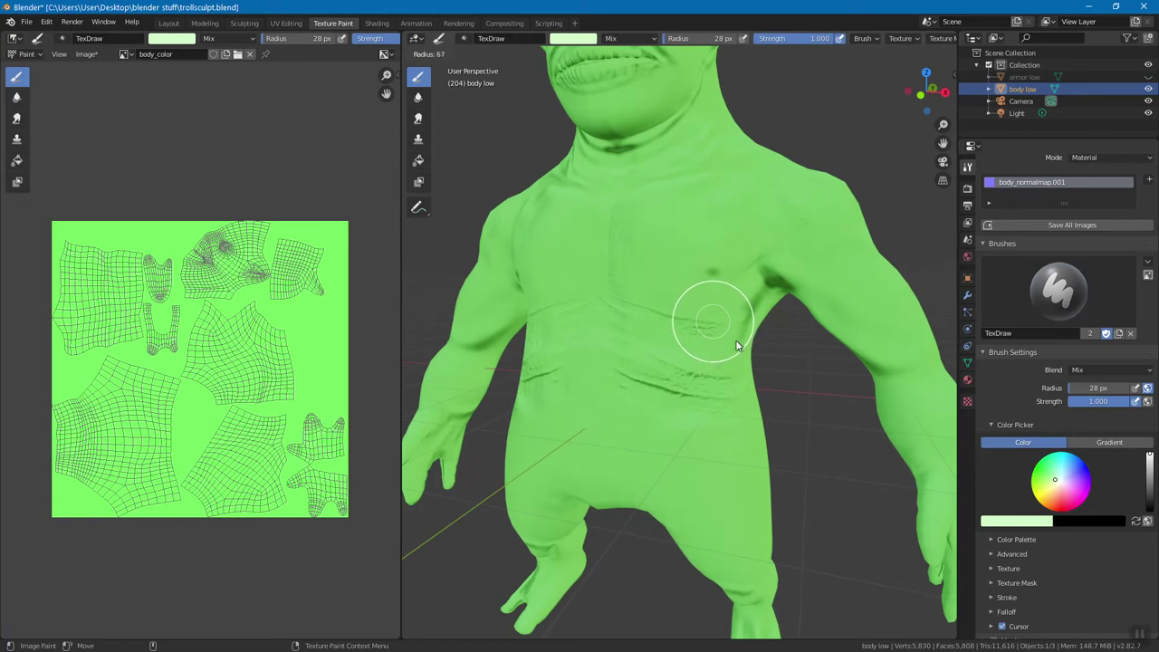
pyautogui.click(750, 358)
pyautogui.press(']')
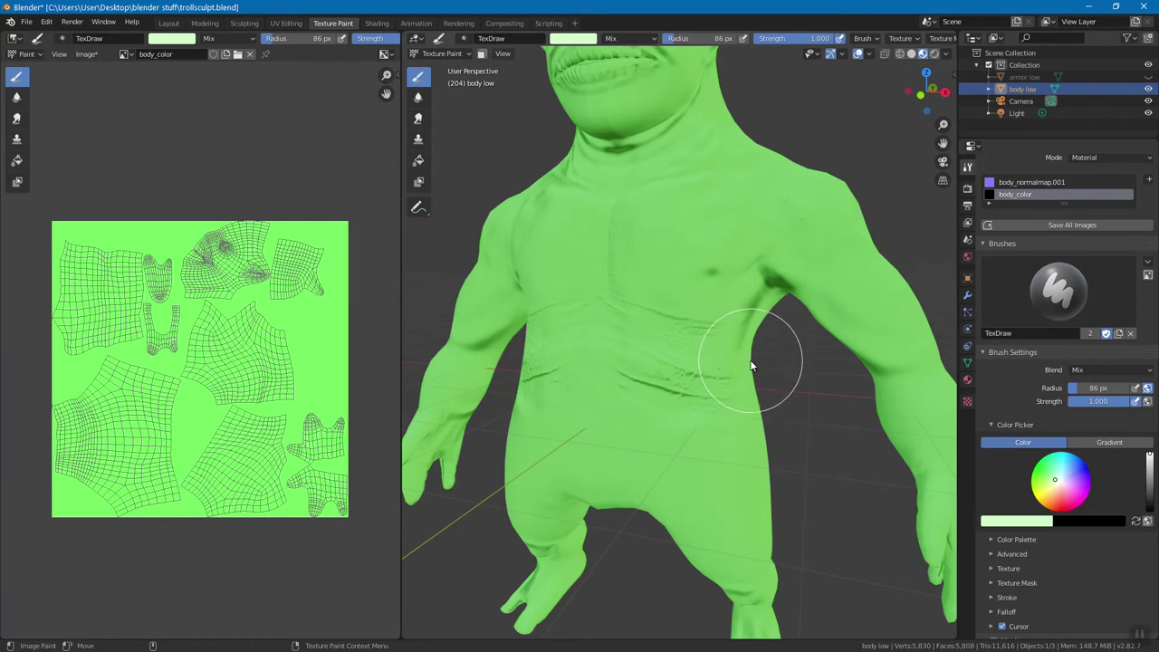
pyautogui.press(']')
pyautogui.press(']')
pyautogui.press(']')
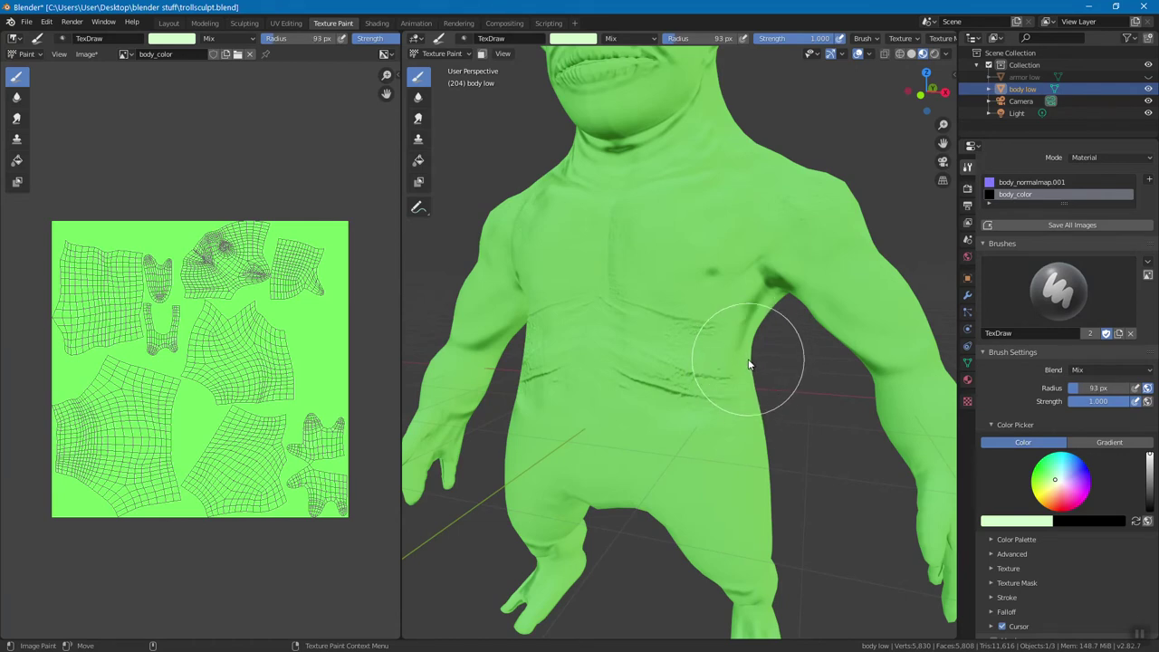
# Set the Draw brush radius to 90 px and its strength to 0.237
pyautogui.press('[')
pyautogui.press('[')
pyautogui.press(']')
pyautogui.press('[')
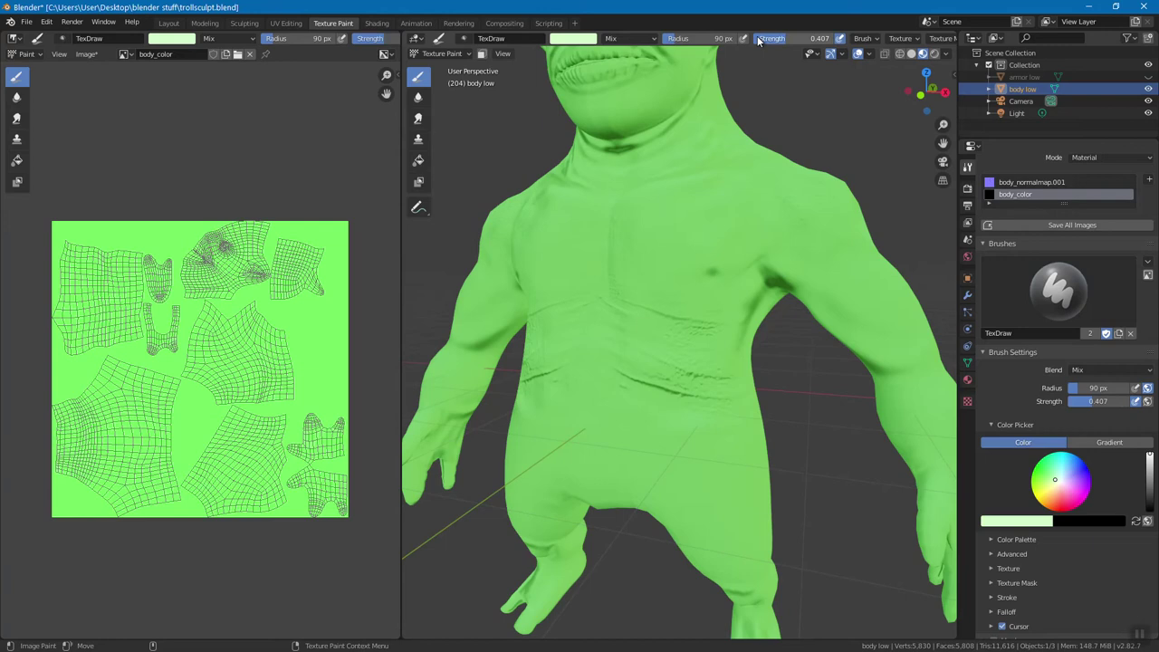
pyautogui.moveTo(754, 38); pyautogui.dragTo(741, 42)
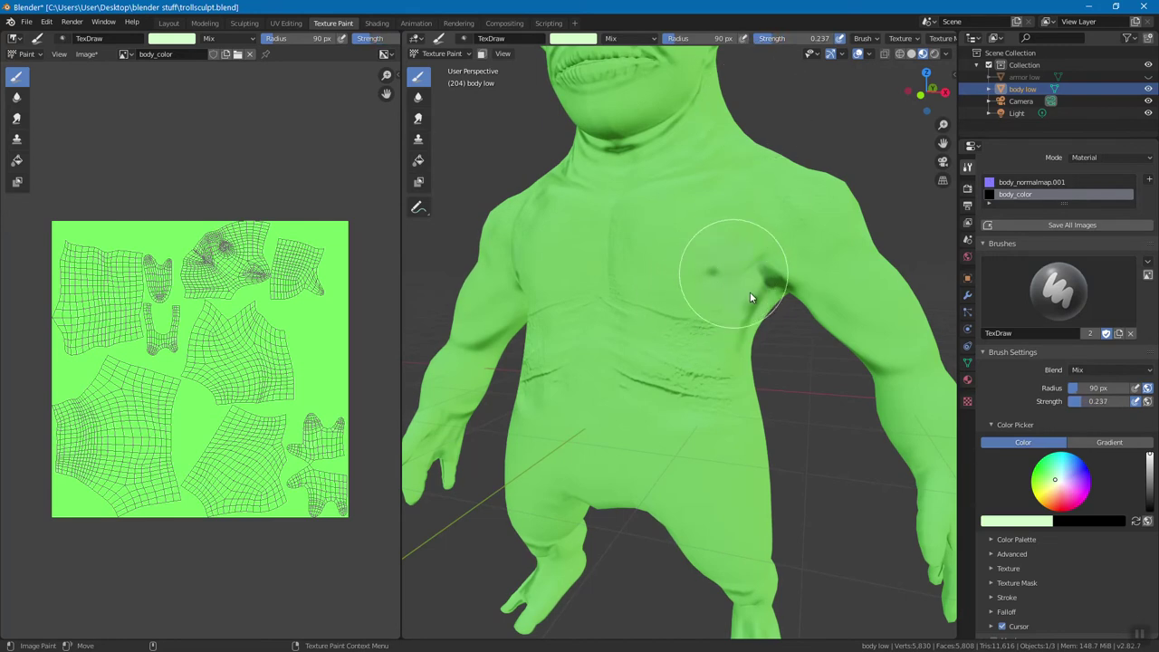
# Paint the pale tone over the troll's chest and abdomen, and widen the 3D viewport
pyautogui.moveTo(700, 334)
pyautogui.mouseDown()
pyautogui.moveTo(734, 246)
pyautogui.moveTo(702, 285)
pyautogui.moveTo(684, 358)
pyautogui.moveTo(738, 245)
pyautogui.moveTo(666, 352)
pyautogui.moveTo(685, 396)
pyautogui.mouseUp()
pyautogui.moveTo(685, 375); pyautogui.dragTo(698, 267, button='middle')
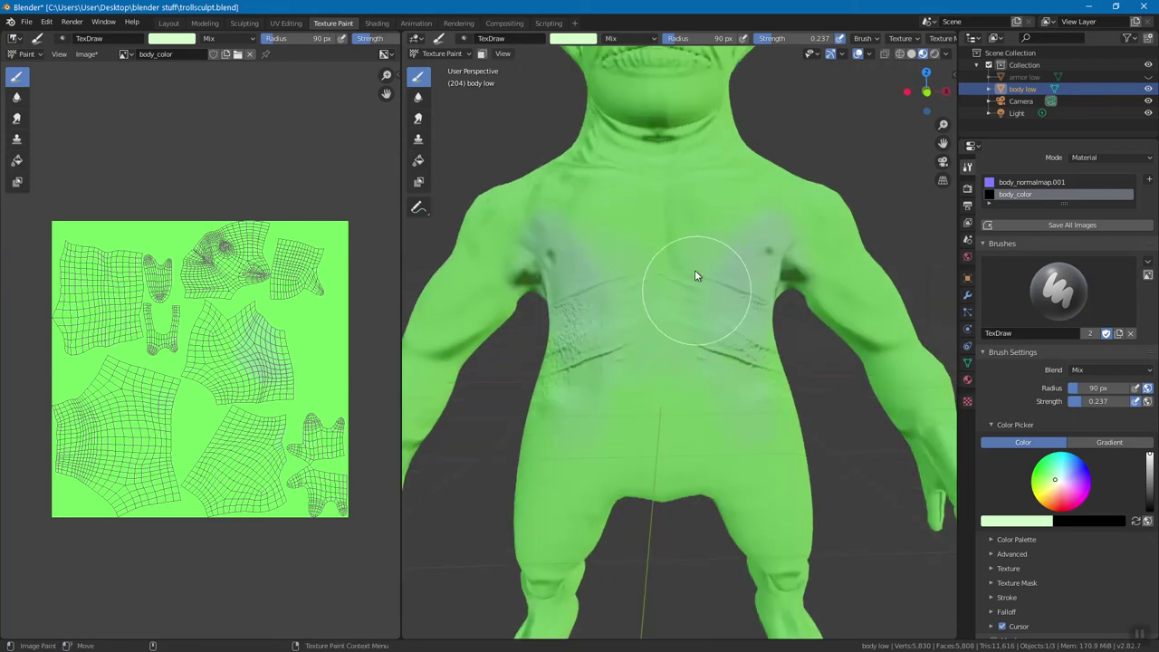
pyautogui.moveTo(705, 377); pyautogui.dragTo(672, 305, button='middle')
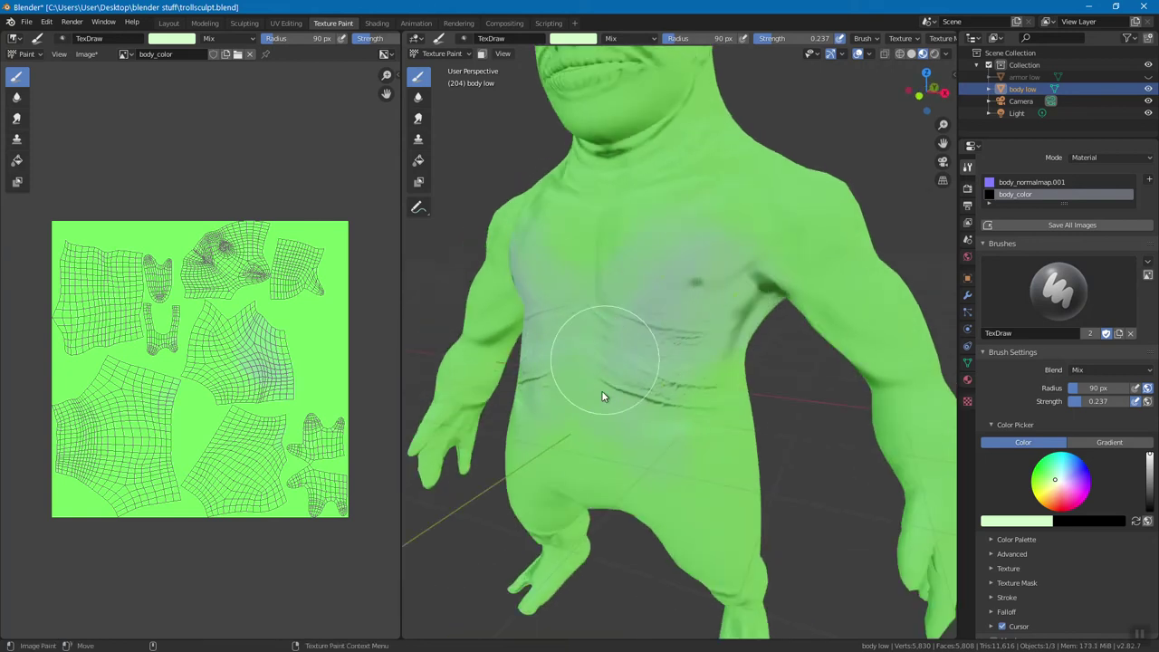
pyautogui.moveTo(658, 346)
pyautogui.mouseDown()
pyautogui.moveTo(654, 277)
pyautogui.moveTo(660, 440)
pyautogui.moveTo(693, 375)
pyautogui.moveTo(695, 336)
pyautogui.mouseUp()
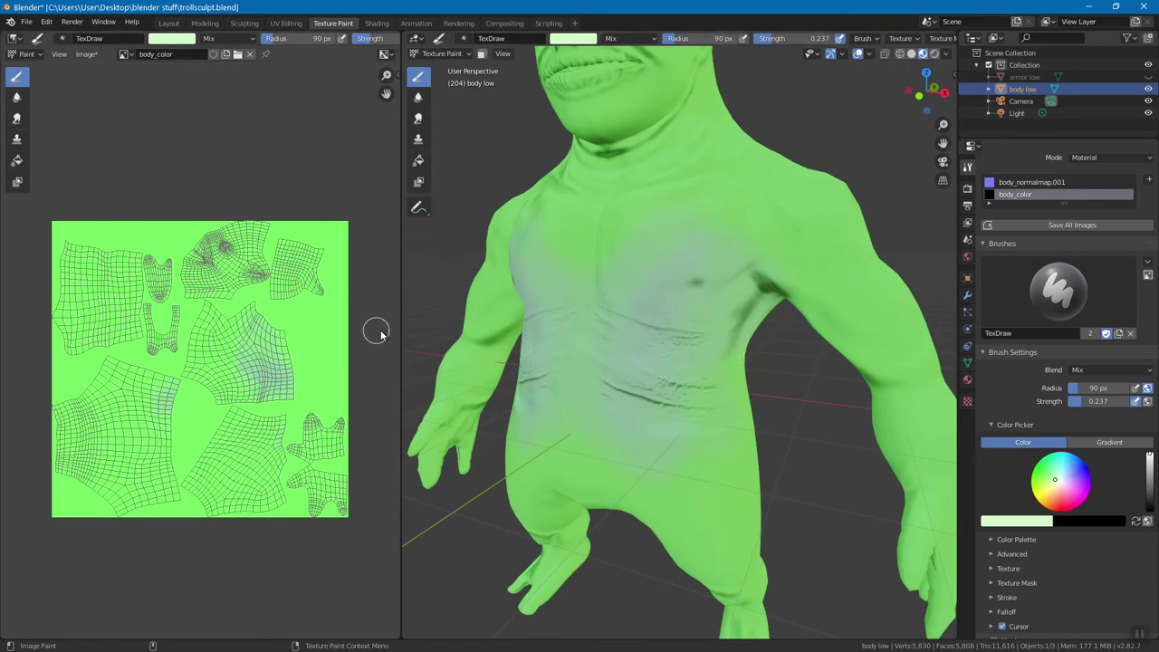
pyautogui.moveTo(404, 337); pyautogui.dragTo(229, 346)
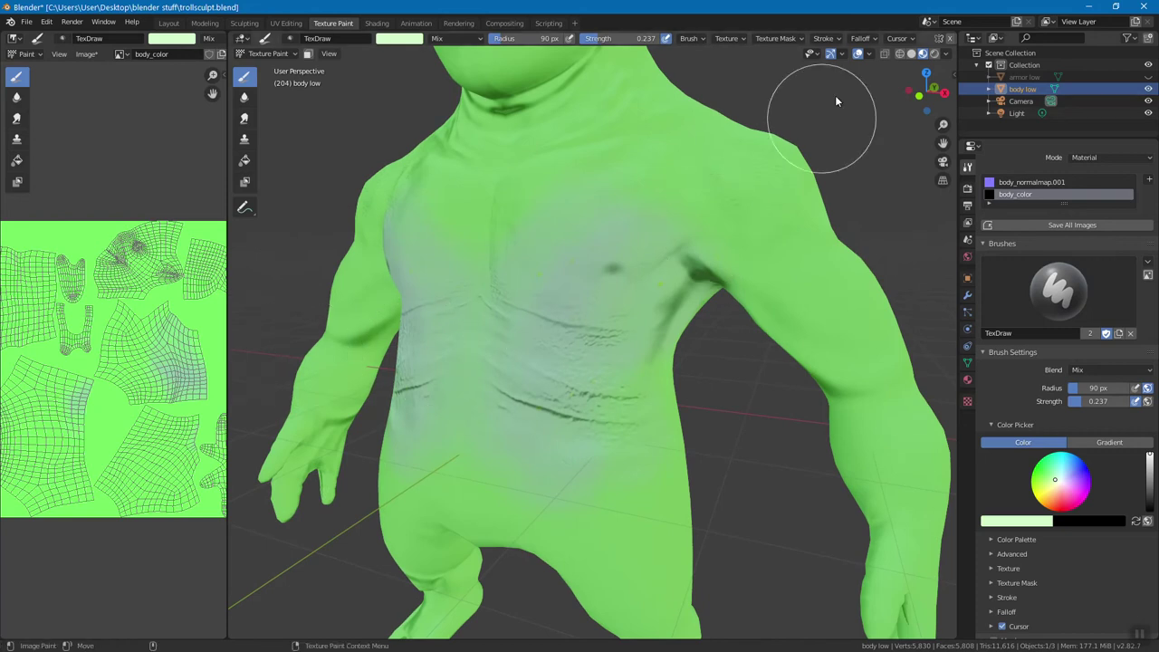
# Set the brush texture's mapping to View Plane
pyautogui.click(827, 41)
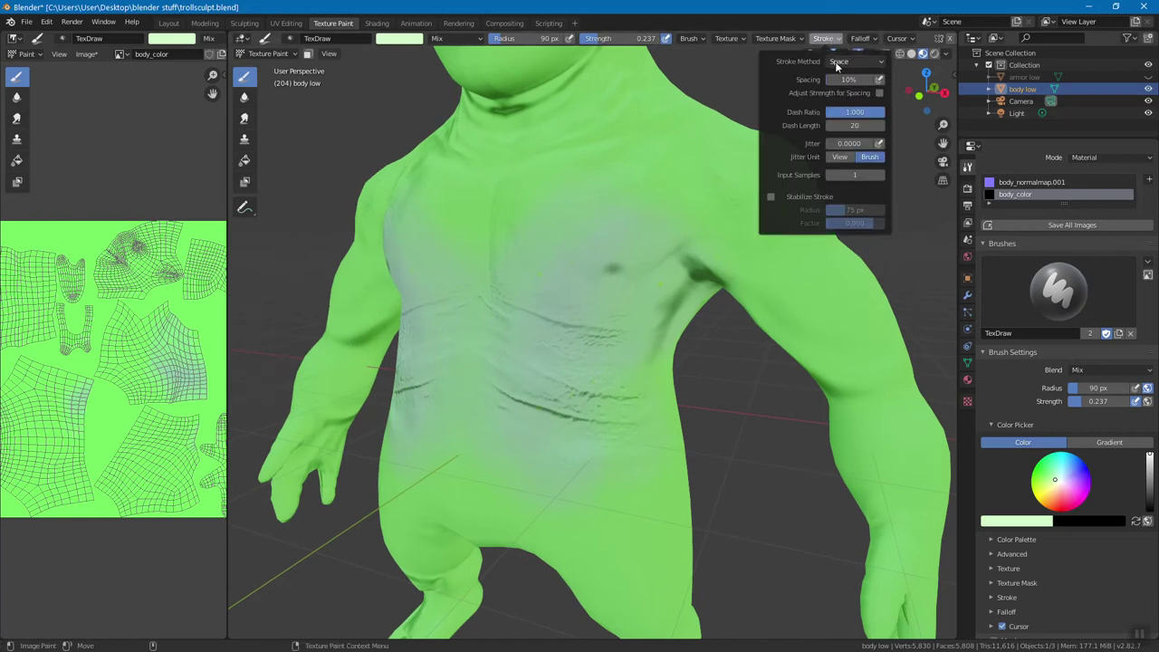
pyautogui.click(794, 39)
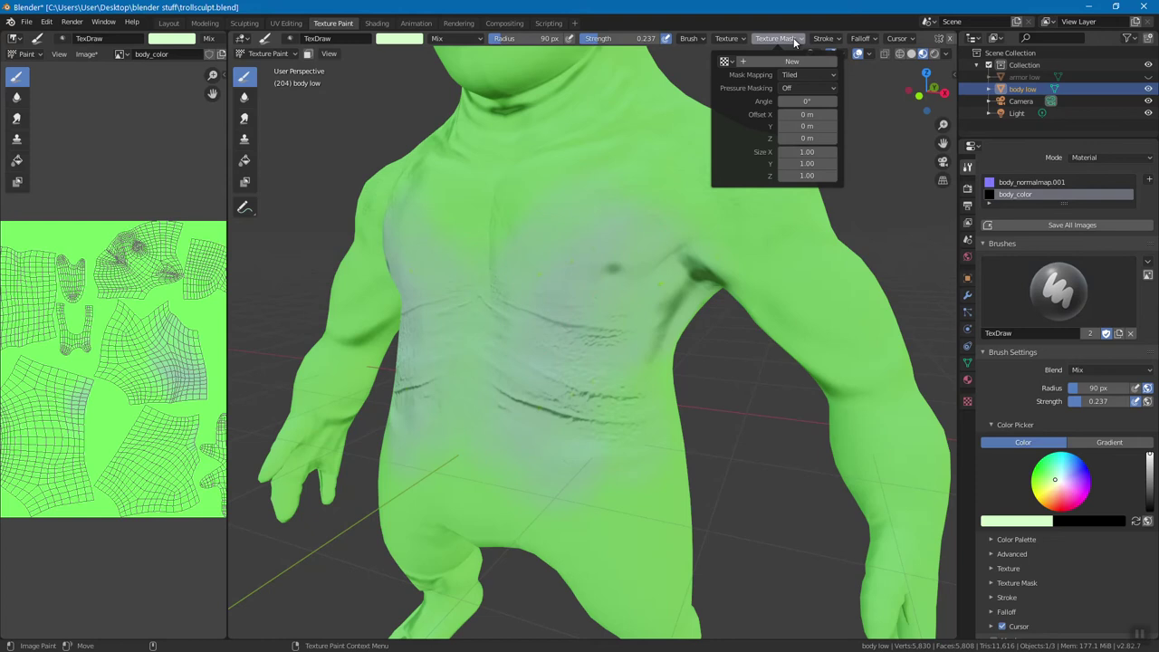
pyautogui.click(739, 42)
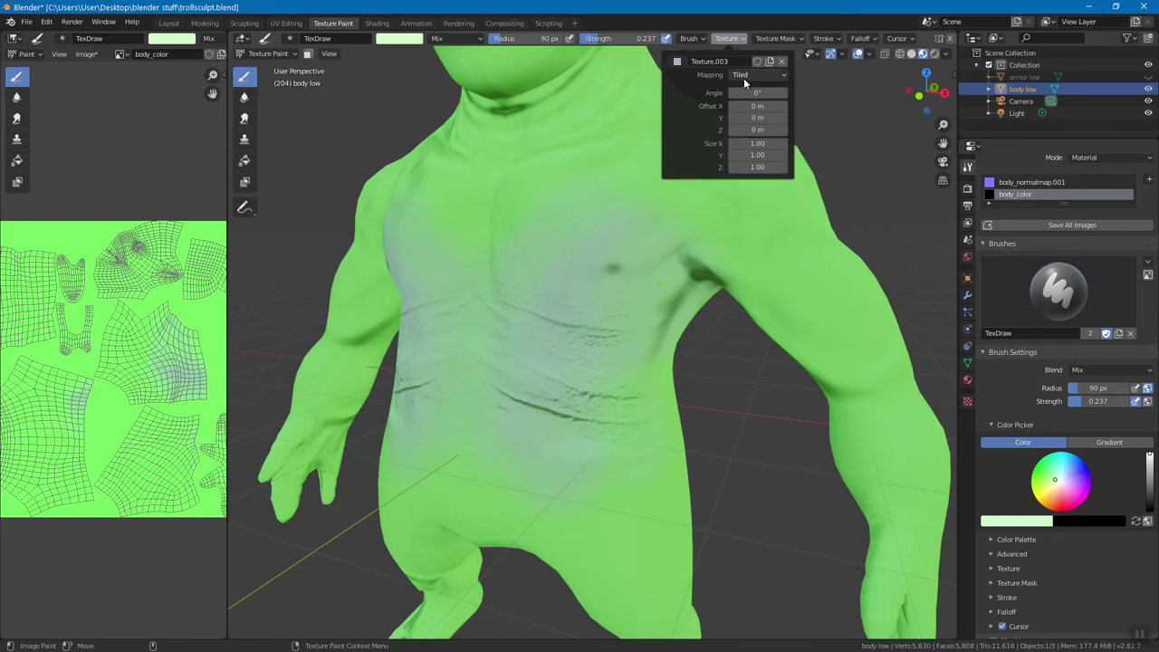
pyautogui.click(743, 78)
pyautogui.click(746, 87)
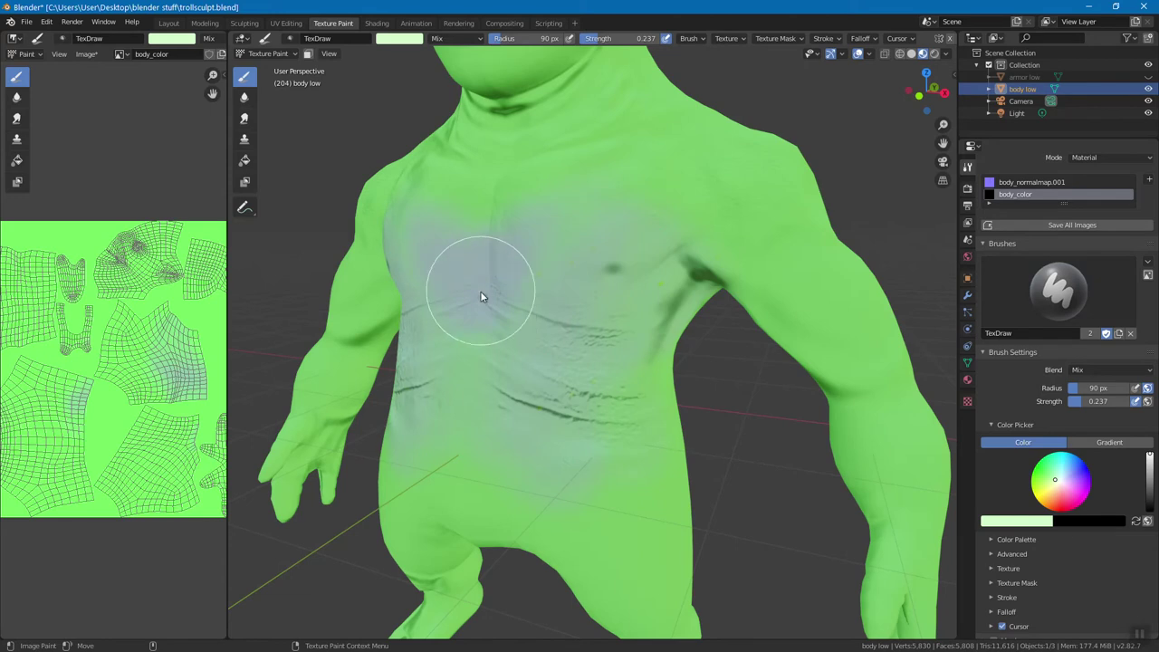
# Try painting the chest, belly and flank with the View Plane texture mapping
pyautogui.moveTo(531, 381); pyautogui.dragTo(621, 296)
pyautogui.moveTo(621, 296); pyautogui.dragTo(614, 247, button='middle')
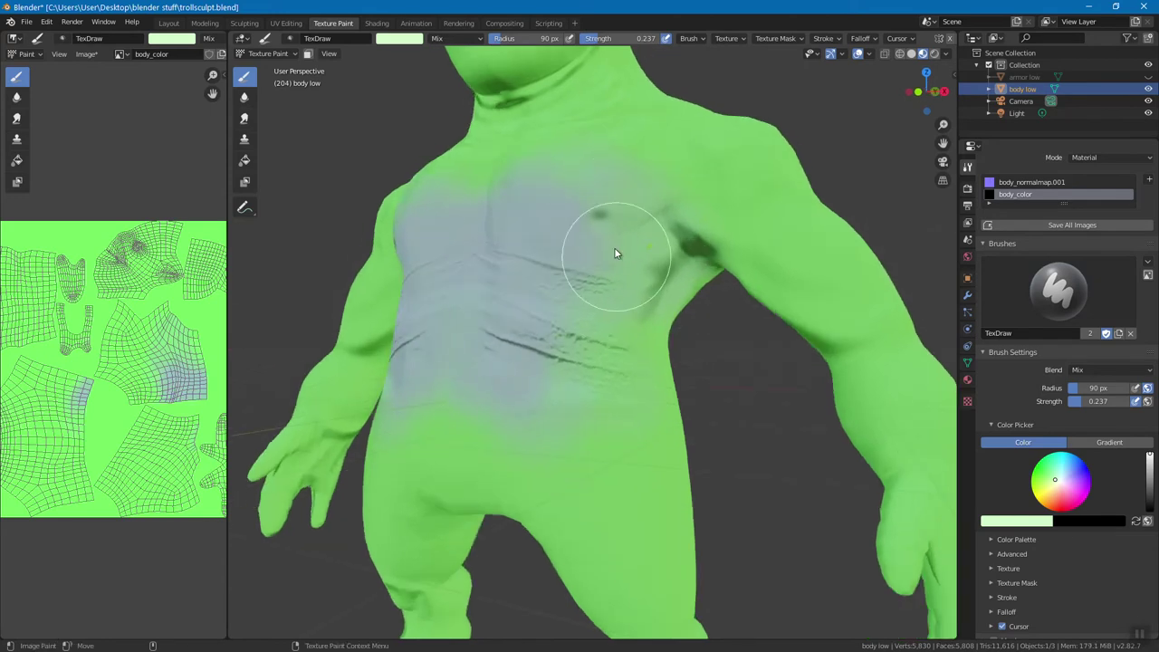
pyautogui.moveTo(610, 468); pyautogui.dragTo(574, 396)
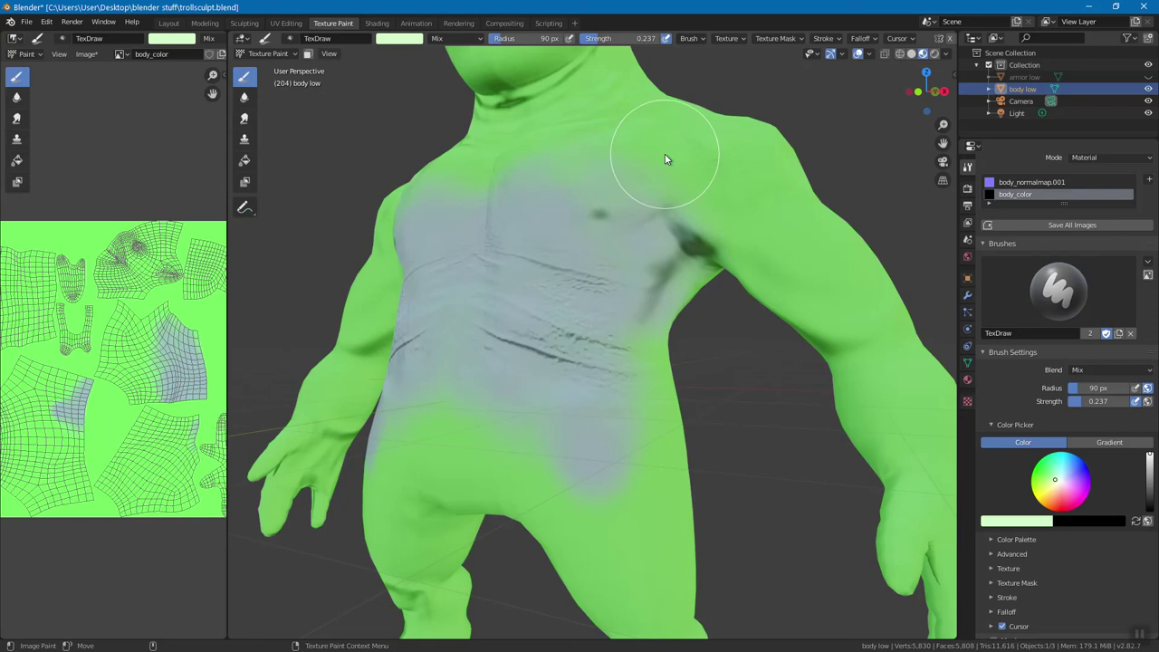
pyautogui.moveTo(698, 285); pyautogui.dragTo(702, 294)
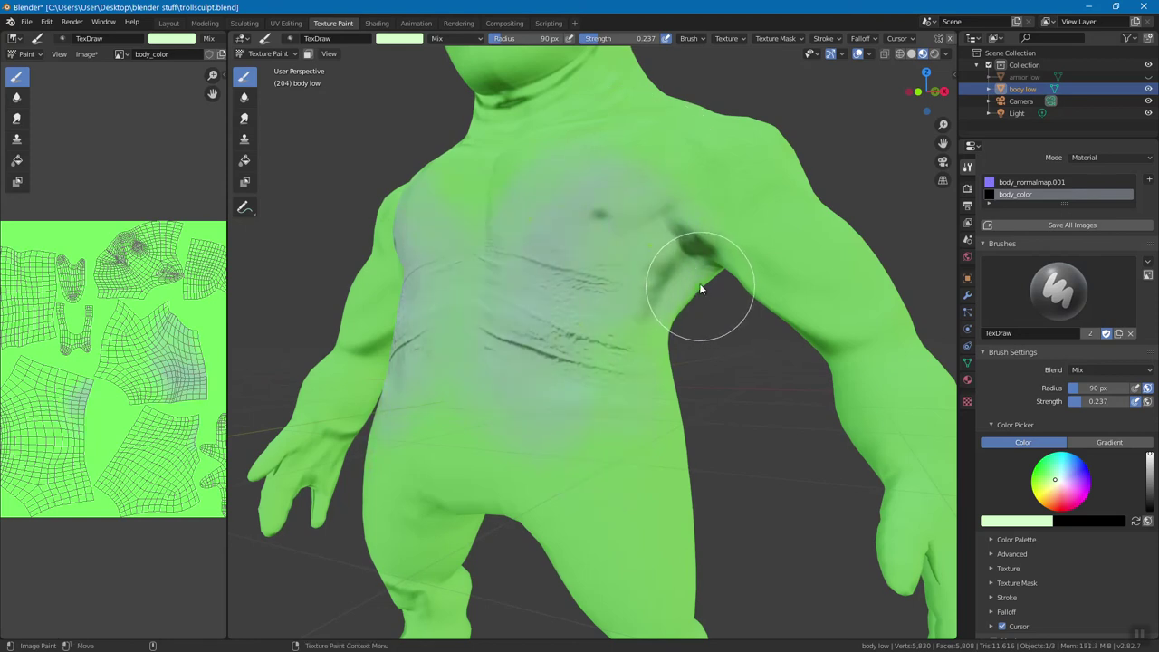
# Switch the brush texture from View Plane to a different mapping mode
pyautogui.click(727, 38)
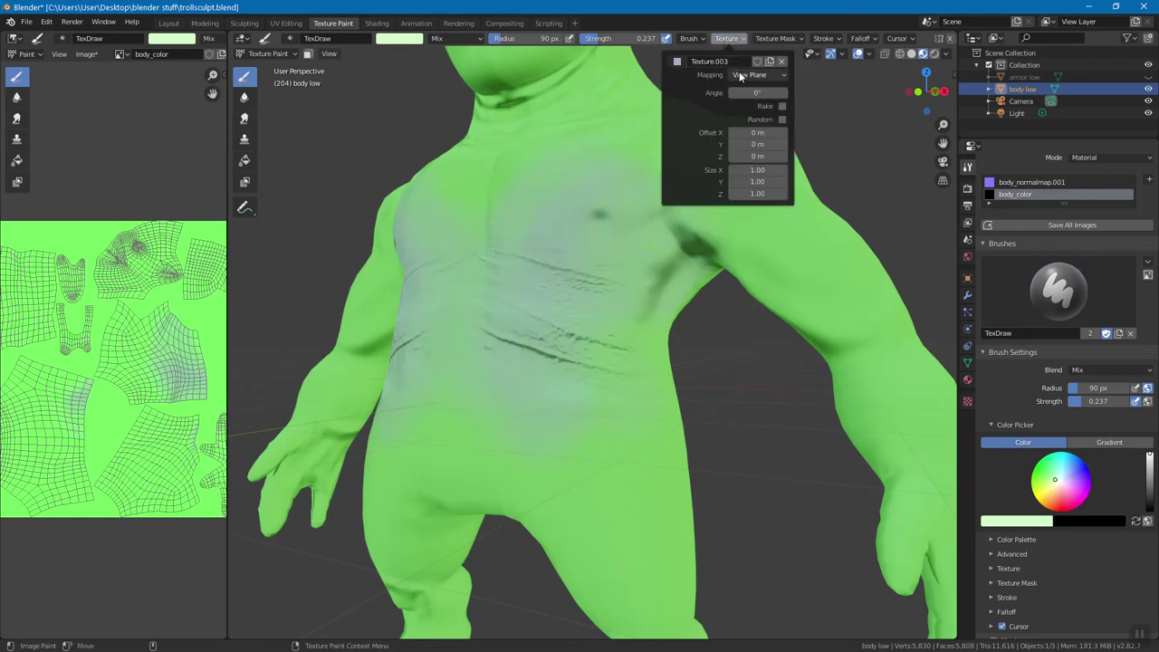
pyautogui.click(740, 75)
pyautogui.click(744, 102)
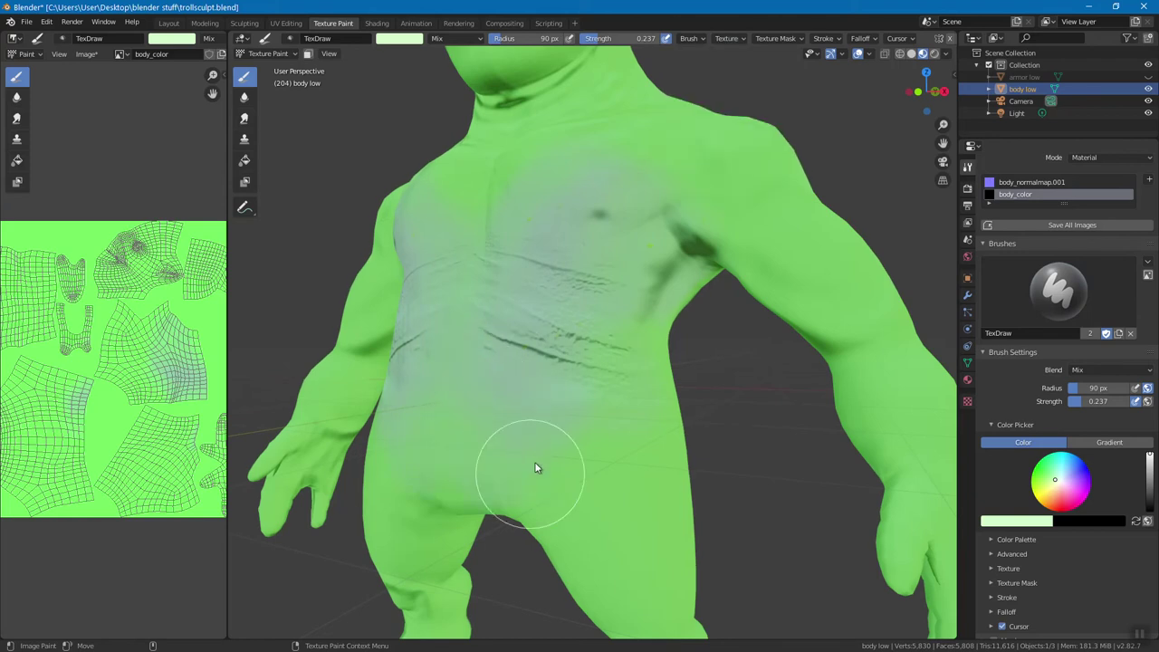
# Paint the pale tone evenly across the troll's chest, belly, groin and front of the neck
pyautogui.moveTo(582, 435); pyautogui.dragTo(581, 319, button='middle')
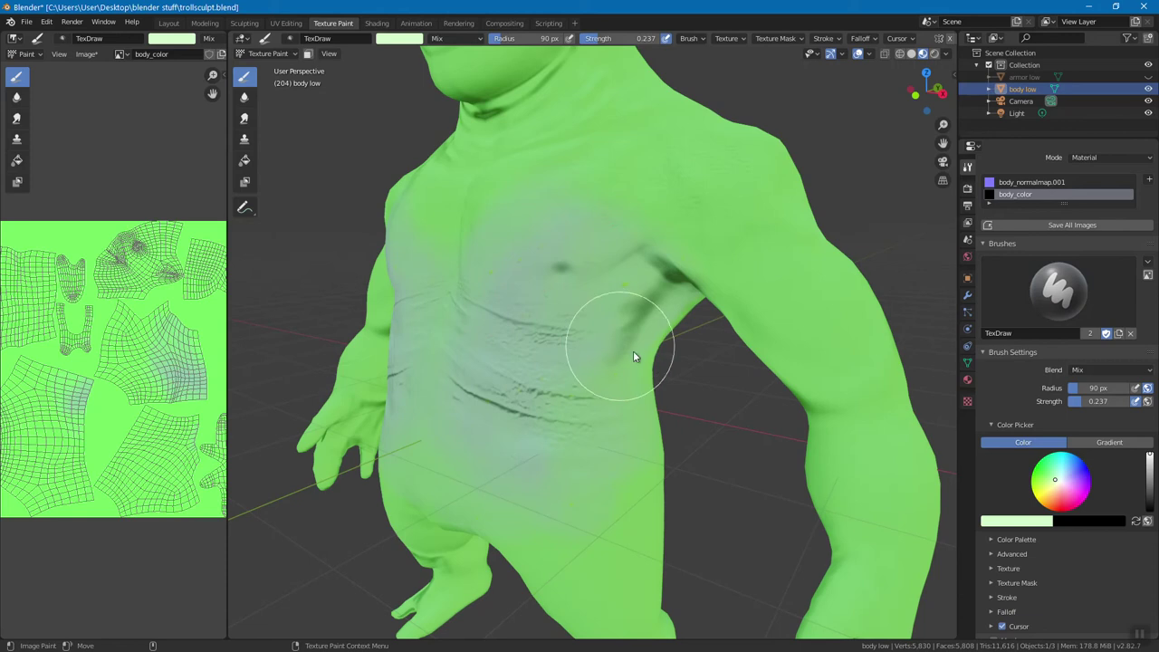
pyautogui.moveTo(589, 344); pyautogui.dragTo(631, 197, button='middle')
pyautogui.moveTo(631, 196)
pyautogui.mouseDown()
pyautogui.moveTo(530, 230)
pyautogui.moveTo(545, 230)
pyautogui.moveTo(520, 323)
pyautogui.moveTo(535, 438)
pyautogui.moveTo(551, 444)
pyautogui.mouseUp()
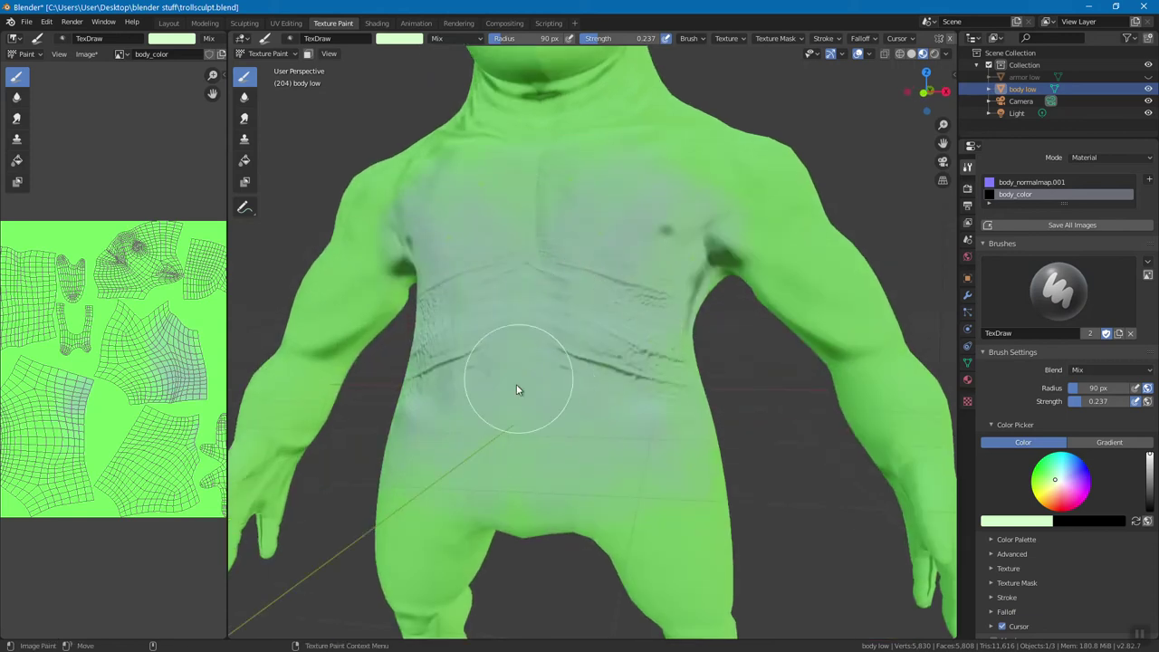
pyautogui.moveTo(588, 297); pyautogui.dragTo(509, 232, button='middle')
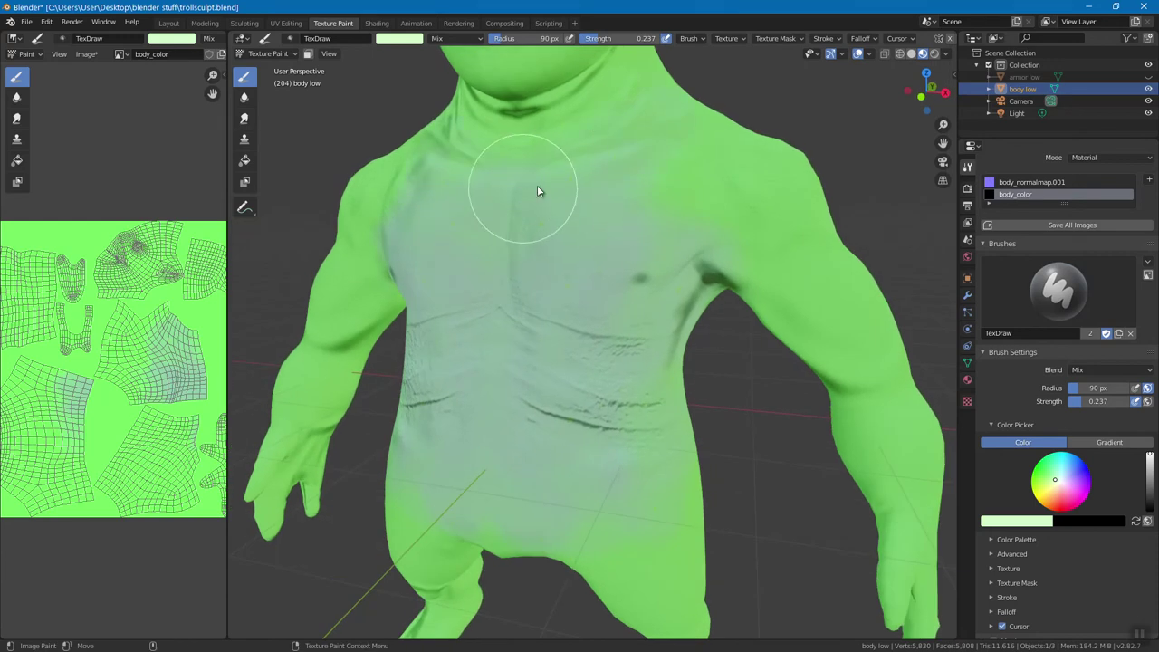
pyautogui.moveTo(584, 161); pyautogui.dragTo(579, 235, button='middle')
pyautogui.moveTo(570, 197)
pyautogui.mouseDown()
pyautogui.moveTo(514, 187)
pyautogui.moveTo(539, 190)
pyautogui.moveTo(544, 171)
pyautogui.moveTo(561, 200)
pyautogui.moveTo(589, 148)
pyautogui.mouseUp()
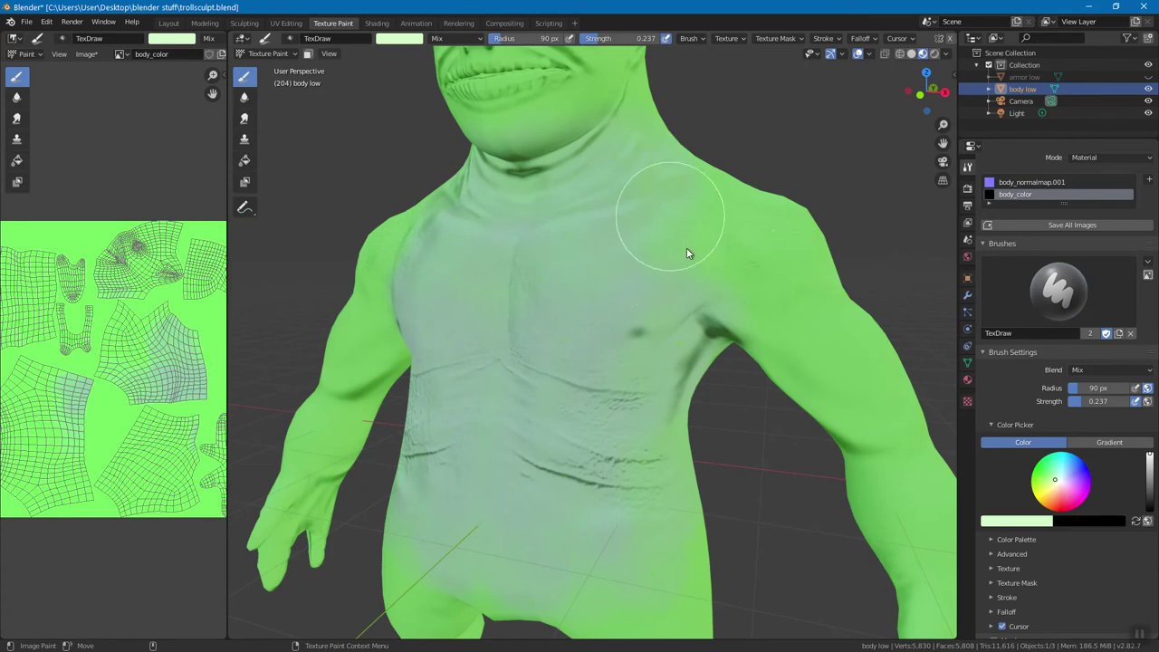
# Extend the pale tone over the troll's flank and the area around the armpit
pyautogui.moveTo(688, 289); pyautogui.dragTo(613, 245, button='middle')
pyautogui.moveTo(543, 471)
pyautogui.mouseDown(button='middle')
pyautogui.moveTo(582, 406)
pyautogui.moveTo(639, 401)
pyautogui.mouseUp(button='middle')
pyautogui.moveTo(543, 360)
pyautogui.mouseDown()
pyautogui.moveTo(526, 377)
pyautogui.moveTo(616, 389)
pyautogui.mouseUp()
pyautogui.moveTo(615, 388); pyautogui.dragTo(600, 440, button='middle')
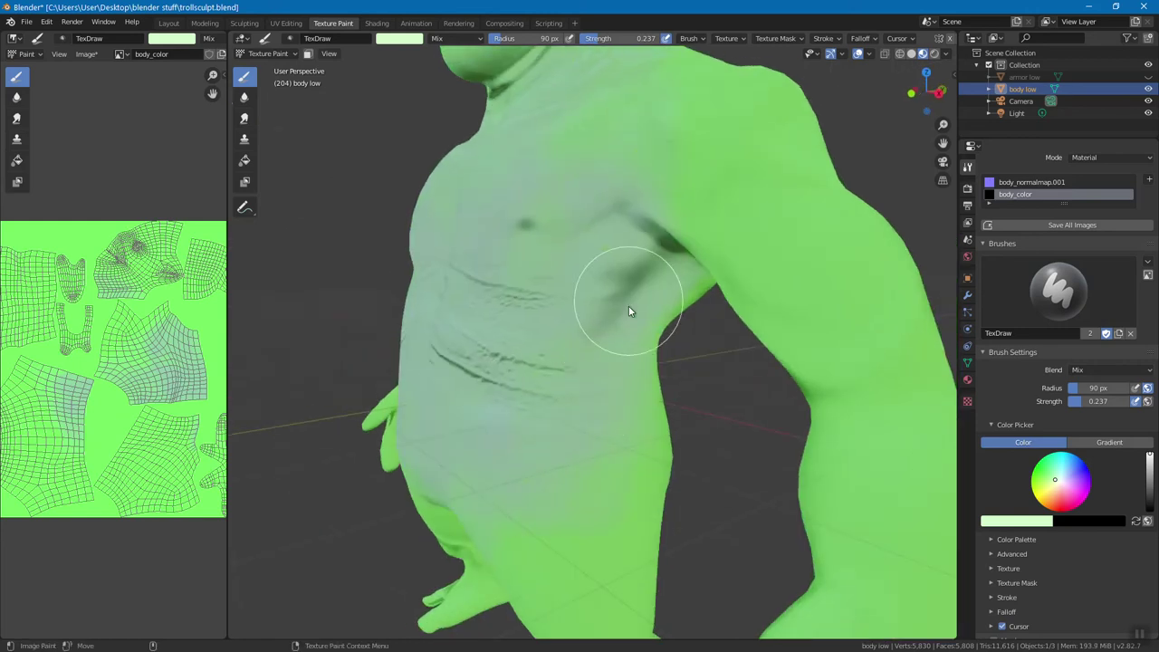
pyautogui.moveTo(598, 366)
pyautogui.mouseDown(button='middle')
pyautogui.moveTo(576, 360)
pyautogui.moveTo(606, 323)
pyautogui.mouseUp(button='middle')
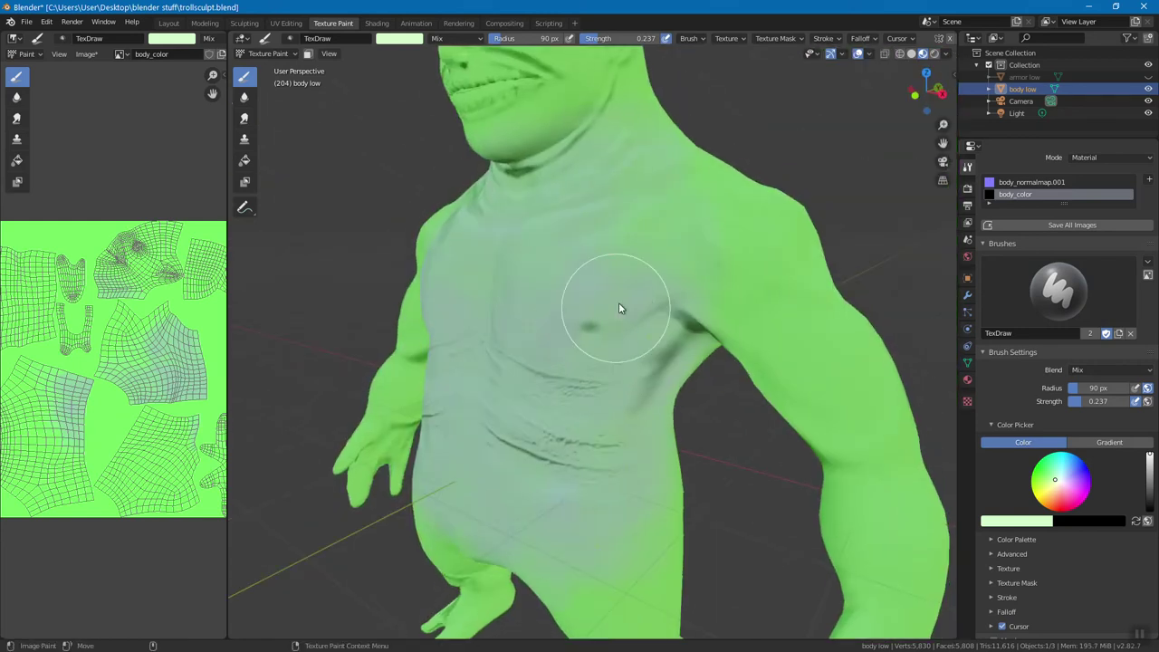
pyautogui.moveTo(703, 285)
pyautogui.mouseDown(button='middle')
pyautogui.moveTo(711, 311)
pyautogui.moveTo(595, 308)
pyautogui.moveTo(670, 305)
pyautogui.mouseUp(button='middle')
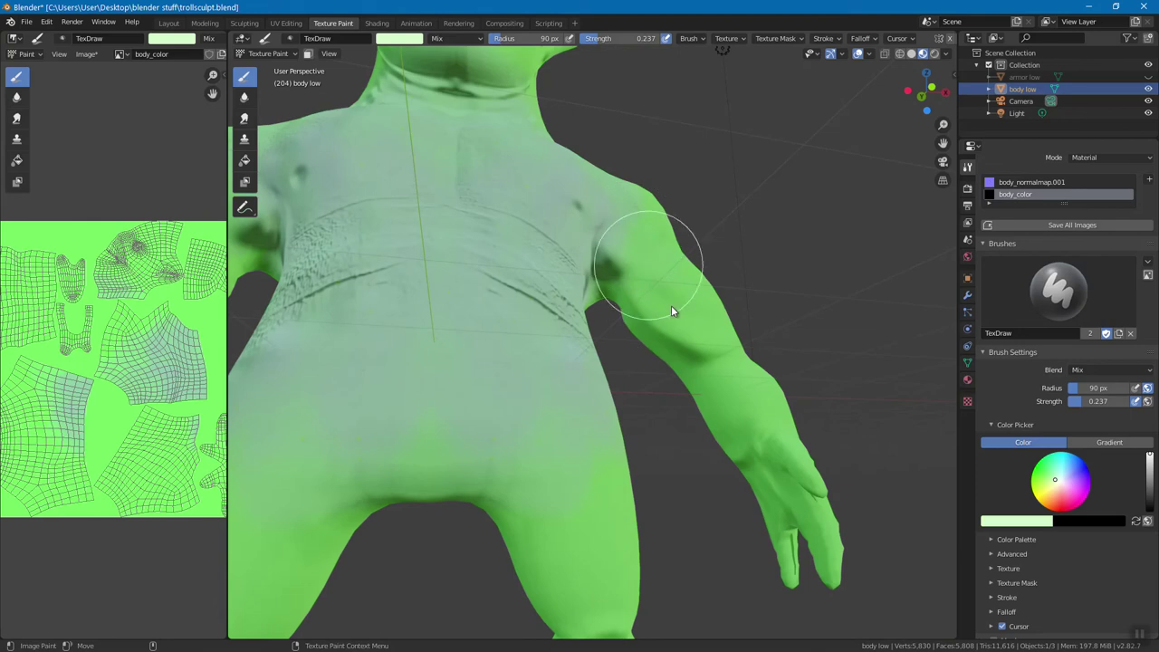
# Paint the pale tone along the underside of the arm, from the armpit down the inner forearm to the palm
pyautogui.moveTo(711, 396)
pyautogui.mouseDown(button='middle')
pyautogui.moveTo(701, 403)
pyautogui.moveTo(640, 351)
pyautogui.moveTo(703, 332)
pyautogui.moveTo(781, 395)
pyautogui.moveTo(641, 413)
pyautogui.moveTo(649, 368)
pyautogui.mouseUp(button='middle')
pyautogui.moveTo(641, 454)
pyautogui.mouseDown()
pyautogui.moveTo(627, 362)
pyautogui.moveTo(652, 444)
pyautogui.moveTo(610, 267)
pyautogui.mouseUp()
pyautogui.moveTo(610, 267)
pyautogui.mouseDown(button='middle')
pyautogui.moveTo(621, 326)
pyautogui.moveTo(650, 212)
pyautogui.mouseUp(button='middle')
pyautogui.moveTo(663, 195)
pyautogui.mouseDown()
pyautogui.moveTo(631, 240)
pyautogui.moveTo(608, 242)
pyautogui.moveTo(595, 357)
pyautogui.moveTo(620, 266)
pyautogui.moveTo(621, 292)
pyautogui.mouseUp()
pyautogui.moveTo(621, 293); pyautogui.dragTo(606, 328, button='middle')
pyautogui.moveTo(605, 328)
pyautogui.mouseDown()
pyautogui.moveTo(608, 276)
pyautogui.moveTo(628, 255)
pyautogui.moveTo(643, 183)
pyautogui.moveTo(657, 197)
pyautogui.moveTo(699, 133)
pyautogui.moveTo(689, 141)
pyautogui.moveTo(688, 115)
pyautogui.moveTo(664, 152)
pyautogui.moveTo(624, 179)
pyautogui.moveTo(600, 257)
pyautogui.moveTo(578, 272)
pyautogui.moveTo(573, 382)
pyautogui.mouseUp()
pyautogui.moveTo(573, 383)
pyautogui.mouseDown(button='middle')
pyautogui.moveTo(593, 381)
pyautogui.moveTo(573, 336)
pyautogui.moveTo(571, 349)
pyautogui.mouseUp(button='middle')
pyautogui.moveTo(570, 349)
pyautogui.mouseDown()
pyautogui.moveTo(576, 316)
pyautogui.moveTo(567, 459)
pyautogui.moveTo(585, 298)
pyautogui.moveTo(651, 173)
pyautogui.moveTo(624, 175)
pyautogui.moveTo(592, 224)
pyautogui.moveTo(667, 148)
pyautogui.mouseUp()
pyautogui.moveTo(667, 148)
pyautogui.mouseDown(button='middle')
pyautogui.moveTo(691, 217)
pyautogui.moveTo(674, 205)
pyautogui.moveTo(695, 195)
pyautogui.mouseUp(button='middle')
pyautogui.moveTo(695, 195)
pyautogui.mouseDown()
pyautogui.moveTo(699, 315)
pyautogui.moveTo(686, 293)
pyautogui.moveTo(687, 333)
pyautogui.moveTo(705, 231)
pyautogui.moveTo(687, 285)
pyautogui.moveTo(692, 310)
pyautogui.moveTo(687, 226)
pyautogui.moveTo(700, 311)
pyautogui.mouseUp()
pyautogui.moveTo(699, 305)
pyautogui.mouseDown(button='middle')
pyautogui.moveTo(624, 254)
pyautogui.moveTo(638, 240)
pyautogui.moveTo(594, 289)
pyautogui.moveTo(599, 362)
pyautogui.moveTo(687, 399)
pyautogui.moveTo(716, 368)
pyautogui.moveTo(675, 330)
pyautogui.moveTo(707, 335)
pyautogui.moveTo(693, 308)
pyautogui.mouseUp(button='middle')
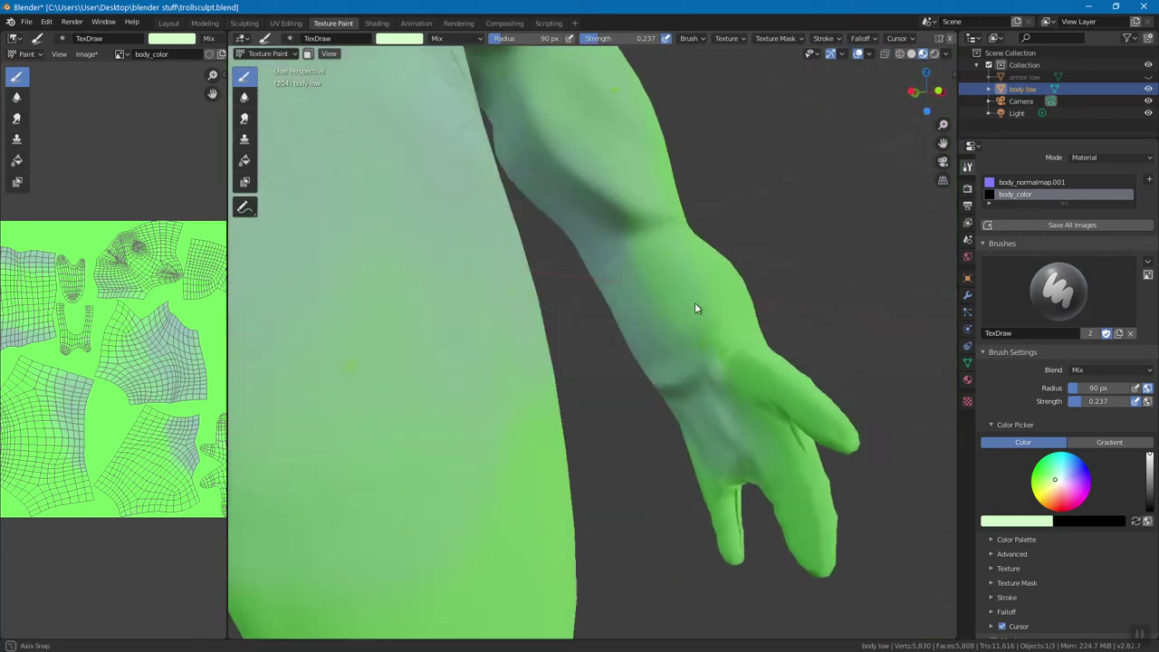
# Blend more of the pale tone into the inner forearm and the front of the upper arm and shoulder
pyautogui.moveTo(631, 242)
pyautogui.mouseDown()
pyautogui.moveTo(683, 339)
pyautogui.moveTo(695, 308)
pyautogui.moveTo(669, 251)
pyautogui.moveTo(690, 284)
pyautogui.moveTo(684, 319)
pyautogui.moveTo(704, 365)
pyautogui.mouseUp()
pyautogui.moveTo(704, 366); pyautogui.dragTo(730, 337, button='middle')
pyautogui.moveTo(731, 337)
pyautogui.mouseDown()
pyautogui.moveTo(716, 296)
pyautogui.moveTo(754, 311)
pyautogui.moveTo(806, 361)
pyautogui.moveTo(745, 298)
pyautogui.moveTo(811, 357)
pyautogui.moveTo(726, 299)
pyautogui.moveTo(802, 361)
pyautogui.moveTo(762, 335)
pyautogui.moveTo(729, 378)
pyautogui.moveTo(724, 332)
pyautogui.mouseUp()
pyautogui.moveTo(724, 332)
pyautogui.mouseDown(button='middle')
pyautogui.moveTo(685, 380)
pyautogui.moveTo(654, 352)
pyautogui.moveTo(664, 316)
pyautogui.moveTo(639, 280)
pyautogui.mouseUp(button='middle')
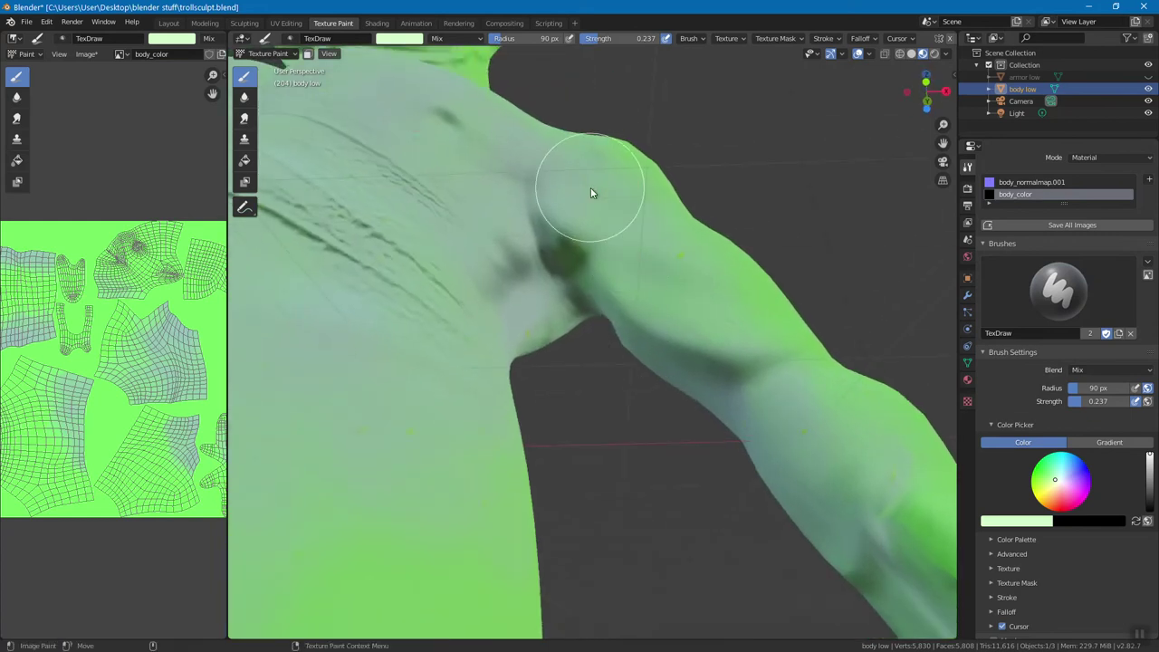
pyautogui.moveTo(698, 305); pyautogui.dragTo(639, 272, button='middle')
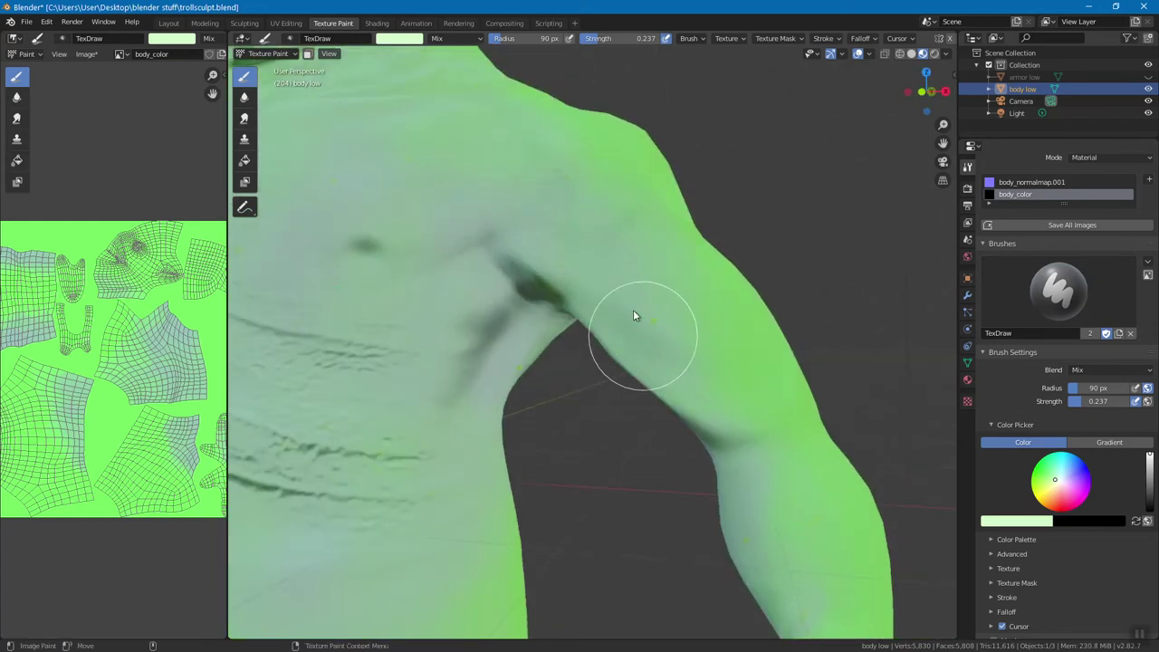
# Paint the pale tone around the troll's eyes and mouth
pyautogui.moveTo(499, 138); pyautogui.dragTo(593, 342, button='middle')
pyautogui.scroll(-4, 530, 316)
pyautogui.moveTo(531, 316)
pyautogui.mouseDown(button='middle')
pyautogui.moveTo(531, 357)
pyautogui.moveTo(574, 280)
pyautogui.moveTo(560, 220)
pyautogui.moveTo(579, 249)
pyautogui.moveTo(597, 241)
pyautogui.mouseUp(button='middle')
pyautogui.scroll(2, 560, 220)
pyautogui.moveTo(530, 192)
pyautogui.mouseDown()
pyautogui.moveTo(586, 220)
pyautogui.moveTo(549, 224)
pyautogui.moveTo(519, 201)
pyautogui.moveTo(601, 178)
pyautogui.moveTo(616, 195)
pyautogui.moveTo(575, 218)
pyautogui.mouseUp()
pyautogui.moveTo(575, 219)
pyautogui.mouseDown(button='middle')
pyautogui.moveTo(543, 299)
pyautogui.moveTo(552, 245)
pyautogui.mouseUp(button='middle')
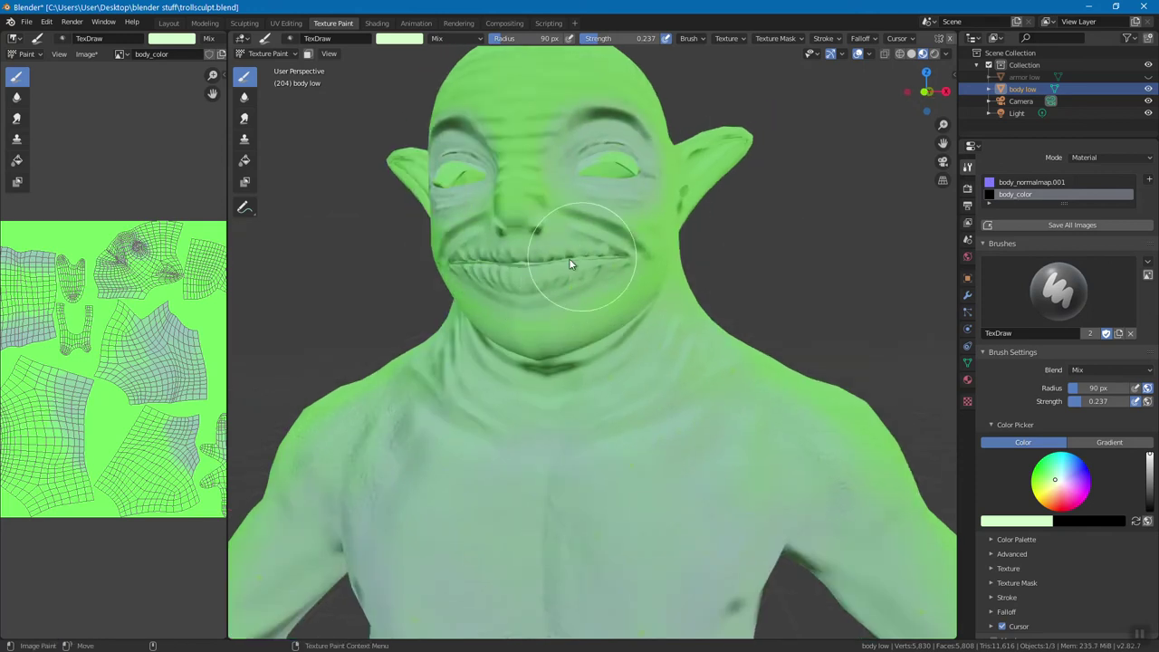
pyautogui.moveTo(574, 280)
pyautogui.mouseDown(button='middle')
pyautogui.moveTo(531, 292)
pyautogui.moveTo(551, 226)
pyautogui.mouseUp(button='middle')
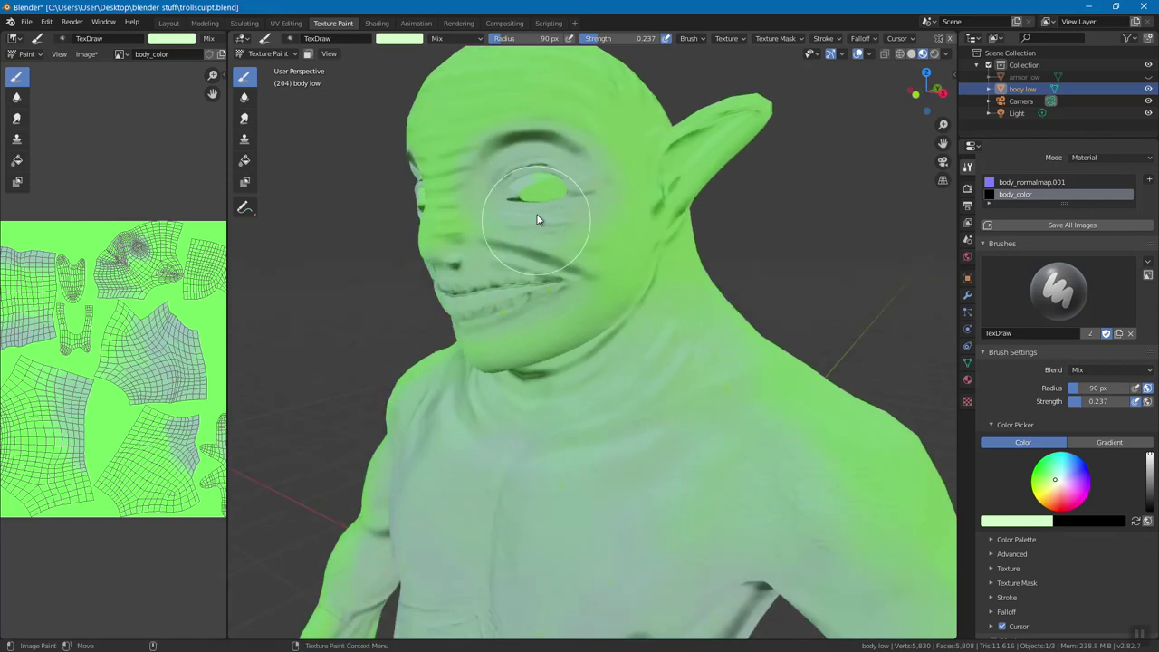
# Reduce the brush radius to 40 px while painting the pale tone inside the troll's pointed ear
pyautogui.moveTo(667, 187); pyautogui.dragTo(671, 236, button='middle')
pyautogui.scroll(2, 671, 235)
pyautogui.press('[')
pyautogui.press('[')
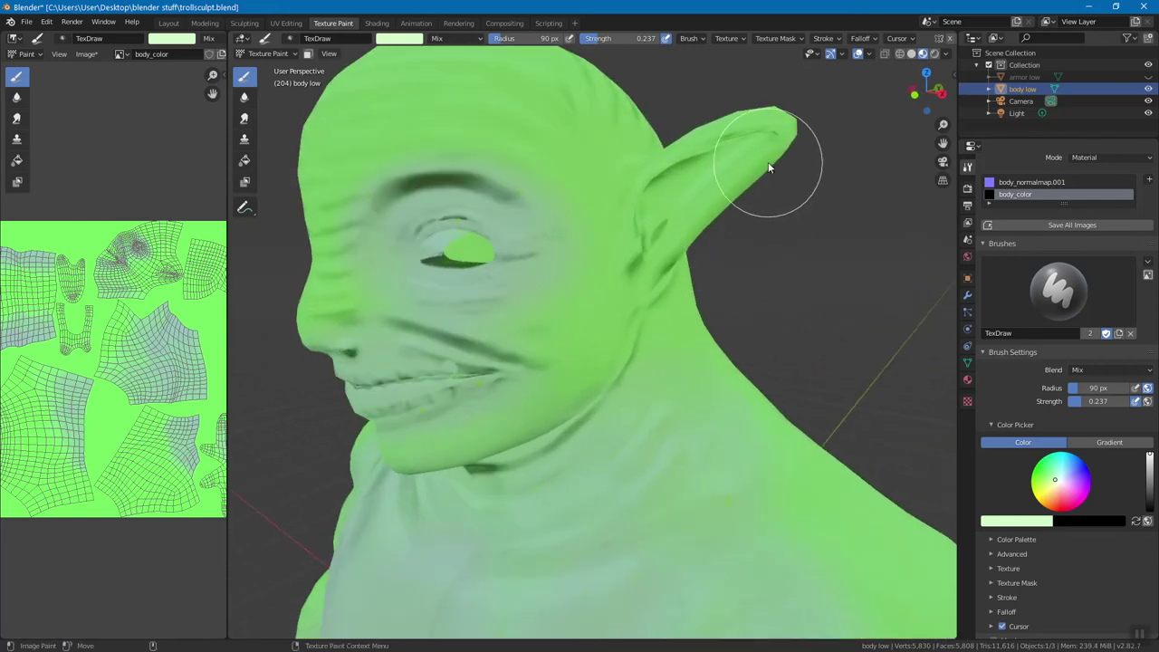
pyautogui.press('[')
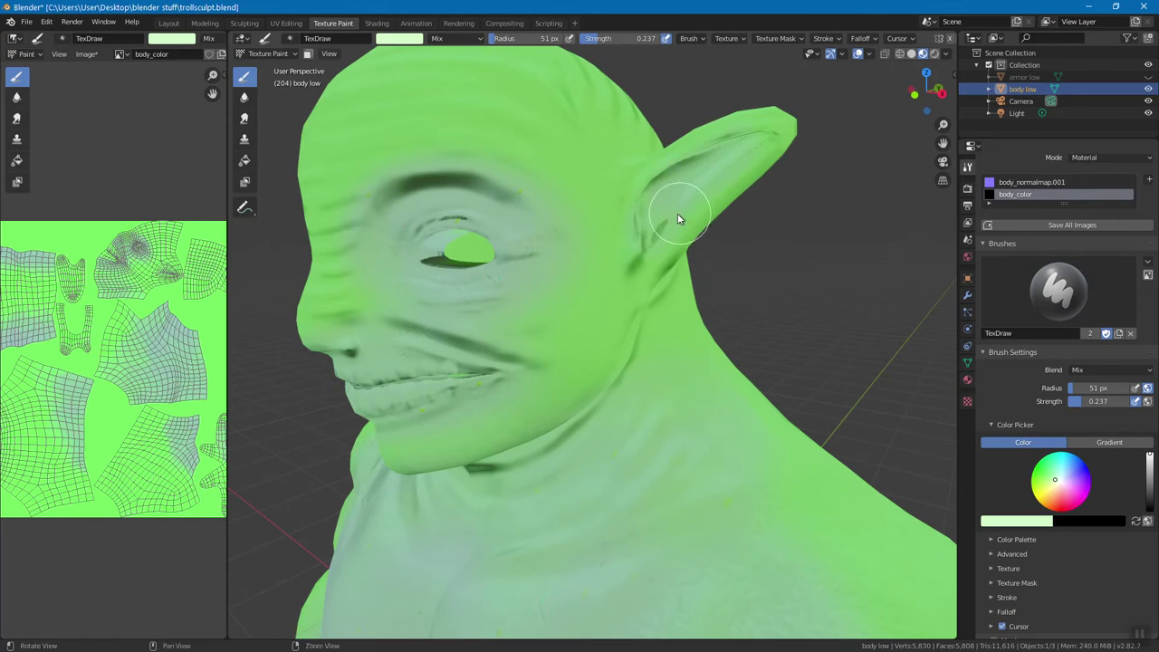
pyautogui.moveTo(684, 210); pyautogui.dragTo(596, 256, button='middle')
pyautogui.moveTo(630, 170)
pyautogui.mouseDown(button='middle')
pyautogui.moveTo(693, 187)
pyautogui.moveTo(749, 147)
pyautogui.mouseUp(button='middle')
pyautogui.moveTo(698, 222); pyautogui.dragTo(551, 245, button='middle')
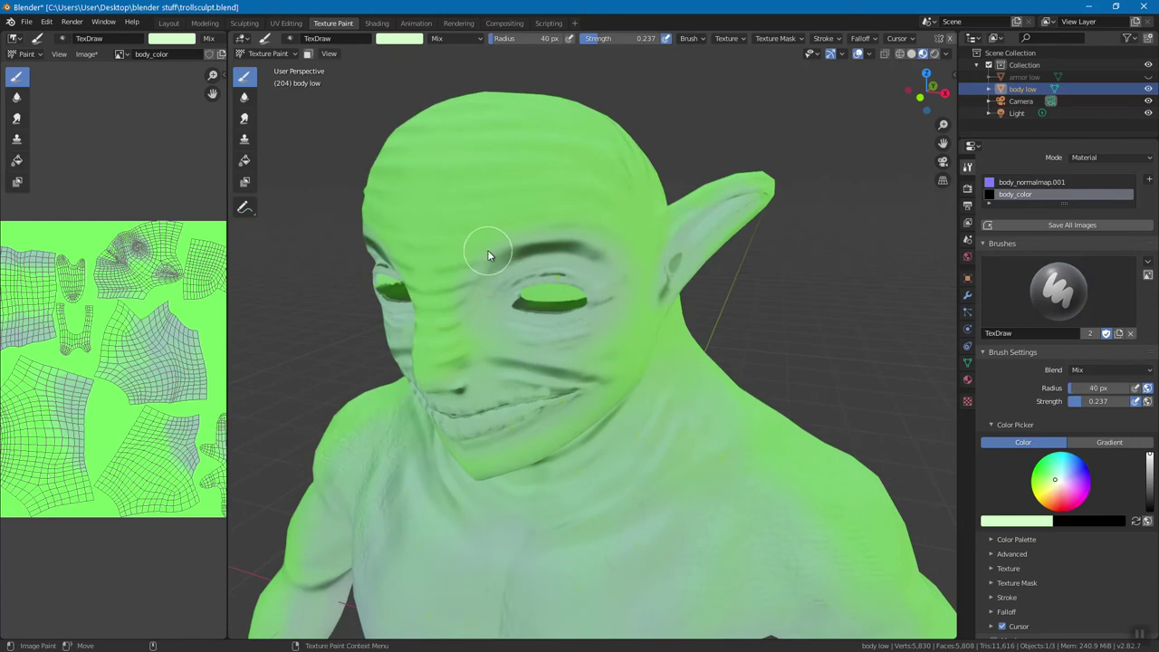
# Enlarge the brush radius to 64 px and paint the pale tone on more of the face and the upper thighs
pyautogui.press(']')
pyautogui.press(']')
pyautogui.moveTo(610, 271); pyautogui.dragTo(577, 185, button='middle')
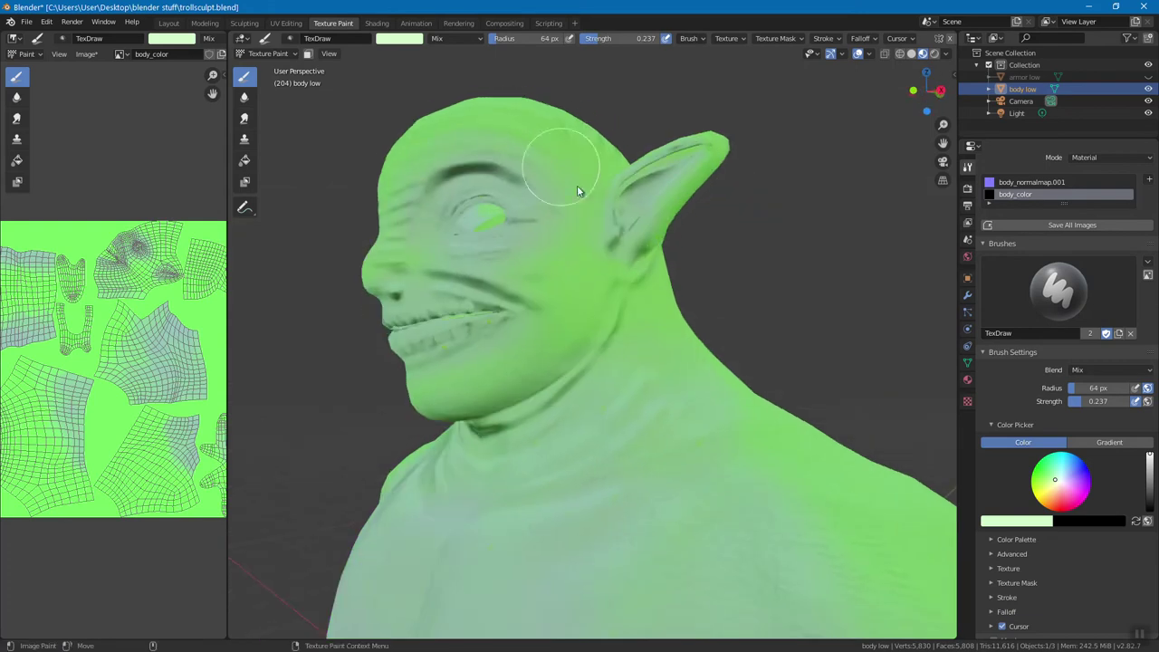
pyautogui.moveTo(564, 318)
pyautogui.mouseDown(button='middle')
pyautogui.moveTo(543, 269)
pyautogui.moveTo(555, 234)
pyautogui.moveTo(571, 279)
pyautogui.moveTo(520, 208)
pyautogui.moveTo(551, 227)
pyautogui.moveTo(620, 218)
pyautogui.moveTo(646, 235)
pyautogui.moveTo(604, 226)
pyautogui.moveTo(530, 279)
pyautogui.moveTo(449, 293)
pyautogui.moveTo(525, 323)
pyautogui.moveTo(546, 282)
pyautogui.moveTo(601, 392)
pyautogui.mouseUp(button='middle')
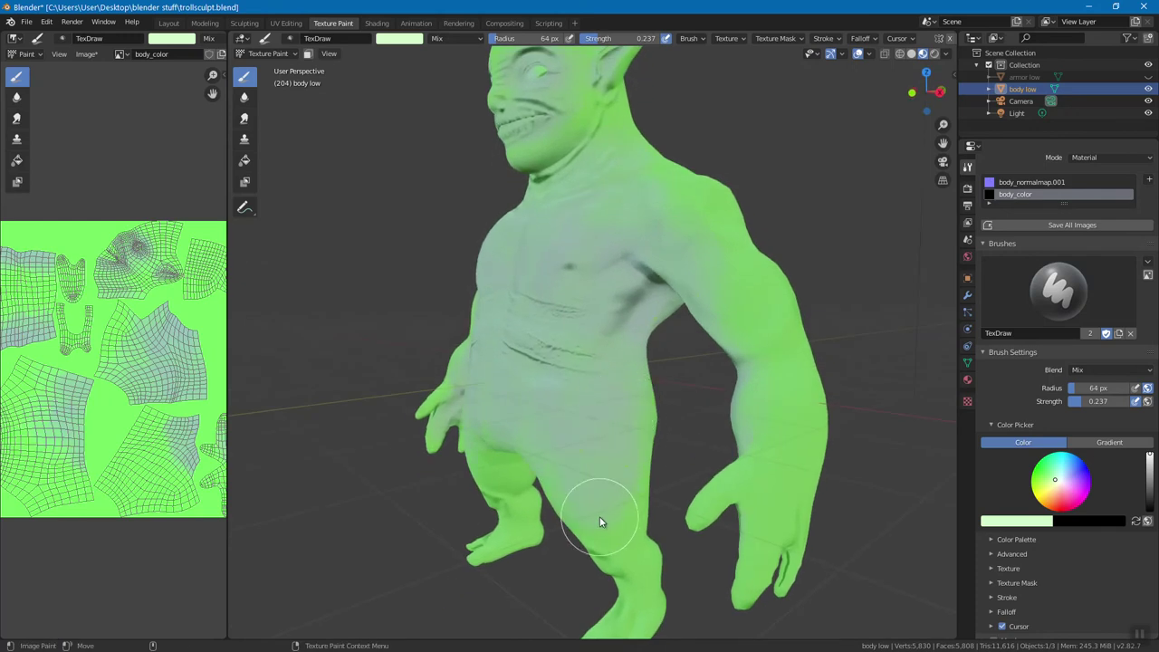
pyautogui.moveTo(633, 417); pyautogui.dragTo(651, 399, button='middle')
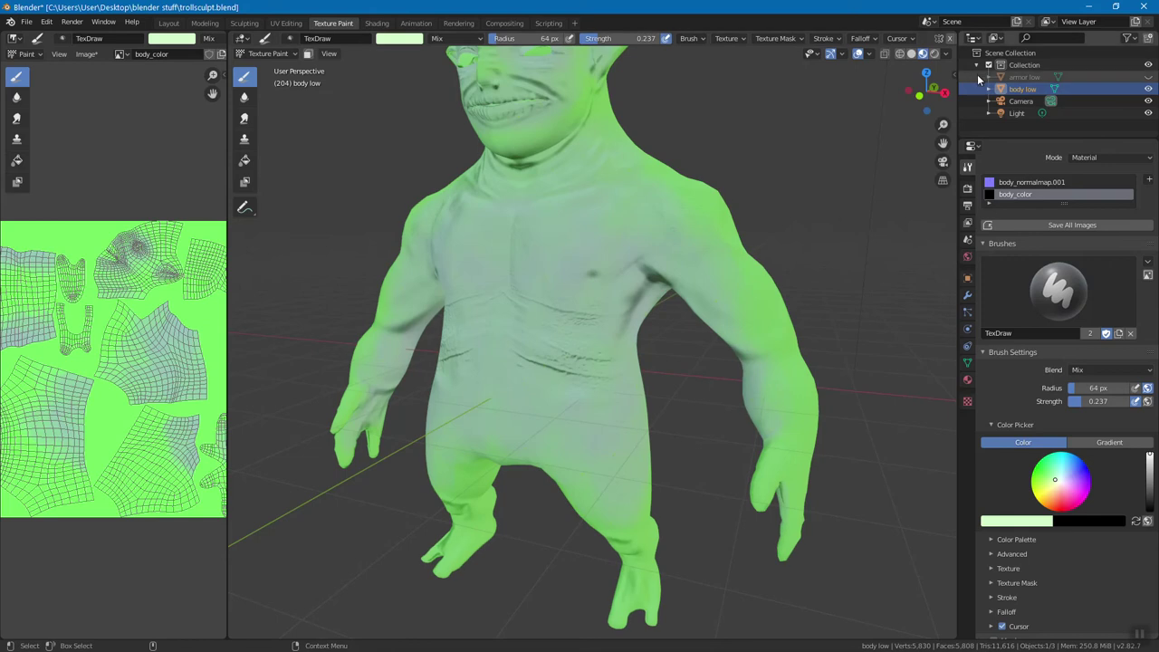
# Switch the 3D viewport to Solid shading and inspect the painted skin colors on the troll
pyautogui.click(911, 54)
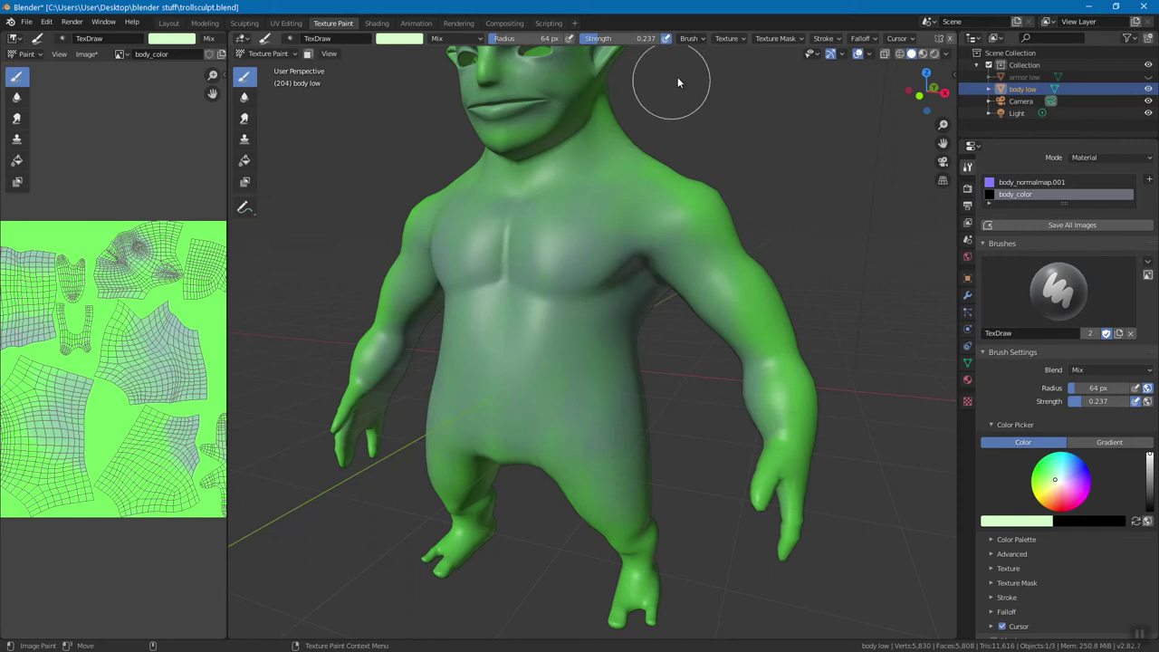
pyautogui.click(729, 38)
pyautogui.scroll(5, 585, 309)
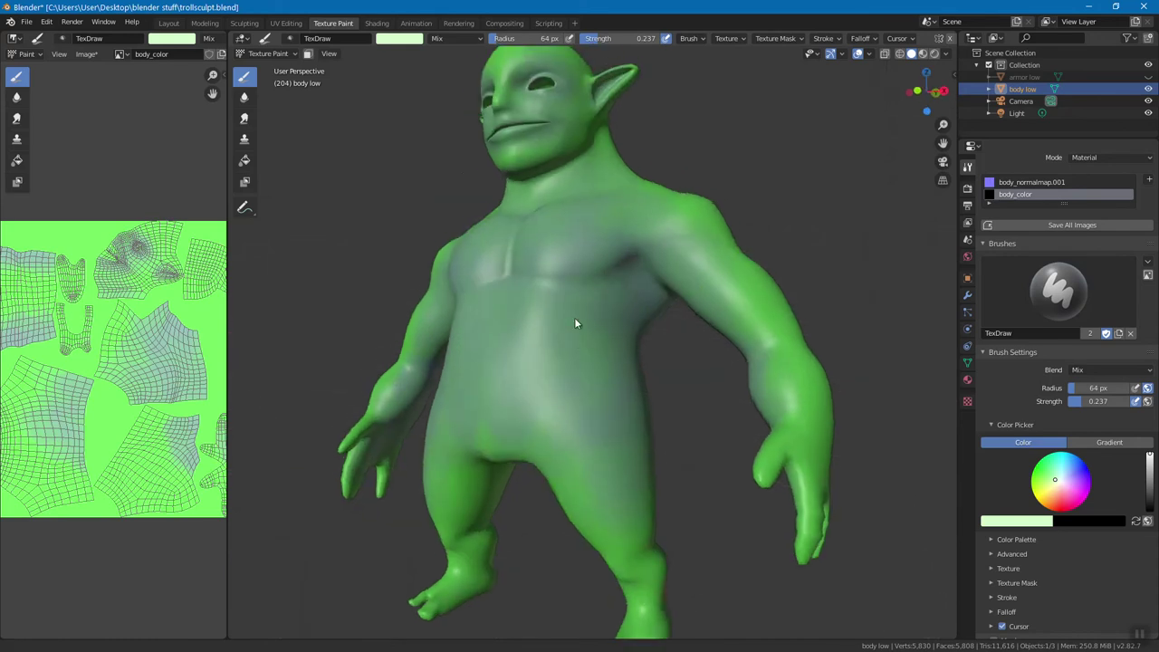
# Return the viewport to Material Preview shading and examine the painted skin on the troll's face, neck, shoulders and torso
pyautogui.scroll(-3, 631, 426)
pyautogui.scroll(-3, 556, 362)
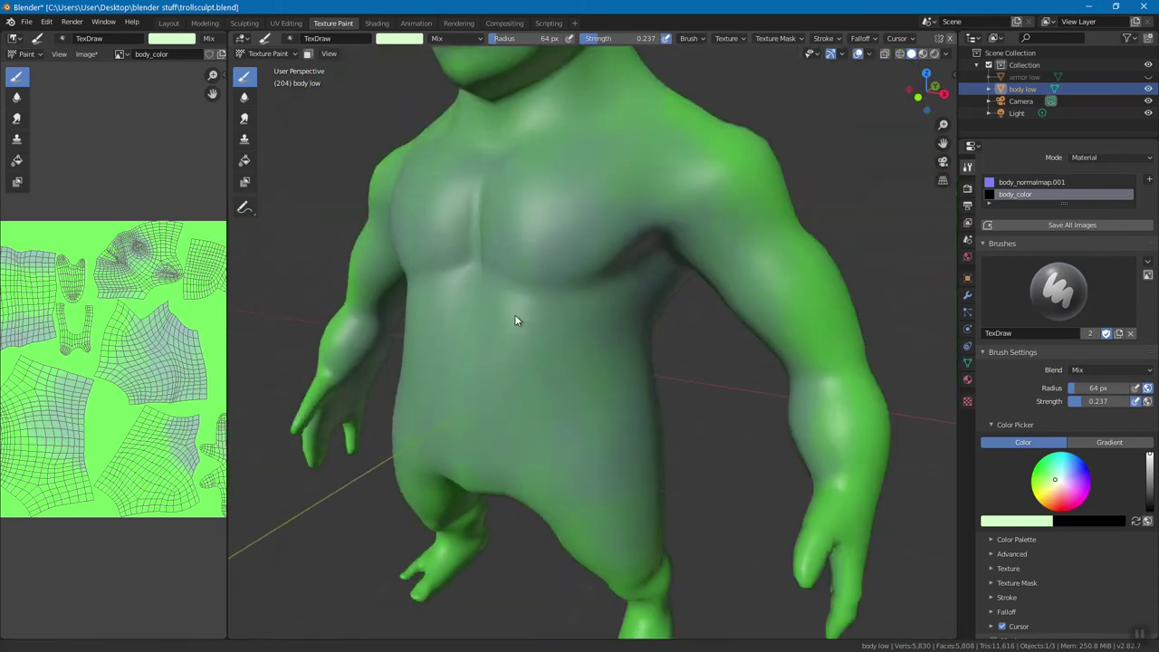
pyautogui.scroll(-2, 560, 359)
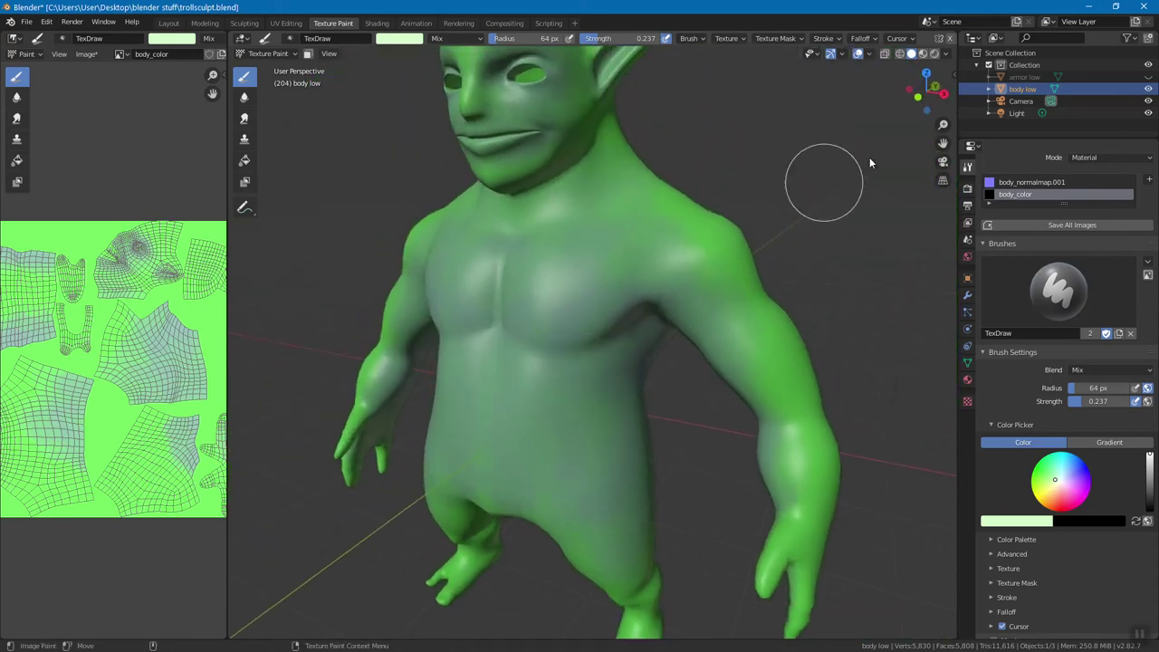
pyautogui.click(923, 53)
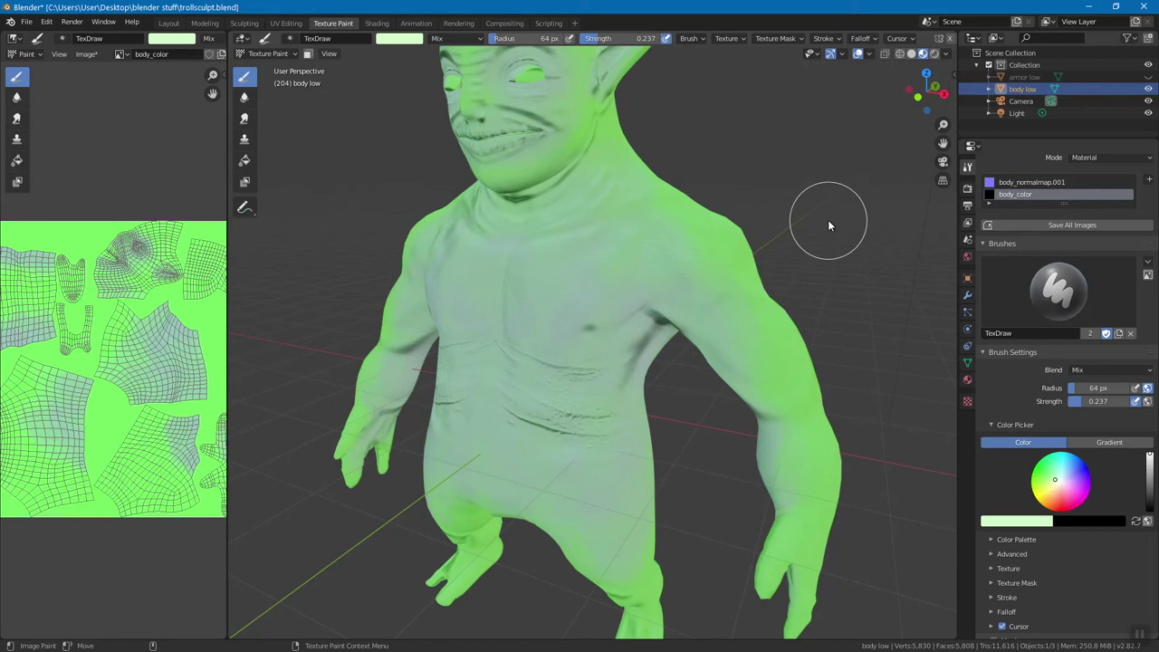
pyautogui.moveTo(536, 257)
pyautogui.mouseDown(button='middle')
pyautogui.moveTo(517, 253)
pyautogui.moveTo(561, 283)
pyautogui.moveTo(566, 306)
pyautogui.moveTo(582, 269)
pyautogui.moveTo(566, 286)
pyautogui.mouseUp(button='middle')
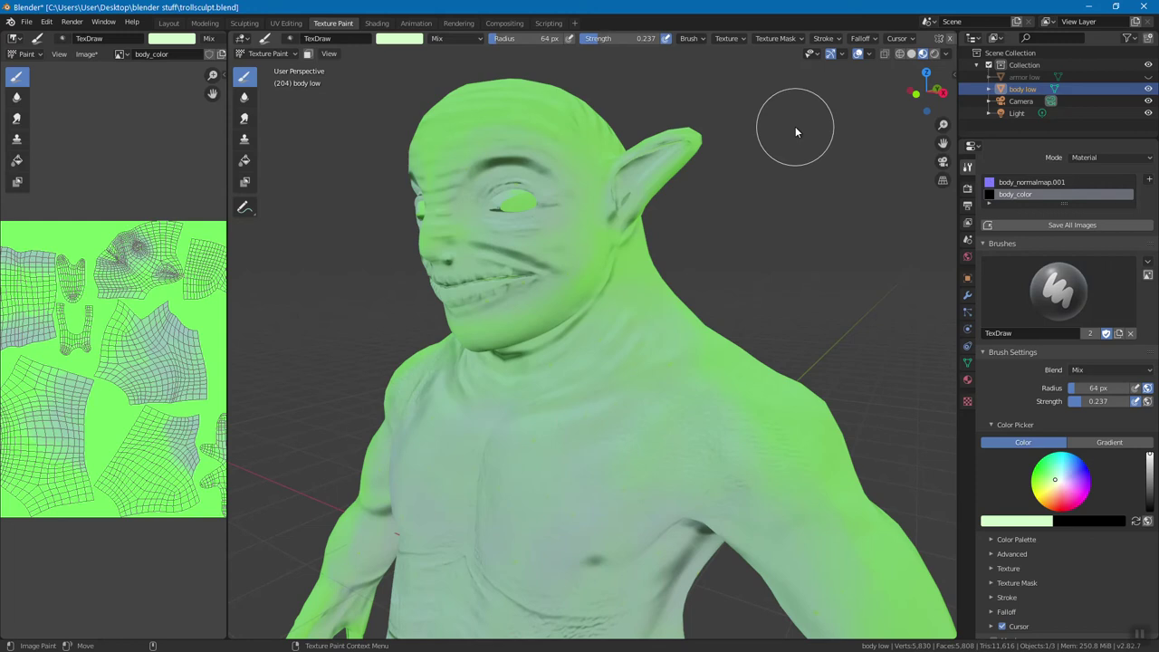
pyautogui.moveTo(555, 305)
pyautogui.mouseDown(button='middle')
pyautogui.moveTo(526, 343)
pyautogui.moveTo(567, 334)
pyautogui.moveTo(554, 343)
pyautogui.moveTo(586, 346)
pyautogui.moveTo(574, 215)
pyautogui.mouseUp(button='middle')
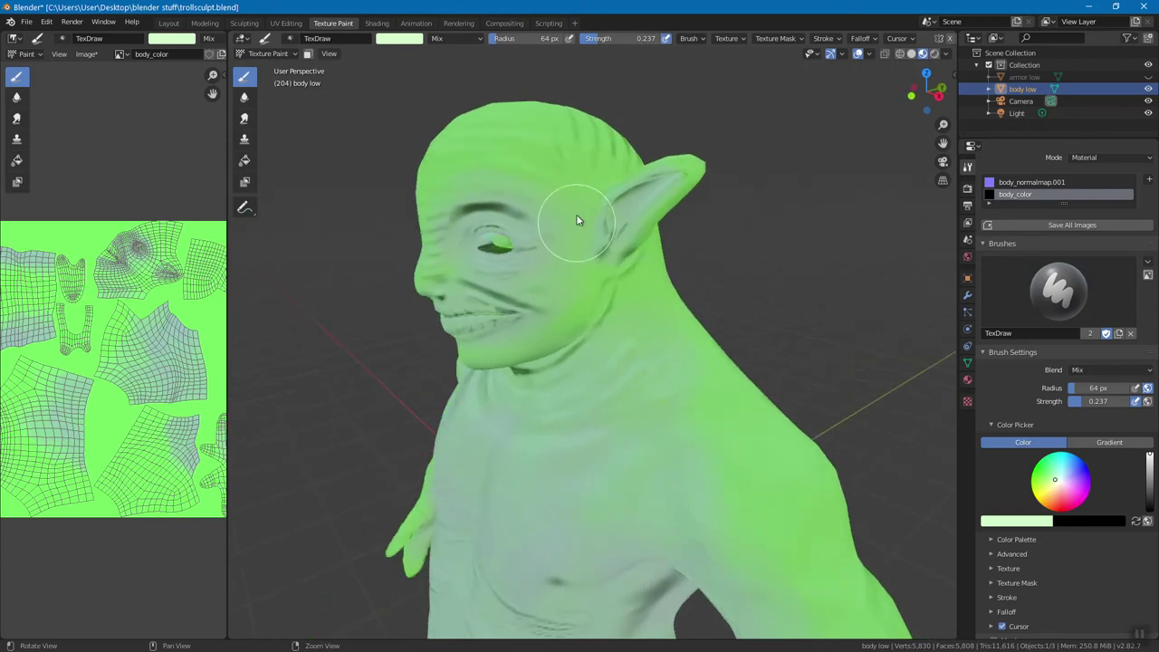
pyautogui.moveTo(597, 349)
pyautogui.mouseDown(button='middle')
pyautogui.moveTo(628, 344)
pyautogui.moveTo(606, 329)
pyautogui.moveTo(571, 333)
pyautogui.moveTo(614, 338)
pyautogui.moveTo(591, 356)
pyautogui.moveTo(626, 324)
pyautogui.moveTo(613, 344)
pyautogui.mouseUp(button='middle')
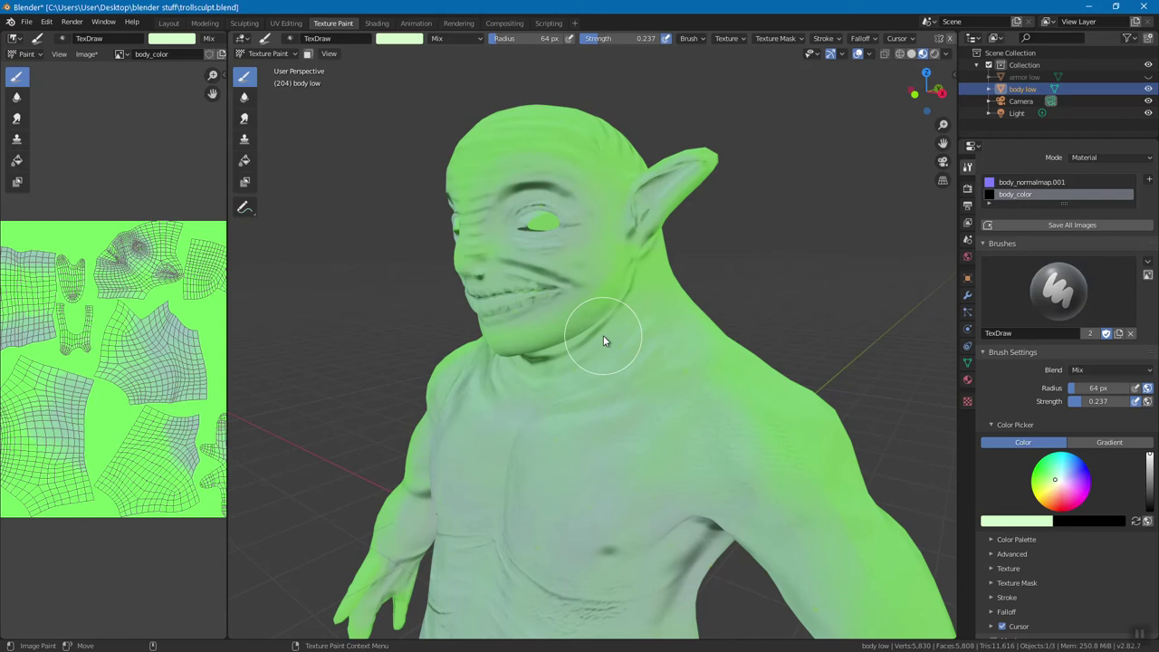
pyautogui.moveTo(594, 408)
pyautogui.mouseDown(button='middle')
pyautogui.moveTo(624, 434)
pyautogui.moveTo(664, 385)
pyautogui.moveTo(633, 368)
pyautogui.mouseUp(button='middle')
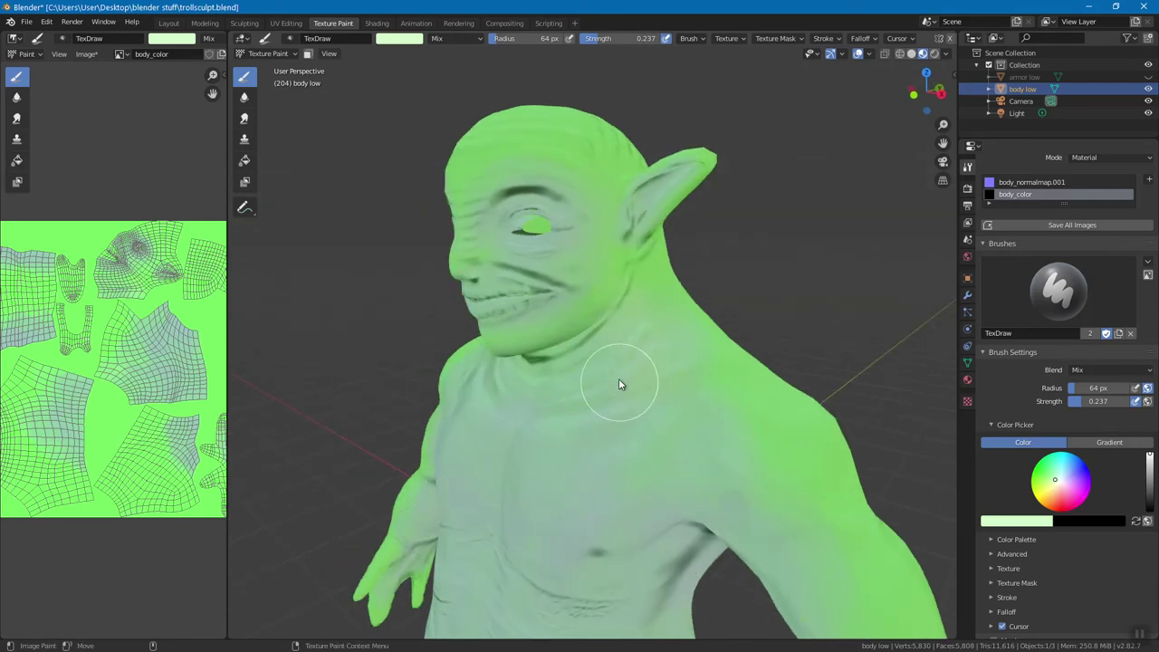
pyautogui.moveTo(570, 397)
pyautogui.mouseDown(button='middle')
pyautogui.moveTo(648, 391)
pyautogui.moveTo(596, 403)
pyautogui.moveTo(589, 367)
pyautogui.moveTo(626, 406)
pyautogui.mouseUp(button='middle')
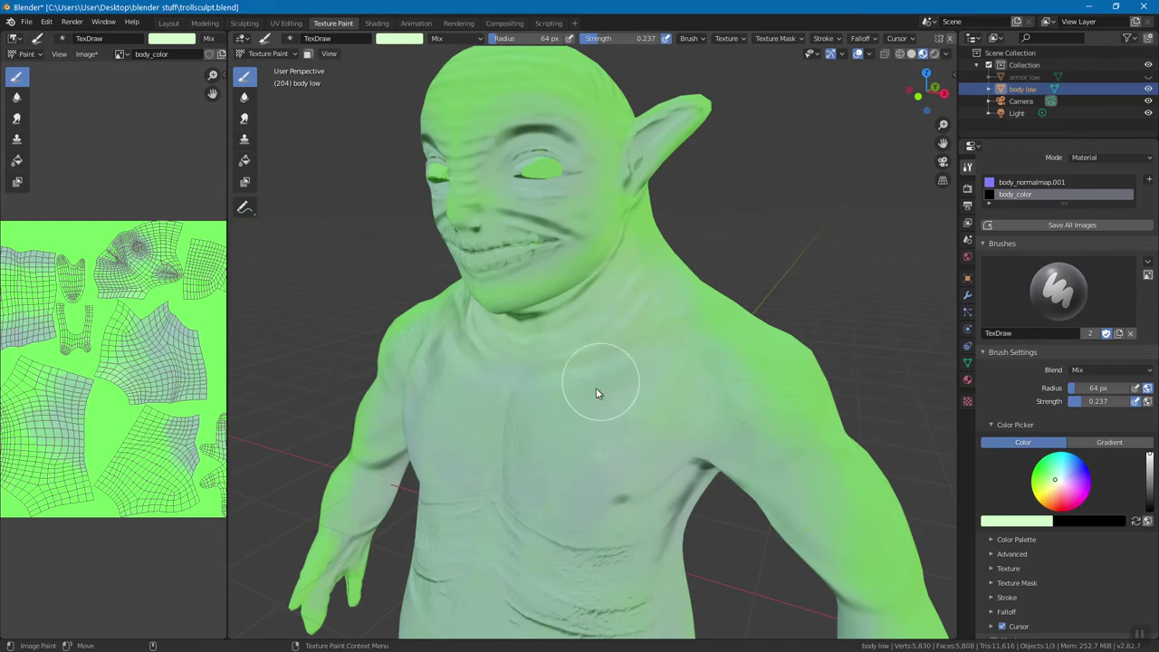
pyautogui.moveTo(597, 494); pyautogui.dragTo(560, 370, button='middle')
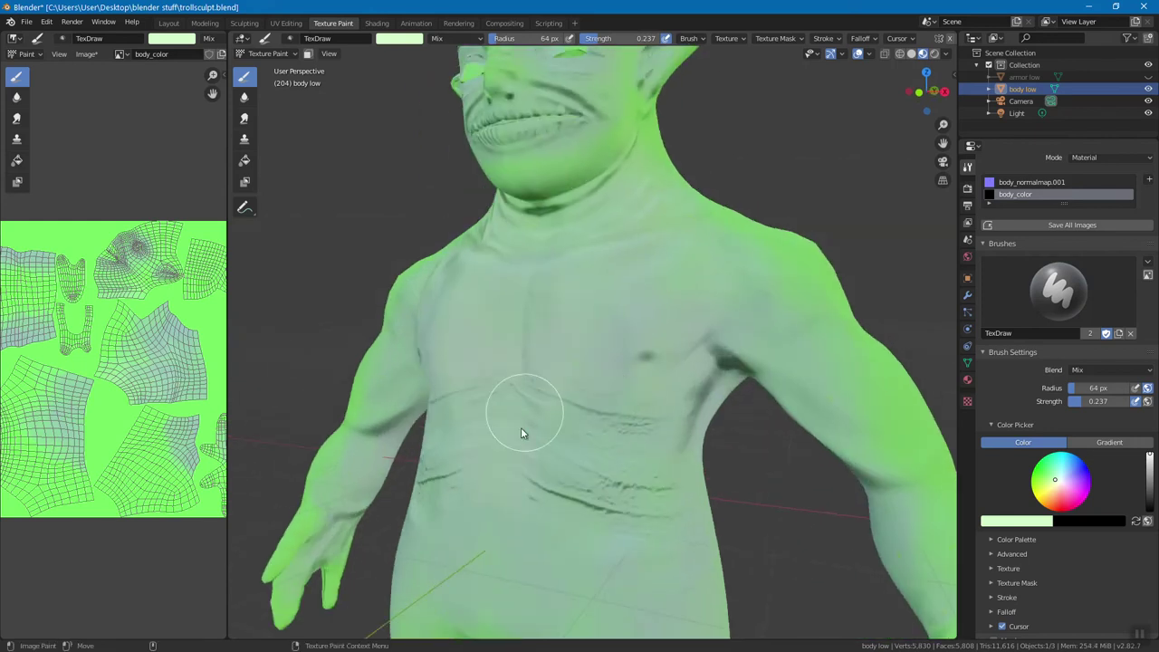
# Set the brush blending mode to Color Dodge and brighten the troll's chest and belly with the pale green
pyautogui.click(463, 41)
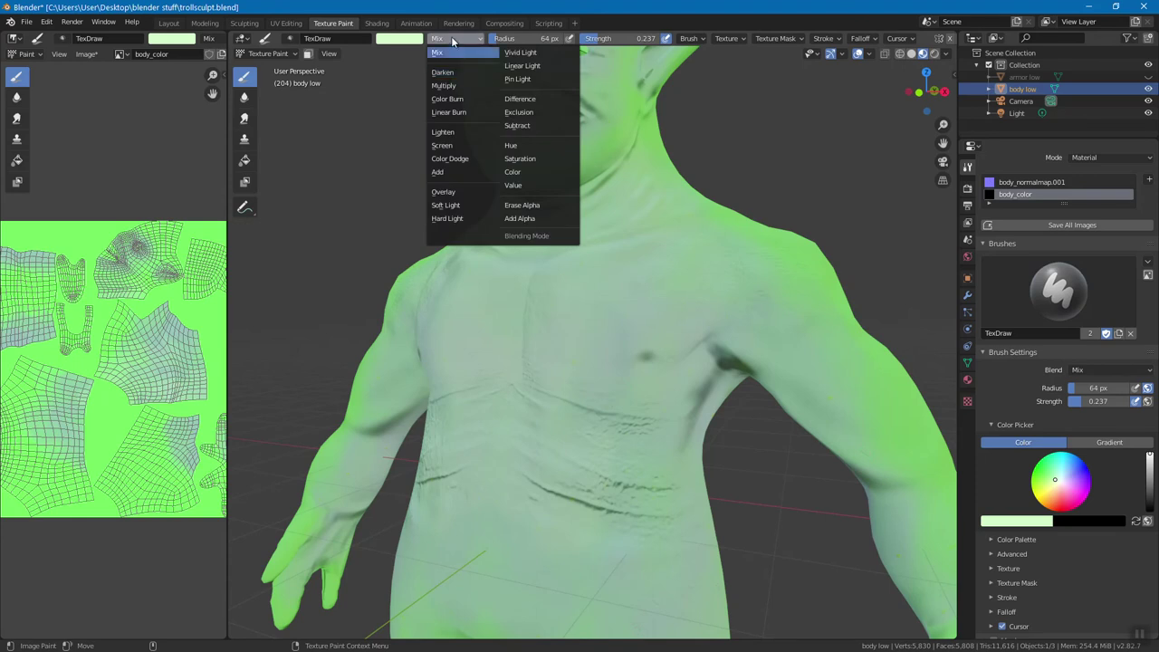
pyautogui.click(460, 159)
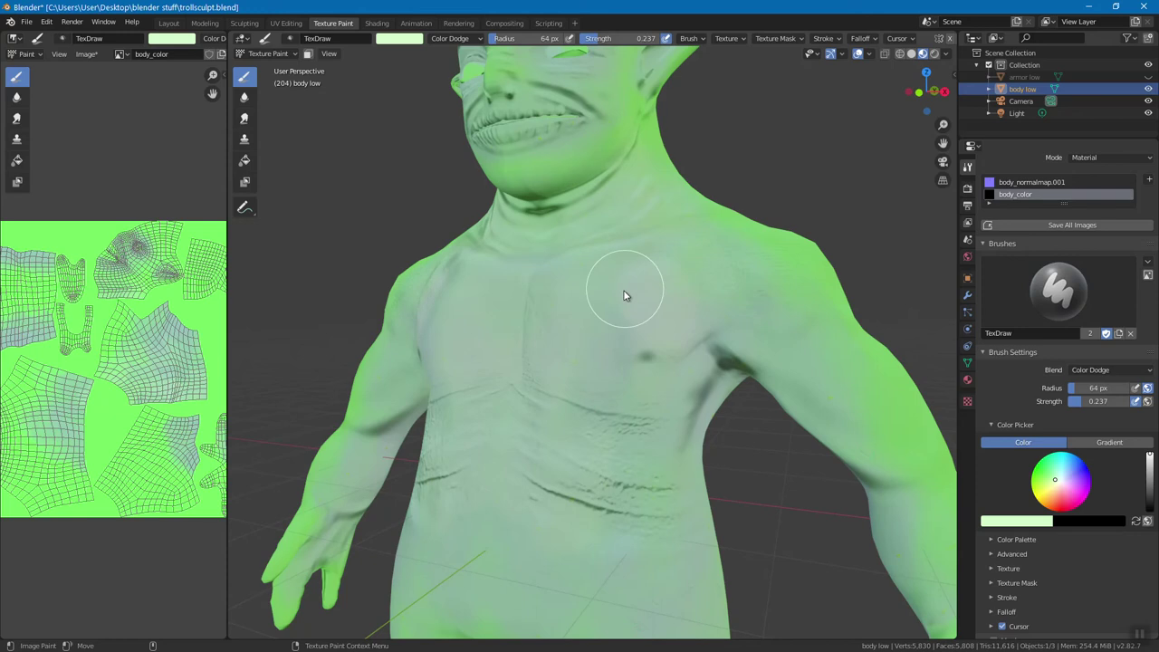
pyautogui.moveTo(569, 322)
pyautogui.mouseDown()
pyautogui.moveTo(582, 383)
pyautogui.moveTo(628, 393)
pyautogui.moveTo(624, 466)
pyautogui.moveTo(525, 351)
pyautogui.moveTo(516, 486)
pyautogui.moveTo(513, 365)
pyautogui.moveTo(559, 553)
pyautogui.moveTo(537, 528)
pyautogui.moveTo(504, 527)
pyautogui.moveTo(594, 487)
pyautogui.mouseUp()
pyautogui.moveTo(595, 486); pyautogui.dragTo(629, 399, button='middle')
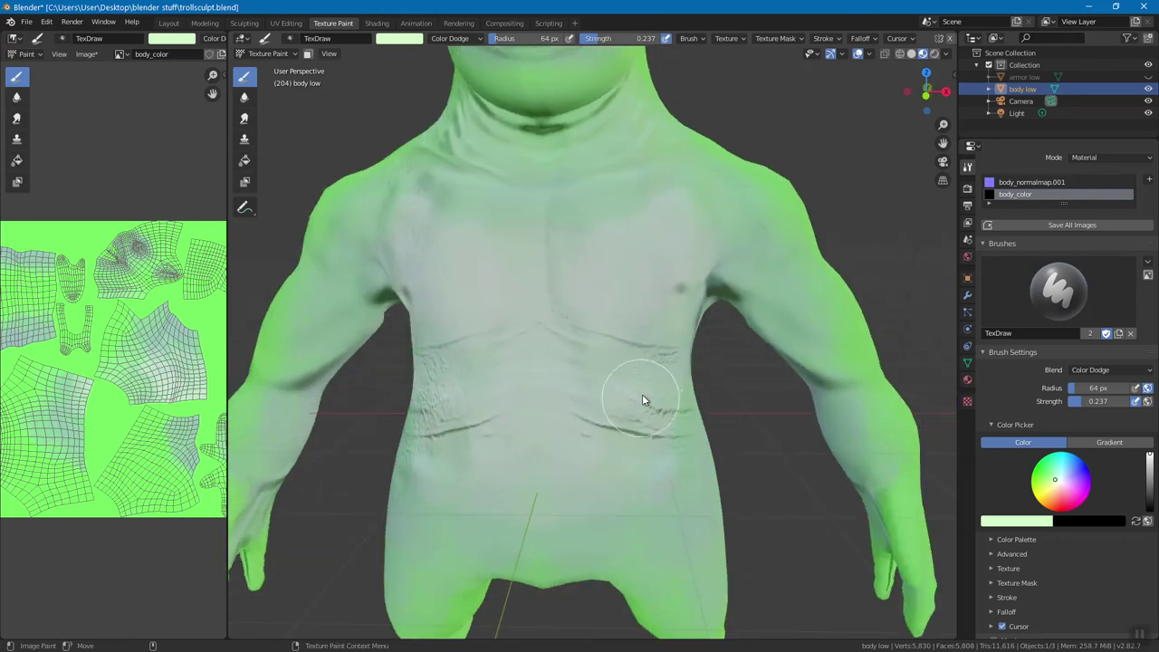
pyautogui.moveTo(569, 498); pyautogui.dragTo(610, 388, button='middle')
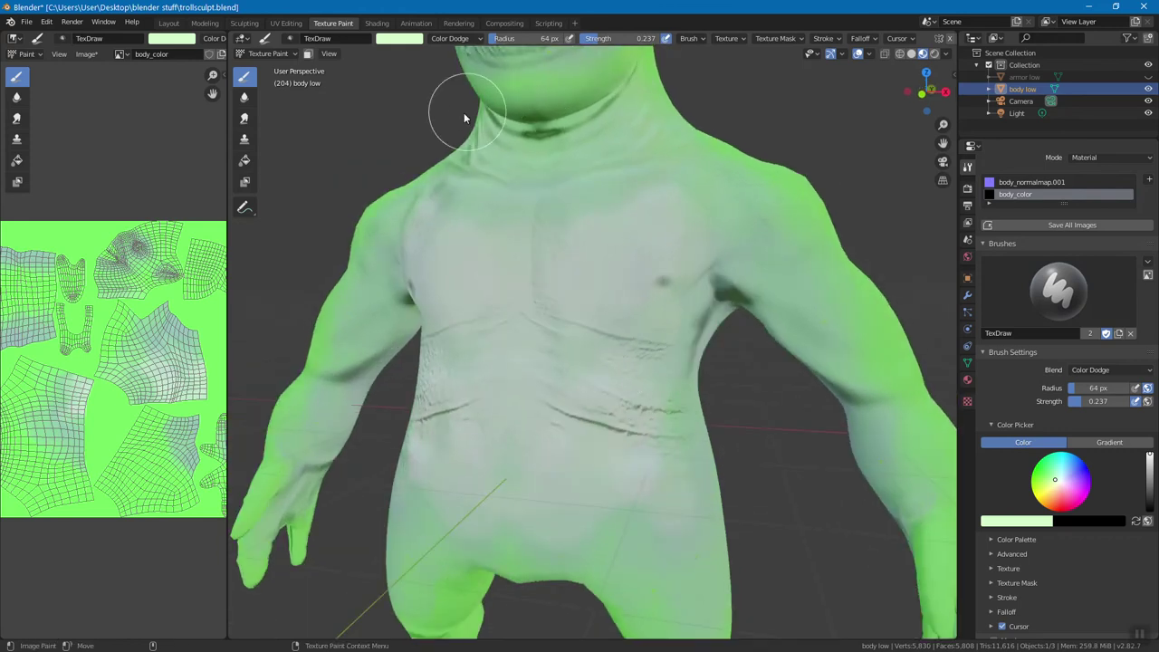
# Set the brush blending mode to Multiply and darken the skin below the armpit along the side of the ribs
pyautogui.click(460, 38)
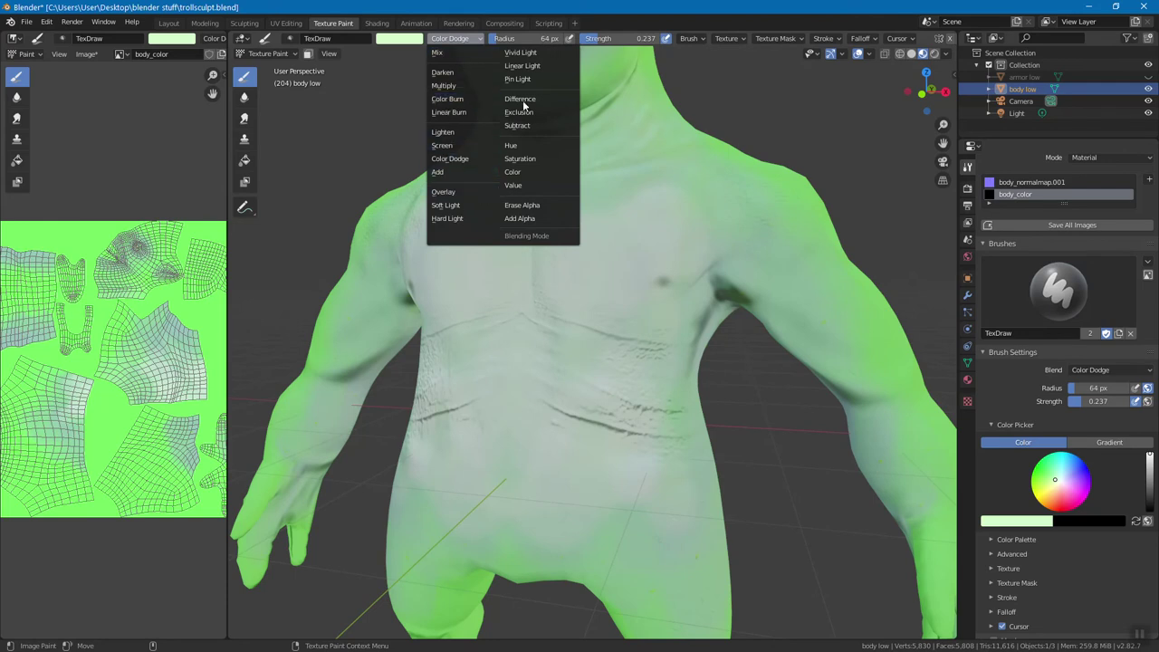
pyautogui.click(459, 87)
pyautogui.moveTo(480, 109); pyautogui.dragTo(650, 283, button='middle')
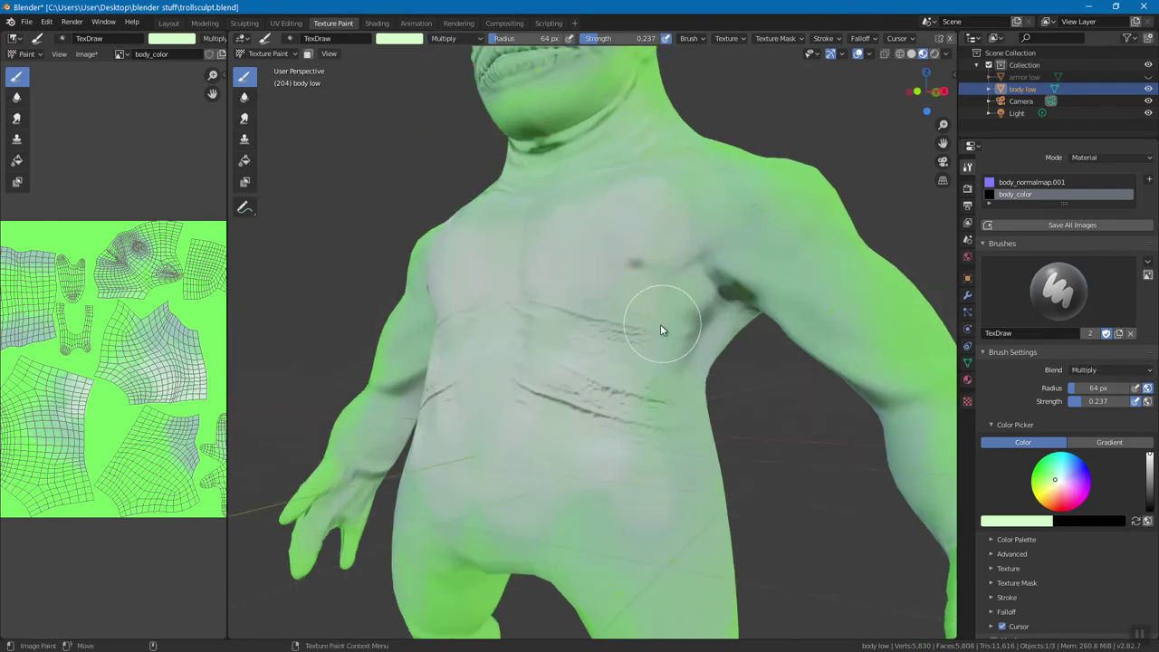
pyautogui.moveTo(667, 367); pyautogui.dragTo(680, 313, button='middle')
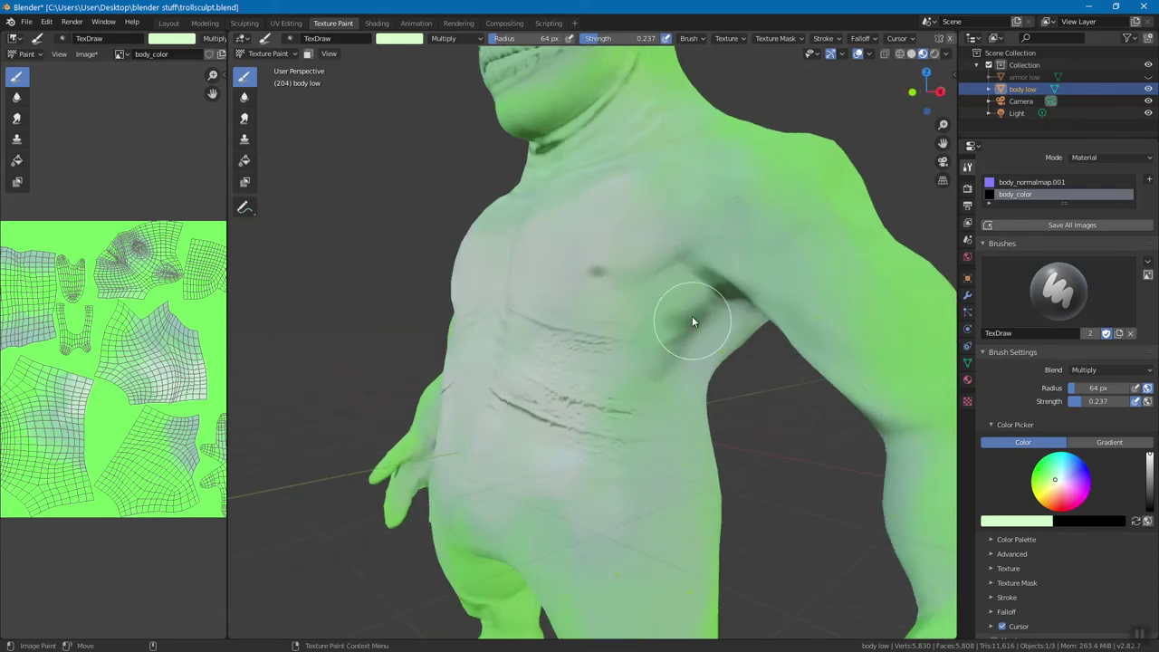
pyautogui.moveTo(723, 315)
pyautogui.mouseDown()
pyautogui.moveTo(677, 341)
pyautogui.moveTo(656, 329)
pyautogui.mouseUp()
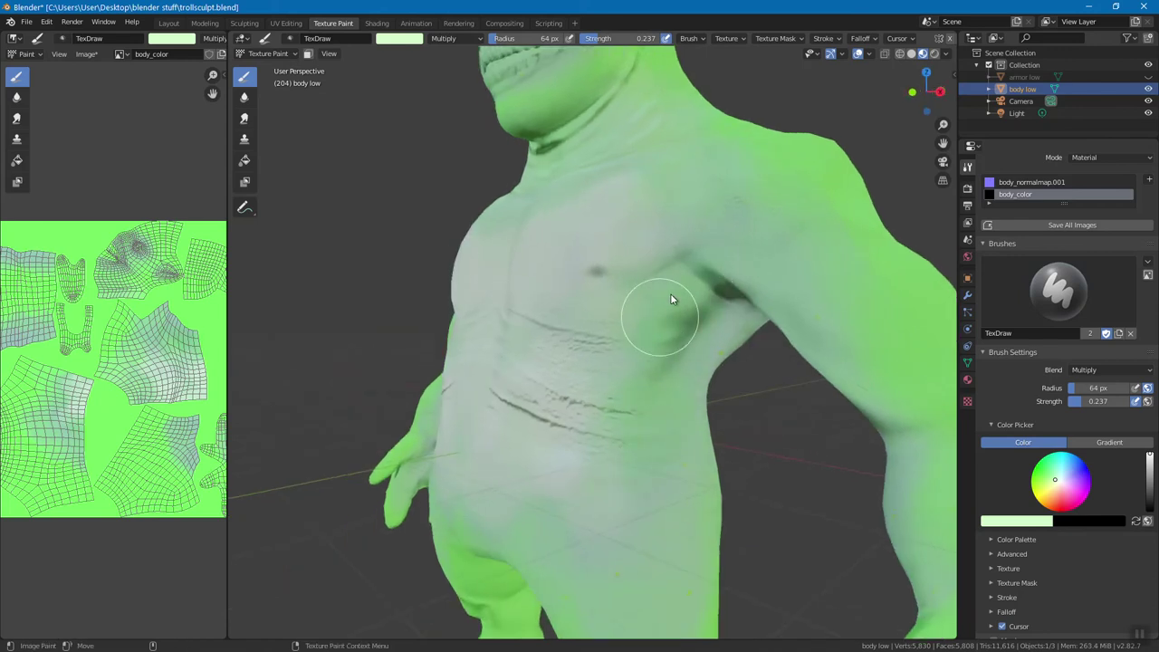
# Continue painting in Multiply mode to deepen the green beneath and between the pectorals, around the collarbone and across the lower belly
pyautogui.moveTo(673, 274); pyautogui.dragTo(692, 303, button='middle')
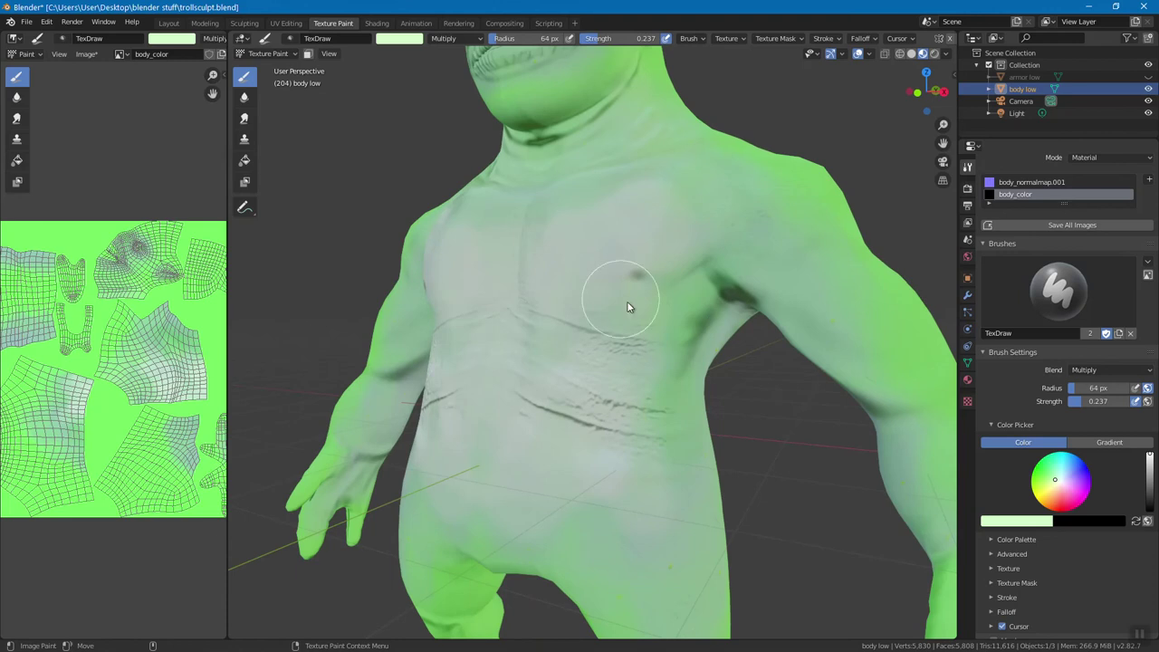
pyautogui.moveTo(667, 312); pyautogui.dragTo(632, 325, button='middle')
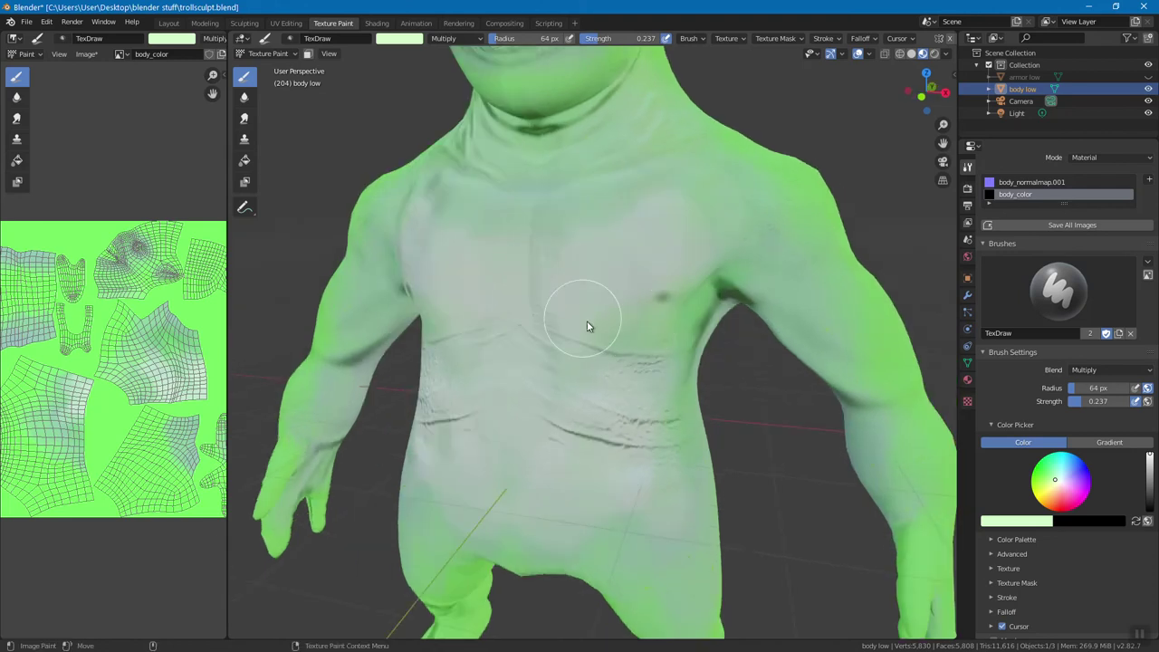
pyautogui.moveTo(613, 176); pyautogui.dragTo(603, 171, button='middle')
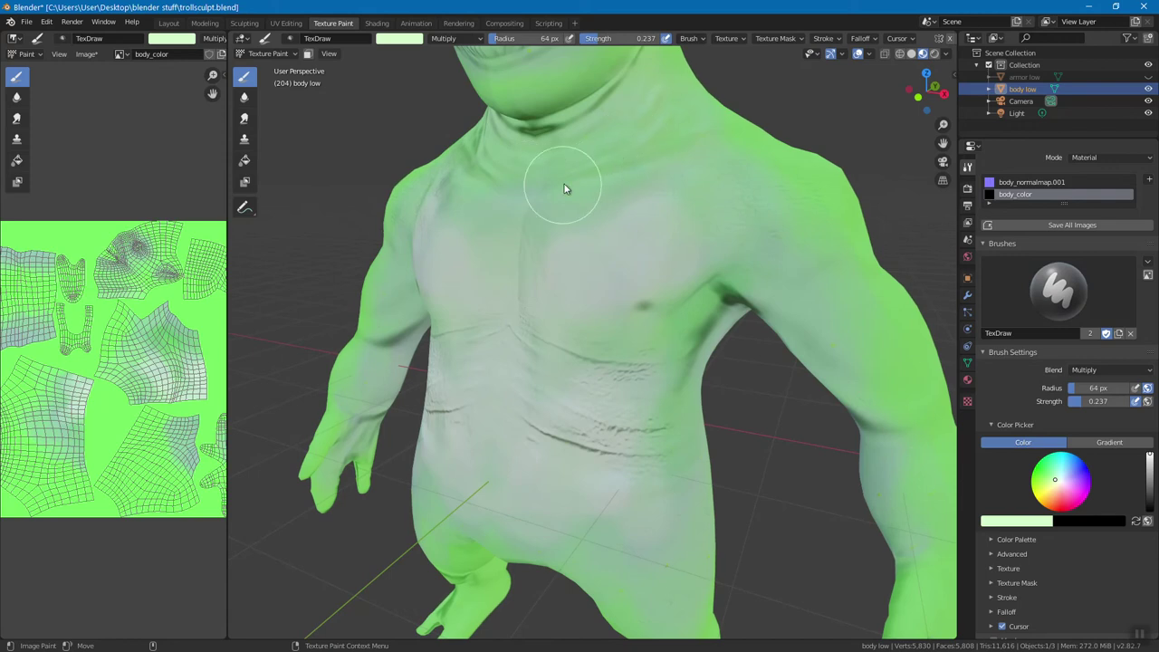
pyautogui.moveTo(531, 220); pyautogui.dragTo(530, 215, button='middle')
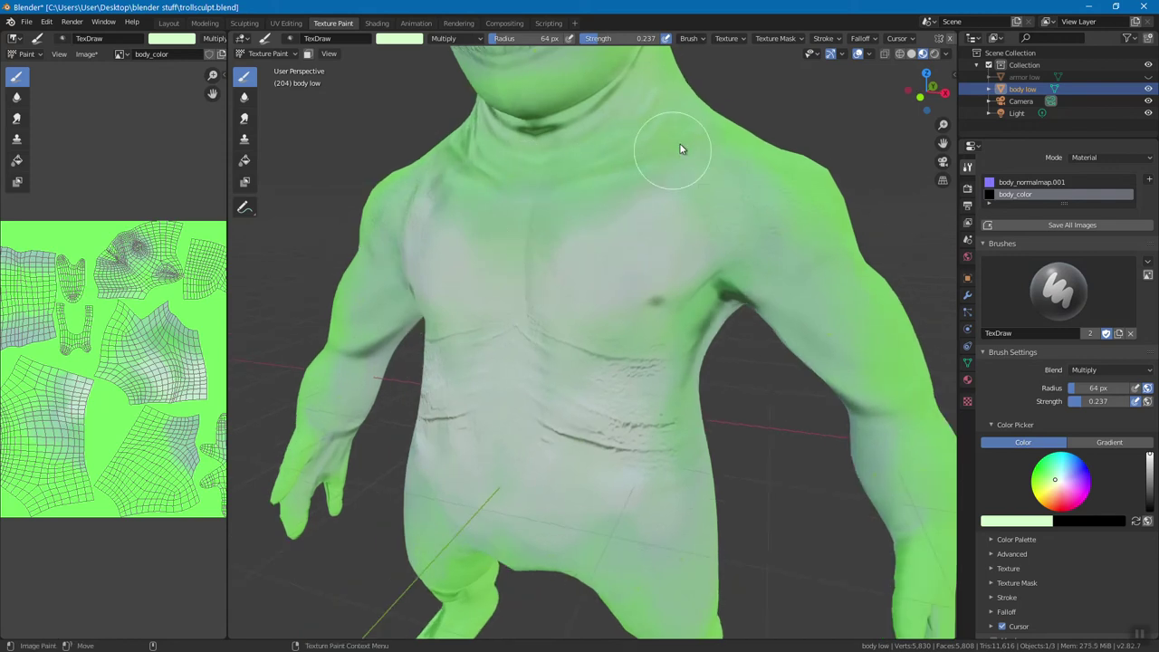
pyautogui.moveTo(684, 401)
pyautogui.mouseDown(button='middle')
pyautogui.moveTo(677, 302)
pyautogui.moveTo(620, 339)
pyautogui.mouseUp(button='middle')
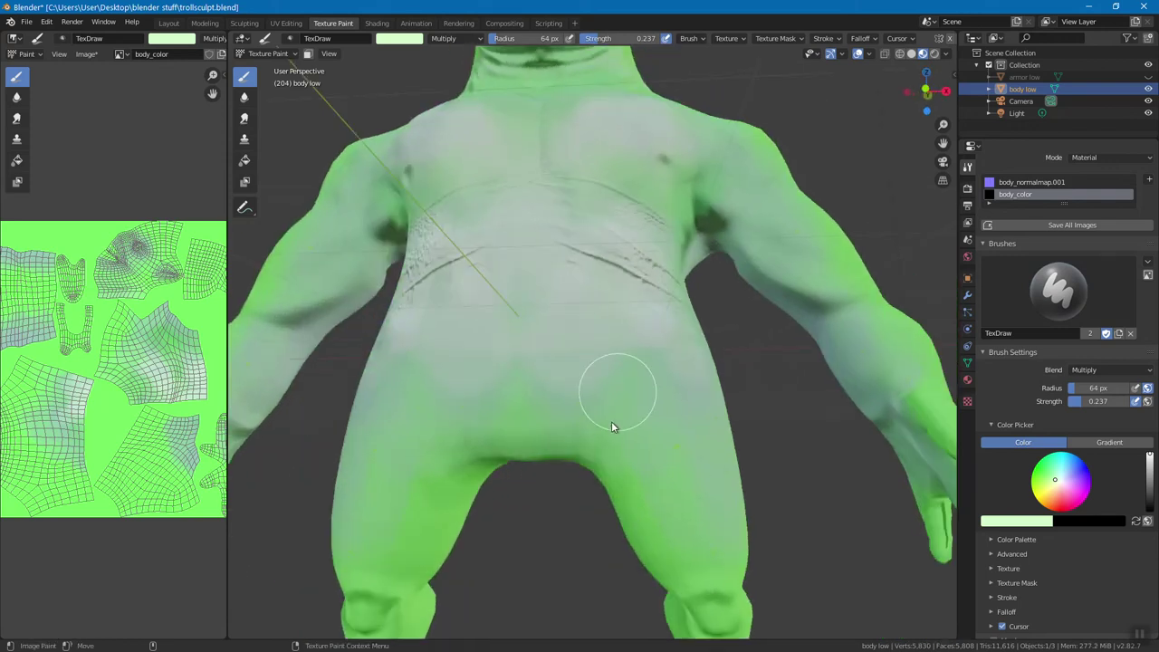
pyautogui.click(468, 41)
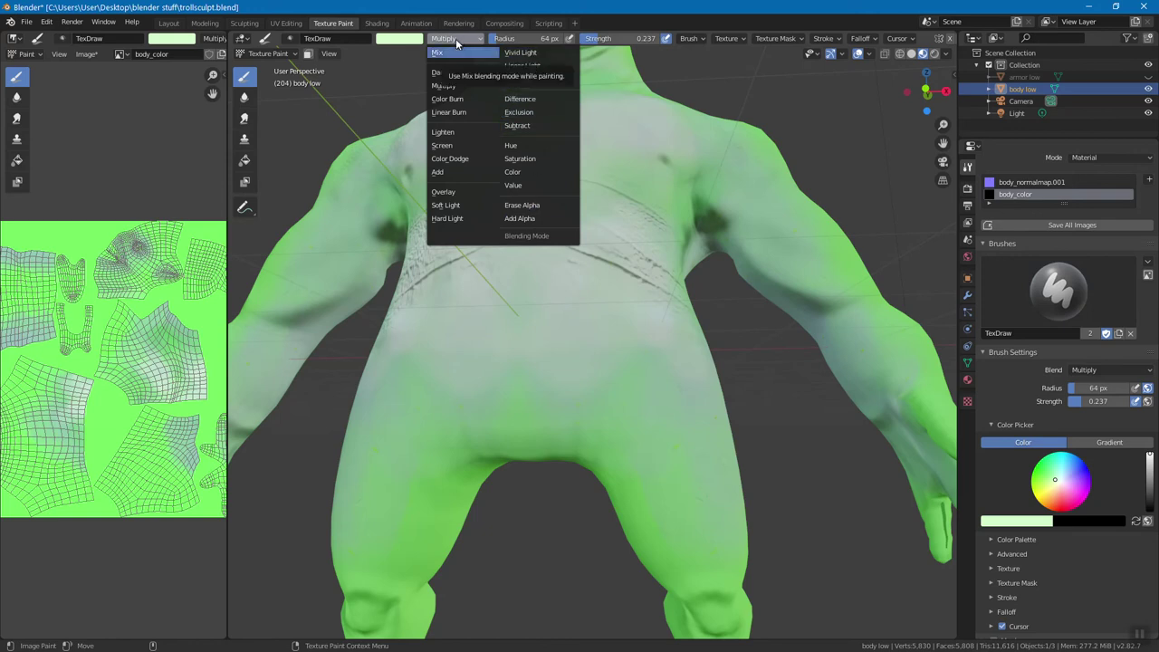
pyautogui.moveTo(616, 258); pyautogui.dragTo(676, 212)
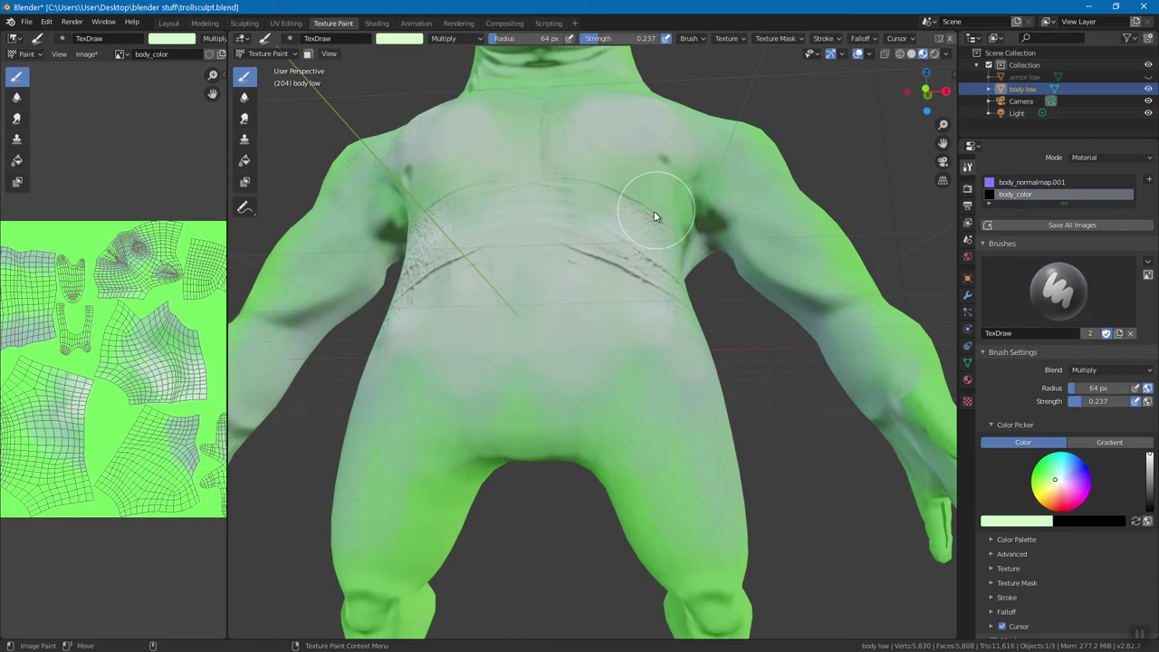
pyautogui.moveTo(658, 219)
pyautogui.mouseDown(button='middle')
pyautogui.moveTo(589, 250)
pyautogui.moveTo(625, 235)
pyautogui.moveTo(631, 266)
pyautogui.moveTo(616, 208)
pyautogui.moveTo(636, 266)
pyautogui.moveTo(646, 243)
pyautogui.moveTo(658, 250)
pyautogui.moveTo(615, 238)
pyautogui.mouseUp(button='middle')
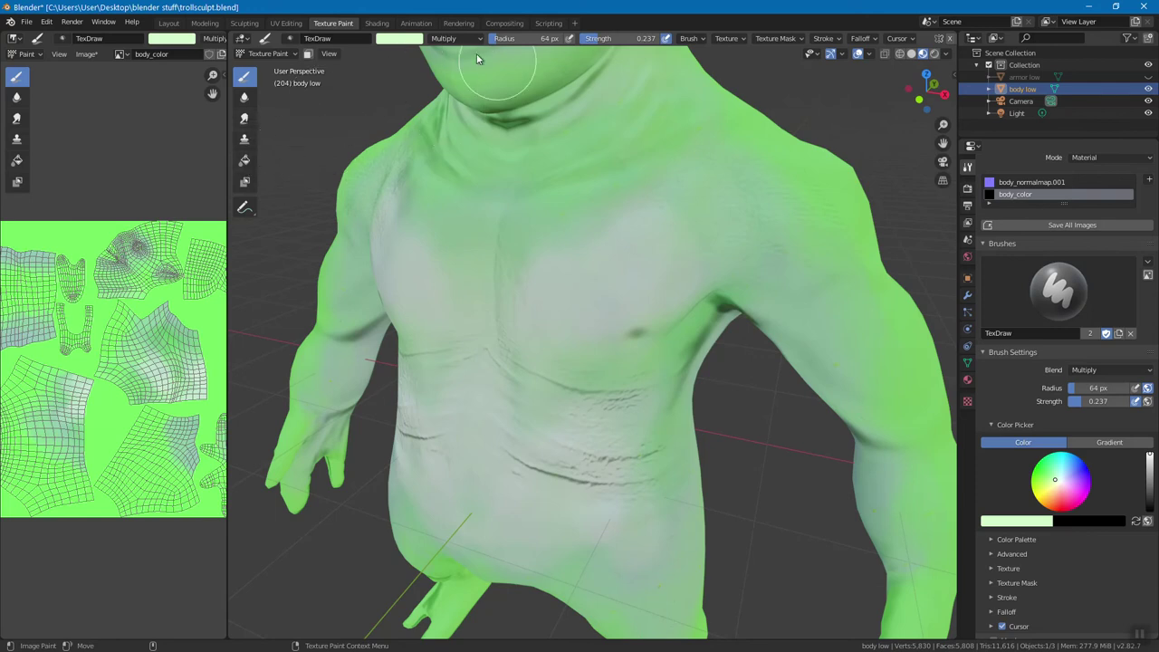
pyautogui.click(457, 38)
# Set the TexDraw brush's texture mapping to Stencil
pyautogui.click(738, 39)
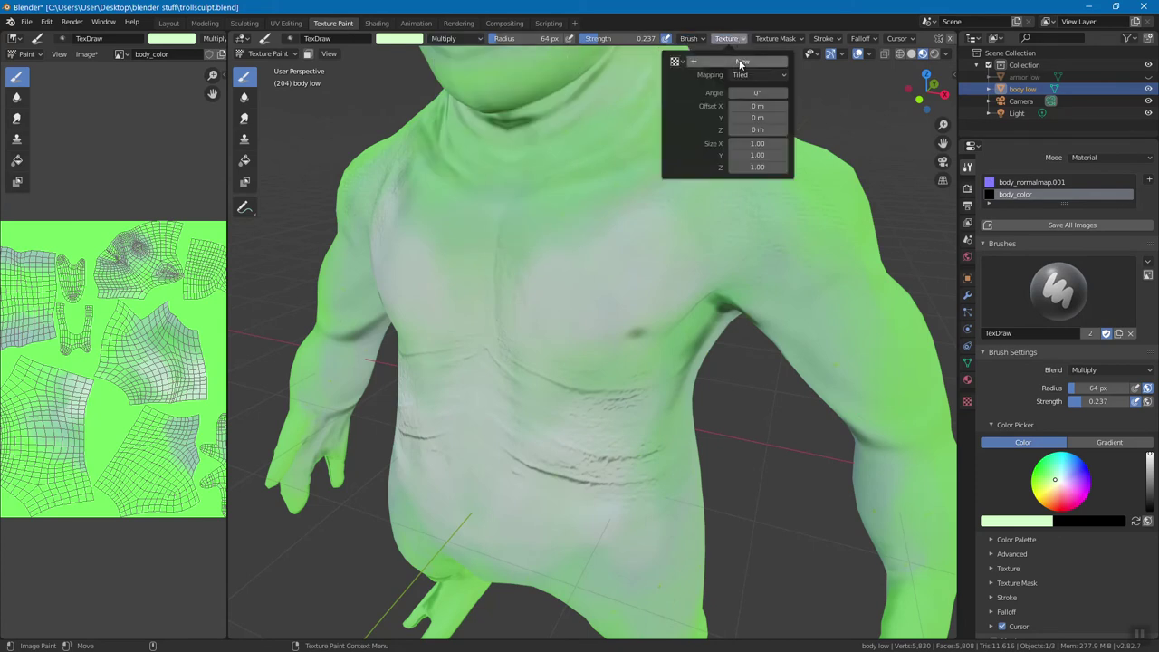
pyautogui.click(748, 74)
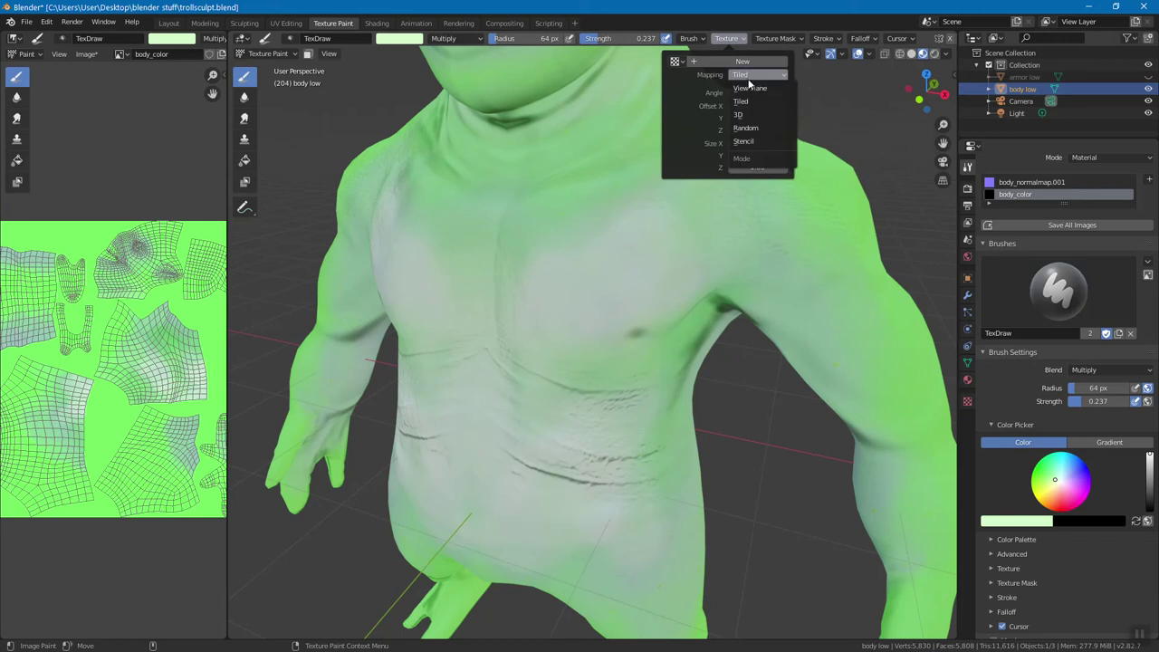
pyautogui.click(759, 140)
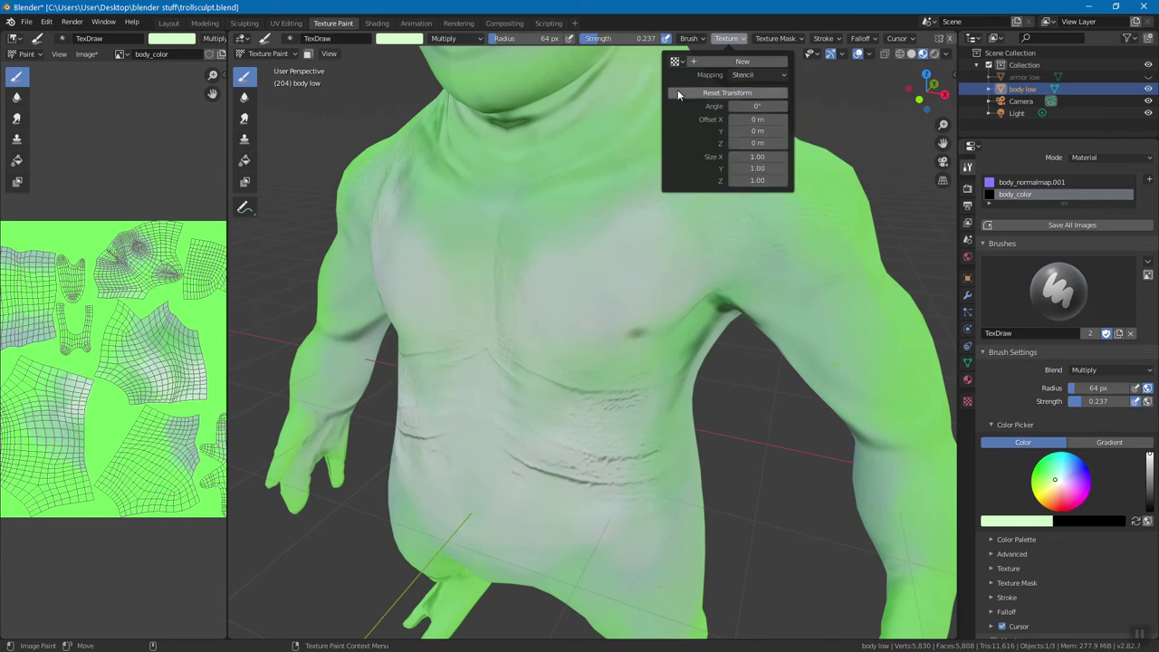
pyautogui.click(676, 61)
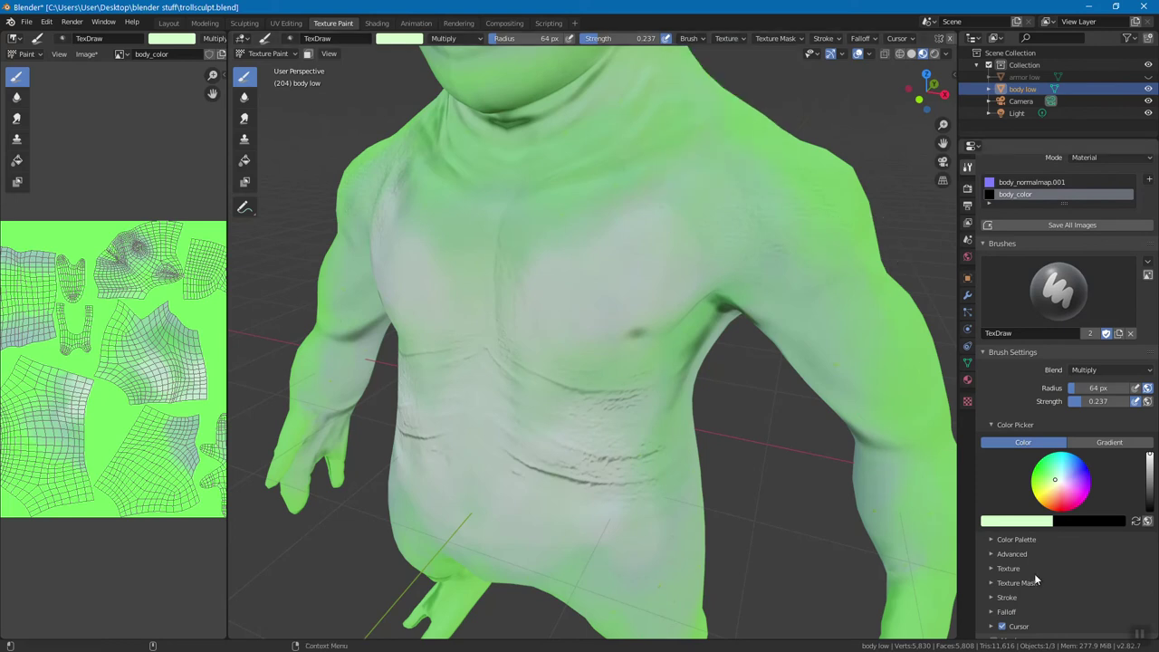
# Create a new image texture for the brush and load ama_215_P.jpg from the animal skin folder into it
pyautogui.scroll(-2, 1034, 573)
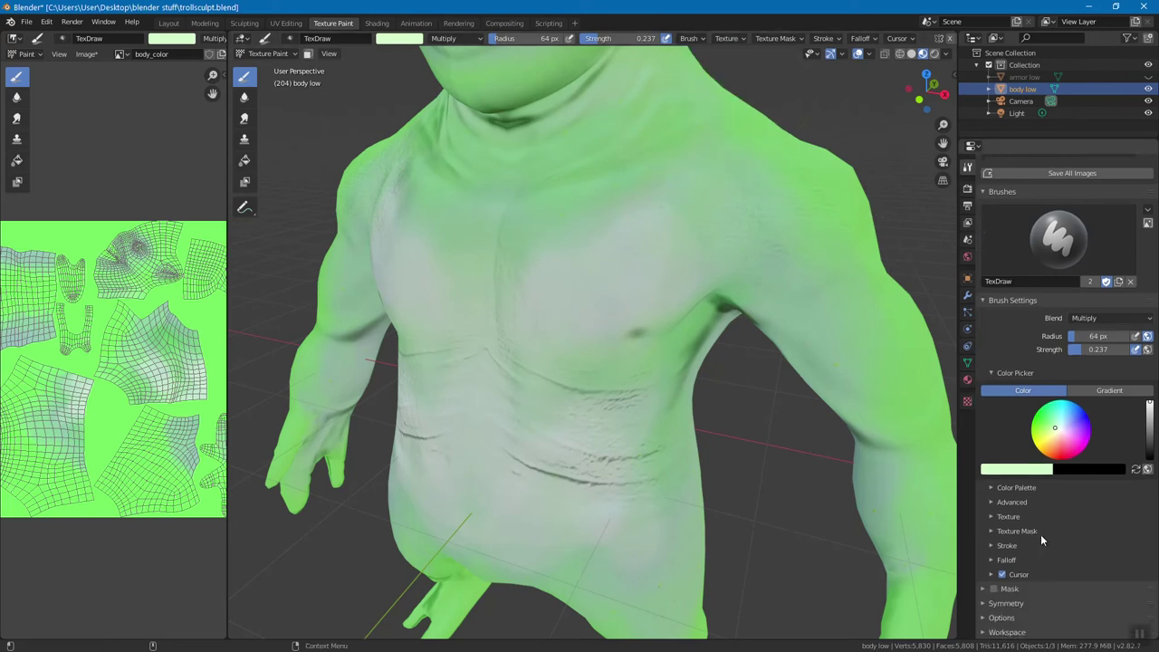
pyautogui.click(967, 401)
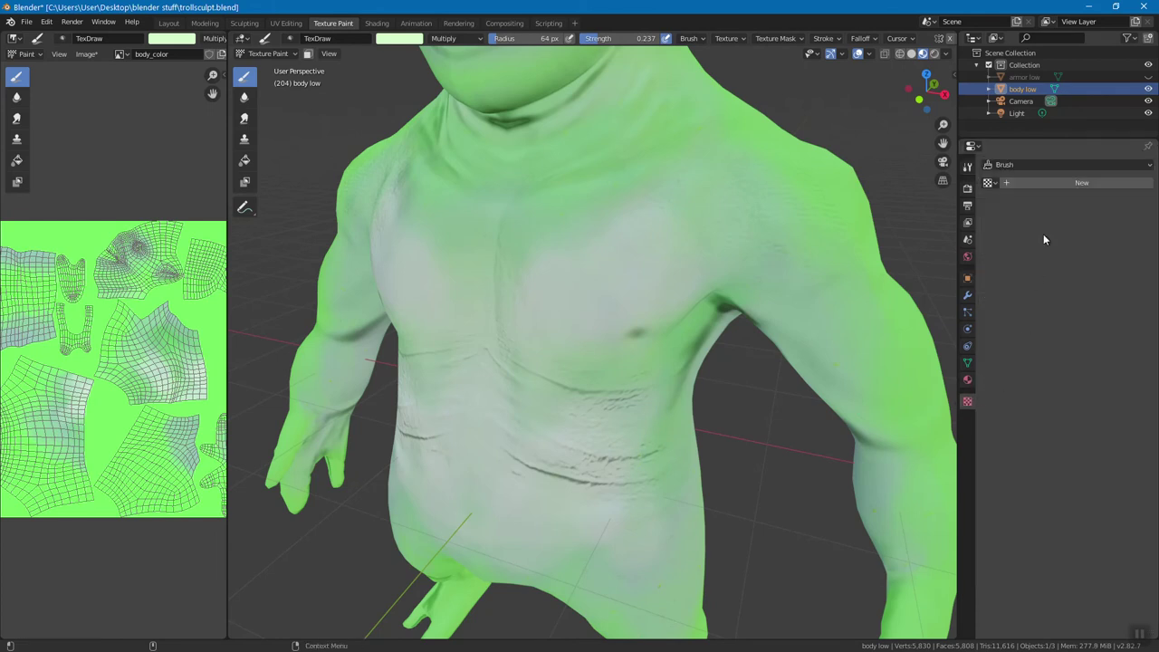
pyautogui.click(1059, 183)
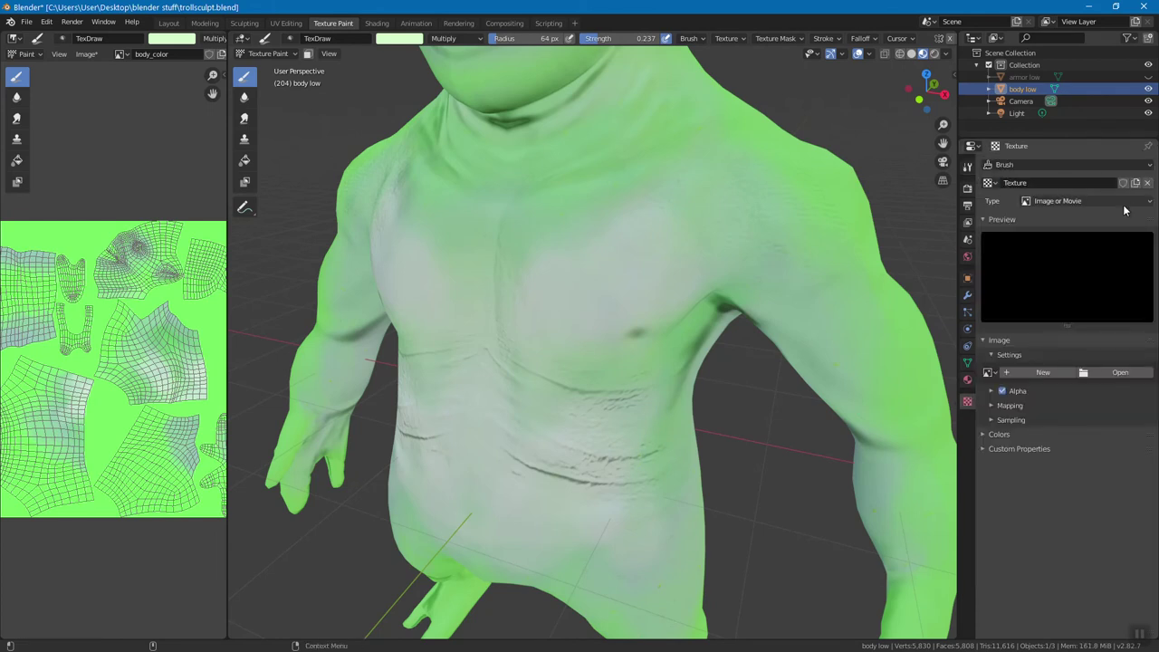
pyautogui.click(1118, 373)
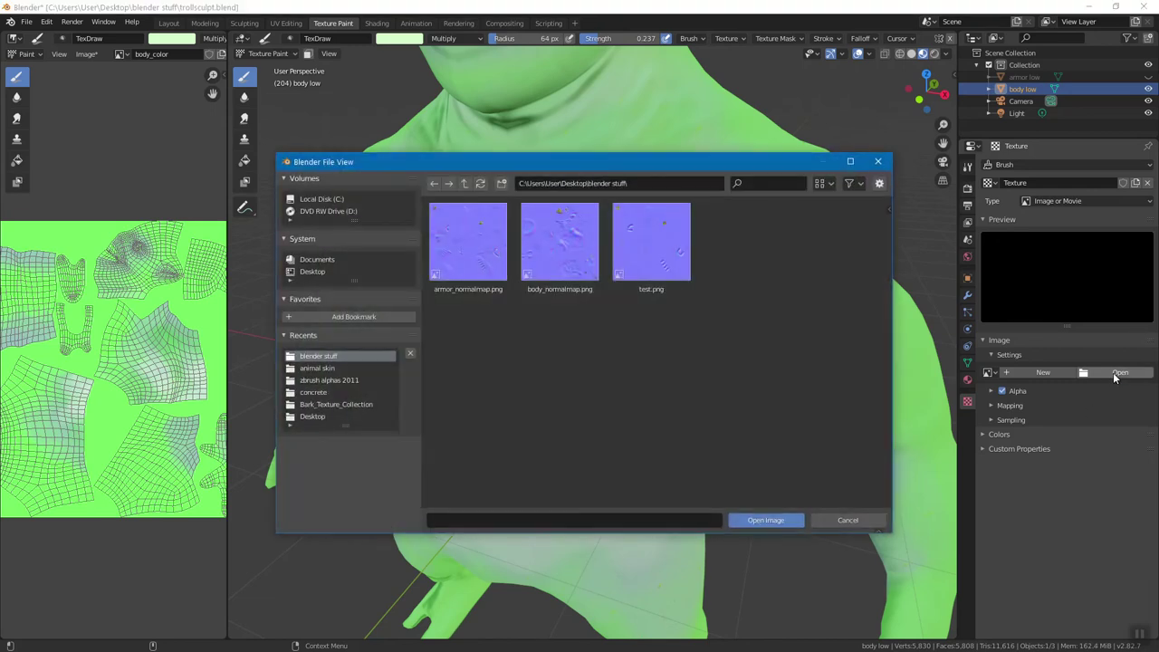
pyautogui.click(319, 368)
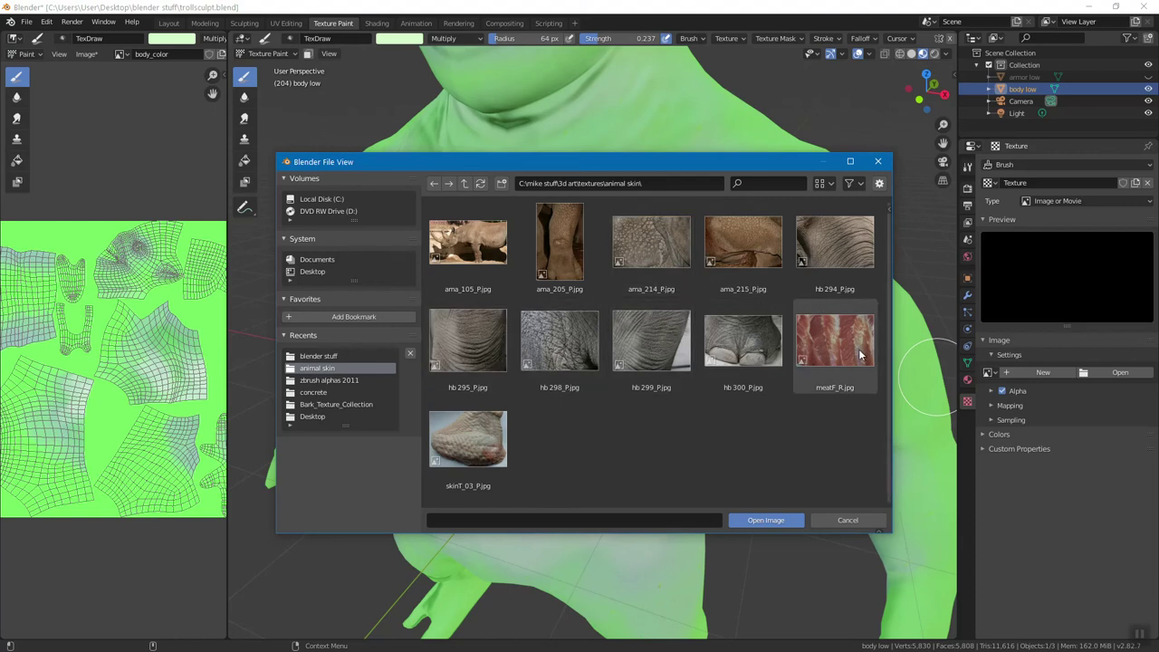
pyautogui.click(750, 250)
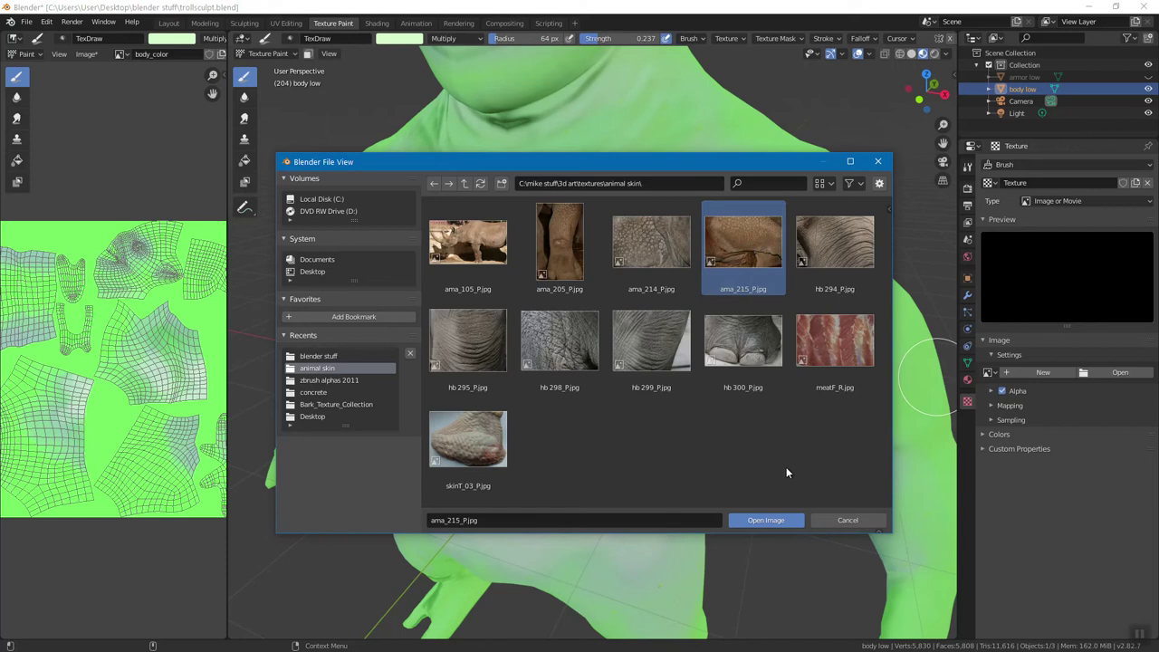
pyautogui.click(780, 523)
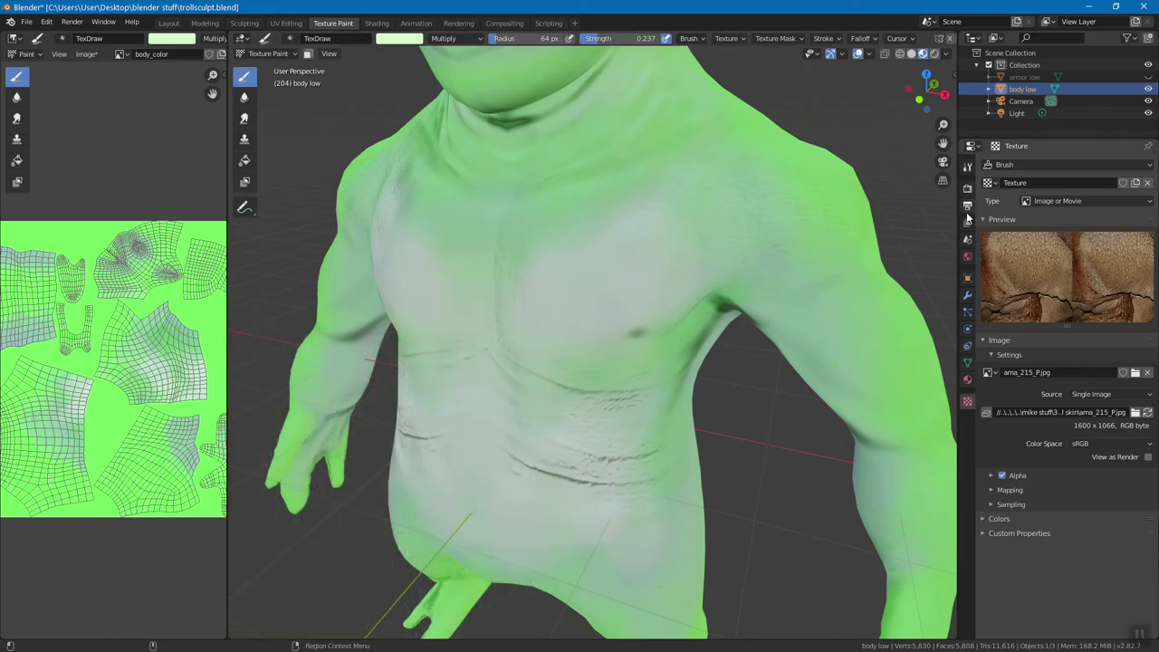
# Assign the animal skin texture to the TexDraw brush in its texture settings
pyautogui.click(966, 169)
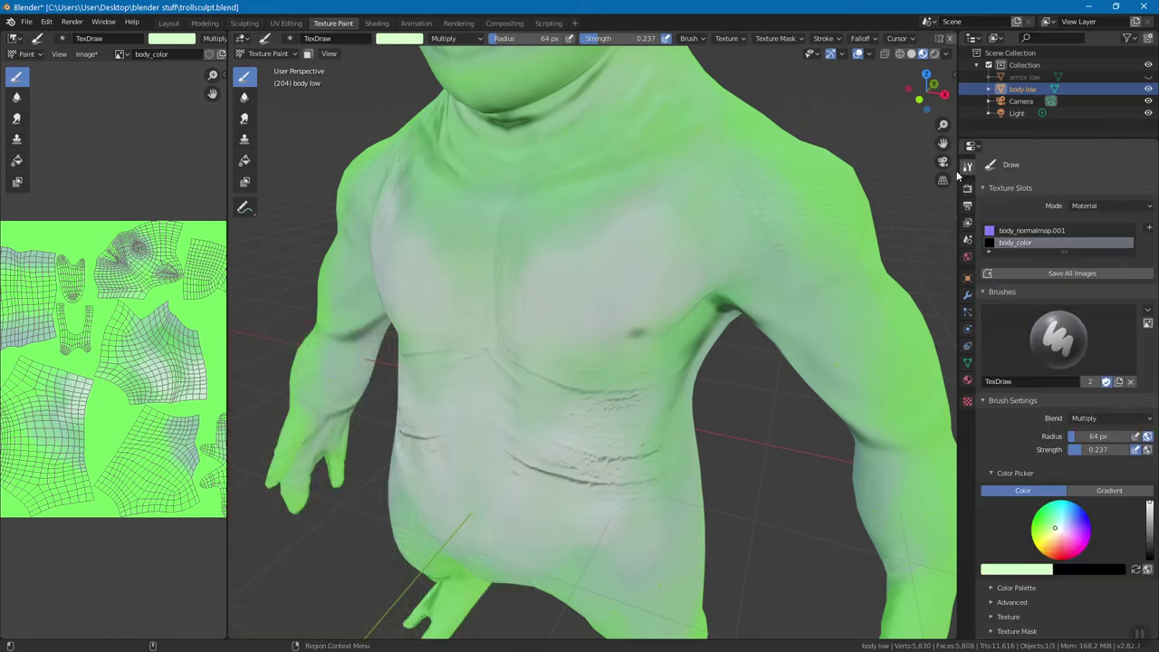
pyautogui.click(724, 40)
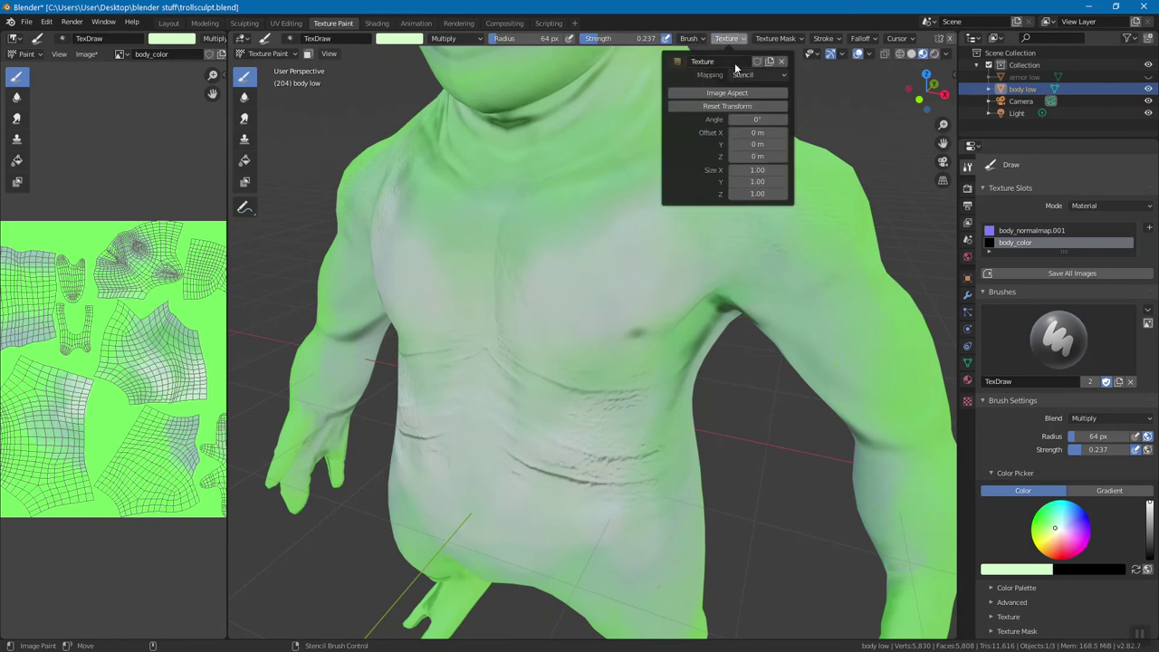
pyautogui.click(678, 61)
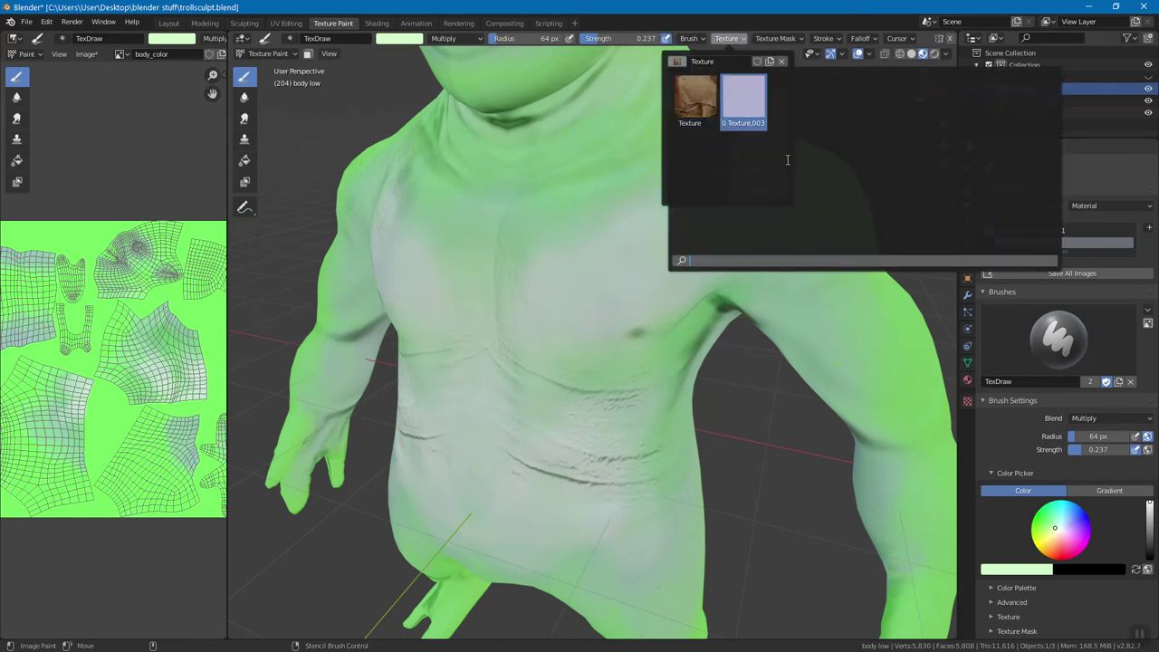
pyautogui.click(688, 99)
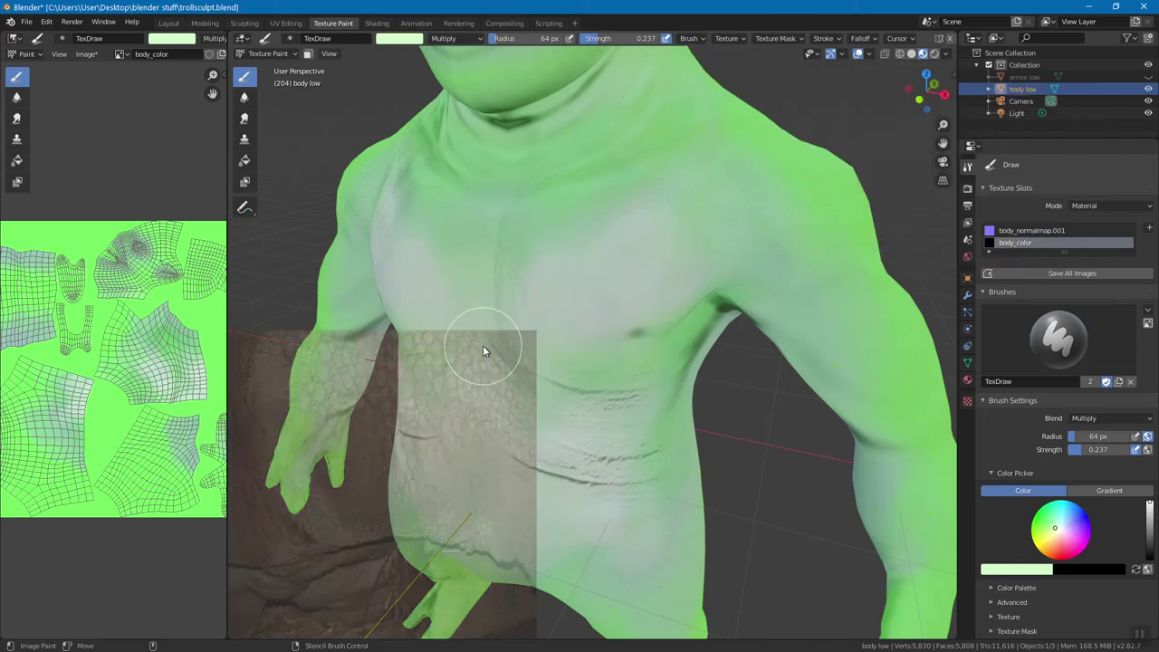
# Move, rotate and enlarge the skin stencil over the troll's chest and paint it onto the pectoral in Multiply mode
pyautogui.moveTo(441, 380)
pyautogui.mouseDown(button='right')
pyautogui.moveTo(670, 209)
pyautogui.moveTo(628, 267)
pyautogui.moveTo(635, 238)
pyautogui.moveTo(648, 248)
pyautogui.moveTo(578, 227)
pyautogui.moveTo(647, 251)
pyautogui.moveTo(626, 244)
pyautogui.mouseUp(button='right')
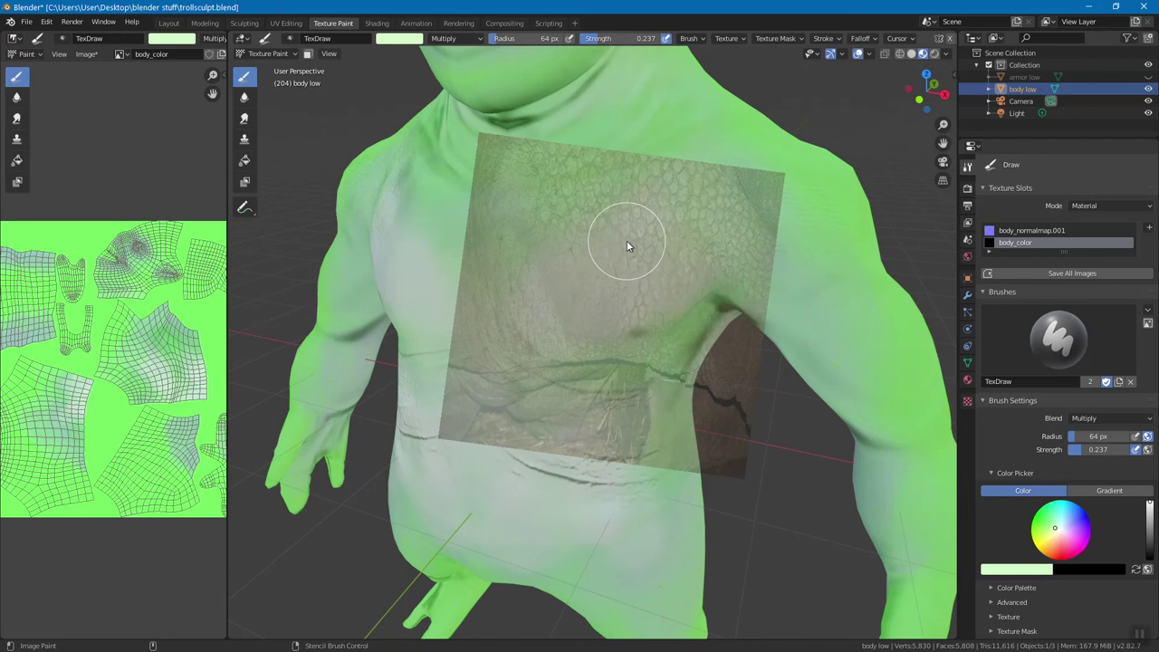
pyautogui.moveTo(627, 243)
pyautogui.keyDown('ctrl'); pyautogui.mouseDown(button='right')
pyautogui.moveTo(664, 271)
pyautogui.moveTo(555, 197)
pyautogui.moveTo(699, 262)
pyautogui.moveTo(545, 206)
pyautogui.moveTo(608, 343)
pyautogui.moveTo(605, 234)
pyautogui.moveTo(615, 292)
pyautogui.moveTo(610, 232)
pyautogui.moveTo(614, 266)
pyautogui.moveTo(612, 246)
pyautogui.moveTo(617, 257)
pyautogui.moveTo(606, 223)
pyautogui.moveTo(618, 302)
pyautogui.moveTo(585, 271)
pyautogui.moveTo(601, 266)
pyautogui.moveTo(626, 286)
pyautogui.moveTo(661, 290)
pyautogui.moveTo(564, 223)
pyautogui.moveTo(646, 330)
pyautogui.moveTo(631, 266)
pyautogui.moveTo(649, 300)
pyautogui.moveTo(623, 283)
pyautogui.moveTo(624, 316)
pyautogui.moveTo(625, 257)
pyautogui.moveTo(649, 292)
pyautogui.mouseUp(button='right'); pyautogui.keyUp('ctrl')
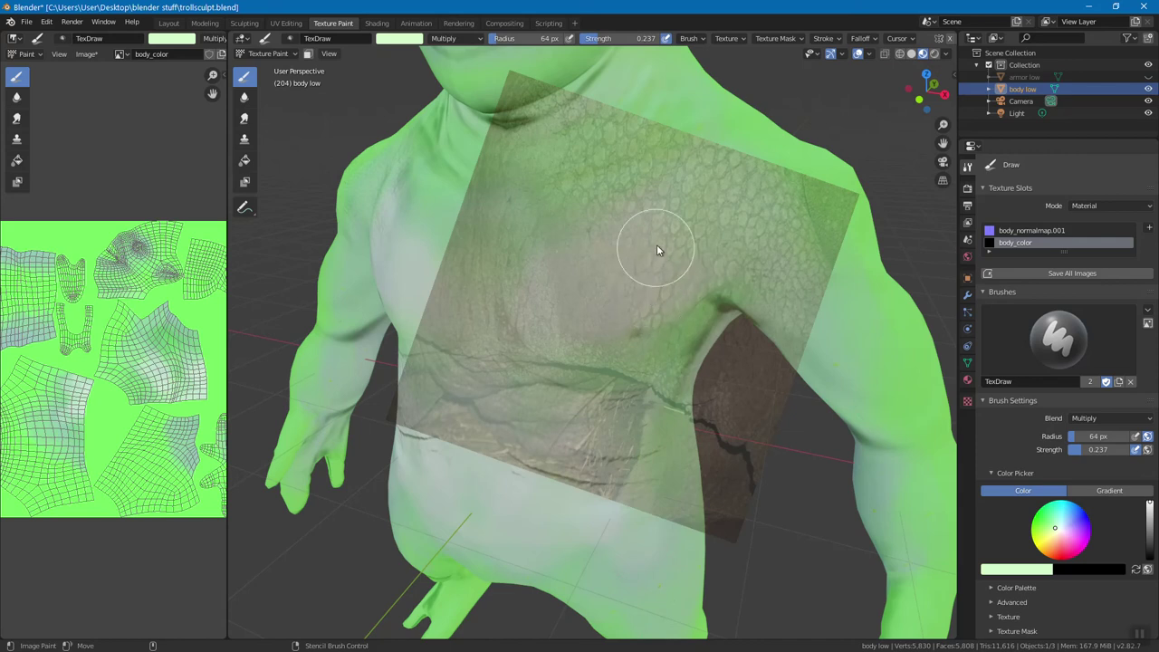
pyautogui.moveTo(684, 212)
pyautogui.mouseDown()
pyautogui.moveTo(685, 240)
pyautogui.moveTo(660, 290)
pyautogui.moveTo(621, 238)
pyautogui.moveTo(644, 225)
pyautogui.mouseUp()
pyautogui.moveTo(570, 267)
pyautogui.mouseDown(button='middle')
pyautogui.moveTo(649, 273)
pyautogui.moveTo(579, 280)
pyautogui.mouseUp(button='middle')
pyautogui.moveTo(569, 189); pyautogui.dragTo(479, 43, button='middle')
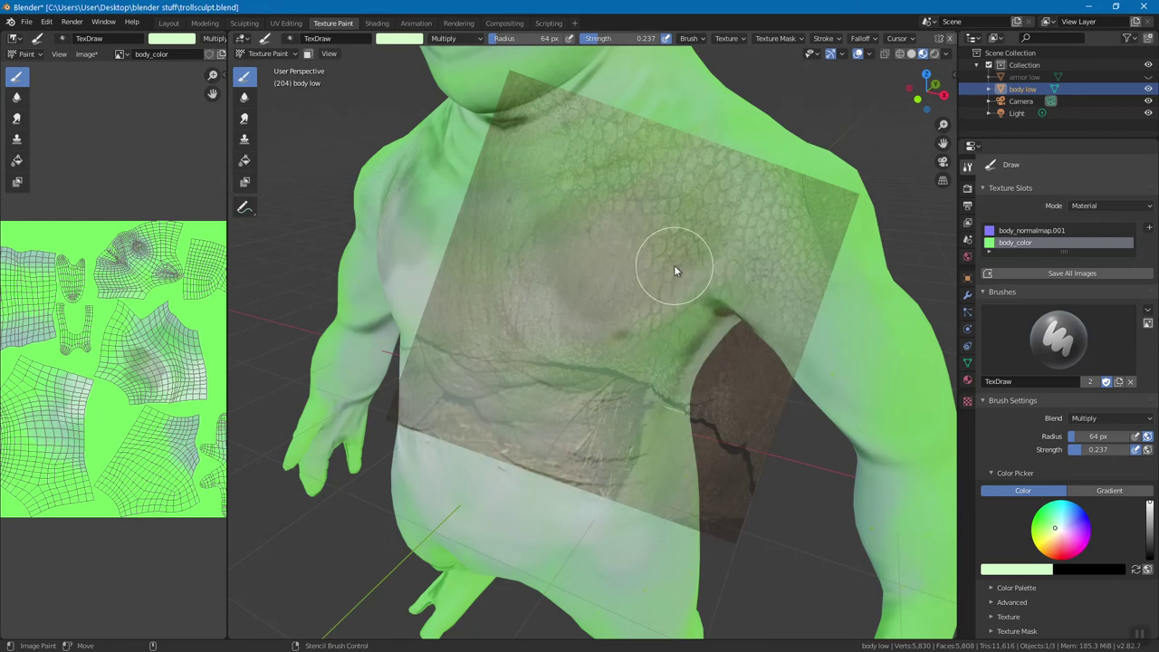
# Set the brush blending mode to Mix and paint the skin stencil onto the upper pectoral
pyautogui.click(444, 38)
pyautogui.click(445, 59)
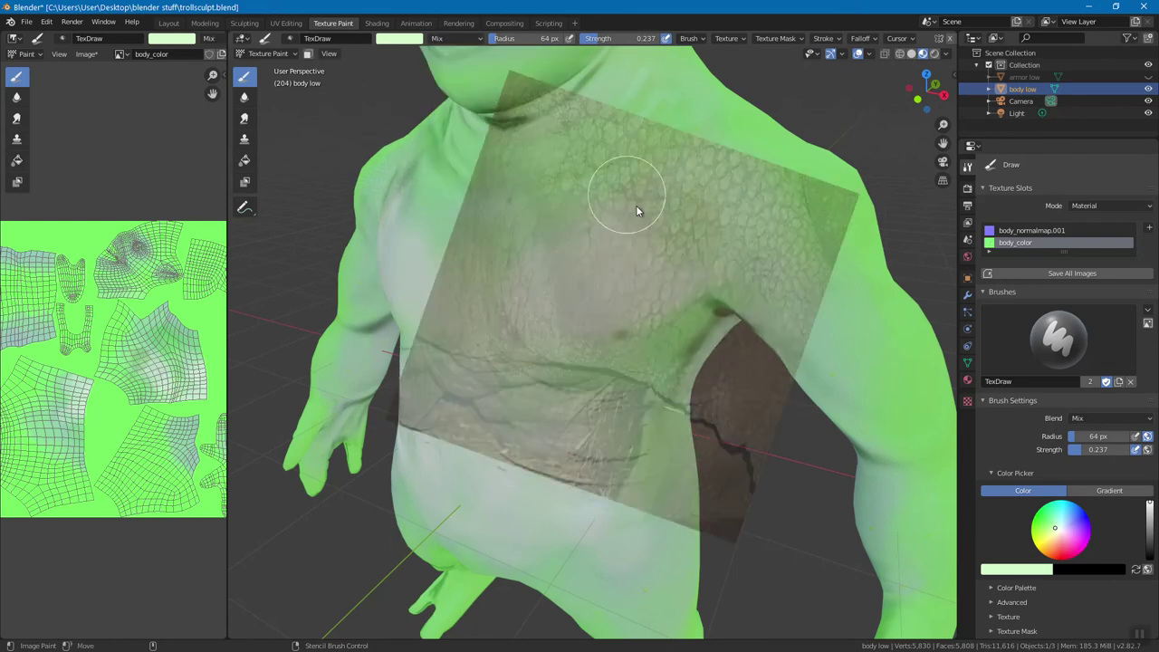
pyautogui.moveTo(590, 259)
pyautogui.mouseDown(button='middle')
pyautogui.moveTo(667, 266)
pyautogui.moveTo(666, 239)
pyautogui.moveTo(637, 239)
pyautogui.mouseUp(button='middle')
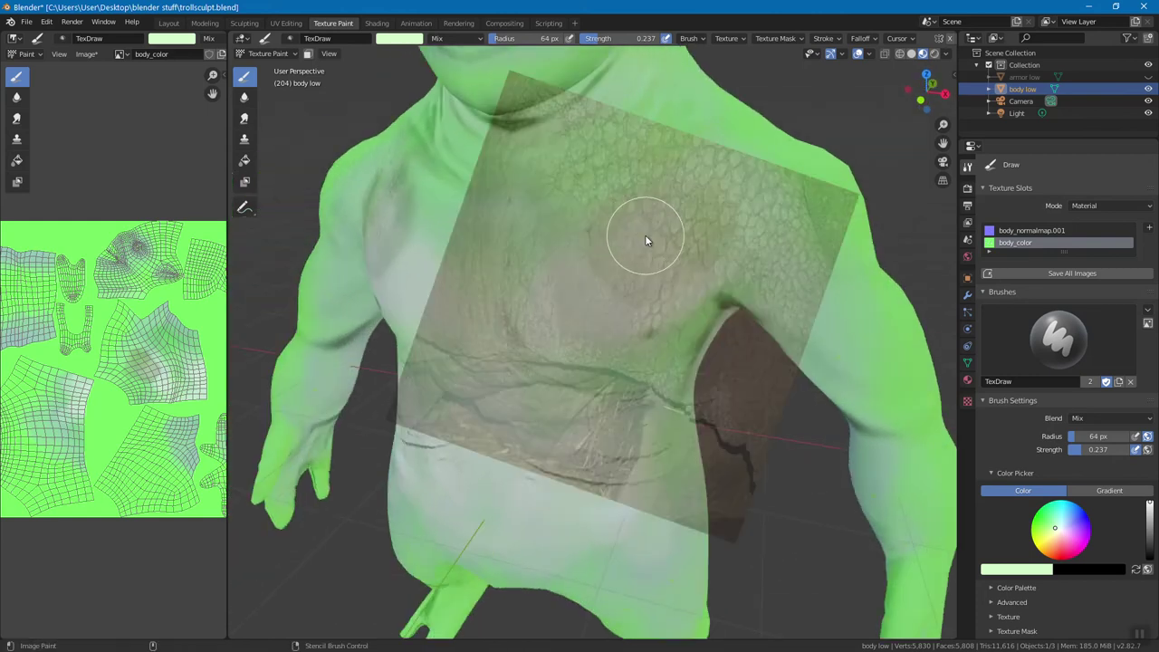
pyautogui.click(645, 235)
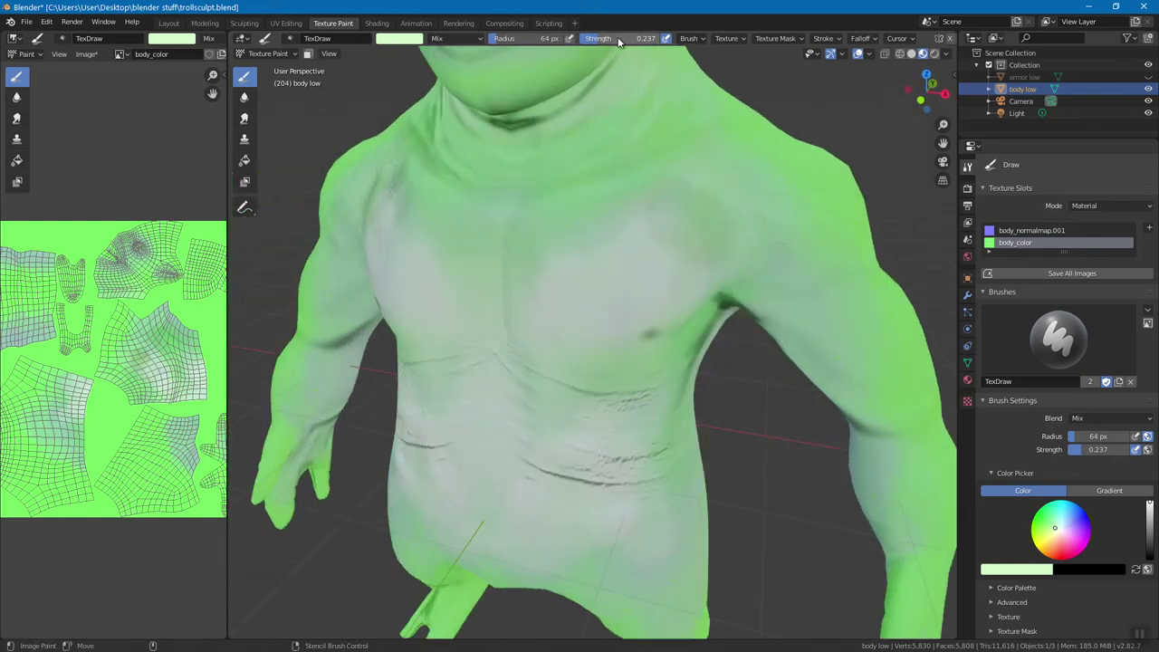
# Raise the brush strength to 0.570 and paint the cracked skin texture over the troll's pectorals
pyautogui.moveTo(597, 38); pyautogui.dragTo(634, 38)
pyautogui.moveTo(645, 177)
pyautogui.mouseDown()
pyautogui.moveTo(688, 266)
pyautogui.moveTo(617, 207)
pyautogui.moveTo(603, 220)
pyautogui.moveTo(675, 218)
pyautogui.moveTo(673, 274)
pyautogui.moveTo(621, 329)
pyautogui.moveTo(593, 255)
pyautogui.moveTo(571, 257)
pyautogui.moveTo(626, 206)
pyautogui.moveTo(702, 212)
pyautogui.moveTo(650, 295)
pyautogui.moveTo(591, 256)
pyautogui.moveTo(619, 280)
pyautogui.mouseUp()
pyautogui.moveTo(619, 281)
pyautogui.mouseDown(button='middle')
pyautogui.moveTo(683, 267)
pyautogui.moveTo(610, 257)
pyautogui.mouseUp(button='middle')
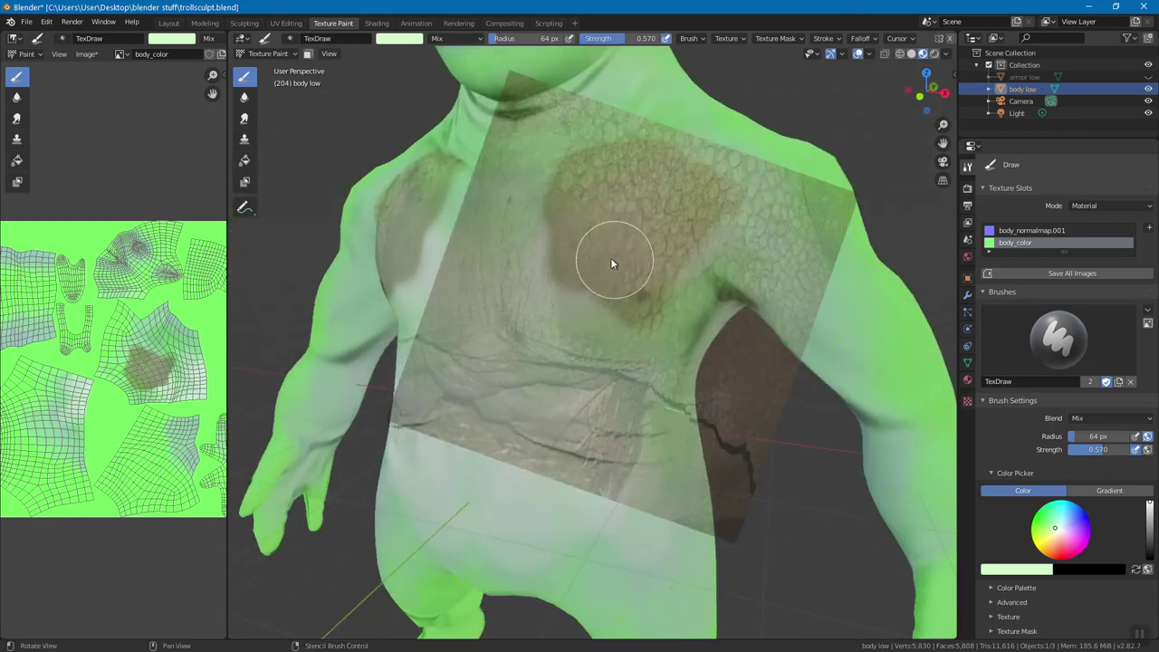
pyautogui.moveTo(539, 239)
pyautogui.mouseDown()
pyautogui.moveTo(577, 291)
pyautogui.moveTo(627, 302)
pyautogui.moveTo(732, 232)
pyautogui.moveTo(671, 302)
pyautogui.moveTo(591, 292)
pyautogui.mouseUp()
pyautogui.moveTo(591, 292)
pyautogui.mouseDown(button='middle')
pyautogui.moveTo(698, 302)
pyautogui.moveTo(646, 306)
pyautogui.mouseUp(button='middle')
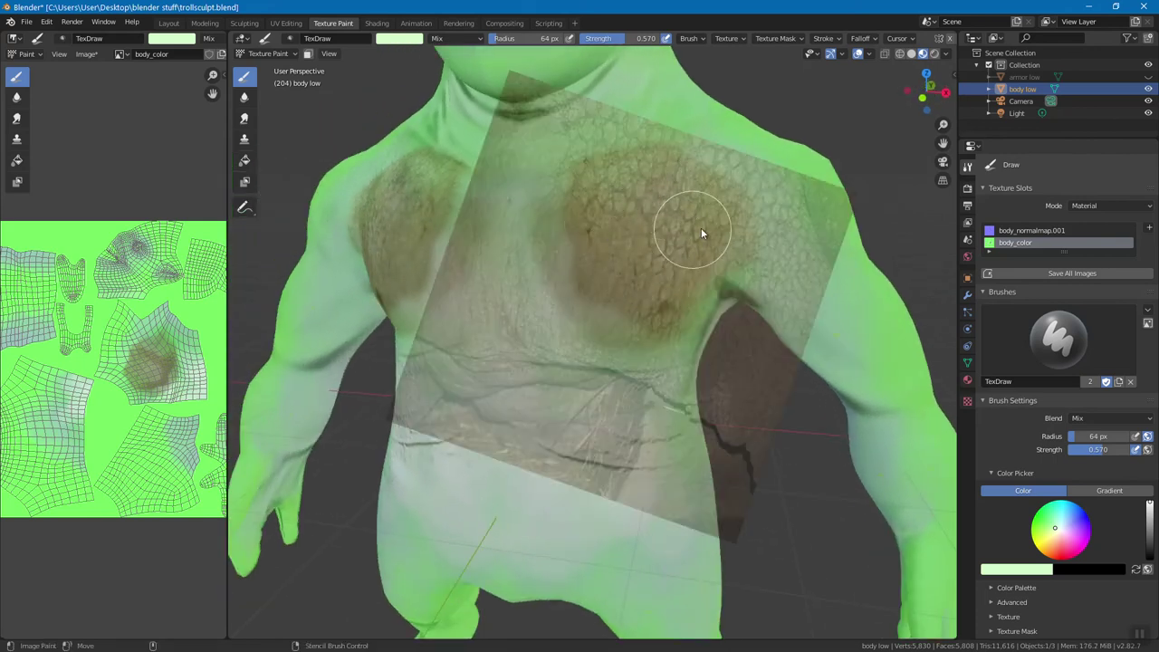
# Set the brush blending mode to Color and tint the edges of the pectorals with the skin stencil
pyautogui.click(458, 41)
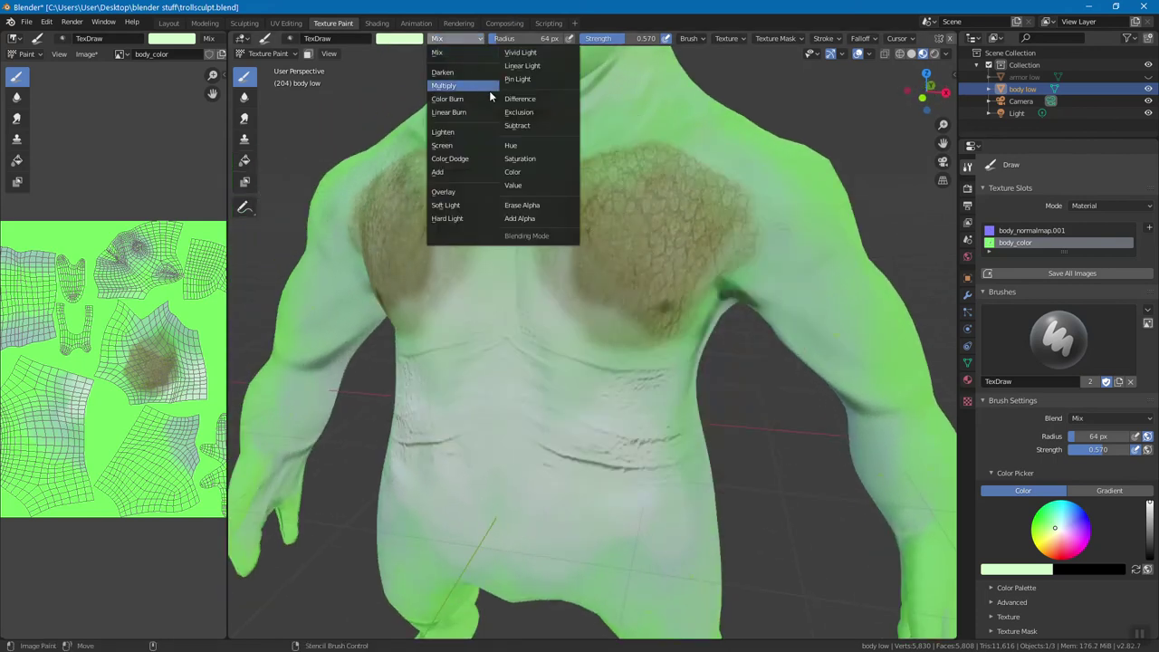
pyautogui.click(543, 172)
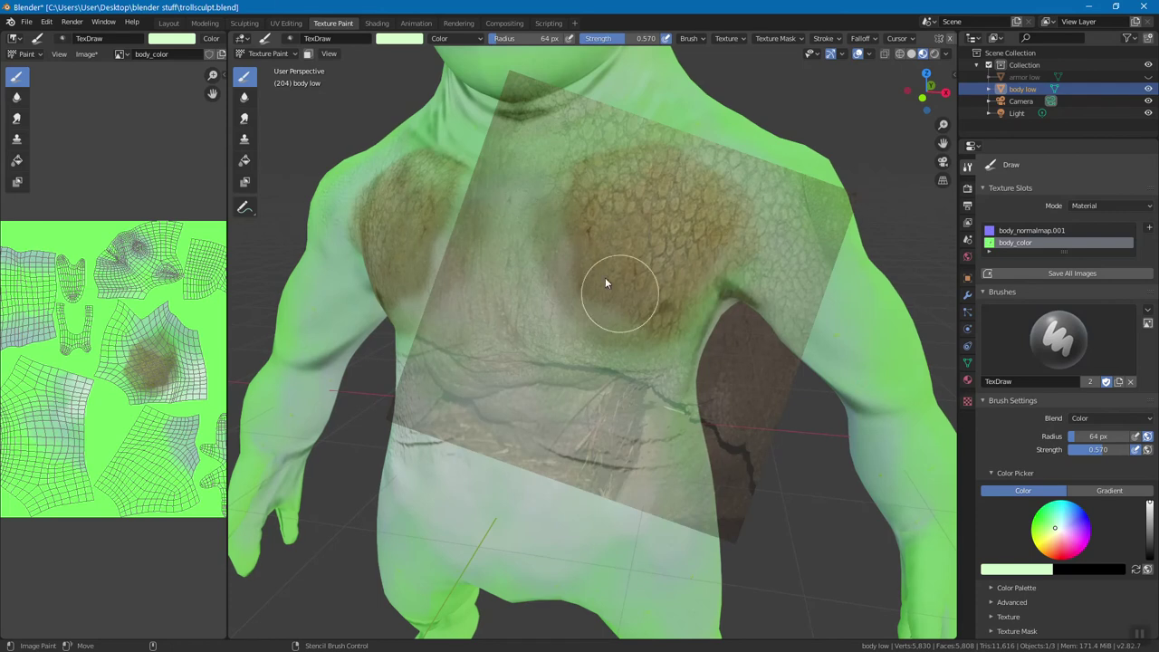
pyautogui.moveTo(616, 289)
pyautogui.mouseDown(button='middle')
pyautogui.moveTo(657, 302)
pyautogui.moveTo(624, 287)
pyautogui.mouseUp(button='middle')
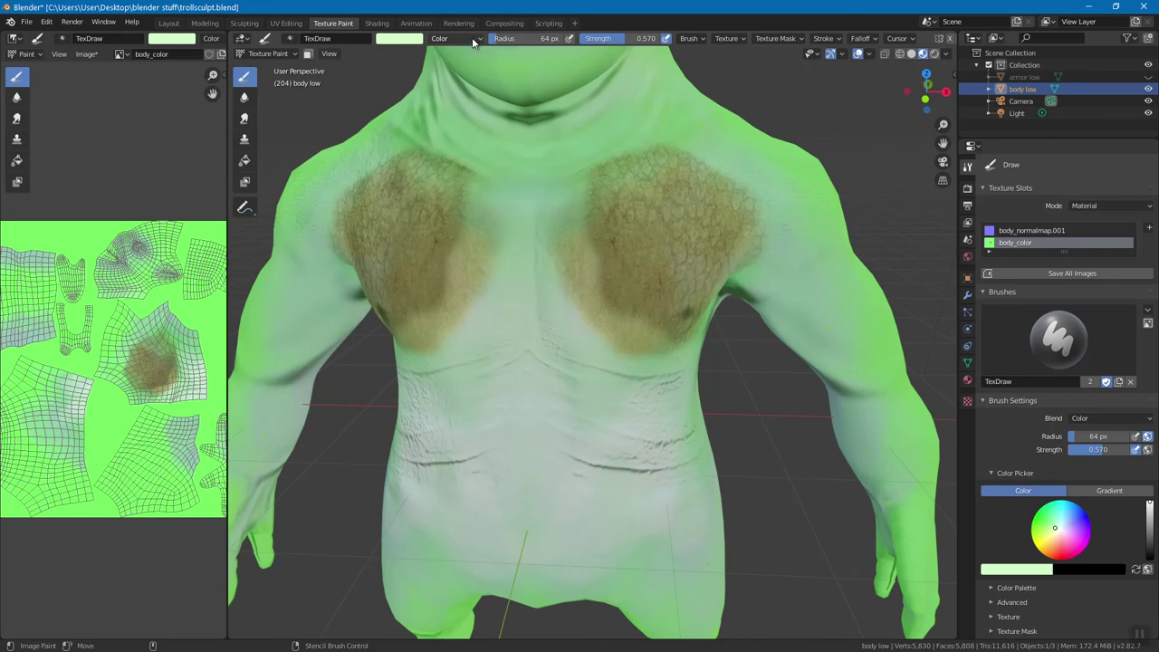
pyautogui.click(472, 40)
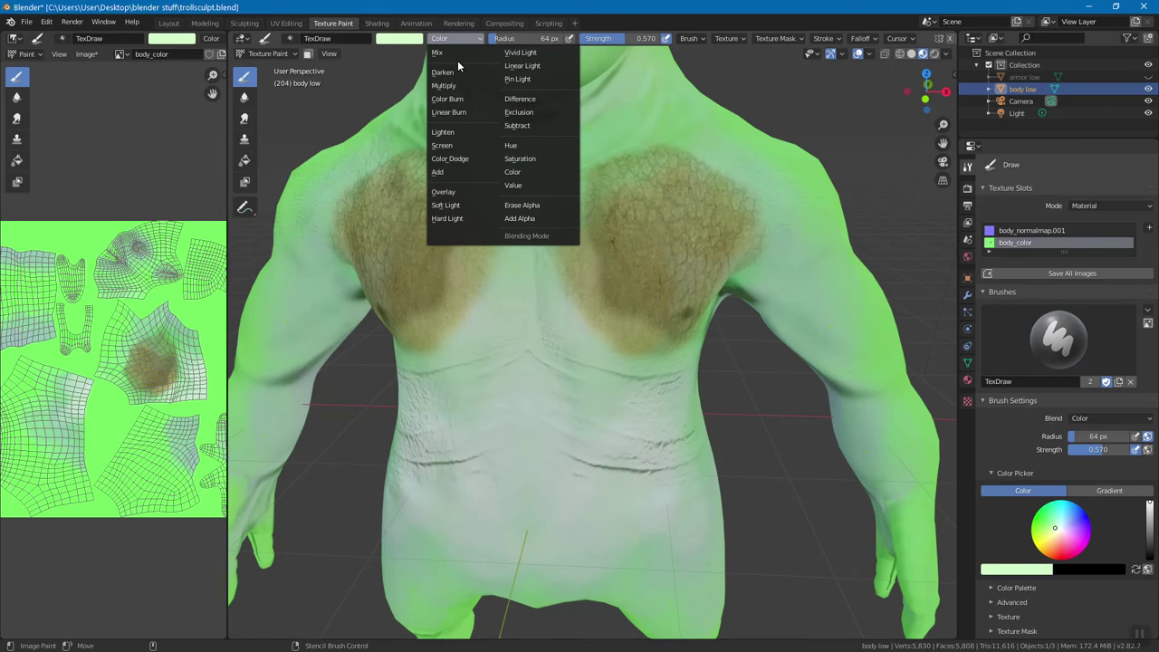
pyautogui.moveTo(630, 290); pyautogui.dragTo(605, 277, button='middle')
pyautogui.moveTo(626, 234)
pyautogui.mouseDown(button='right')
pyautogui.moveTo(606, 264)
pyautogui.moveTo(617, 255)
pyautogui.mouseUp(button='right')
# Set the brush texture mapping to View Plane and the stroke spacing to 72%
pyautogui.click(726, 38)
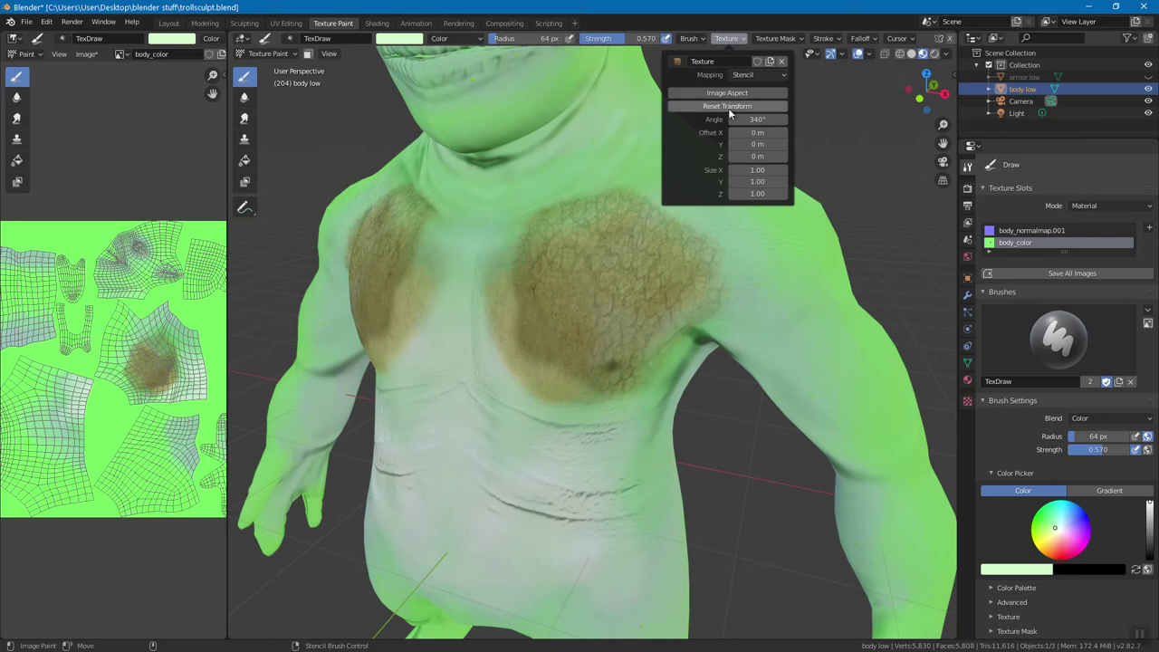
pyautogui.click(738, 76)
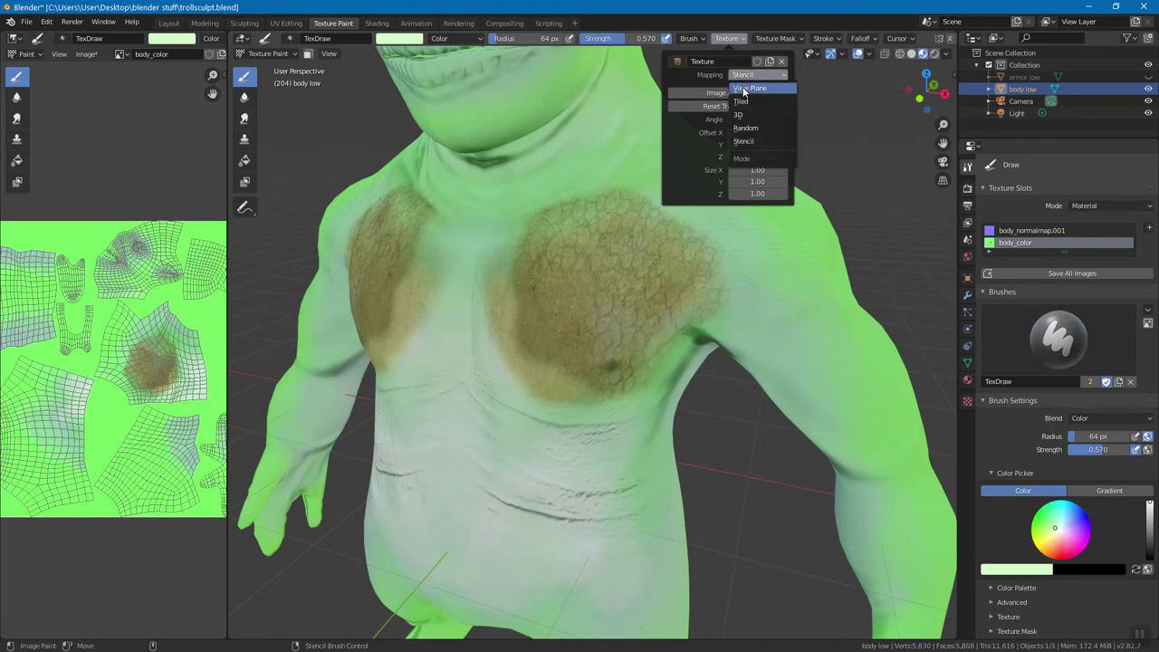
pyautogui.click(745, 88)
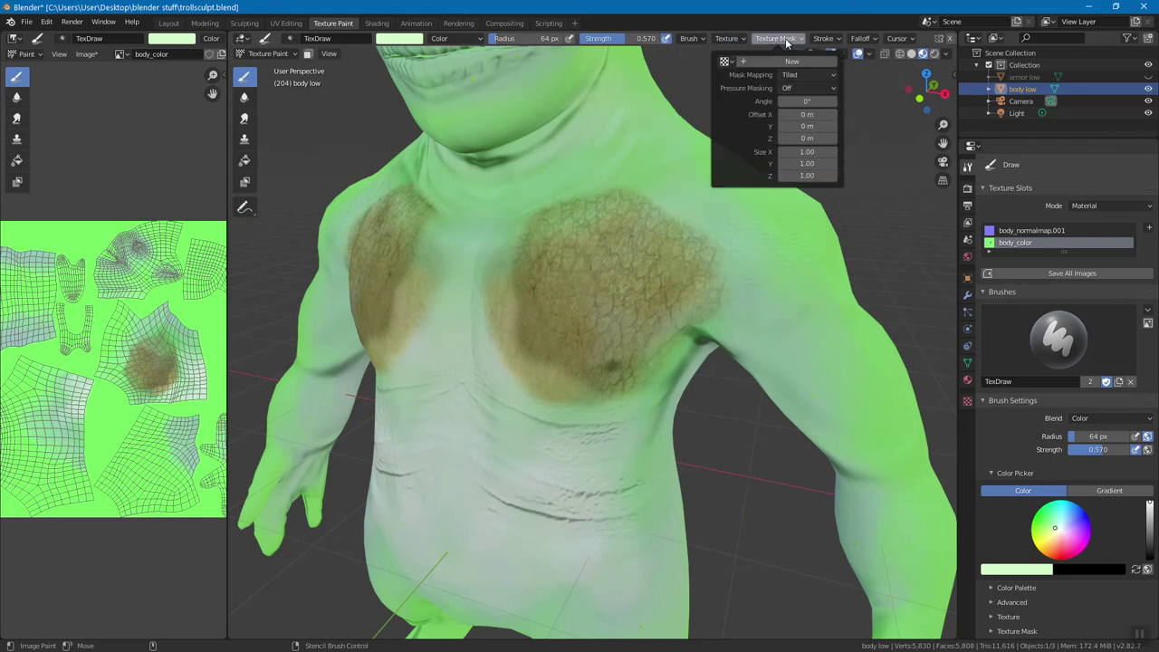
pyautogui.moveTo(795, 40)
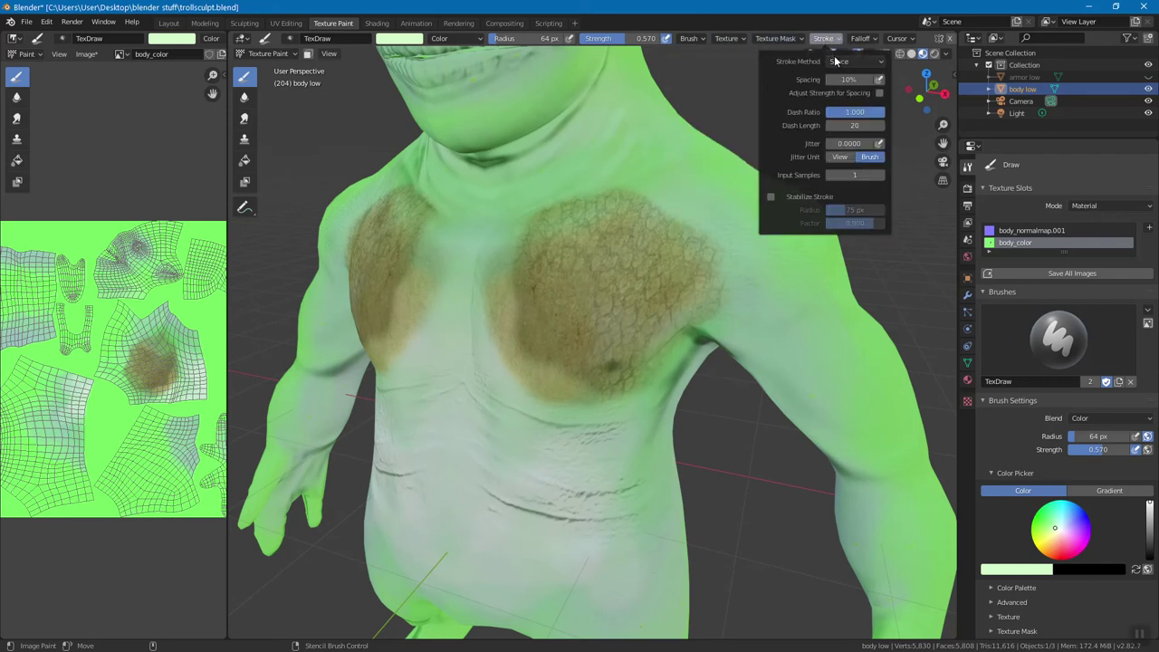
pyautogui.moveTo(834, 78)
pyautogui.mouseDown()
pyautogui.moveTo(896, 78)
pyautogui.moveTo(850, 78)
pyautogui.mouseUp()
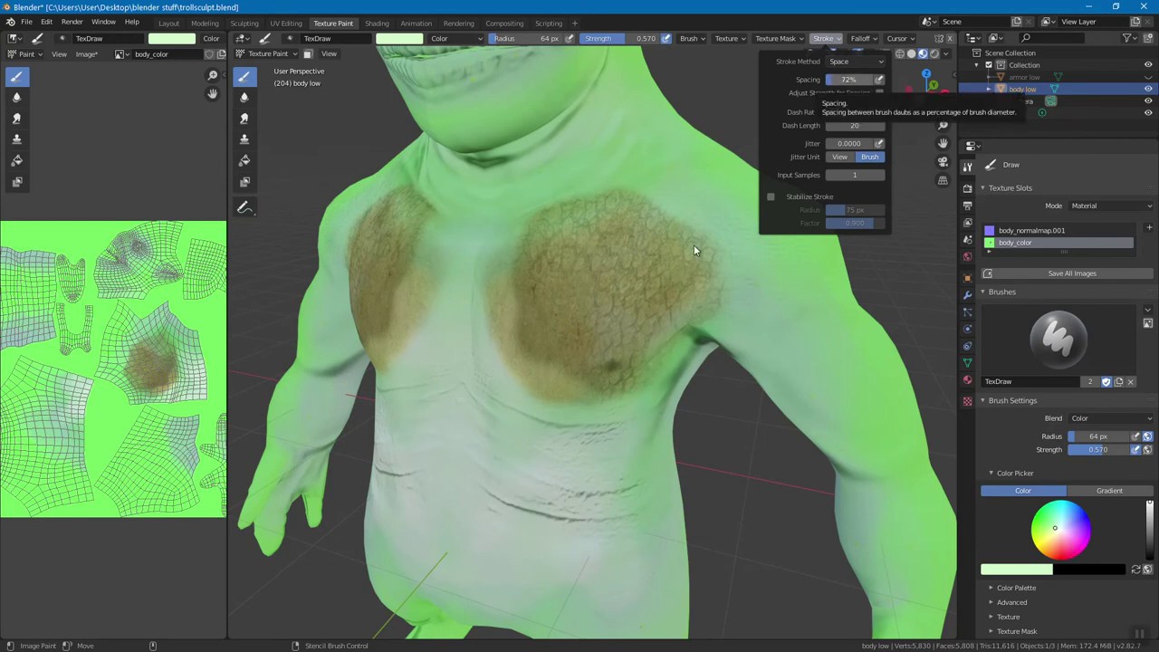
# Paint spaced skin-colored dabs across the front of the shoulder and reselect the animal skin texture for the brush
pyautogui.moveTo(709, 209); pyautogui.dragTo(669, 248, button='middle')
pyautogui.moveTo(732, 281)
pyautogui.mouseDown()
pyautogui.moveTo(698, 321)
pyautogui.moveTo(699, 358)
pyautogui.moveTo(698, 299)
pyautogui.moveTo(732, 353)
pyautogui.moveTo(750, 321)
pyautogui.moveTo(713, 263)
pyautogui.moveTo(665, 263)
pyautogui.moveTo(609, 222)
pyautogui.moveTo(660, 238)
pyautogui.mouseUp()
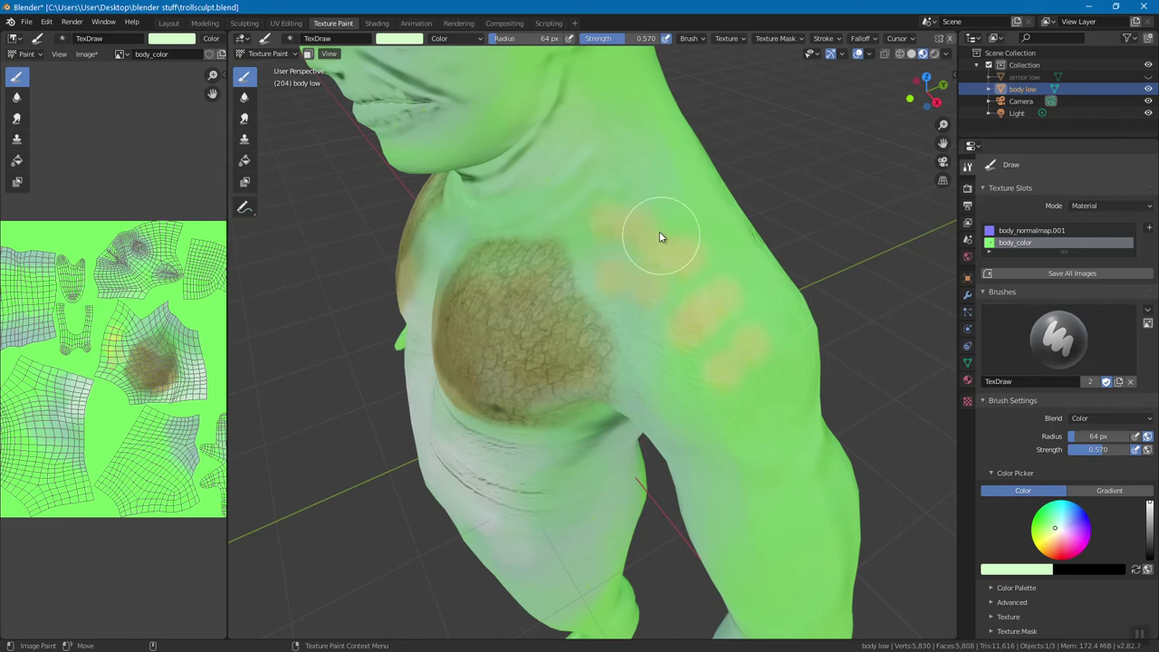
pyautogui.click(733, 38)
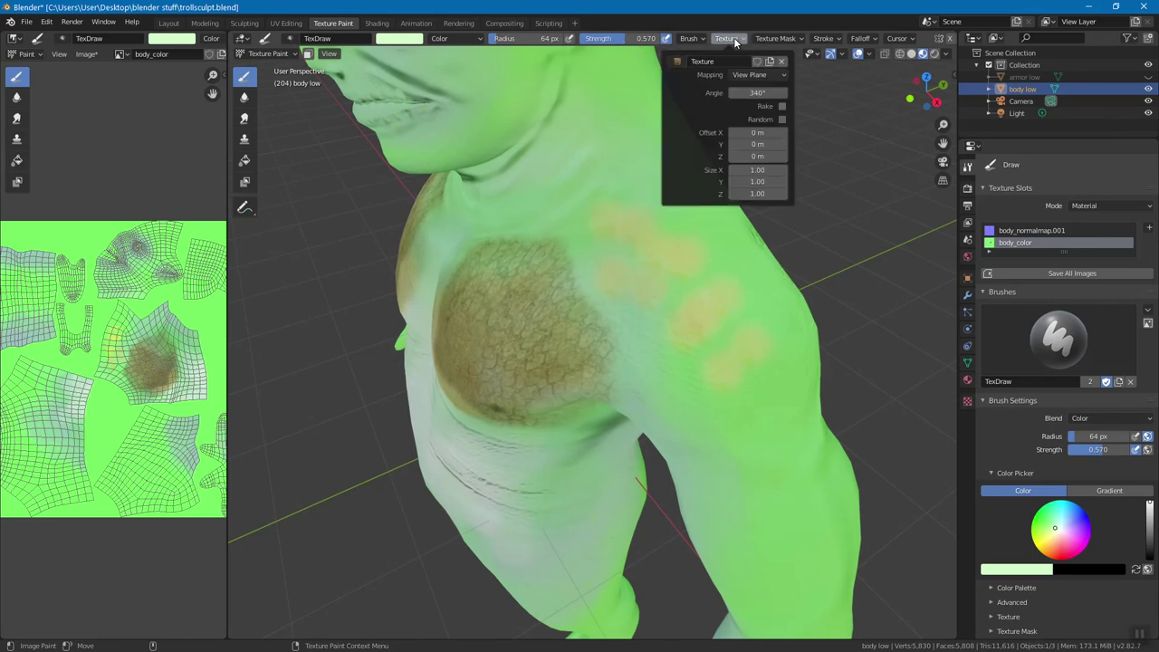
pyautogui.click(681, 60)
pyautogui.click(686, 97)
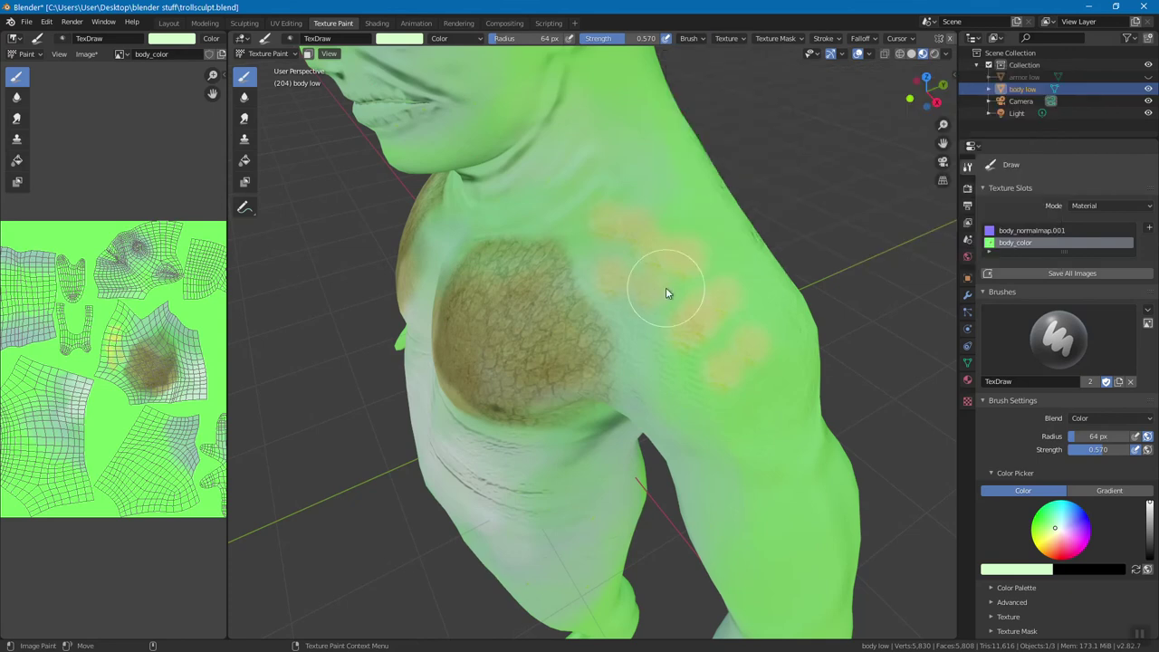
# Scatter separate skin-colored spots over the side of the shoulder and down the outer upper arm in Color mode
pyautogui.moveTo(694, 316)
pyautogui.mouseDown(button='middle')
pyautogui.moveTo(634, 308)
pyautogui.moveTo(597, 238)
pyautogui.mouseUp(button='middle')
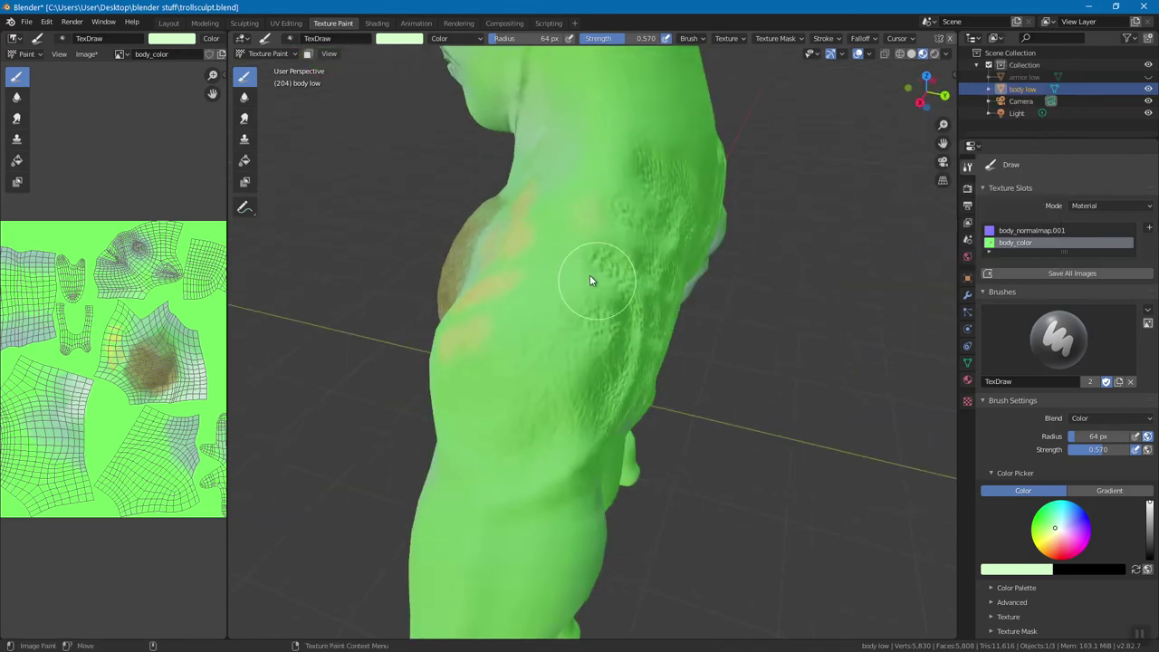
pyautogui.moveTo(564, 456); pyautogui.dragTo(634, 390, button='middle')
pyautogui.click(737, 457)
pyautogui.click(650, 338)
pyautogui.click(641, 280)
pyautogui.click(655, 388)
pyautogui.click(678, 352)
pyautogui.click(695, 407)
pyautogui.click(681, 438)
pyautogui.click(695, 493)
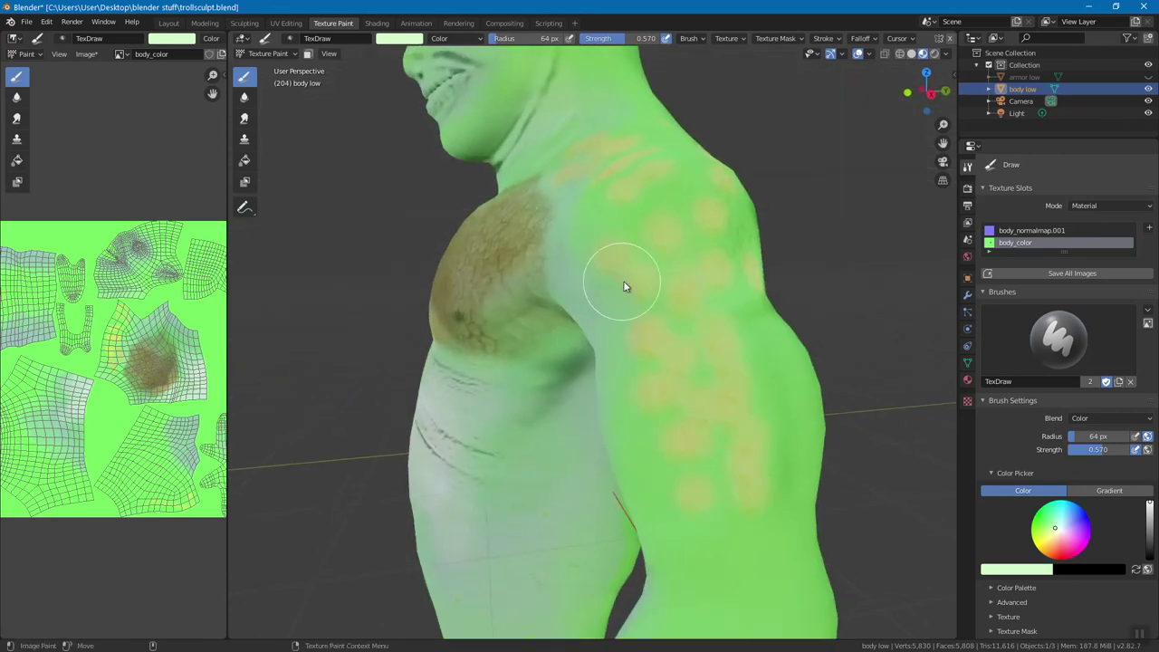
# Set the brush's stroke method to Drag Dot, try a dab on the back of the shoulder, and undo it
pyautogui.moveTo(613, 277); pyautogui.dragTo(683, 213, button='middle')
pyautogui.click(822, 38)
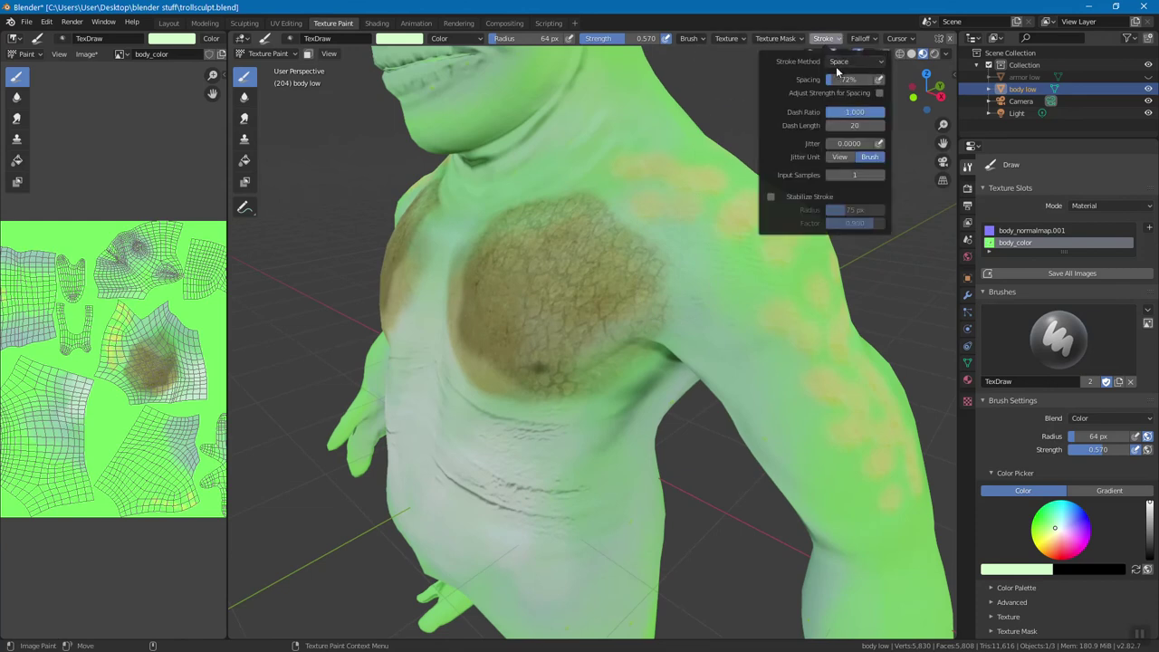
pyautogui.click(841, 62)
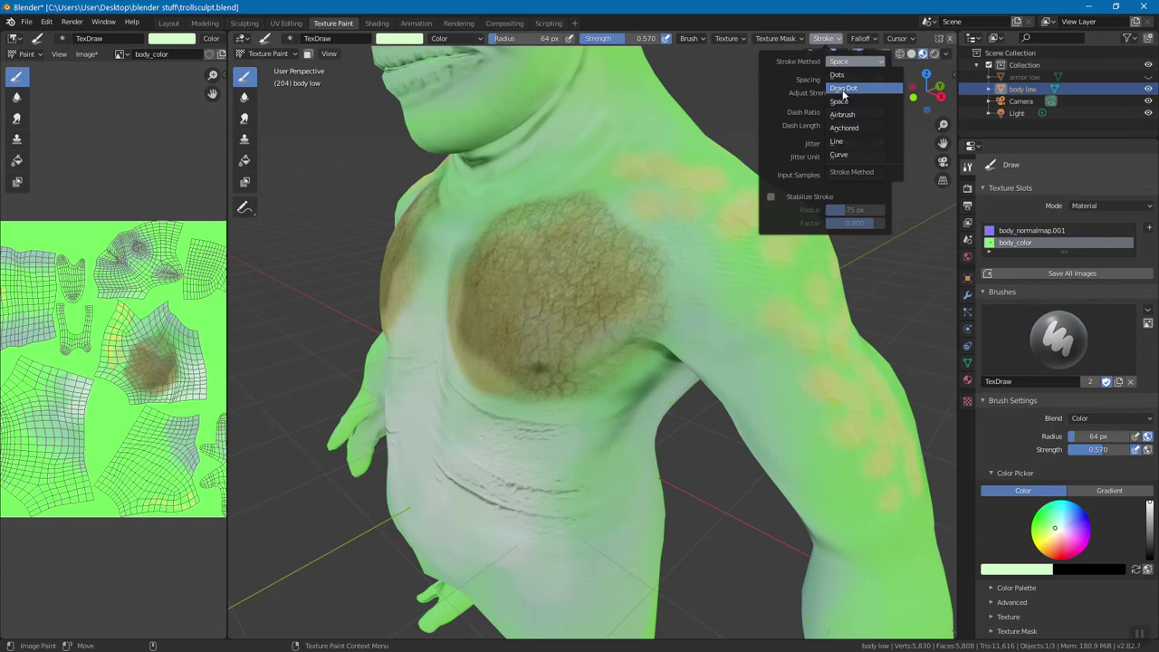
pyautogui.click(841, 90)
pyautogui.moveTo(738, 120)
pyautogui.mouseDown(button='middle')
pyautogui.moveTo(551, 200)
pyautogui.moveTo(605, 135)
pyautogui.mouseUp(button='middle')
pyautogui.moveTo(609, 168)
pyautogui.mouseDown()
pyautogui.moveTo(589, 202)
pyautogui.moveTo(622, 201)
pyautogui.mouseUp()
pyautogui.hotkey('ctrl', 'z')
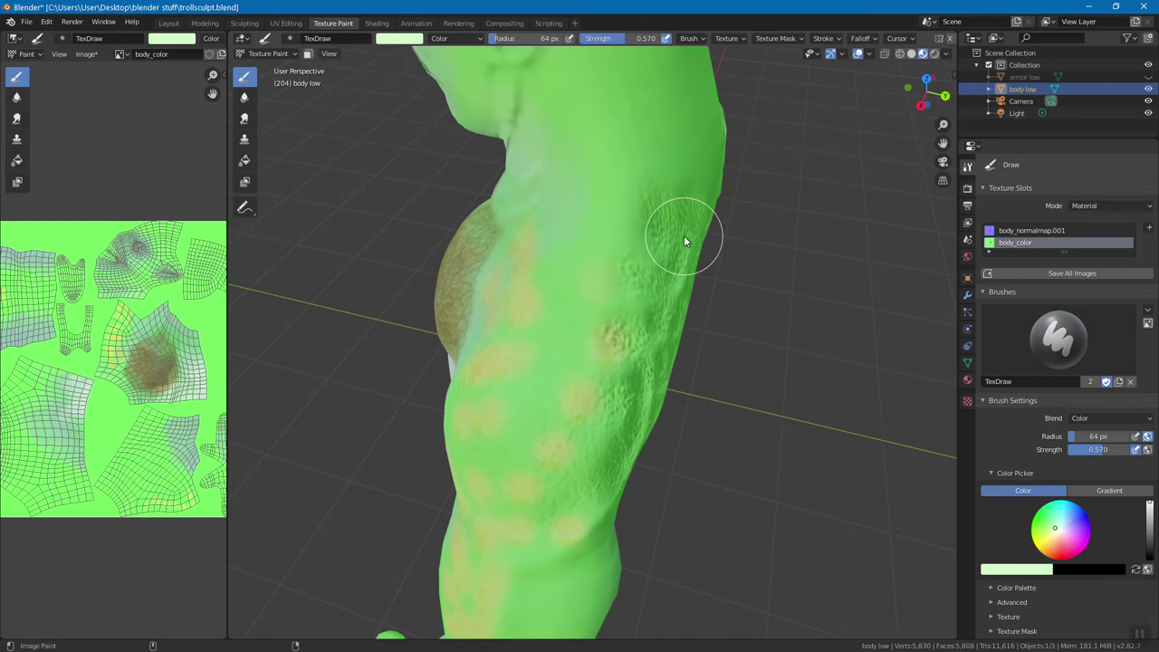
pyautogui.moveTo(770, 85)
pyautogui.mouseDown(button='middle')
pyautogui.moveTo(691, 181)
pyautogui.moveTo(712, 253)
pyautogui.moveTo(739, 261)
pyautogui.mouseUp(button='middle')
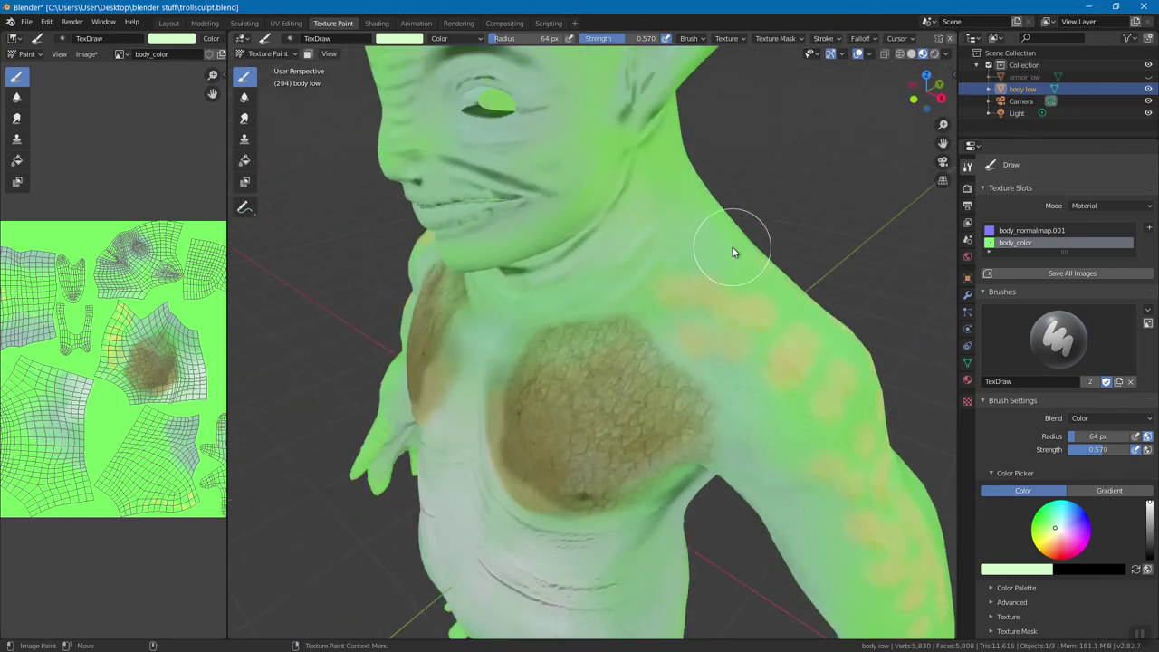
# Duplicate the brush texture and load dm_scale3.PSD from the zbrush alphas 2011 folder as its image
pyautogui.click(967, 402)
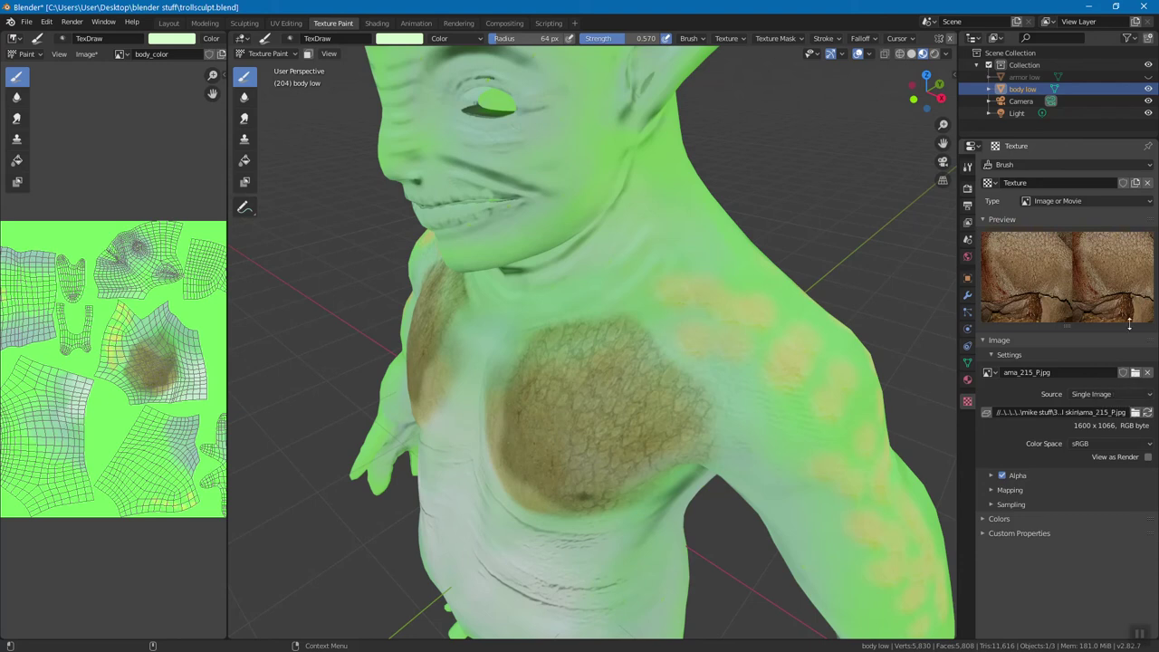
pyautogui.click(1136, 183)
pyautogui.click(1135, 372)
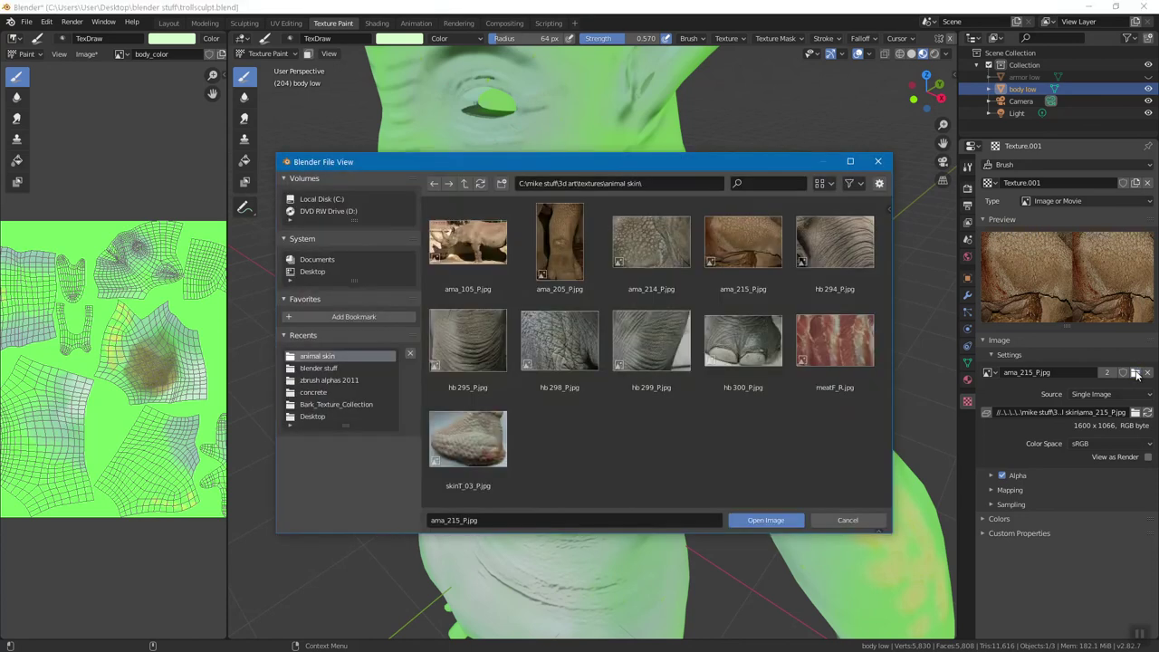
pyautogui.click(337, 381)
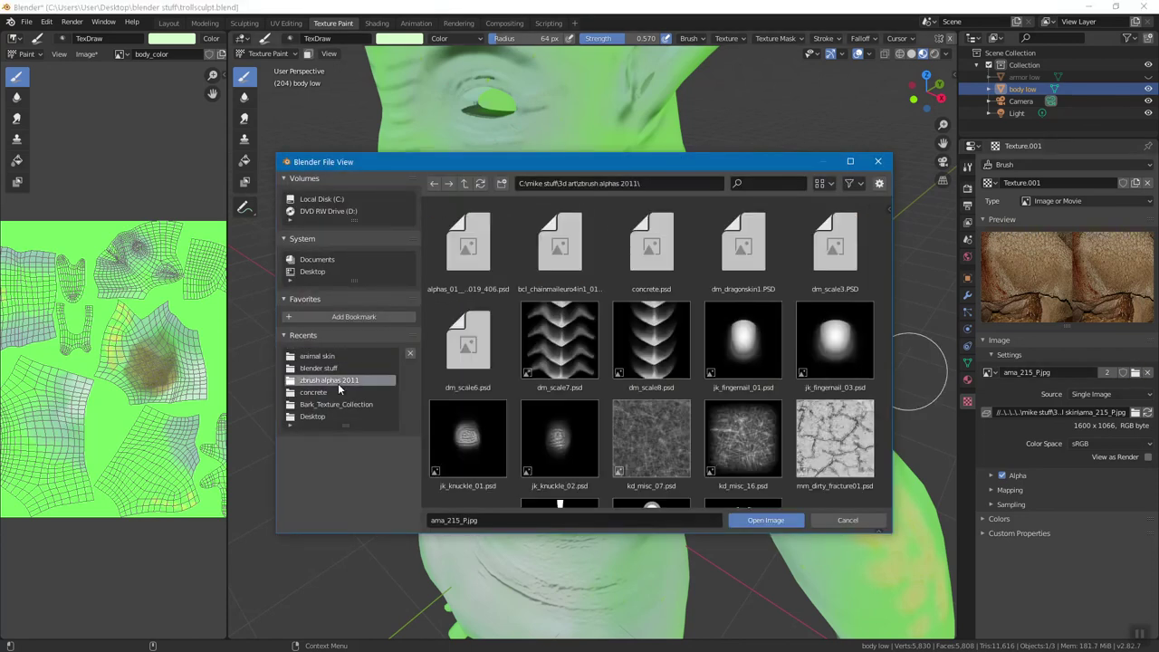
pyautogui.scroll(-5, 745, 358)
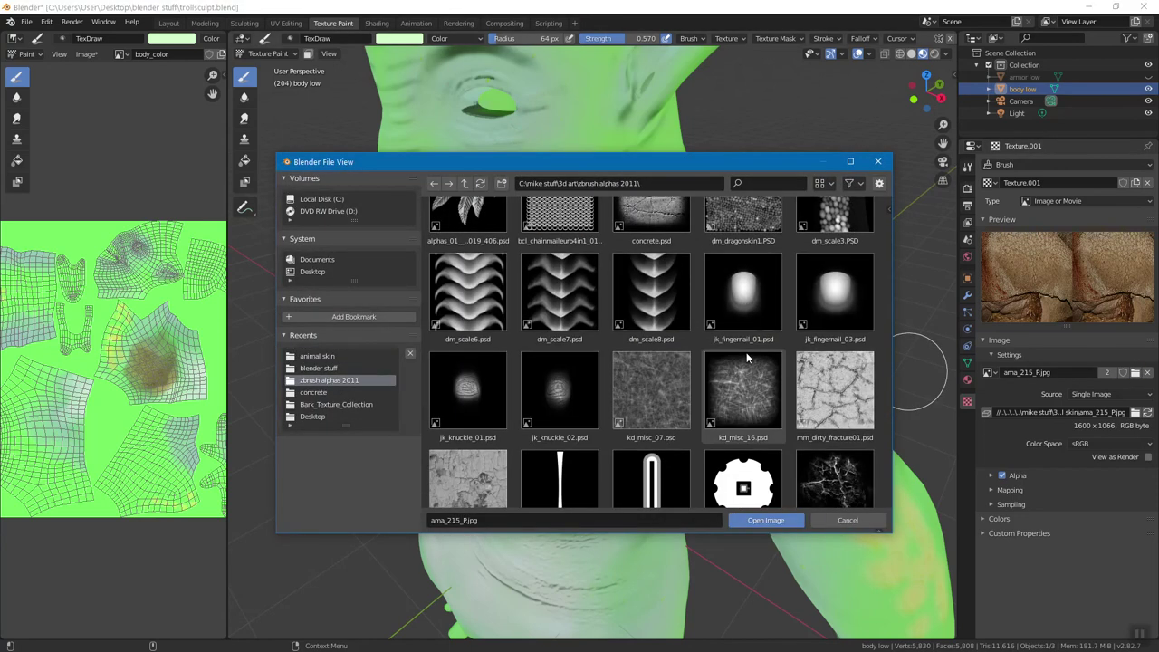
pyautogui.scroll(-2, 746, 358)
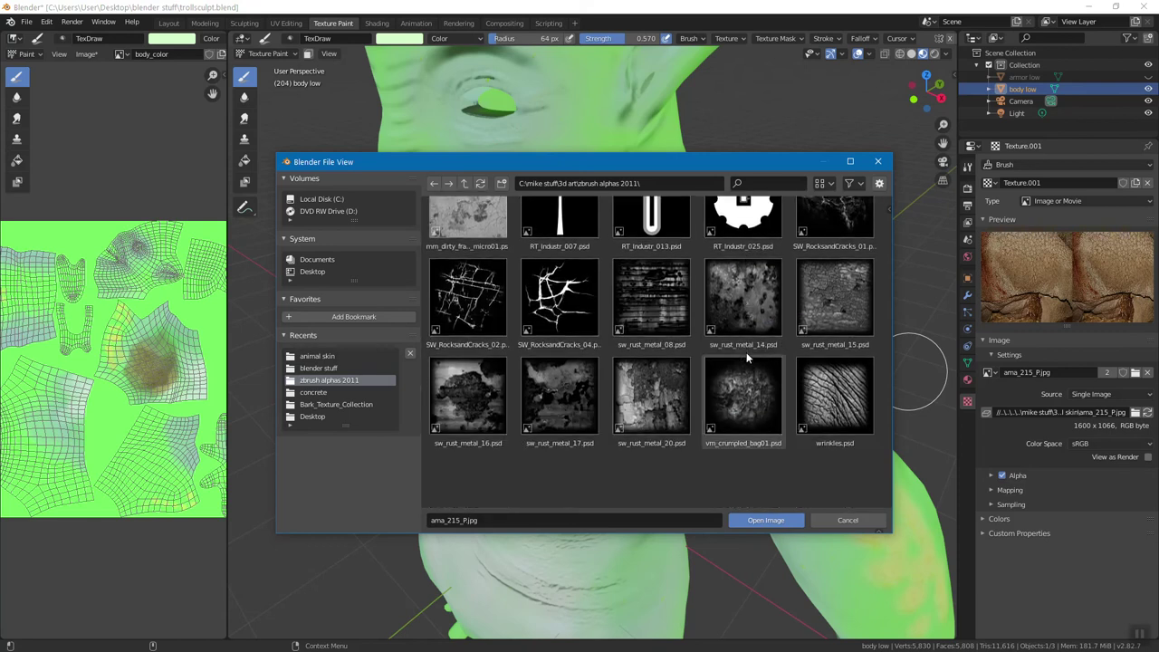
pyautogui.scroll(7, 746, 357)
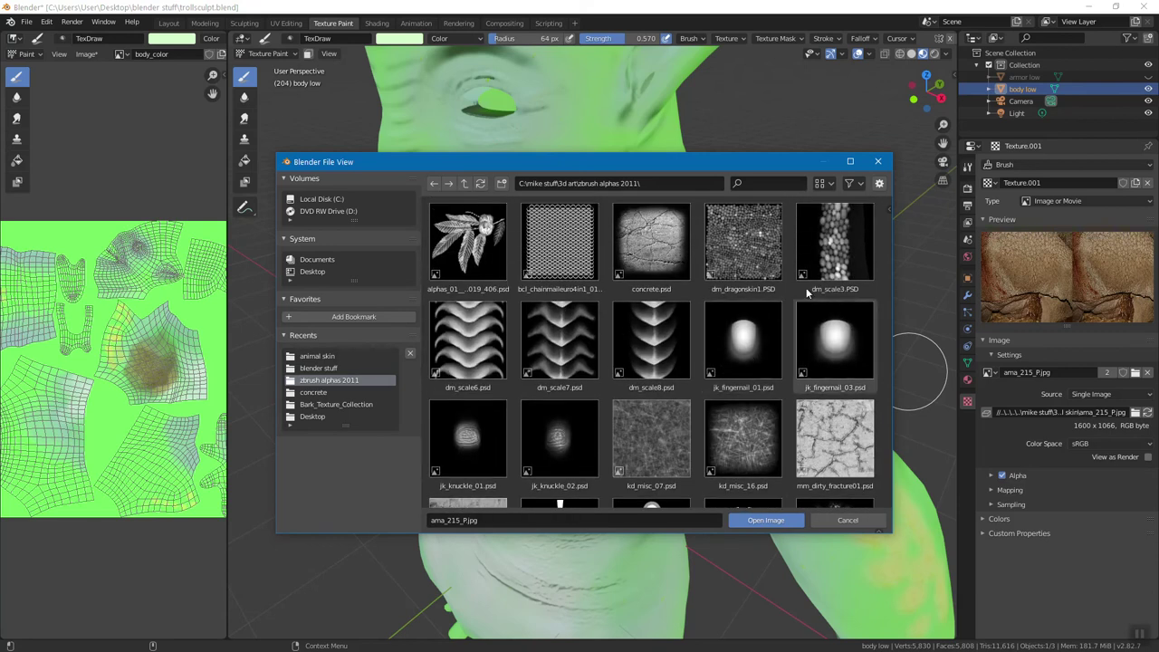
pyautogui.click(833, 244)
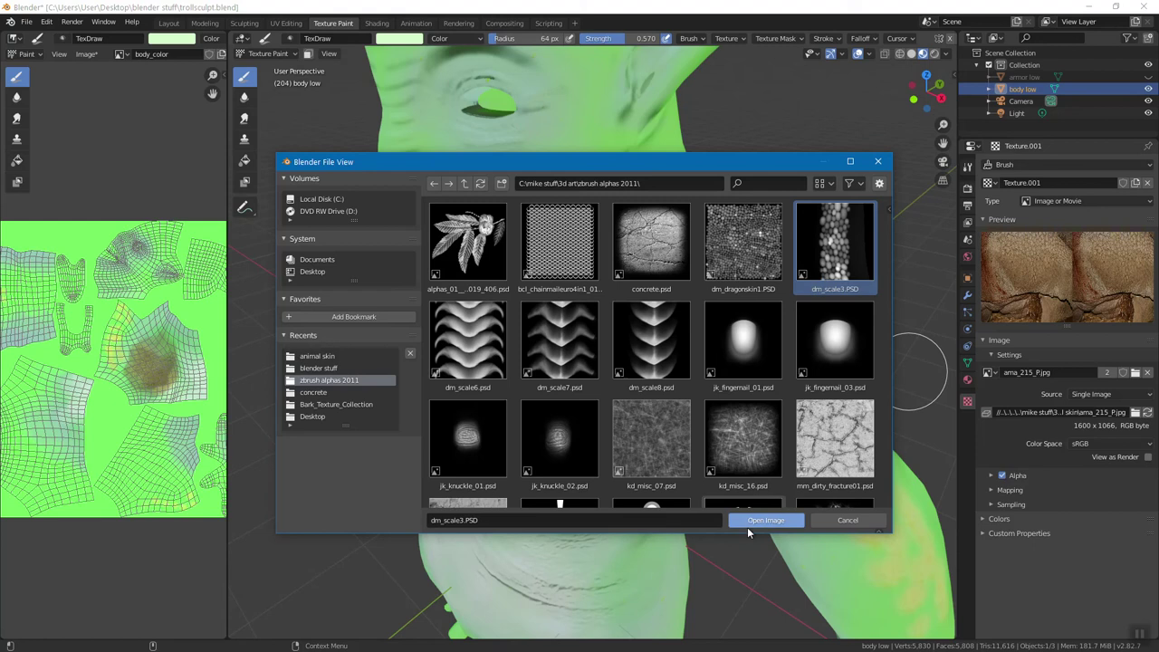
pyautogui.click(764, 520)
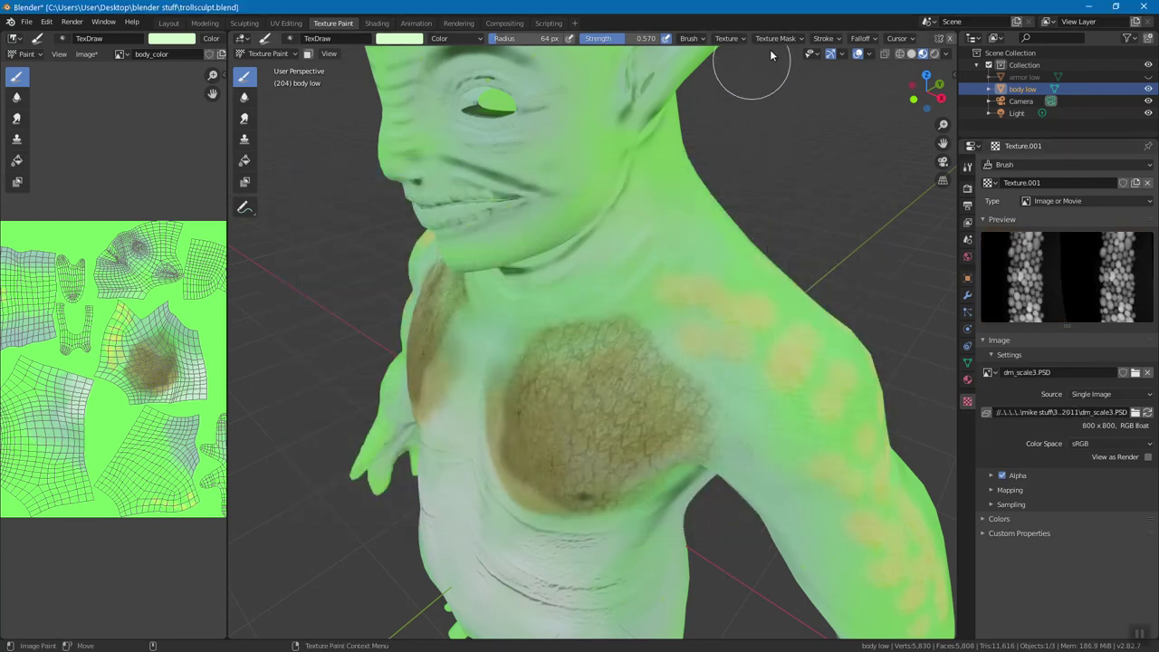
# Choose Texture.001 as the brush texture and set the stroke method to Anchored
pyautogui.click(729, 38)
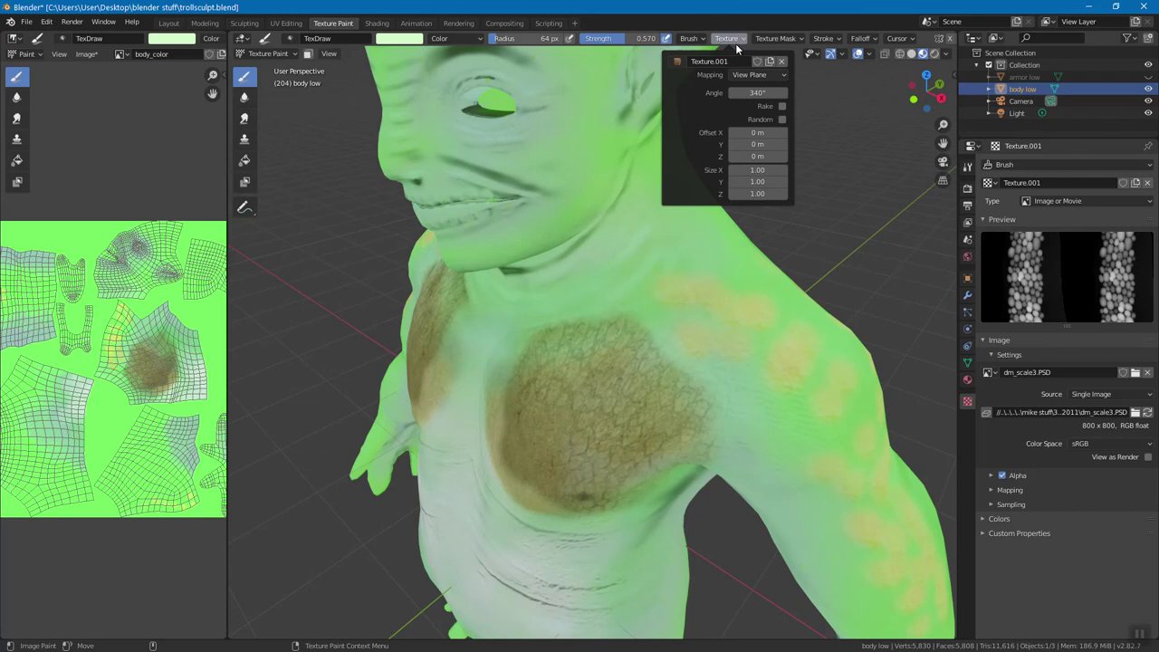
pyautogui.click(677, 63)
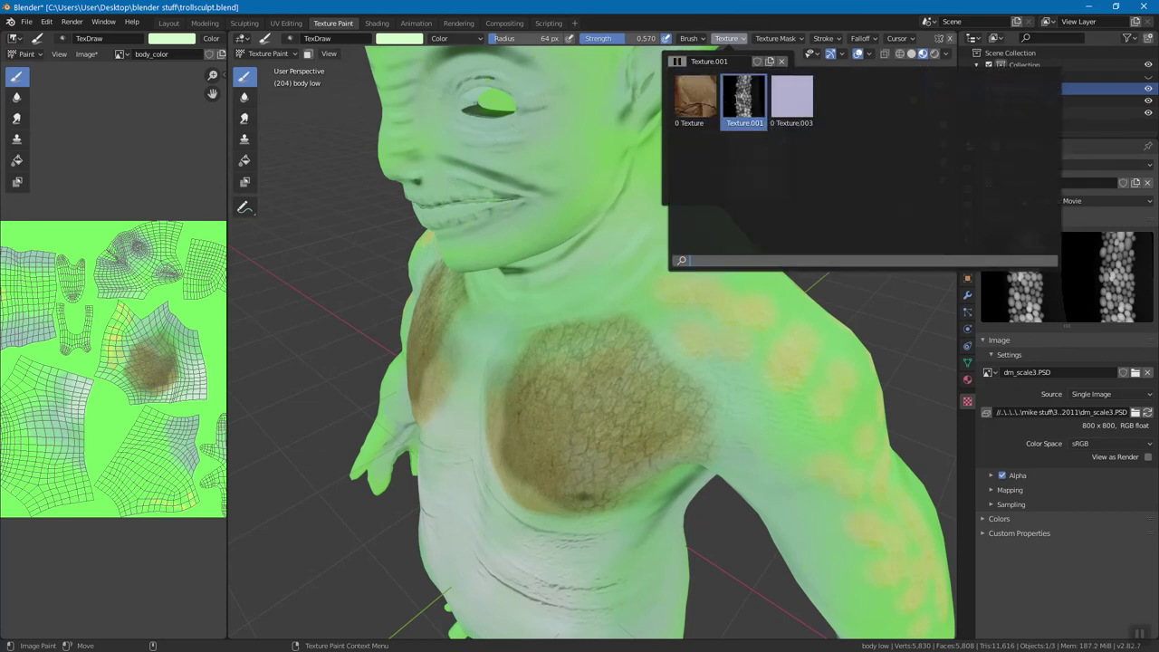
pyautogui.click(744, 100)
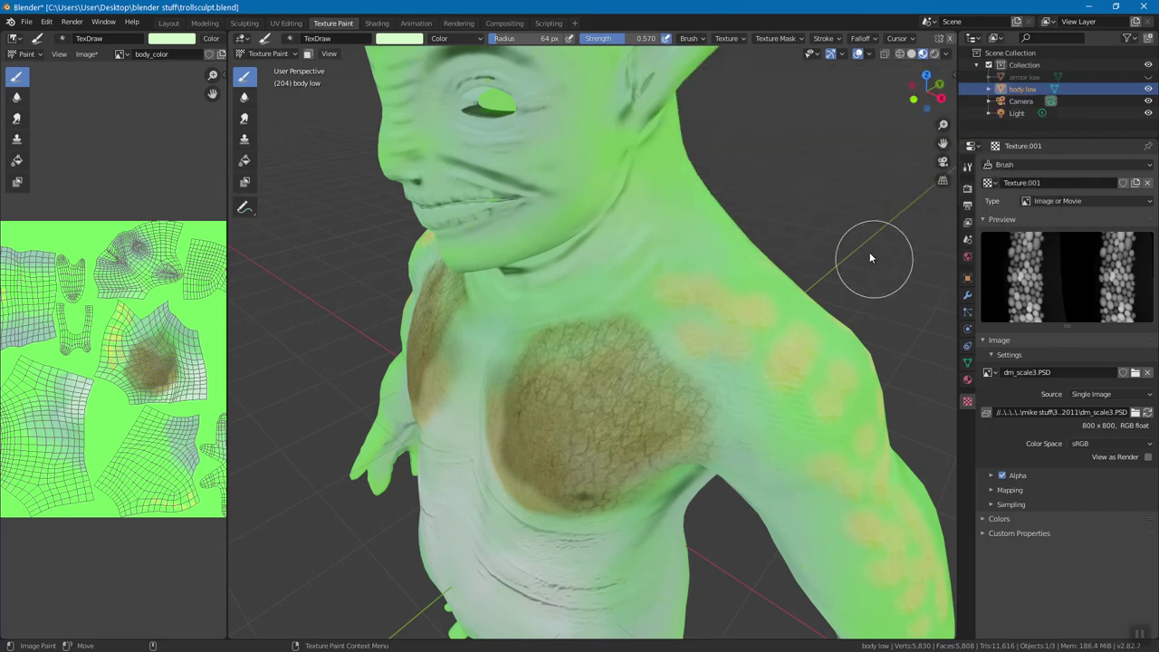
pyautogui.click(832, 42)
pyautogui.click(839, 59)
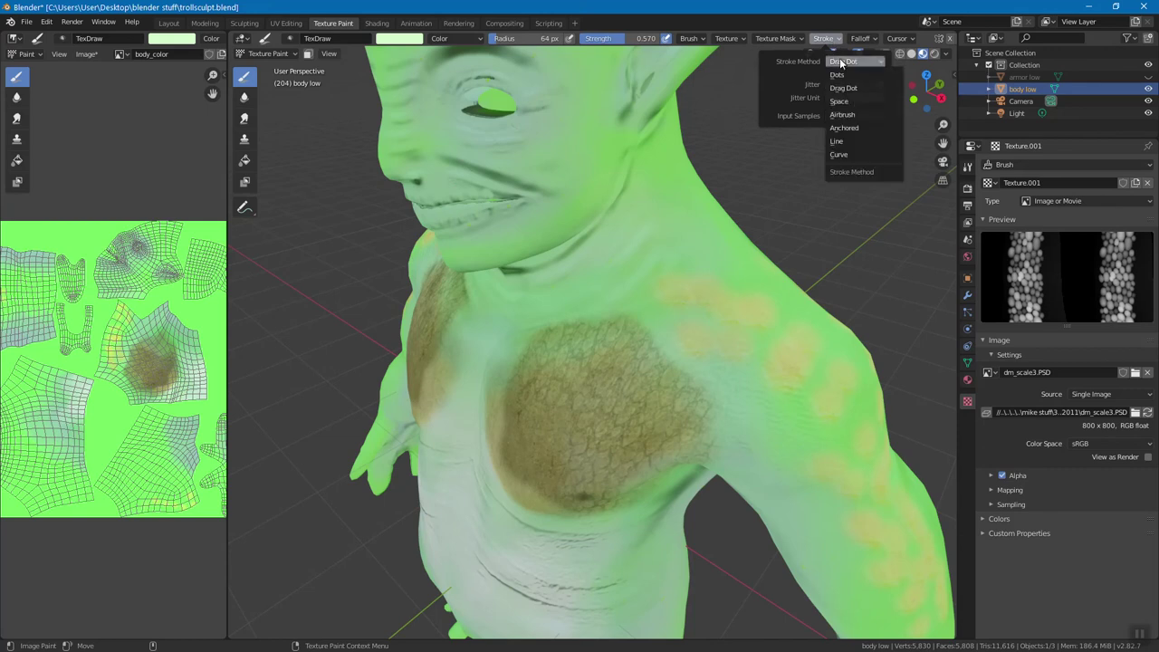
pyautogui.click(864, 128)
# Set the brush color to a dark green with hue 0.268, saturation 0.953 and value 0.340
pyautogui.moveTo(679, 305); pyautogui.dragTo(605, 310, button='middle')
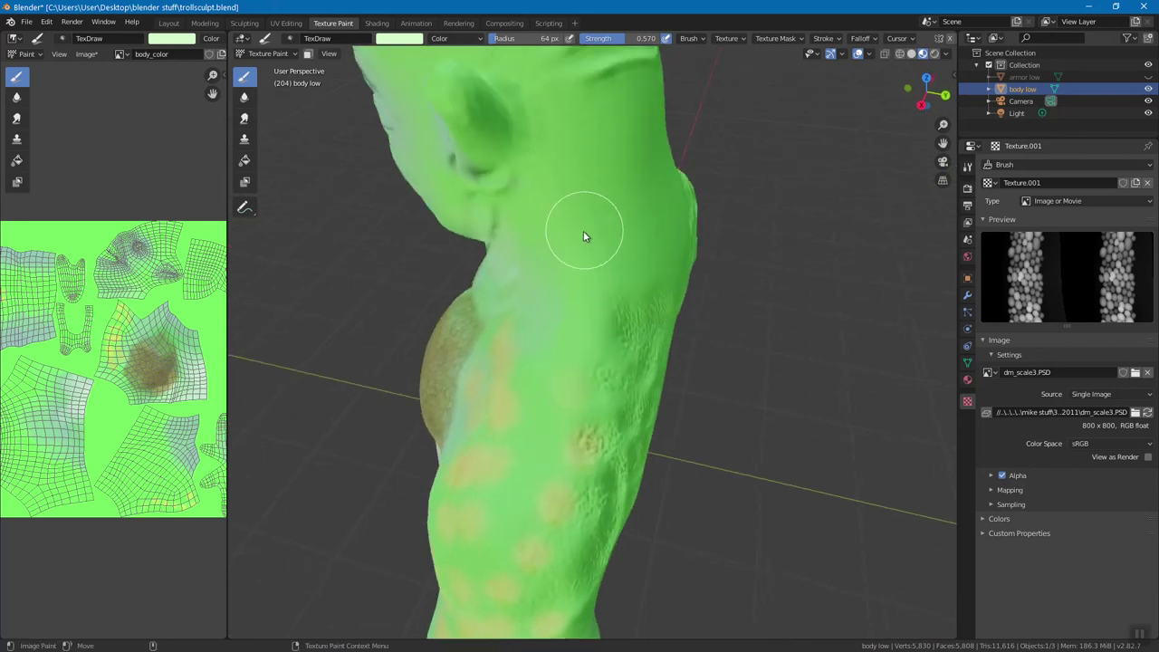
pyautogui.click(399, 38)
pyautogui.moveTo(420, 119); pyautogui.dragTo(384, 89)
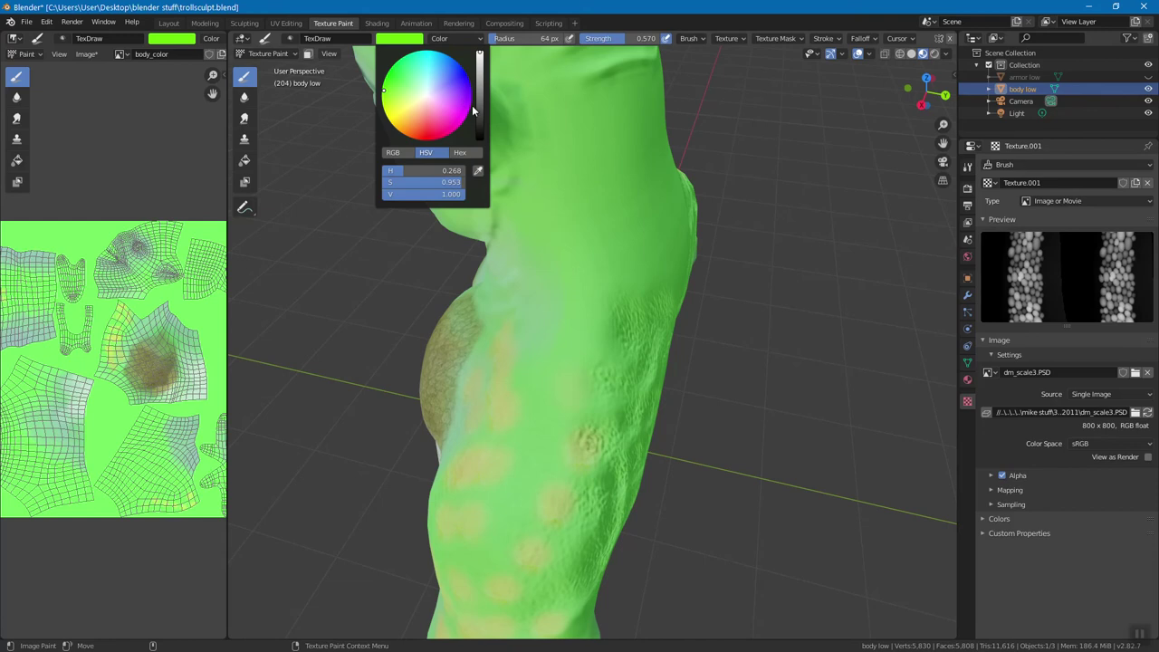
pyautogui.moveTo(480, 97)
pyautogui.mouseDown()
pyautogui.moveTo(481, 131)
pyautogui.moveTo(481, 110)
pyautogui.mouseUp()
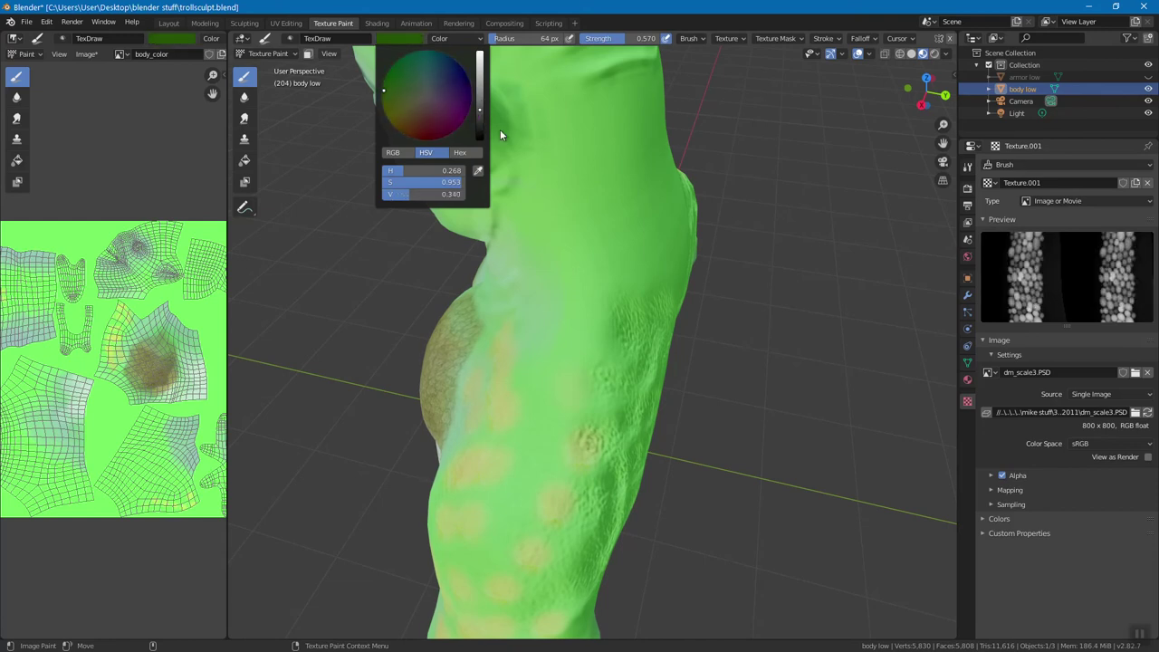
# Try anchored green dabs with the scale texture on the back of the neck and undo them
pyautogui.press('f')
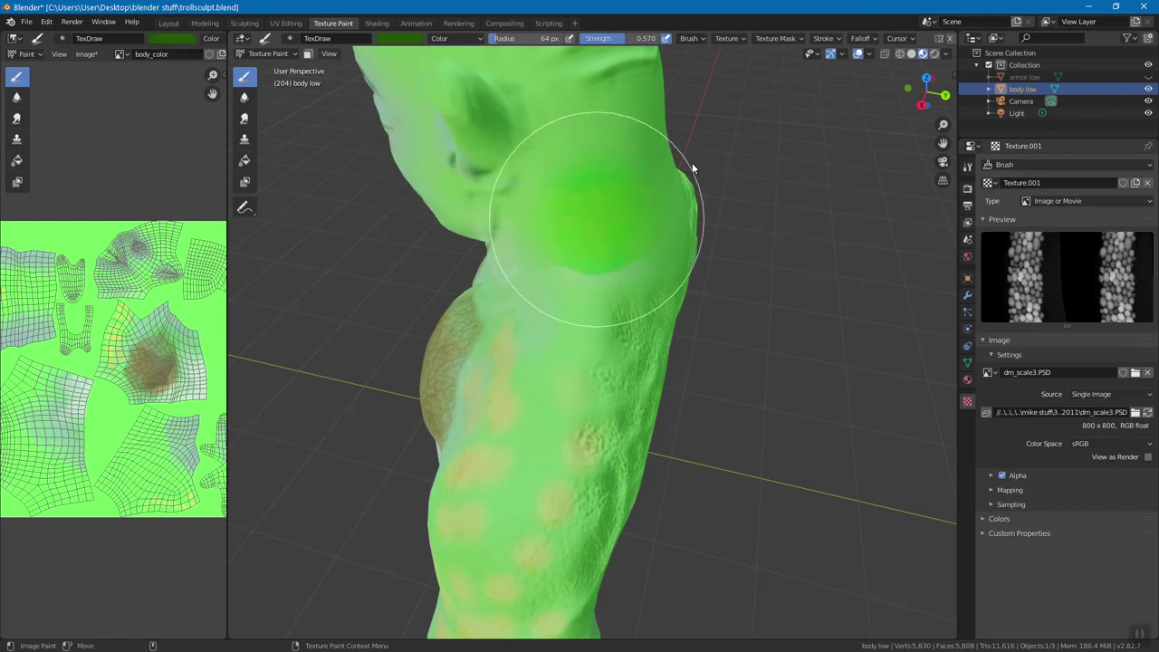
pyautogui.press('Escape')
pyautogui.moveTo(672, 205)
pyautogui.mouseDown(button='middle')
pyautogui.moveTo(632, 235)
pyautogui.moveTo(563, 226)
pyautogui.mouseUp(button='middle')
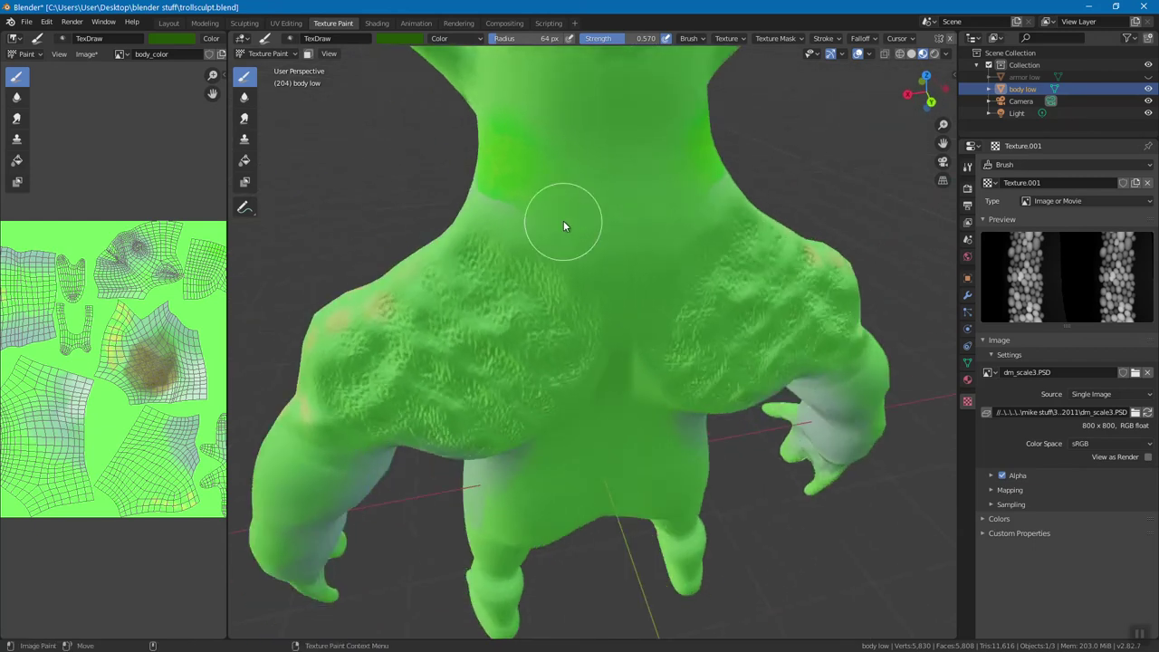
pyautogui.moveTo(585, 284)
pyautogui.mouseDown(button='middle')
pyautogui.moveTo(576, 293)
pyautogui.moveTo(696, 326)
pyautogui.moveTo(615, 323)
pyautogui.moveTo(606, 303)
pyautogui.mouseUp(button='middle')
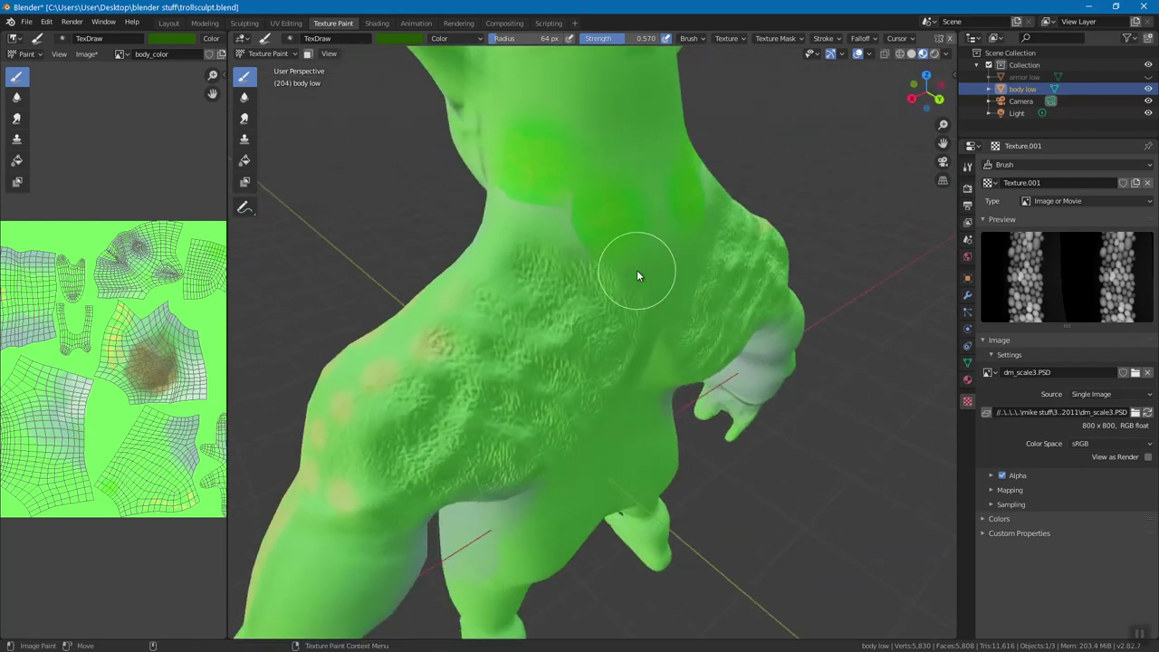
pyautogui.hotkey('ctrl', 'z')
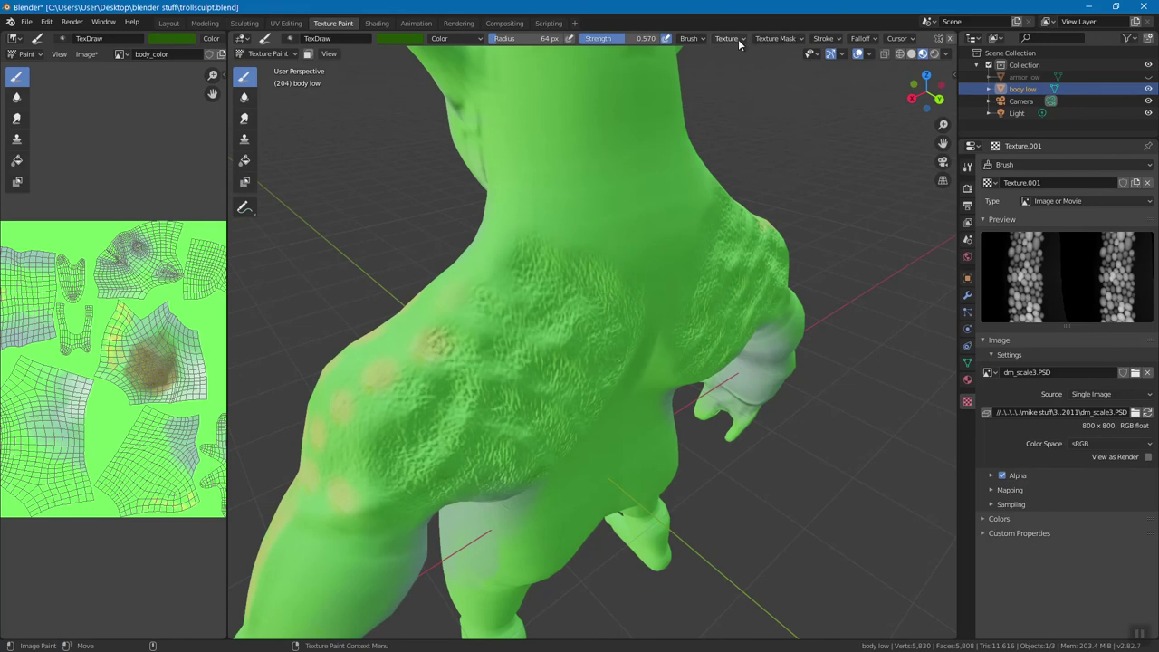
# Remove the texture from the brush and assign the scale image Texture.001 as its texture mask
pyautogui.click(739, 40)
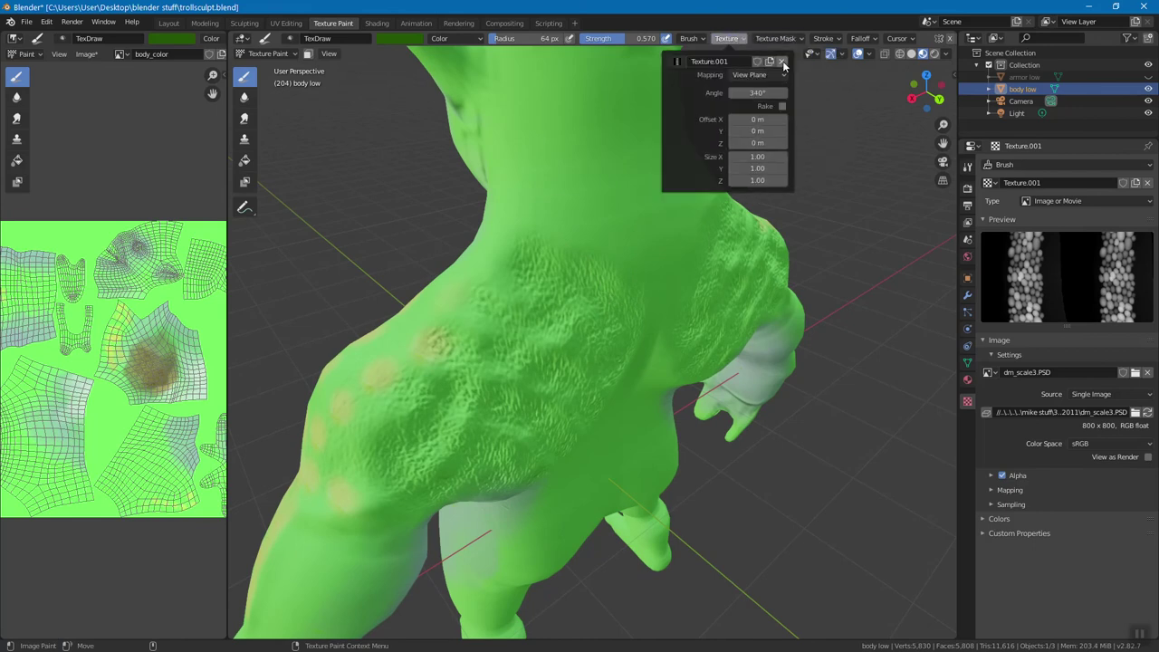
pyautogui.moveTo(793, 37)
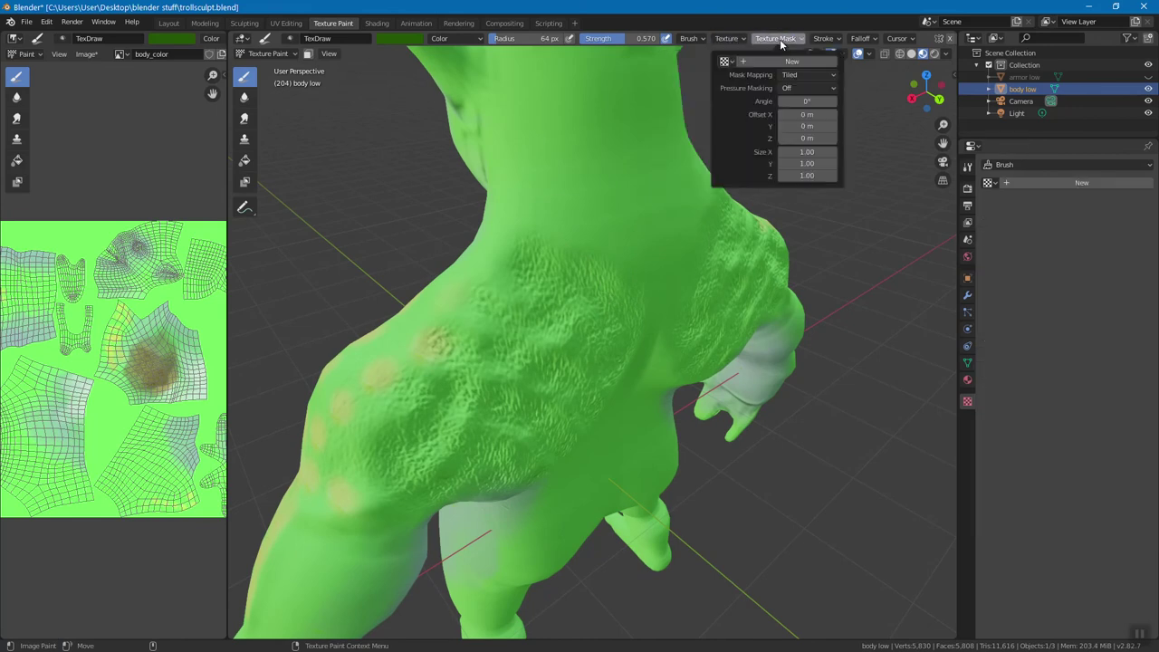
pyautogui.click(728, 60)
pyautogui.click(760, 95)
pyautogui.click(796, 75)
pyautogui.moveTo(822, 38)
pyautogui.press('f')
pyautogui.press('Escape')
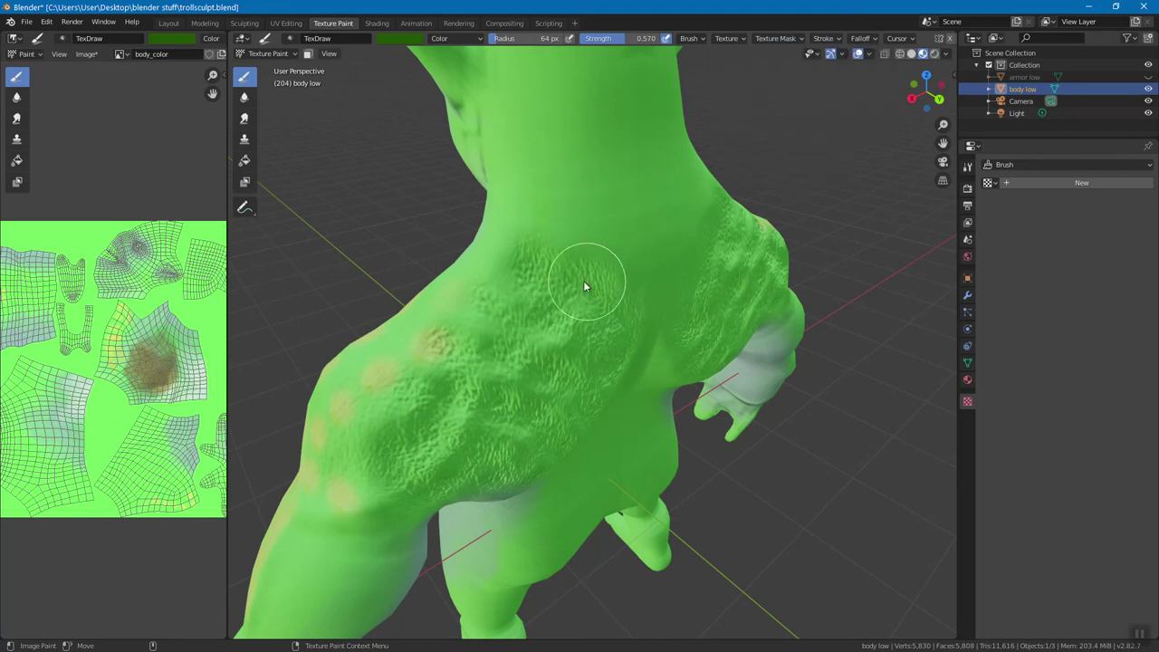
pyautogui.moveTo(583, 281); pyautogui.dragTo(511, 261, button='middle')
pyautogui.moveTo(579, 351); pyautogui.dragTo(656, 344, button='middle')
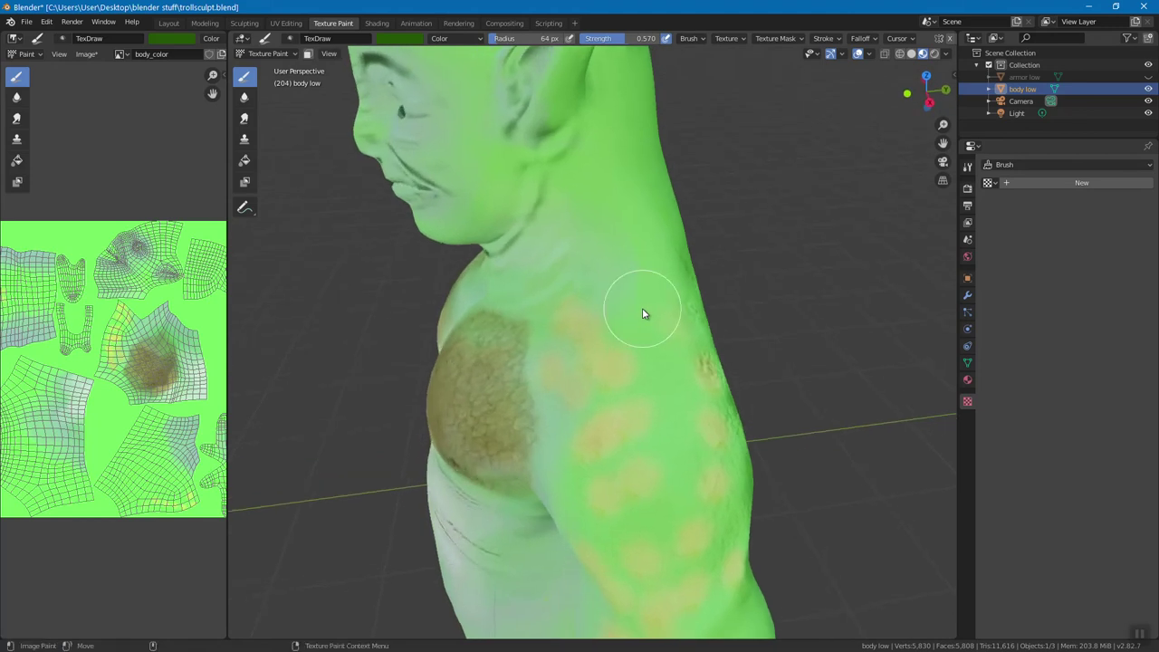
# Review the texture mask settings and assign Texture.001 as the brush texture again
pyautogui.click(770, 39)
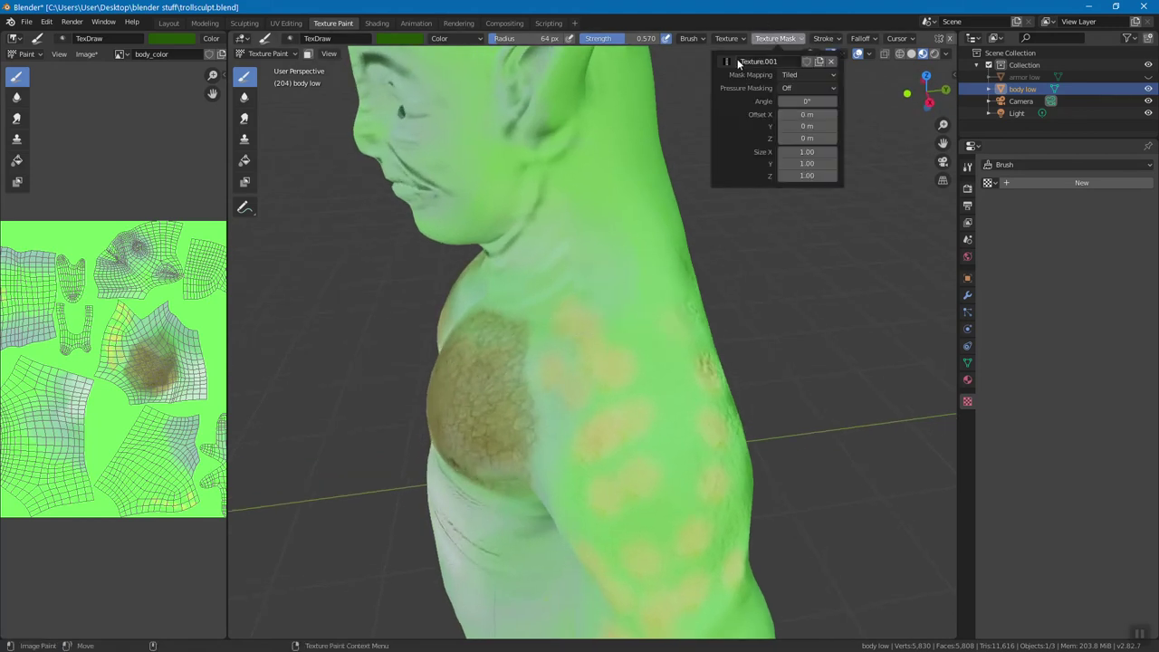
pyautogui.click(738, 39)
pyautogui.click(738, 39)
pyautogui.click(676, 61)
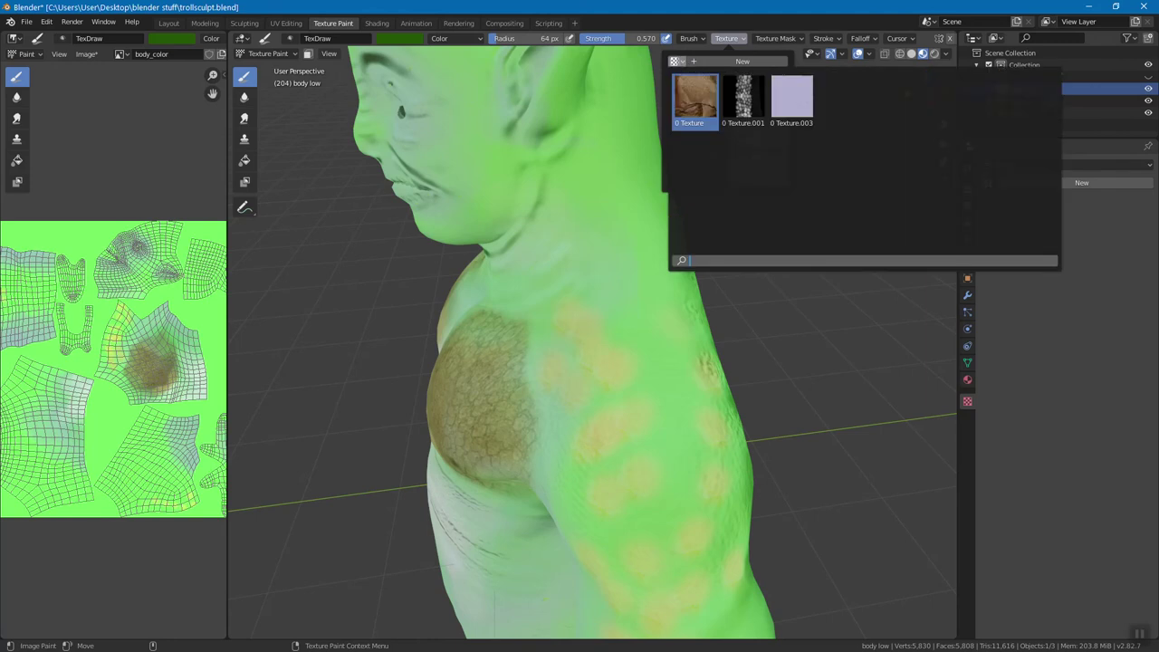
pyautogui.click(747, 103)
pyautogui.click(757, 75)
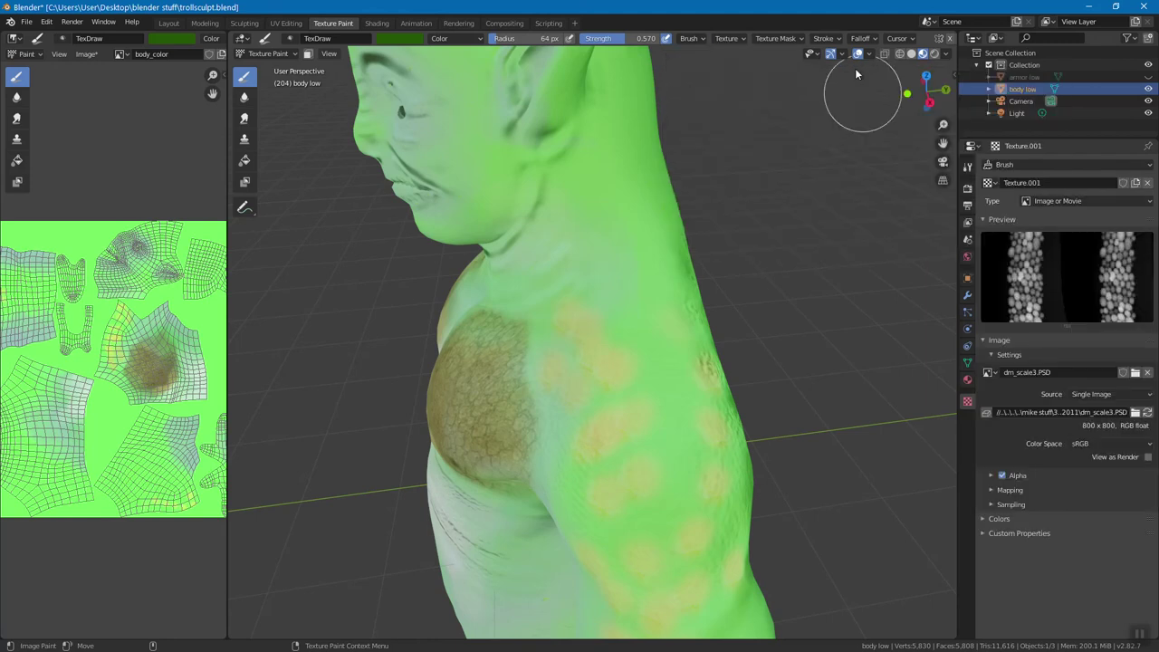
pyautogui.click(823, 38)
# Try several anchored green scale dabs across the back of the neck and shoulders, and undo them
pyautogui.moveTo(628, 283)
pyautogui.mouseDown(button='middle')
pyautogui.moveTo(662, 298)
pyautogui.moveTo(556, 259)
pyautogui.mouseUp(button='middle')
pyautogui.moveTo(556, 244)
pyautogui.mouseDown()
pyautogui.moveTo(600, 300)
pyautogui.moveTo(588, 323)
pyautogui.mouseUp()
pyautogui.moveTo(588, 323)
pyautogui.mouseDown(button='middle')
pyautogui.moveTo(528, 322)
pyautogui.moveTo(512, 335)
pyautogui.mouseUp(button='middle')
pyautogui.moveTo(512, 335); pyautogui.dragTo(489, 357)
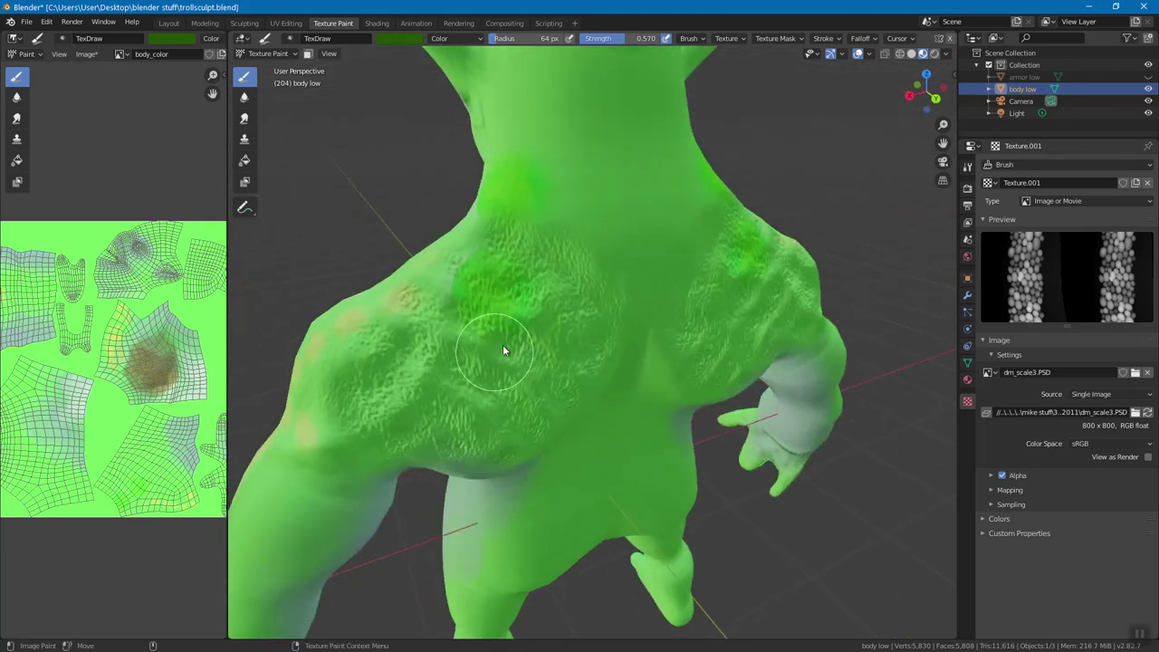
pyautogui.moveTo(553, 285)
pyautogui.mouseDown(button='middle')
pyautogui.moveTo(600, 295)
pyautogui.moveTo(567, 270)
pyautogui.mouseUp(button='middle')
pyautogui.moveTo(568, 270)
pyautogui.mouseDown()
pyautogui.moveTo(594, 313)
pyautogui.moveTo(632, 313)
pyautogui.moveTo(648, 201)
pyautogui.moveTo(617, 198)
pyautogui.mouseUp()
pyautogui.moveTo(617, 198)
pyautogui.mouseDown(button='middle')
pyautogui.moveTo(605, 284)
pyautogui.moveTo(637, 279)
pyautogui.moveTo(566, 269)
pyautogui.moveTo(596, 260)
pyautogui.mouseUp(button='middle')
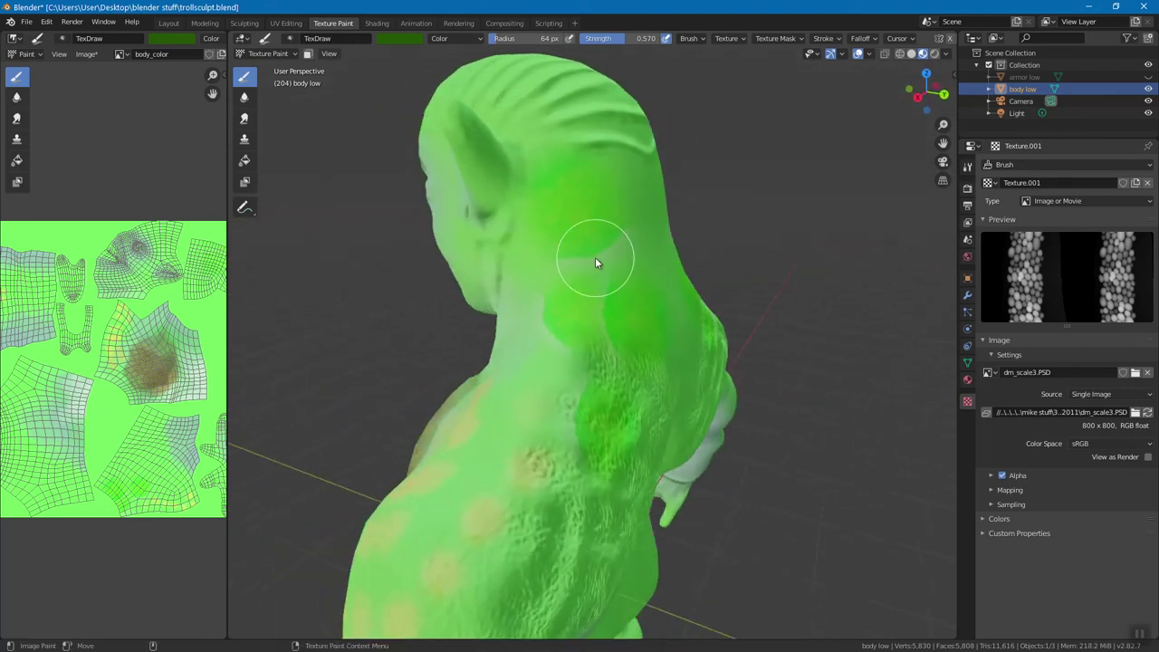
pyautogui.hotkey('ctrl', 'z')
pyautogui.hotkey('ctrl', 'z')
pyautogui.hotkey('ctrl', 'z')
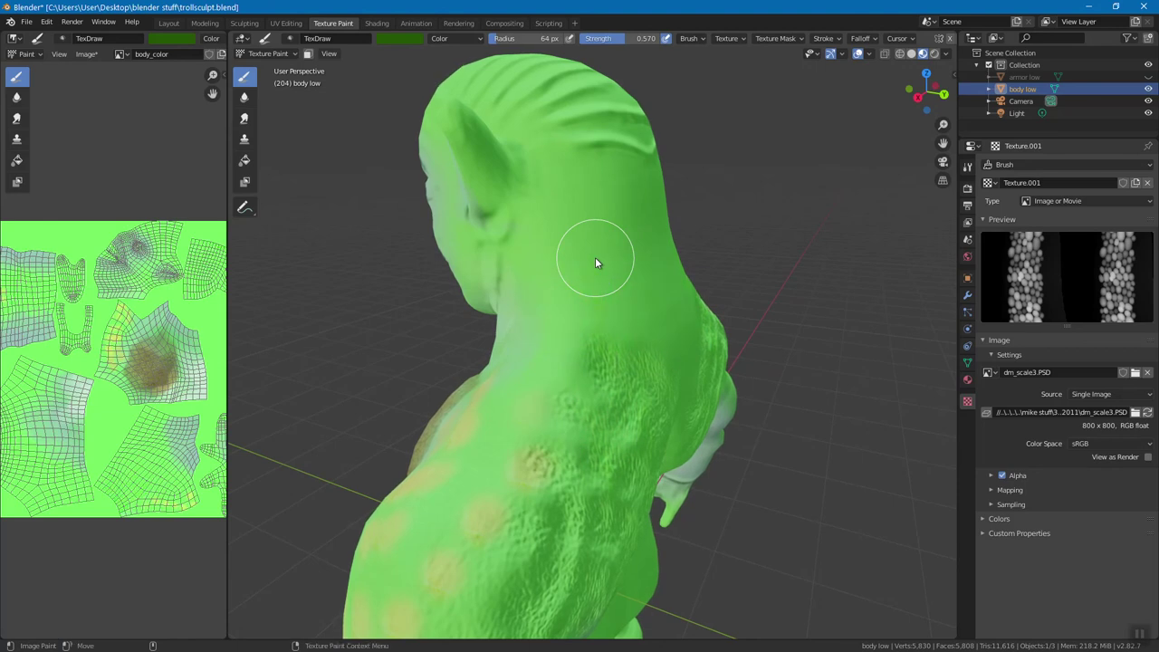
# Review the available mapping modes of the brush texture and the available stroke methods
pyautogui.moveTo(595, 257); pyautogui.dragTo(574, 284, button='middle')
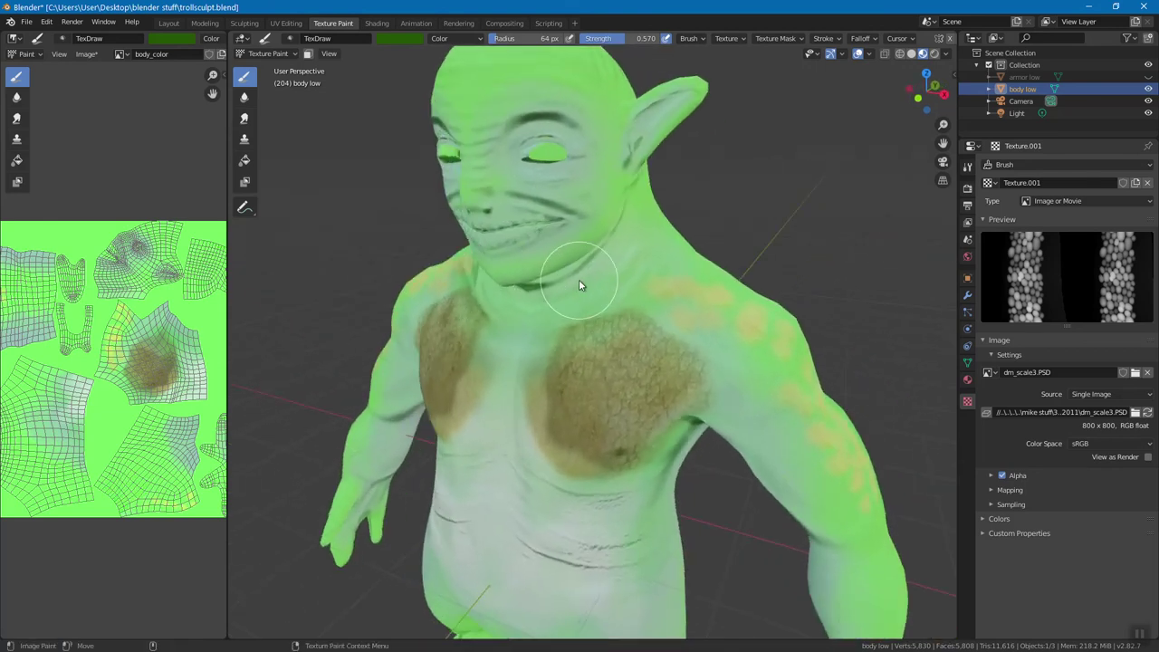
pyautogui.click(743, 39)
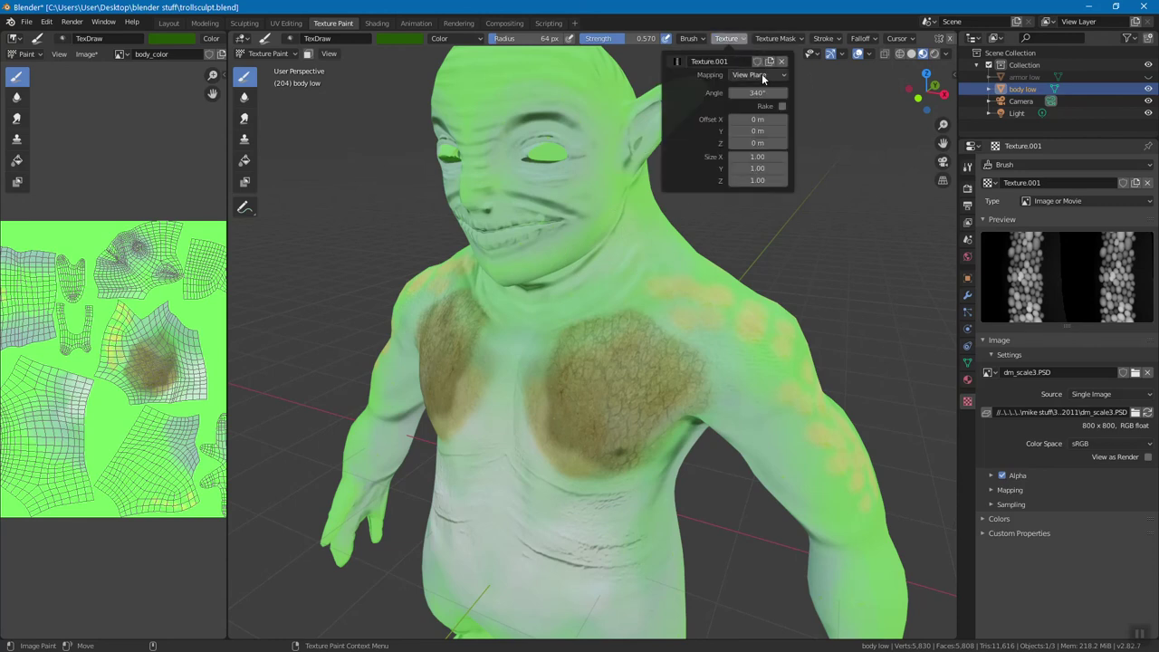
pyautogui.click(763, 76)
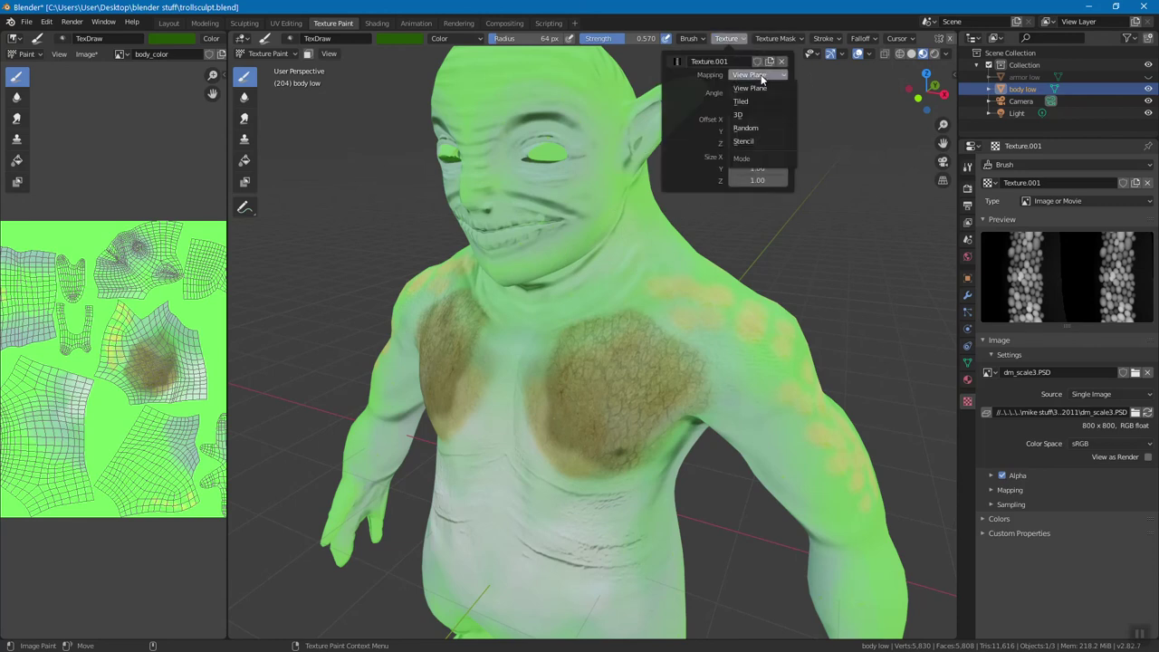
pyautogui.click(764, 127)
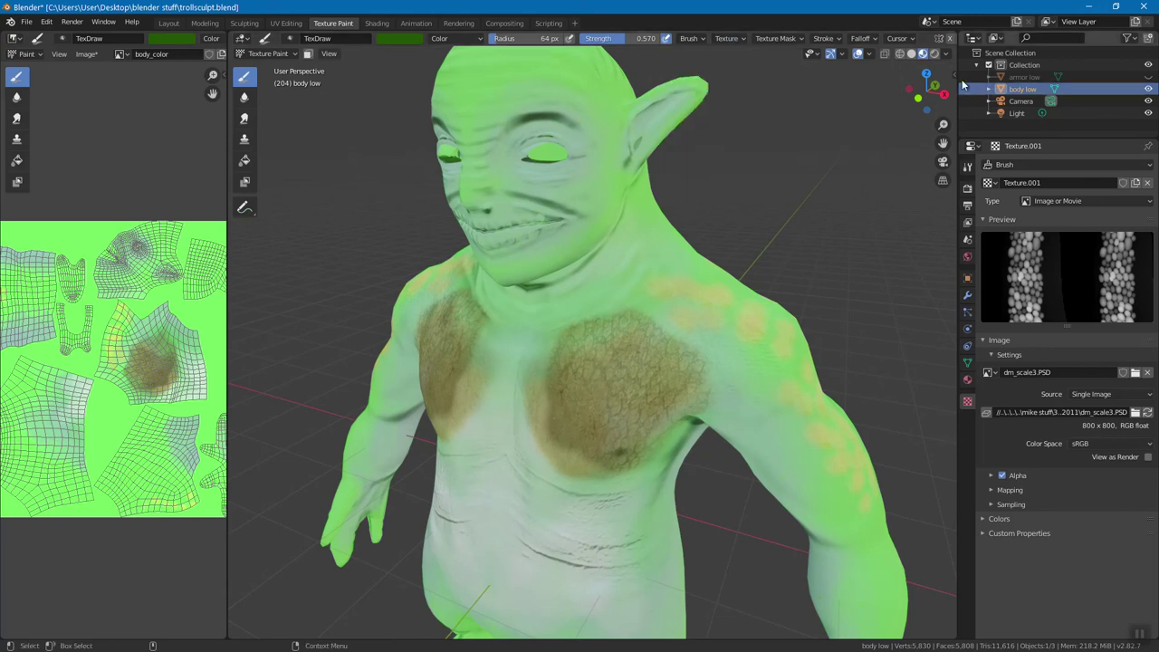
pyautogui.click(823, 38)
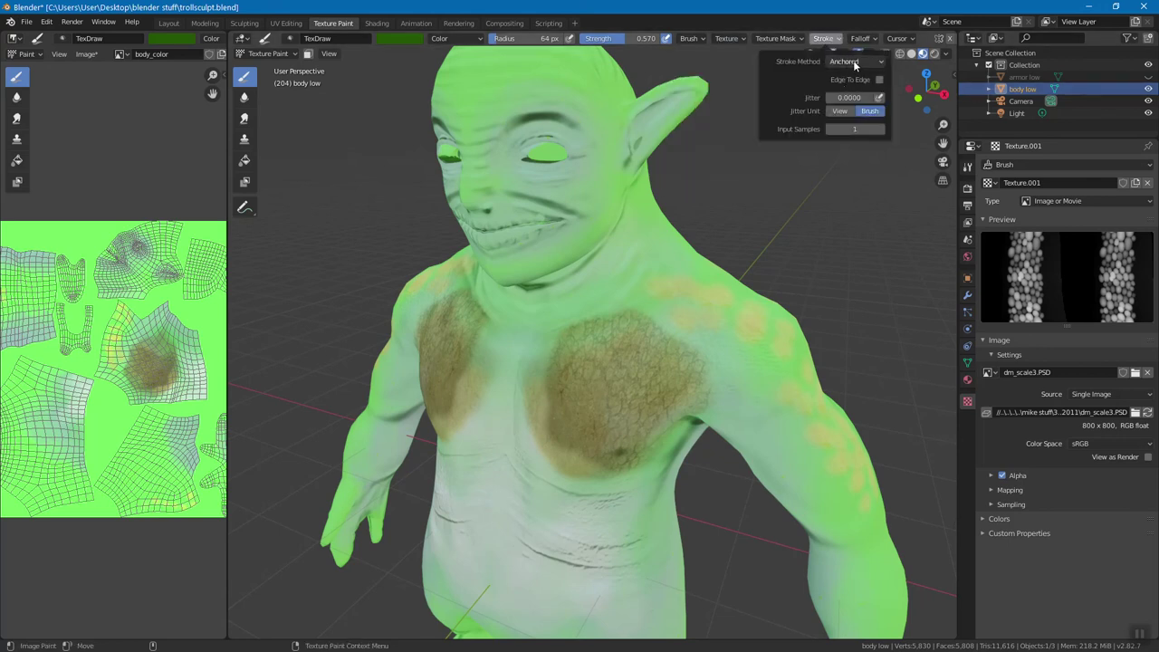
pyautogui.click(852, 61)
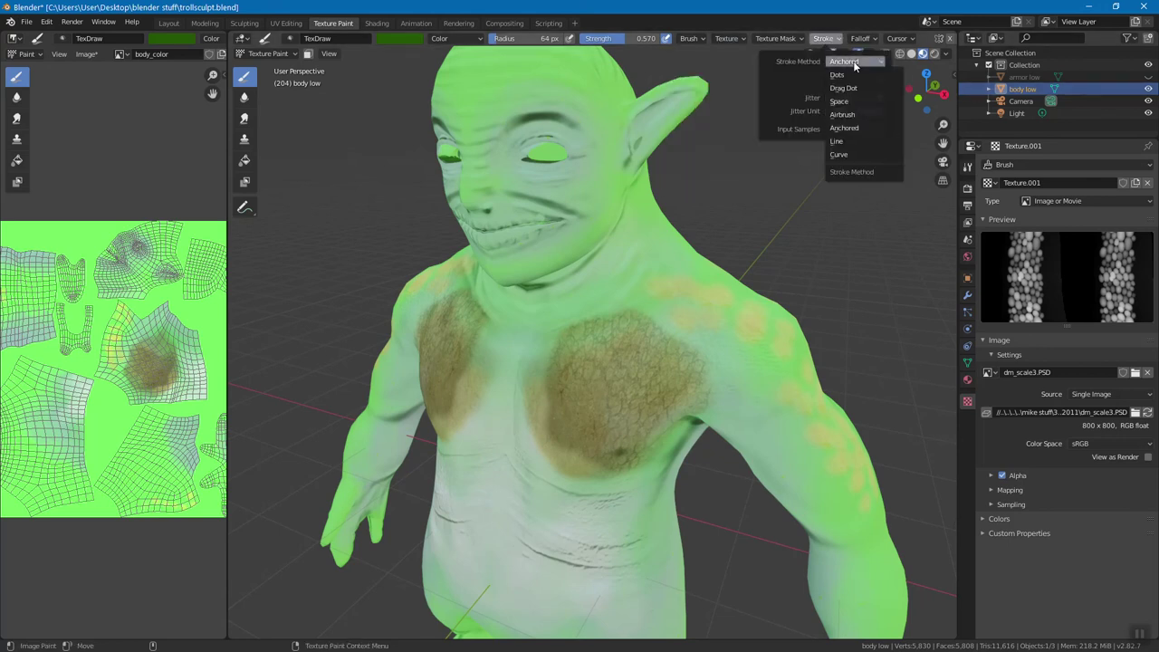
pyautogui.click(866, 144)
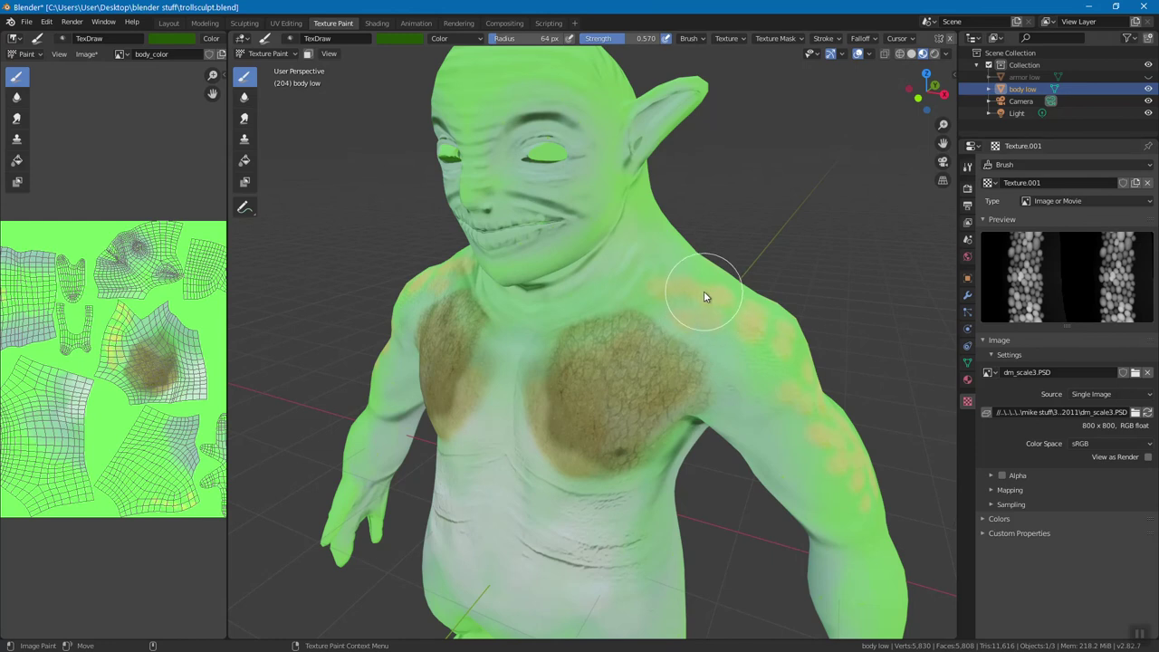
# Try a green dab at the base of the neck with the scale image's alpha disabled, and undo it
pyautogui.moveTo(708, 291); pyautogui.dragTo(564, 282, button='middle')
pyautogui.click(567, 277)
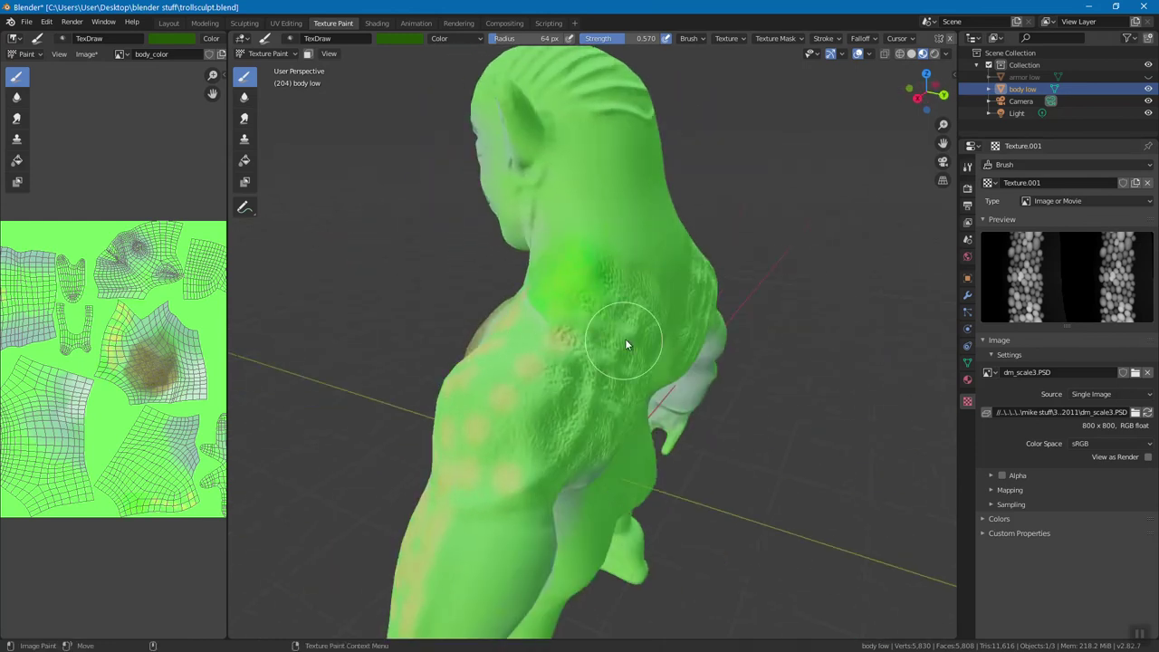
pyautogui.moveTo(625, 339); pyautogui.dragTo(637, 374, button='middle')
pyautogui.hotkey('ctrl', 'z')
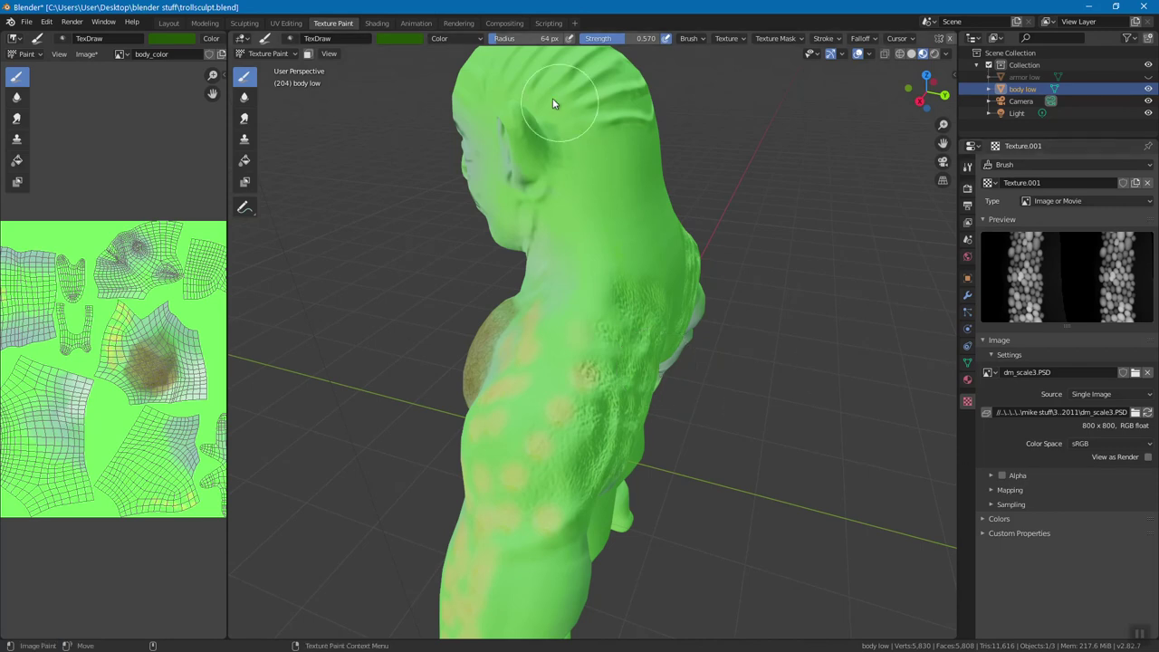
# Set the brush blending mode to Mix and paint an anchored dark green scale dab on the back of the neck
pyautogui.click(454, 38)
pyautogui.click(453, 48)
pyautogui.moveTo(592, 206)
pyautogui.mouseDown()
pyautogui.moveTo(636, 252)
pyautogui.moveTo(687, 262)
pyautogui.mouseUp()
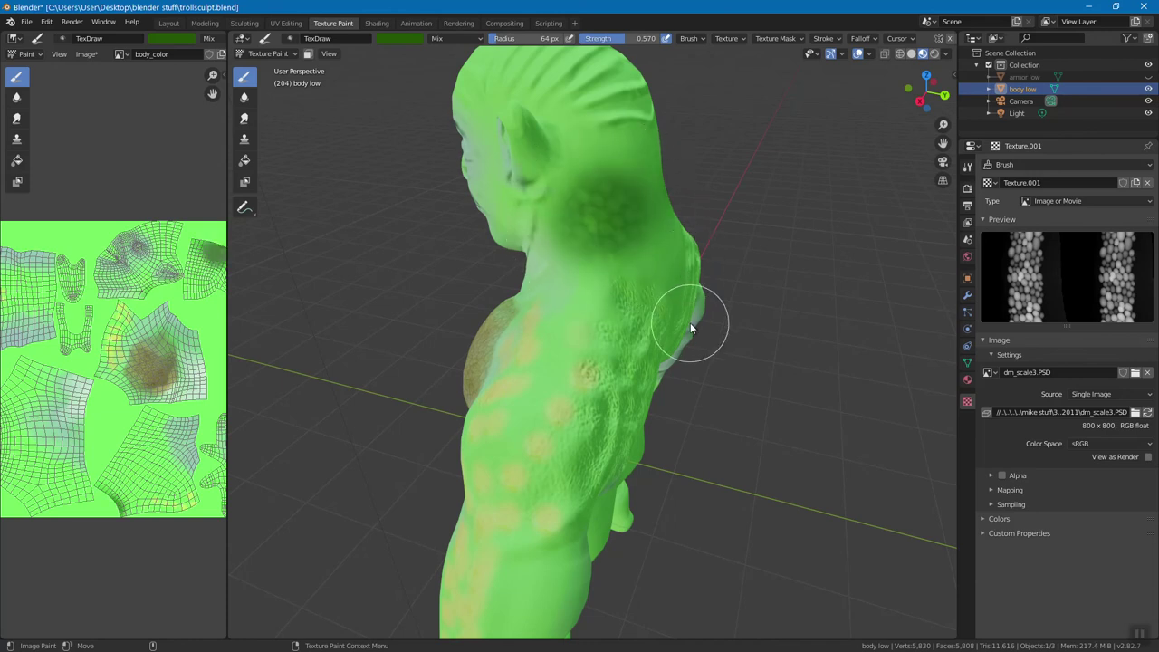
# Enable the scale image's alpha and paint another anchored dark green dab on the upper back
pyautogui.click(1019, 474)
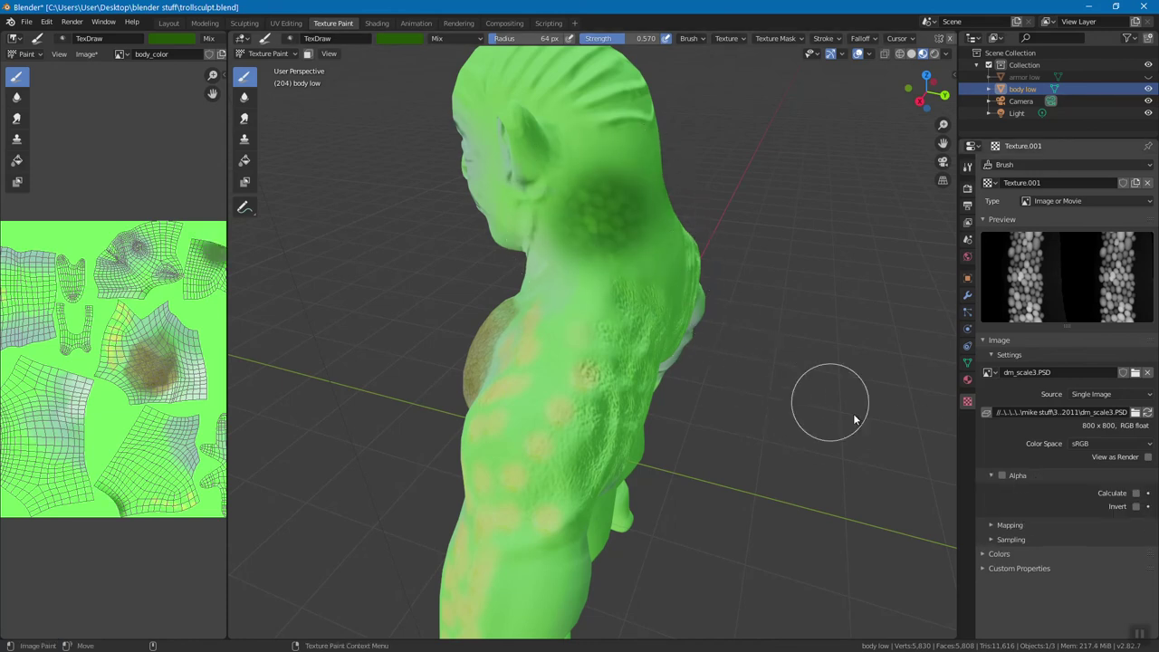
pyautogui.click(1001, 475)
pyautogui.moveTo(620, 325)
pyautogui.mouseDown()
pyautogui.moveTo(666, 354)
pyautogui.moveTo(712, 352)
pyautogui.mouseUp()
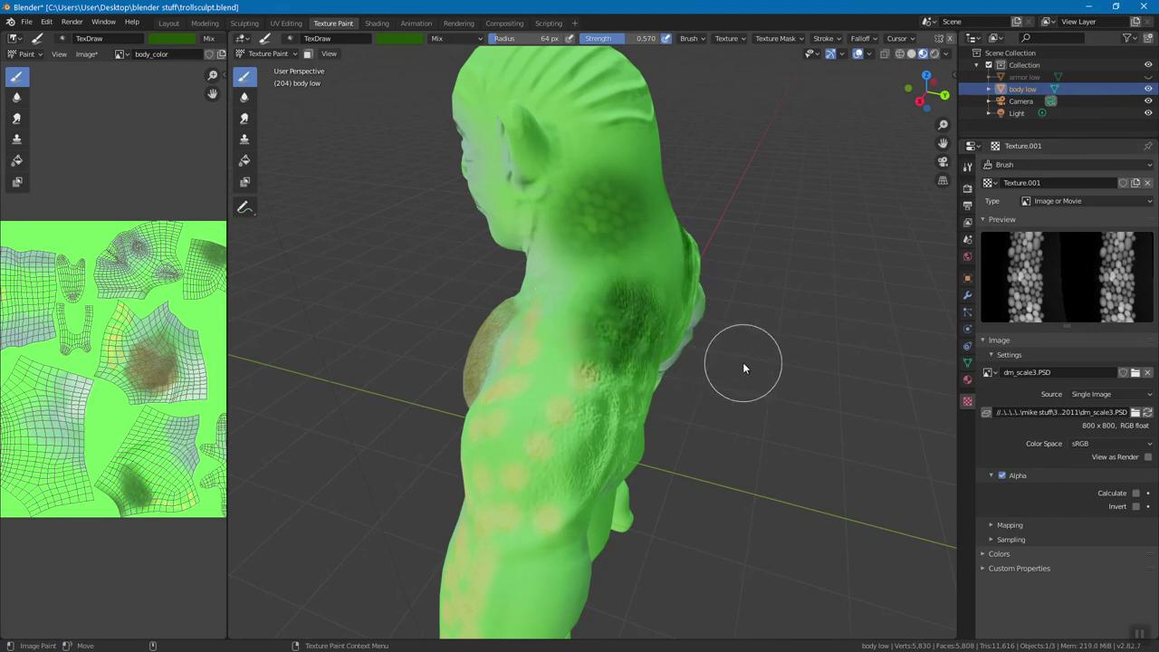
pyautogui.moveTo(613, 220)
pyautogui.mouseDown(button='middle')
pyautogui.moveTo(543, 228)
pyautogui.moveTo(628, 303)
pyautogui.mouseUp(button='middle')
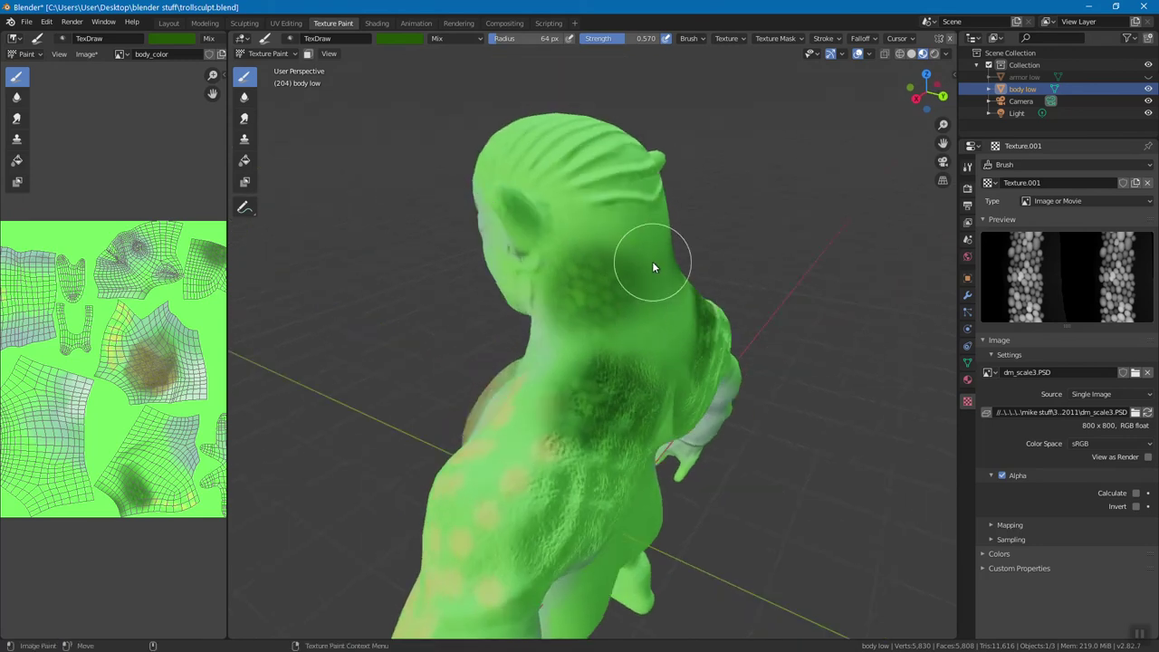
# Set the blending mode to Add and paint an anchored green scale dab on the brown chest patch
pyautogui.click(442, 39)
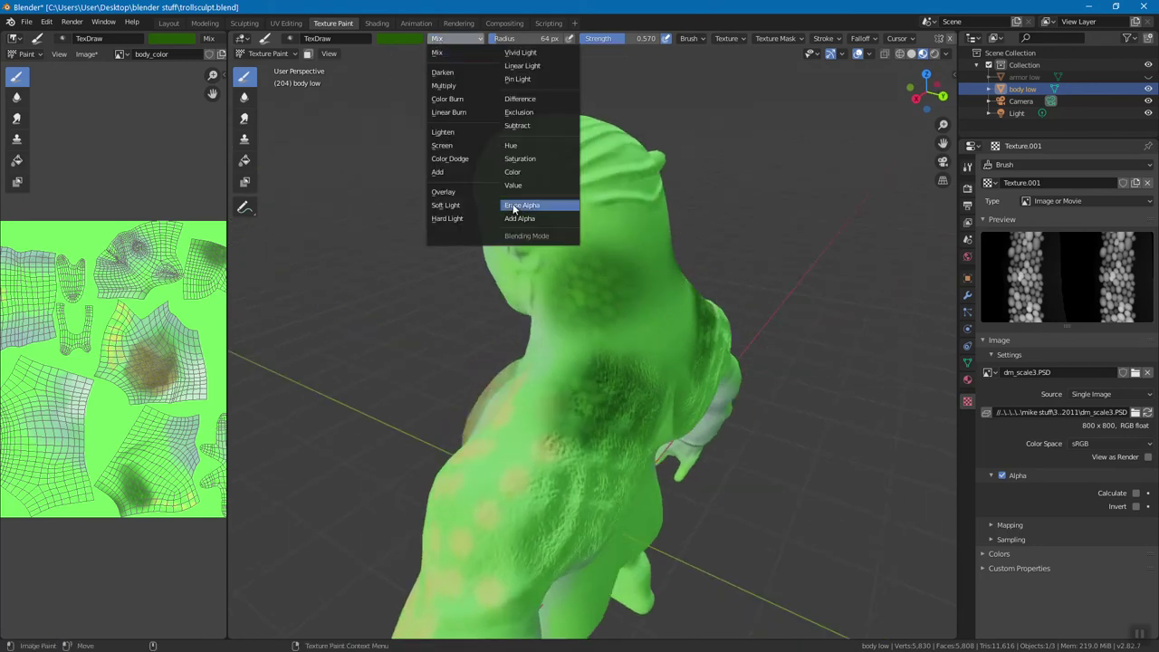
pyautogui.click(462, 172)
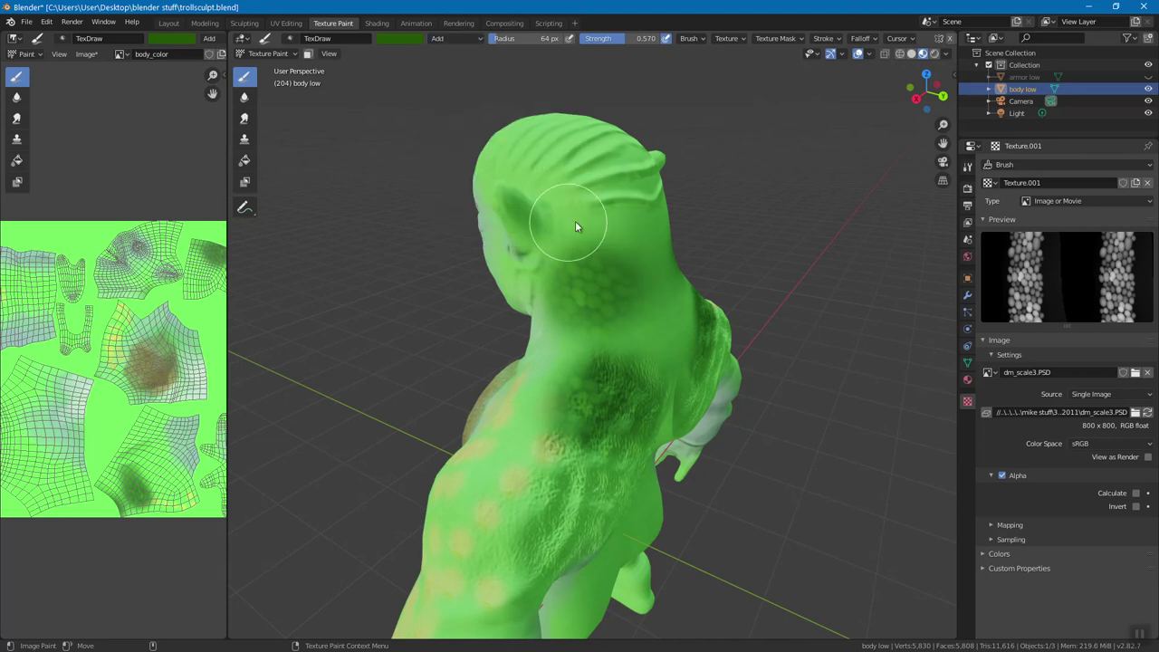
pyautogui.click(446, 42)
pyautogui.press('f')
pyautogui.rightClick(708, 249)
pyautogui.moveTo(731, 413)
pyautogui.mouseDown(button='middle')
pyautogui.moveTo(659, 388)
pyautogui.moveTo(639, 305)
pyautogui.moveTo(567, 400)
pyautogui.mouseUp(button='middle')
pyautogui.moveTo(625, 435)
pyautogui.mouseDown(button='middle')
pyautogui.moveTo(582, 404)
pyautogui.moveTo(669, 405)
pyautogui.moveTo(653, 367)
pyautogui.mouseUp(button='middle')
pyautogui.press('f')
pyautogui.click(751, 379)
pyautogui.moveTo(612, 274)
pyautogui.mouseDown(button='middle')
pyautogui.moveTo(591, 251)
pyautogui.moveTo(615, 305)
pyautogui.mouseUp(button='middle')
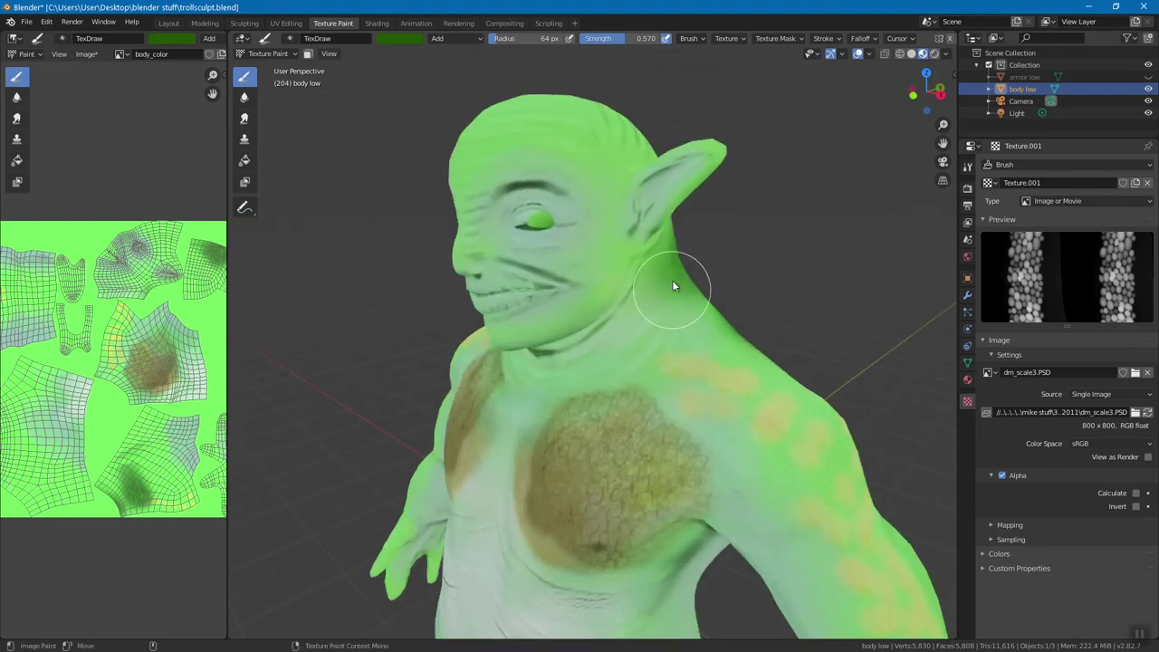
# Try an anchored green dab on the side of the head in Overlay mode and undo it
pyautogui.click(460, 40)
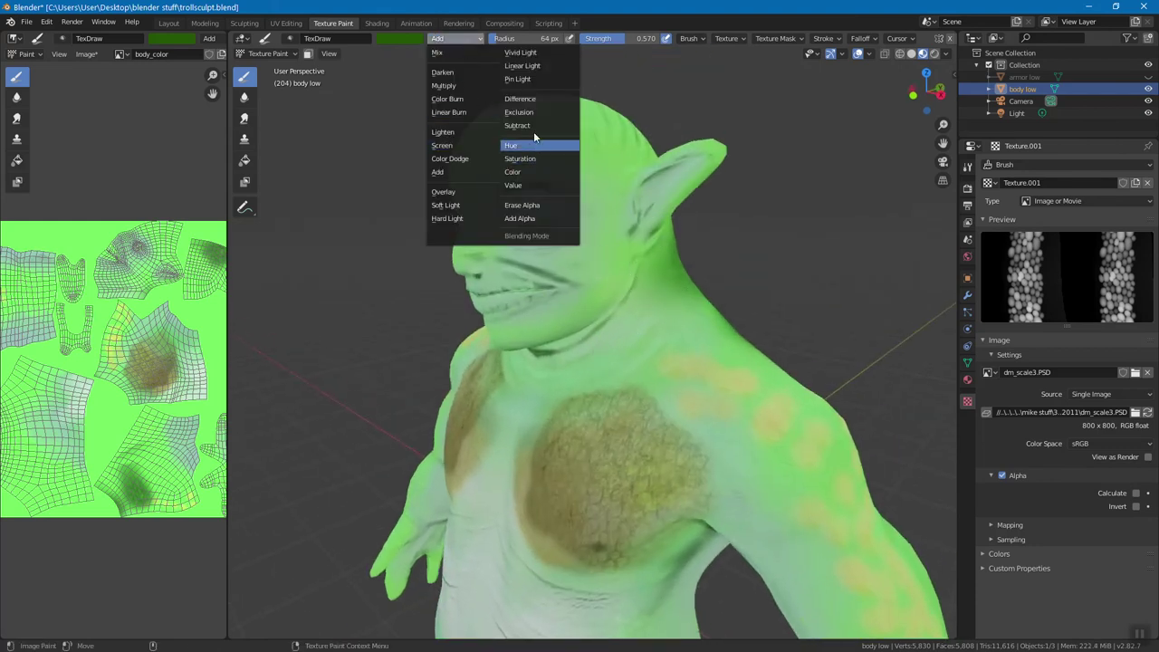
pyautogui.click(470, 191)
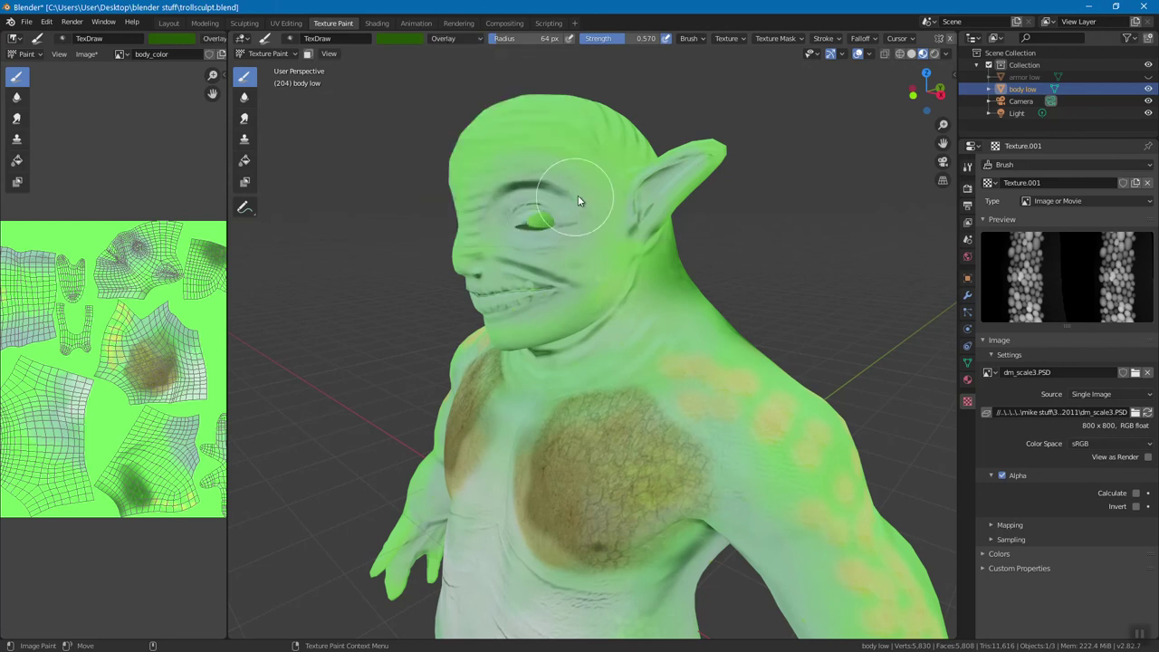
pyautogui.moveTo(598, 182)
pyautogui.mouseDown()
pyautogui.moveTo(590, 170)
pyautogui.moveTo(665, 210)
pyautogui.mouseUp()
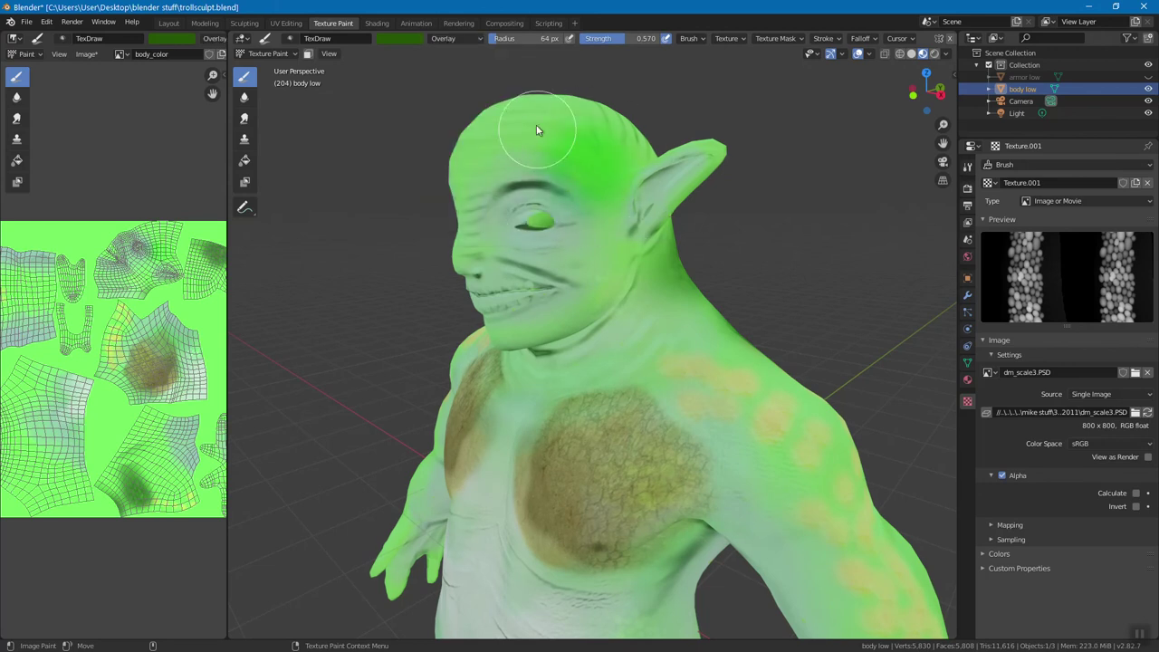
pyautogui.hotkey('ctrl', 'z')
# Set the blending mode to Add and the strength to 1.000, and paint anchored scale dabs on the top of the head
pyautogui.click(471, 38)
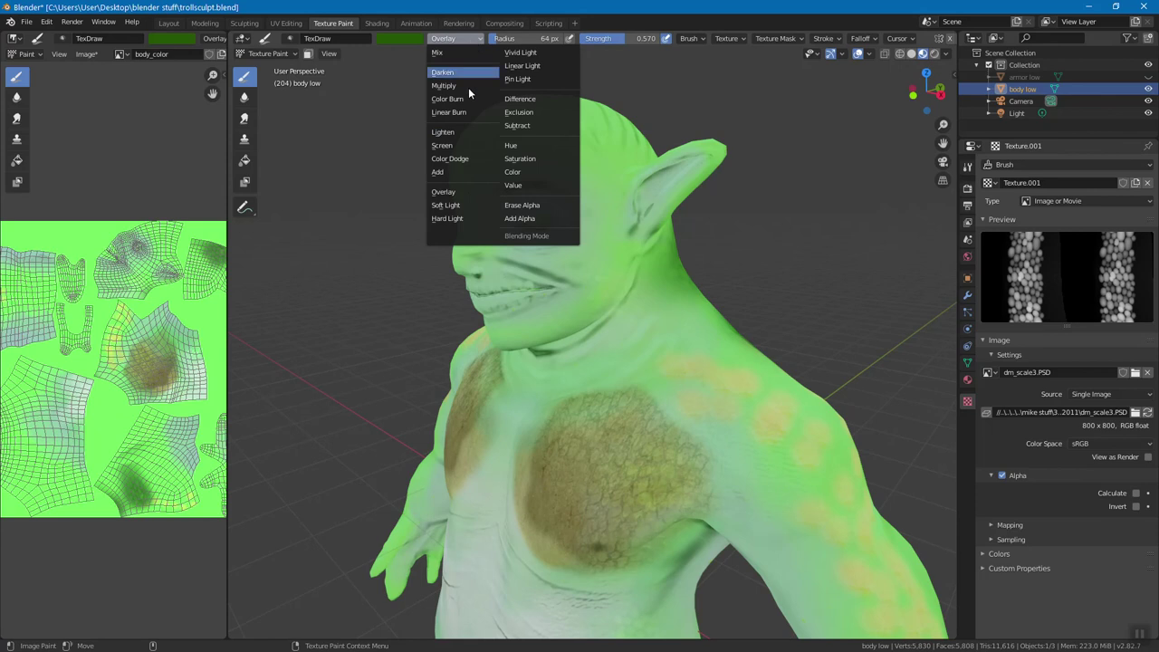
pyautogui.click(462, 171)
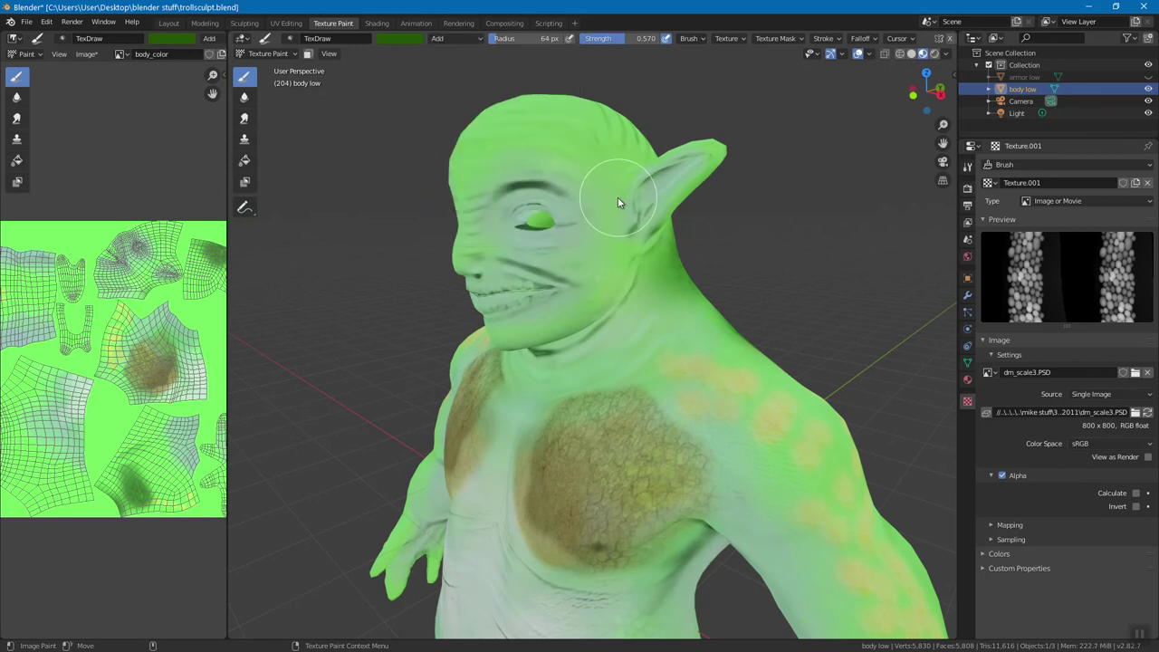
pyautogui.moveTo(619, 196); pyautogui.dragTo(613, 251, button='middle')
pyautogui.scroll(2, 574, 171)
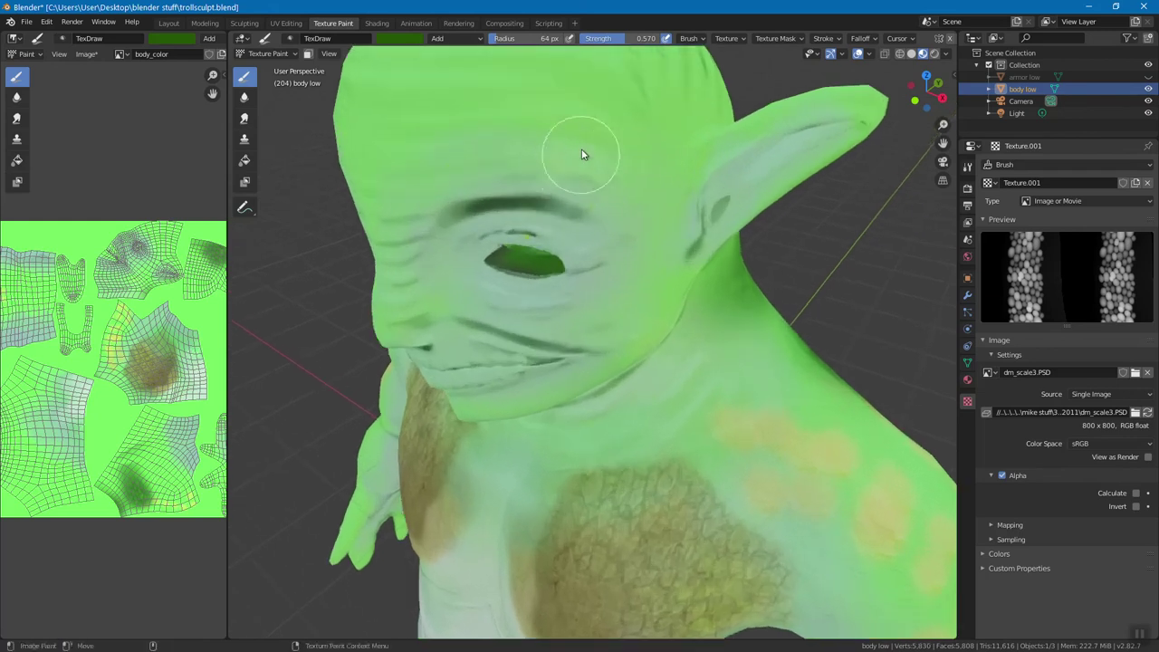
pyautogui.moveTo(564, 179); pyautogui.dragTo(563, 221, button='middle')
pyautogui.press('f')
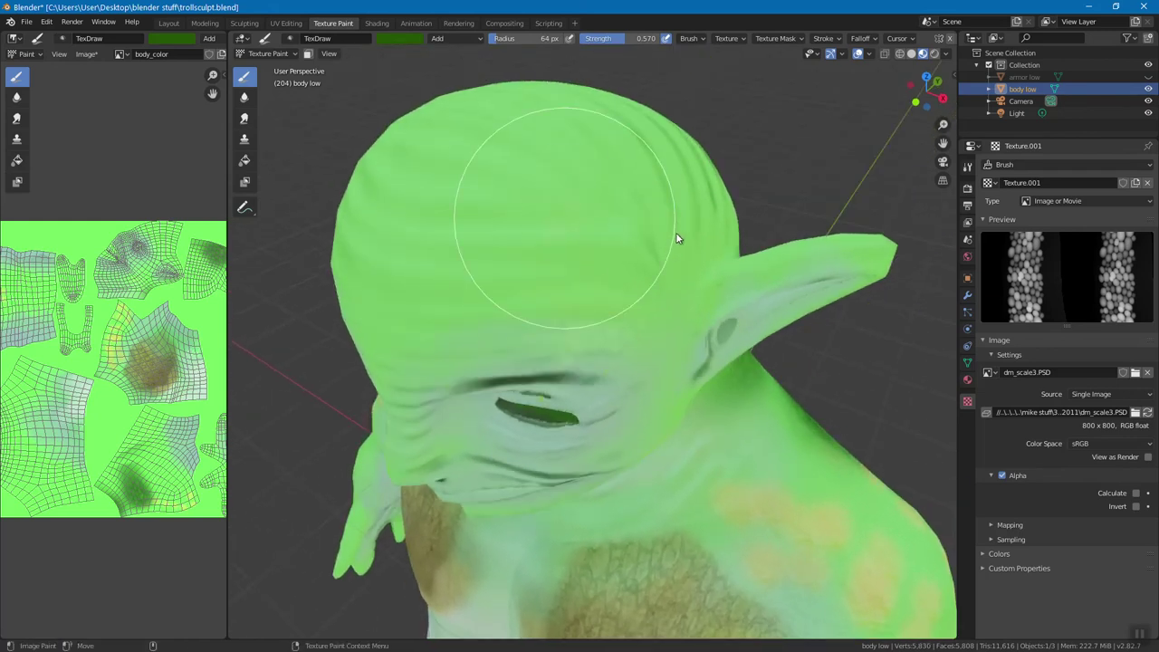
pyautogui.press('Escape')
pyautogui.moveTo(622, 40); pyautogui.dragTo(668, 39)
pyautogui.press('f')
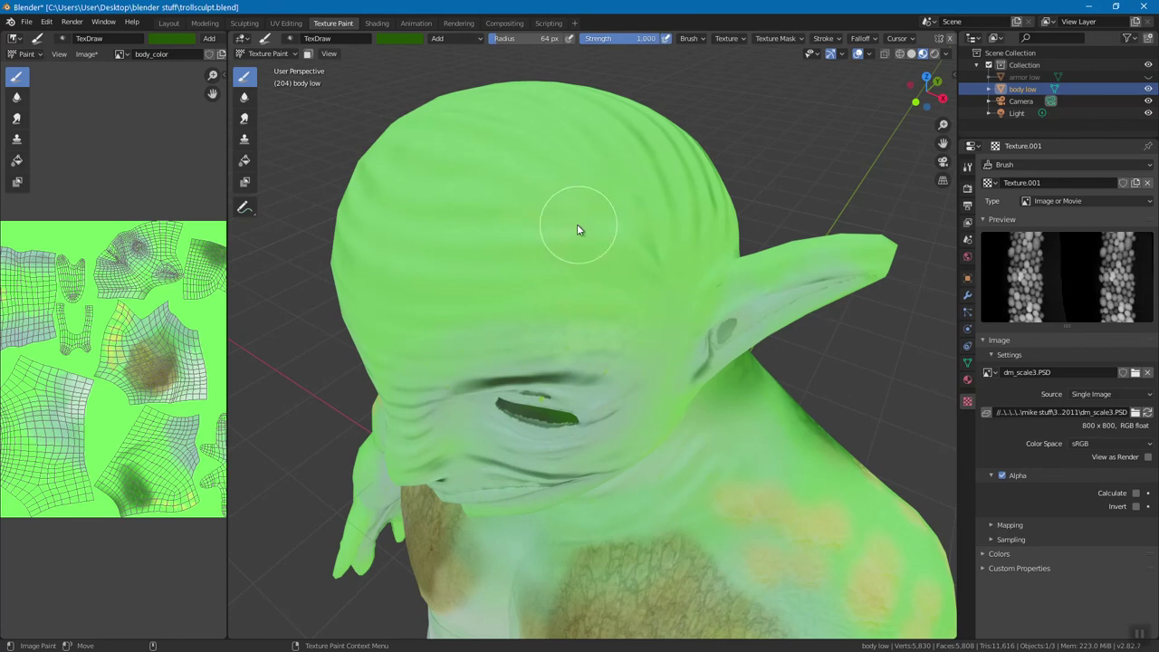
pyautogui.press('Escape')
# Set the blending mode to Value, try anchored scale dabs on the top of the head and undo them
pyautogui.click(473, 39)
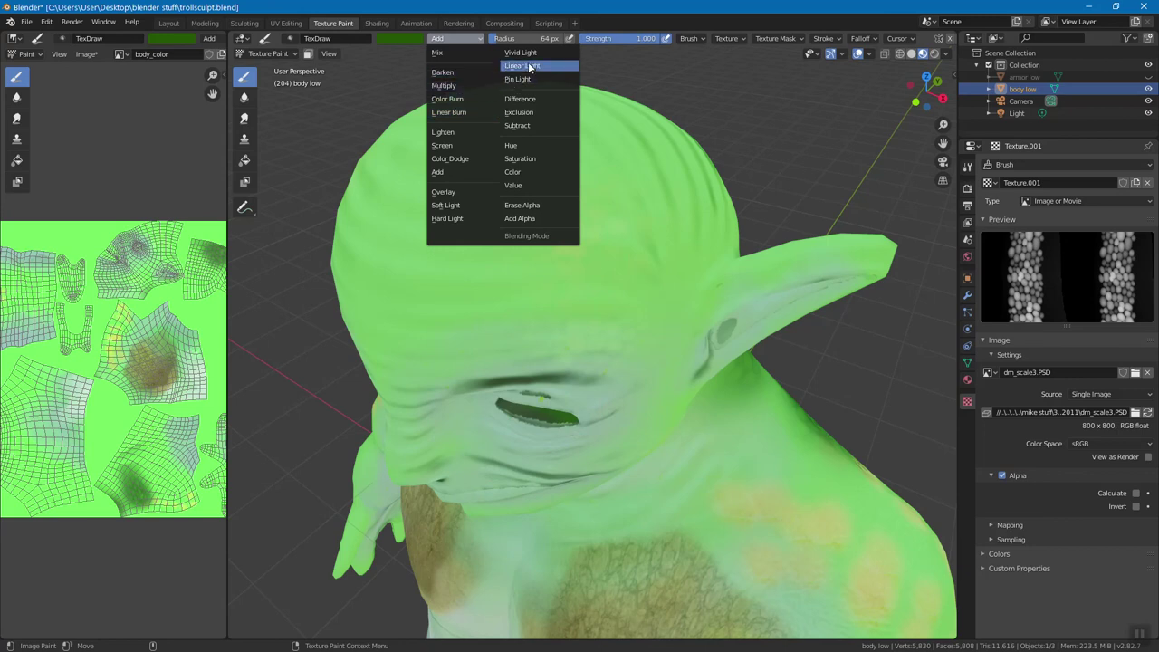
pyautogui.click(535, 185)
pyautogui.click(552, 213)
pyautogui.moveTo(619, 256)
pyautogui.mouseDown()
pyautogui.moveTo(677, 242)
pyautogui.moveTo(630, 236)
pyautogui.mouseUp()
pyautogui.hotkey('ctrl', 'z')
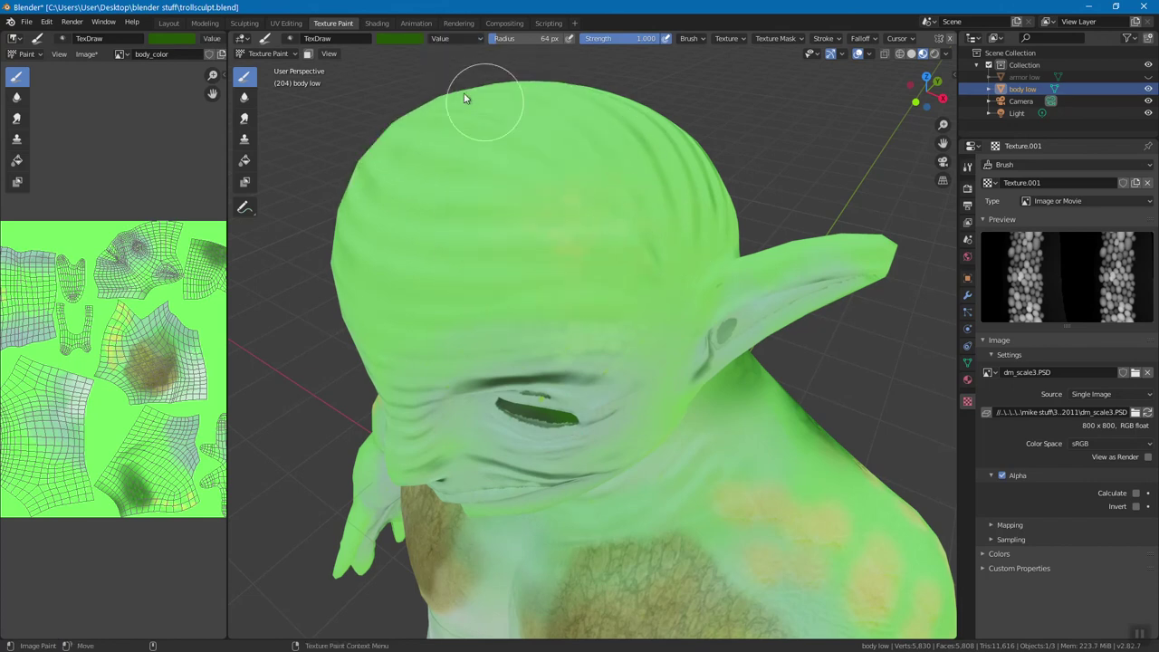
# Review the brush's texture mapping, texture mask, stroke method and blending mode options
pyautogui.click(731, 38)
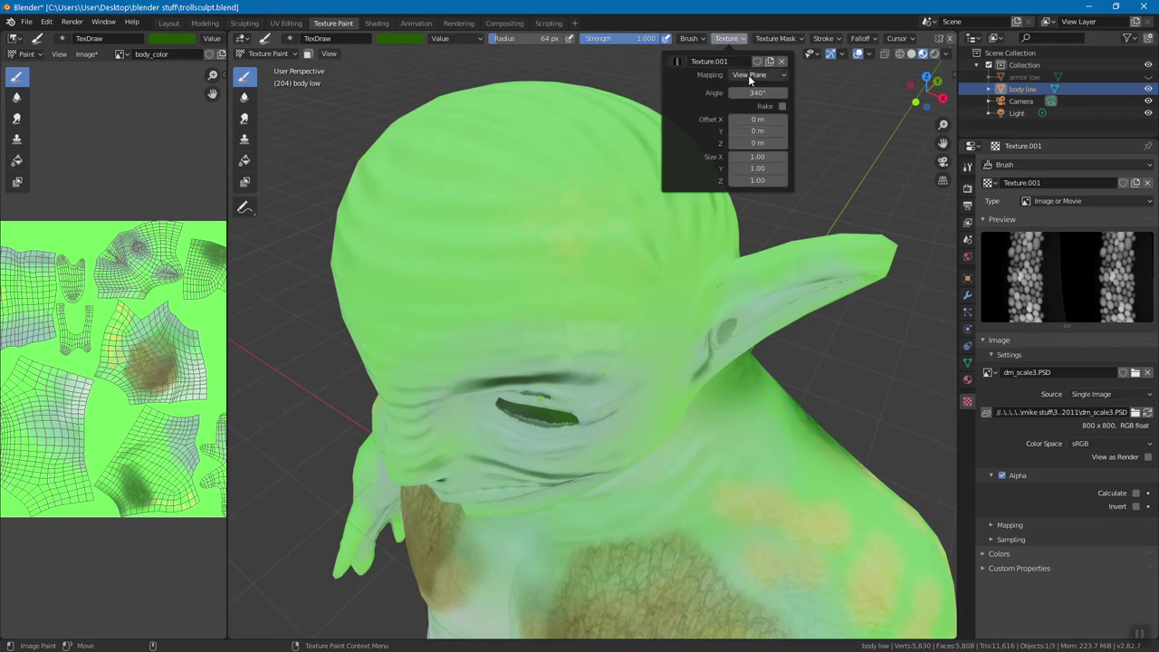
pyautogui.click(822, 38)
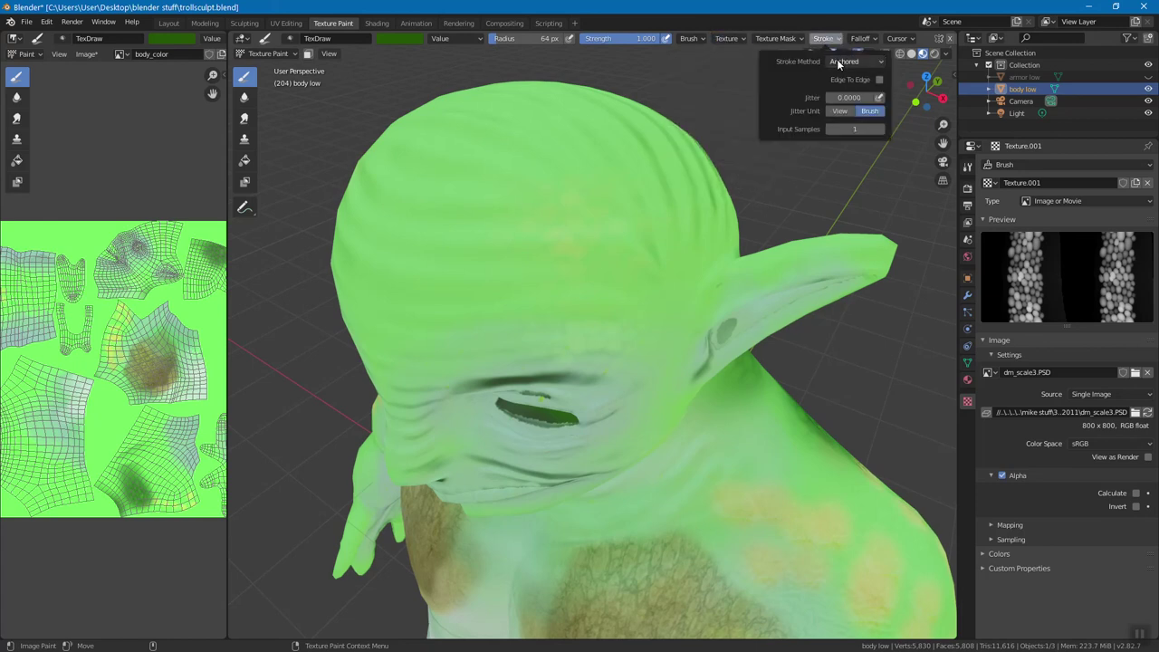
pyautogui.click(842, 62)
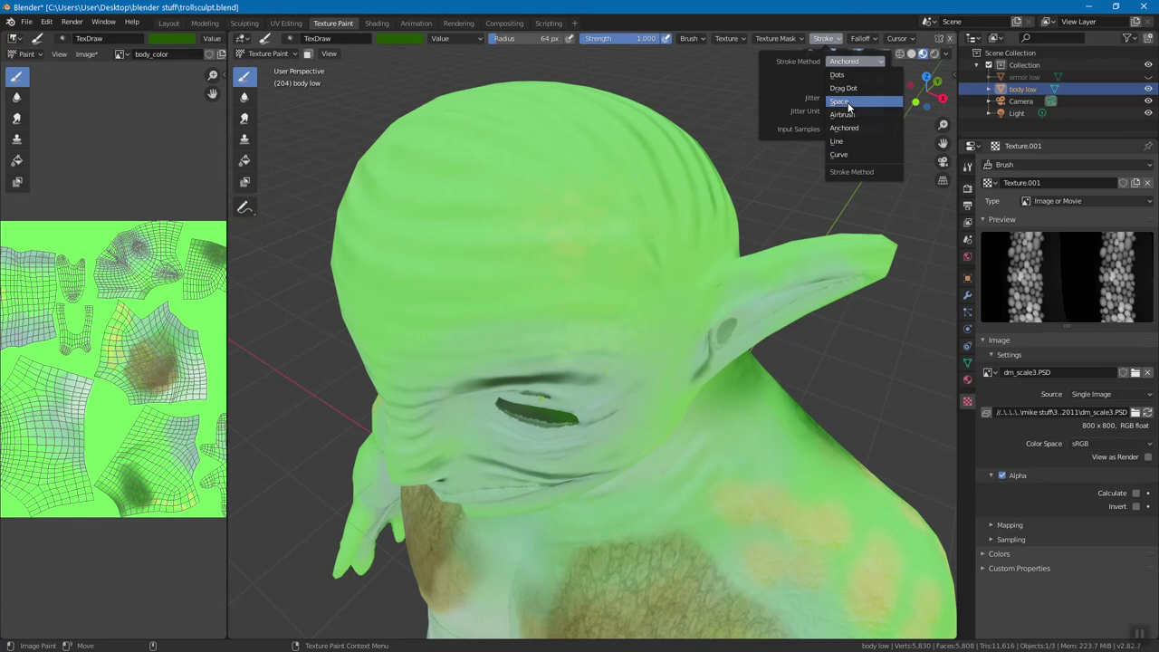
pyautogui.click(793, 39)
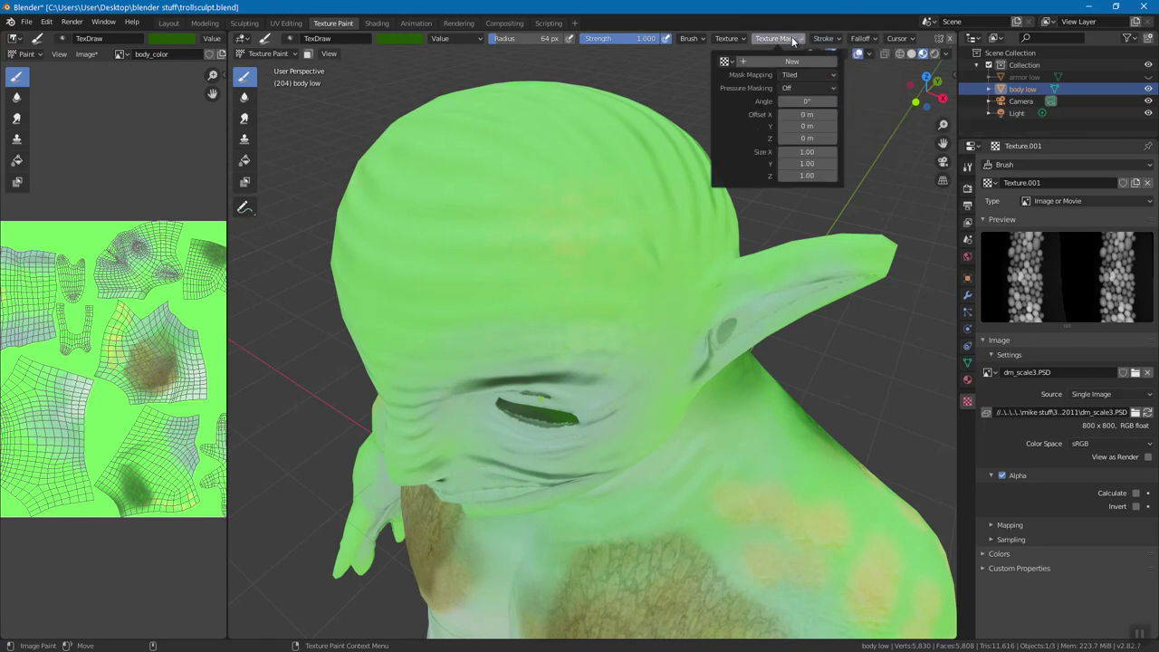
pyautogui.moveTo(736, 41)
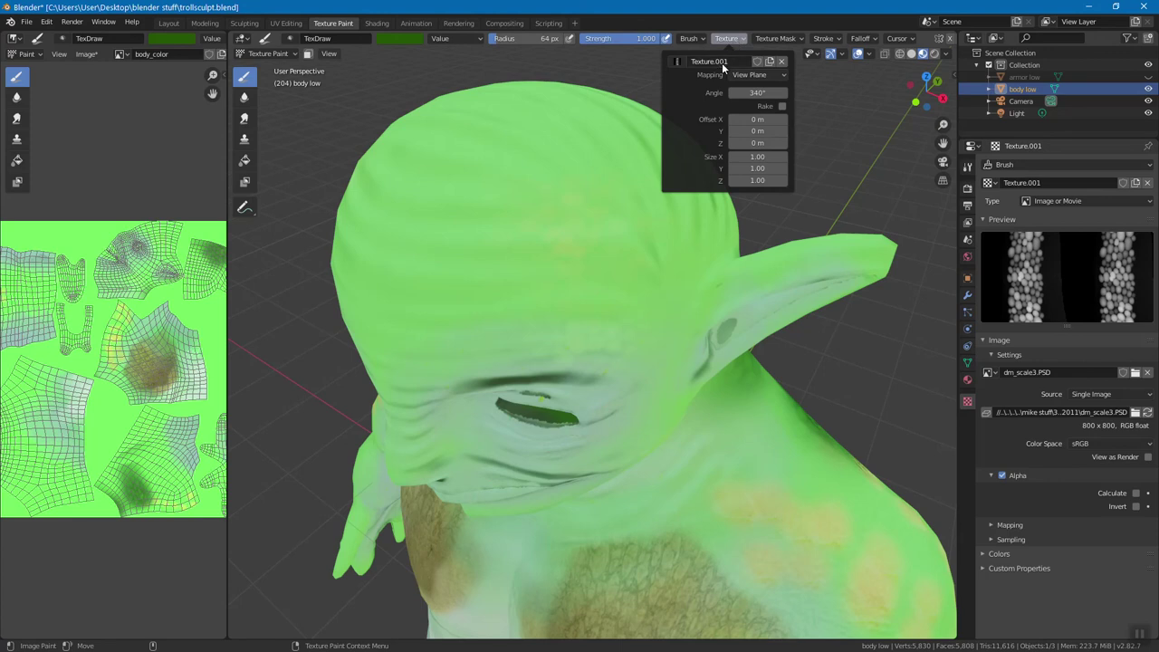
pyautogui.click(746, 76)
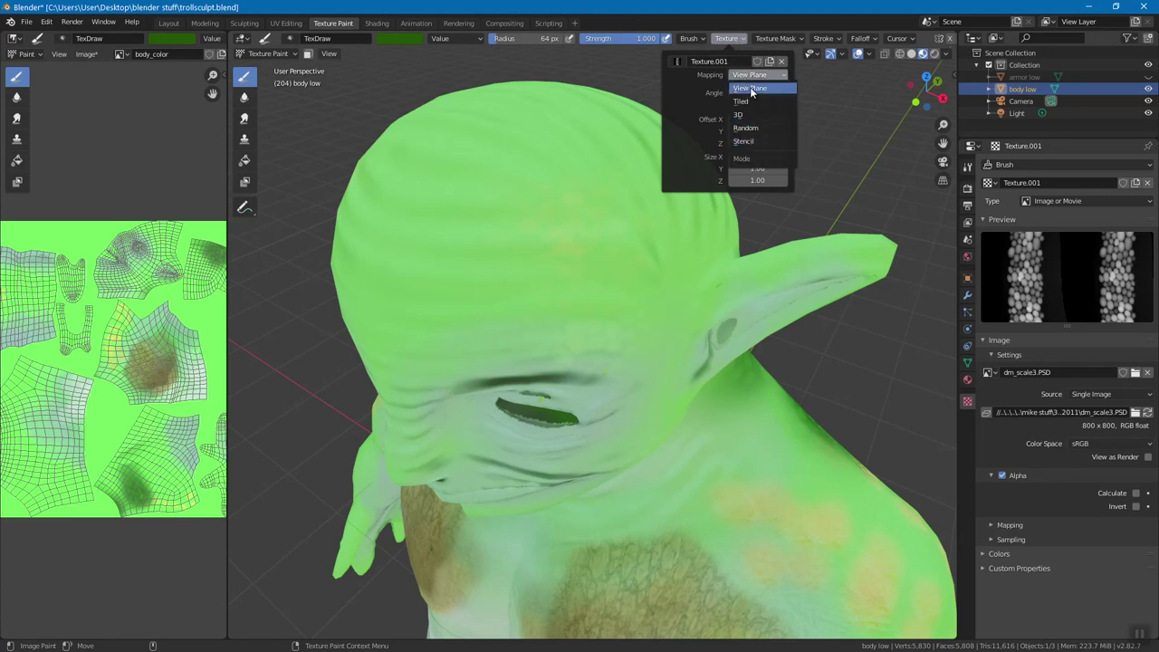
pyautogui.click(824, 38)
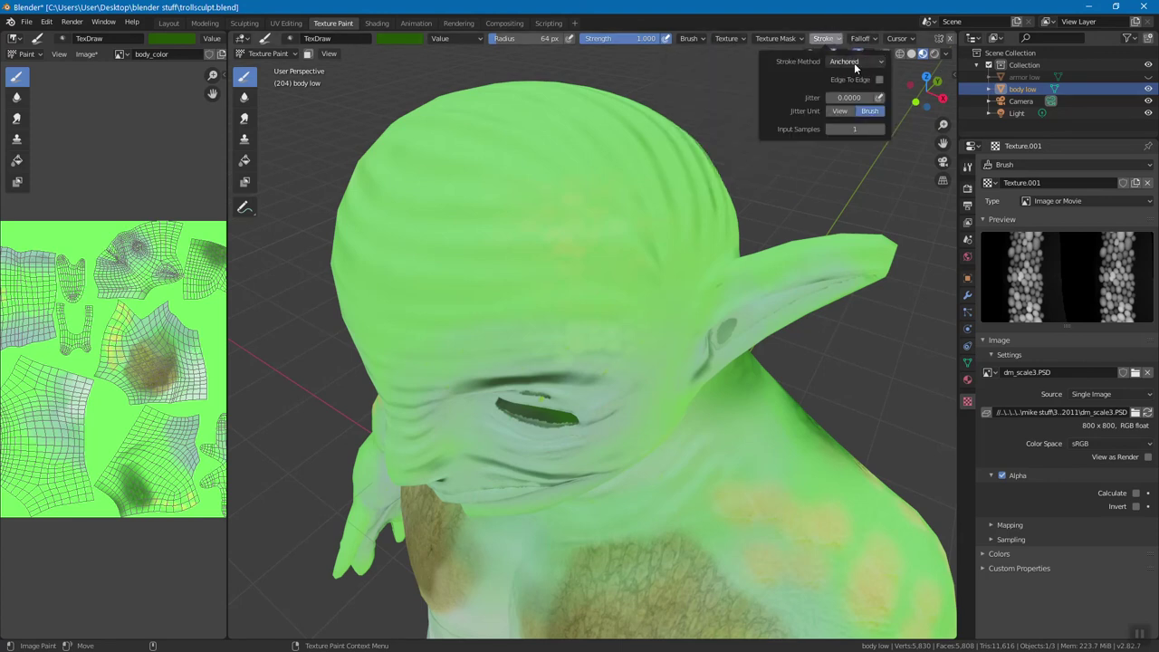
pyautogui.click(853, 62)
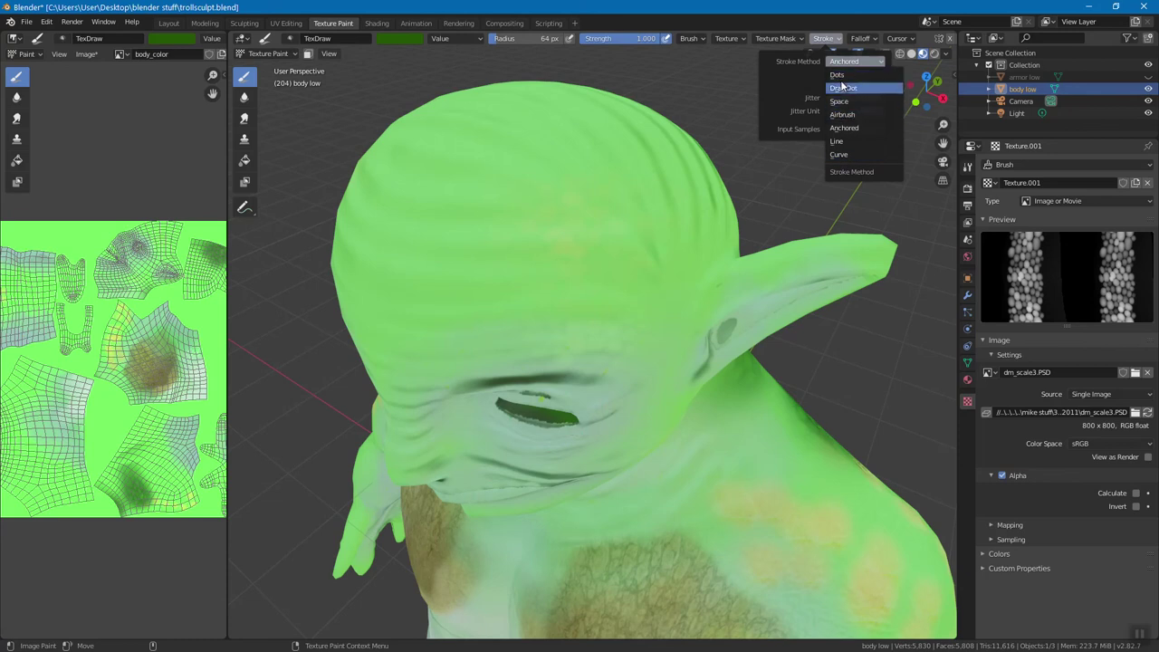
pyautogui.click(460, 37)
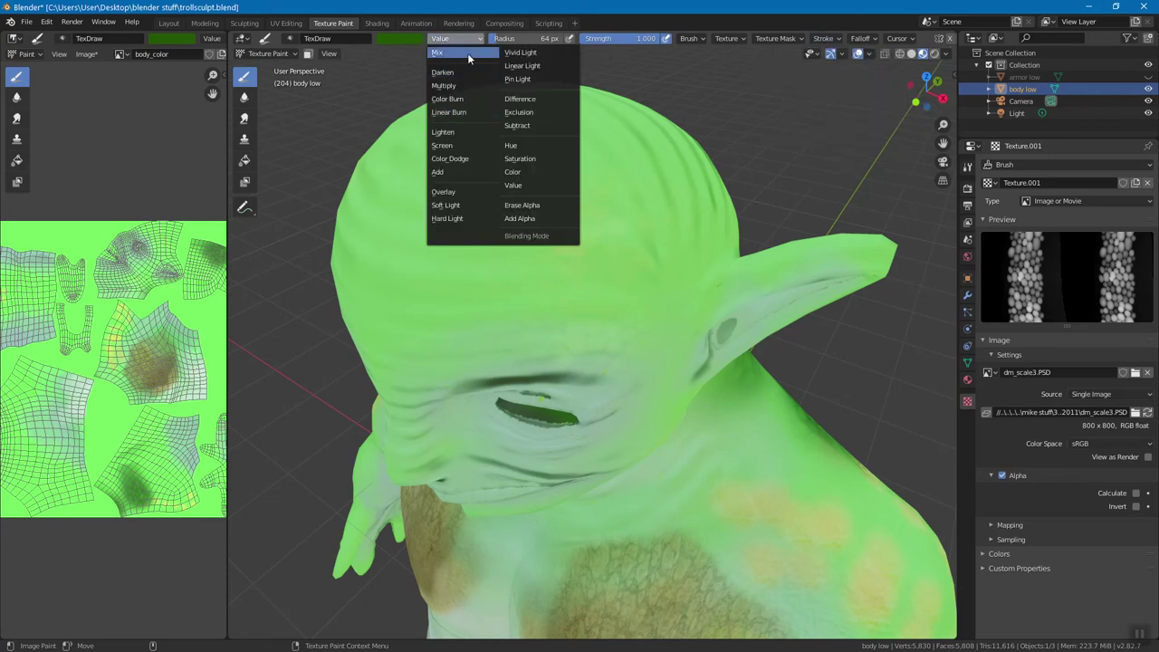
# Set the brush's blending mode to Mix and widen the image editor to show the whole body_color texture
pyautogui.click(468, 52)
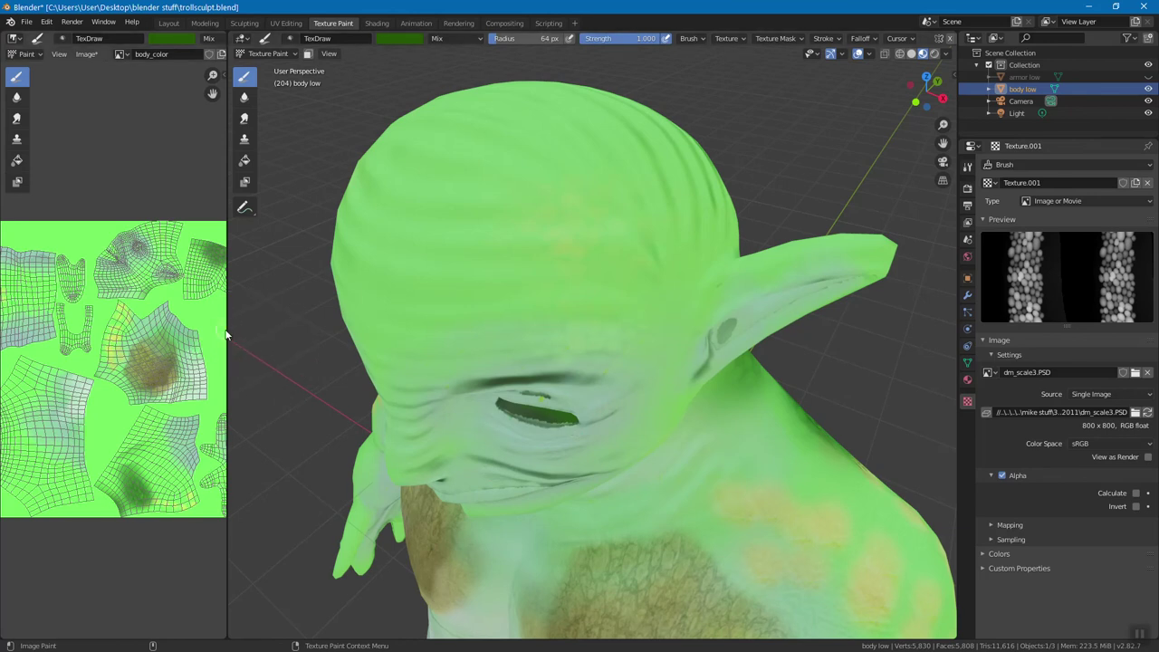
pyautogui.moveTo(226, 329); pyautogui.dragTo(360, 344)
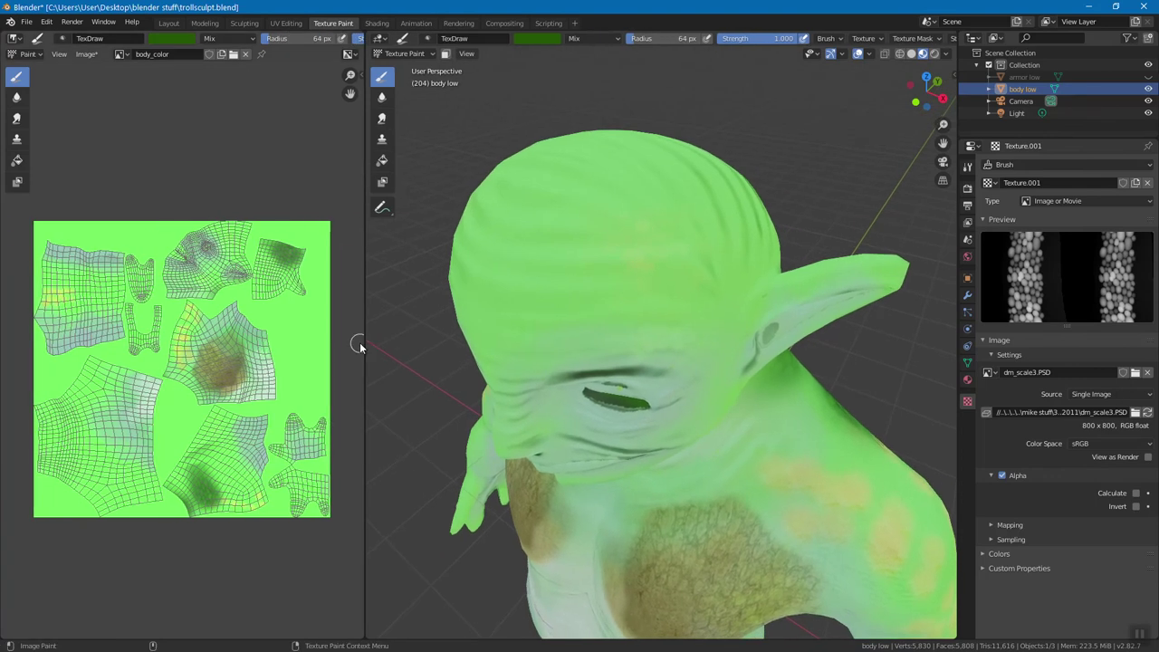
pyautogui.scroll(5, 359, 347)
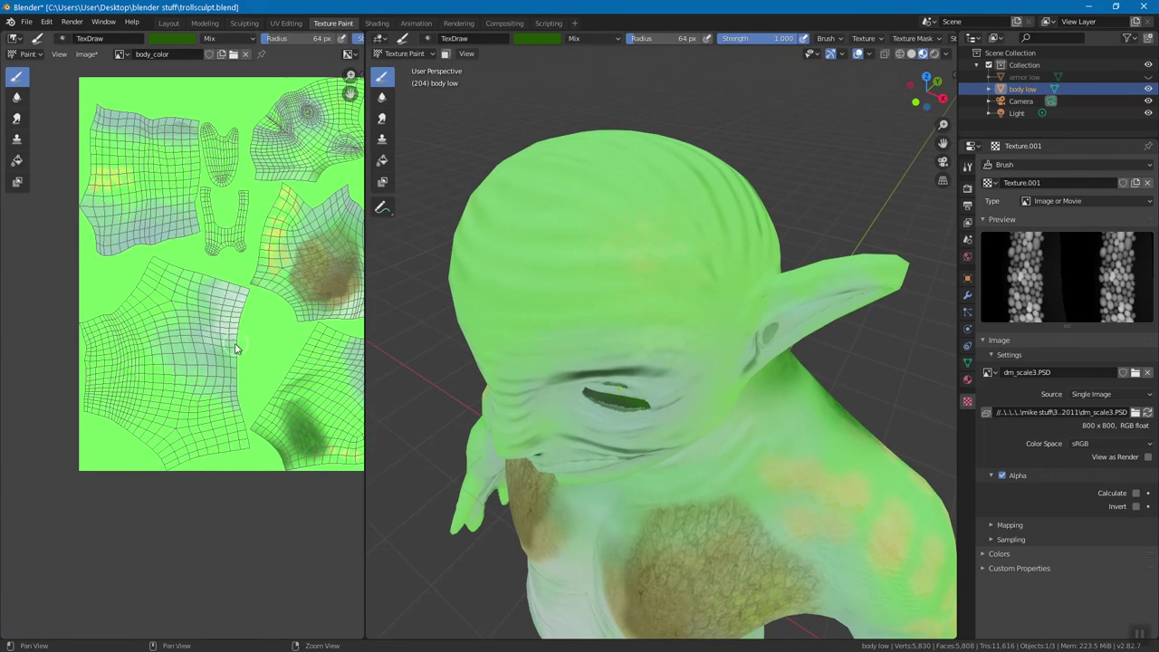
# Try dark green scale dabs directly on the large lower UV island of the body_color image and undo them
pyautogui.click(210, 283)
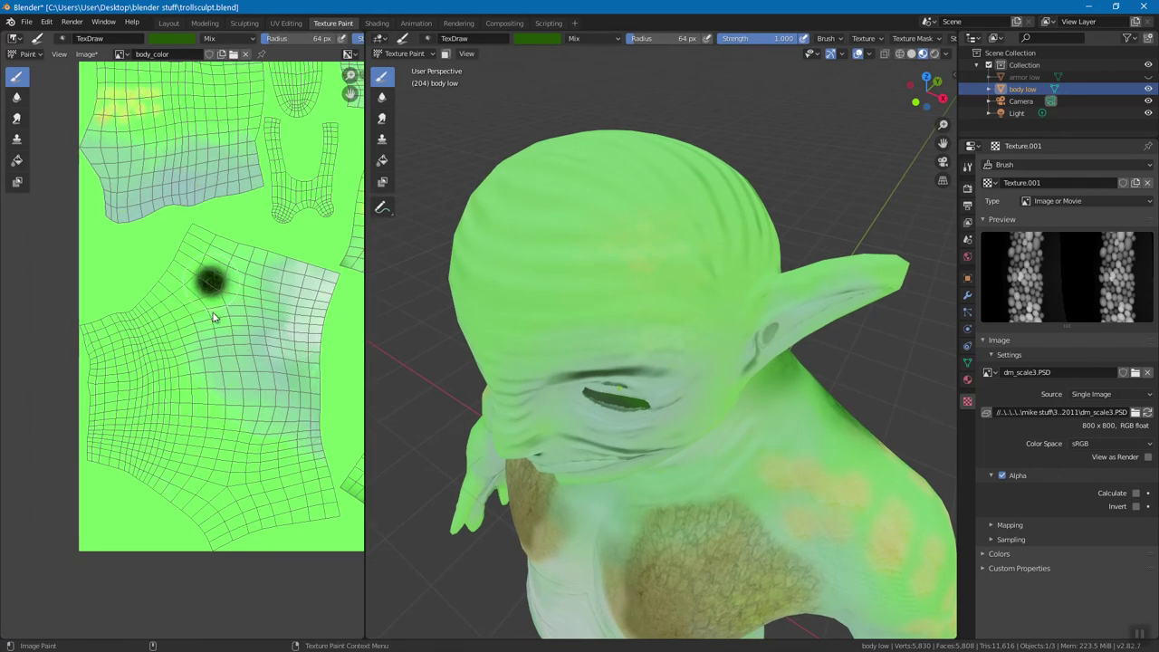
pyautogui.click(203, 414)
pyautogui.click(204, 414)
pyautogui.click(240, 455)
pyautogui.click(240, 455)
pyautogui.moveTo(498, 446); pyautogui.dragTo(635, 373, button='middle')
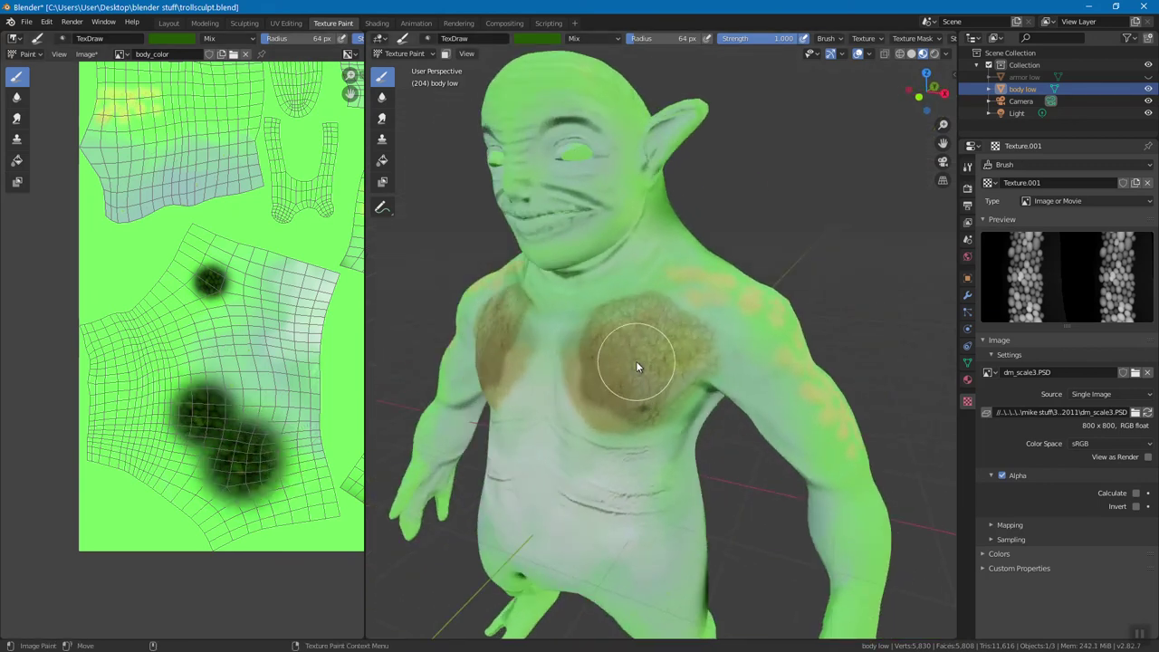
pyautogui.hotkey('ctrl', 'z')
pyautogui.hotkey('ctrl', 'z')
pyautogui.hotkey('ctrl', 'z')
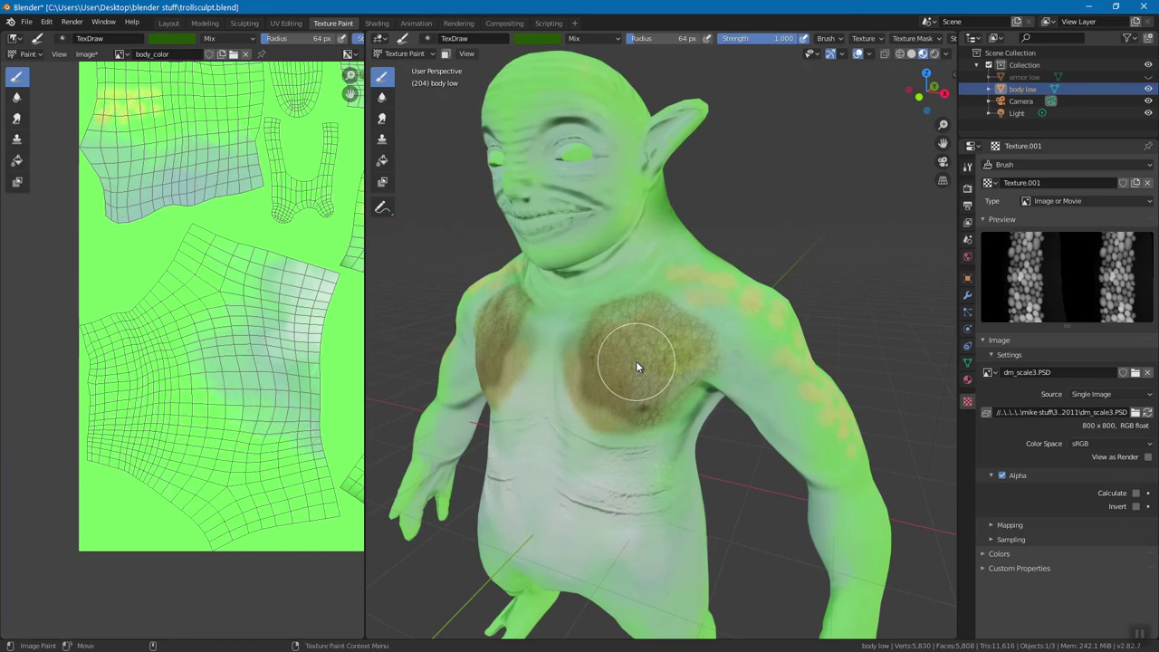
pyautogui.scroll(-3, 244, 380)
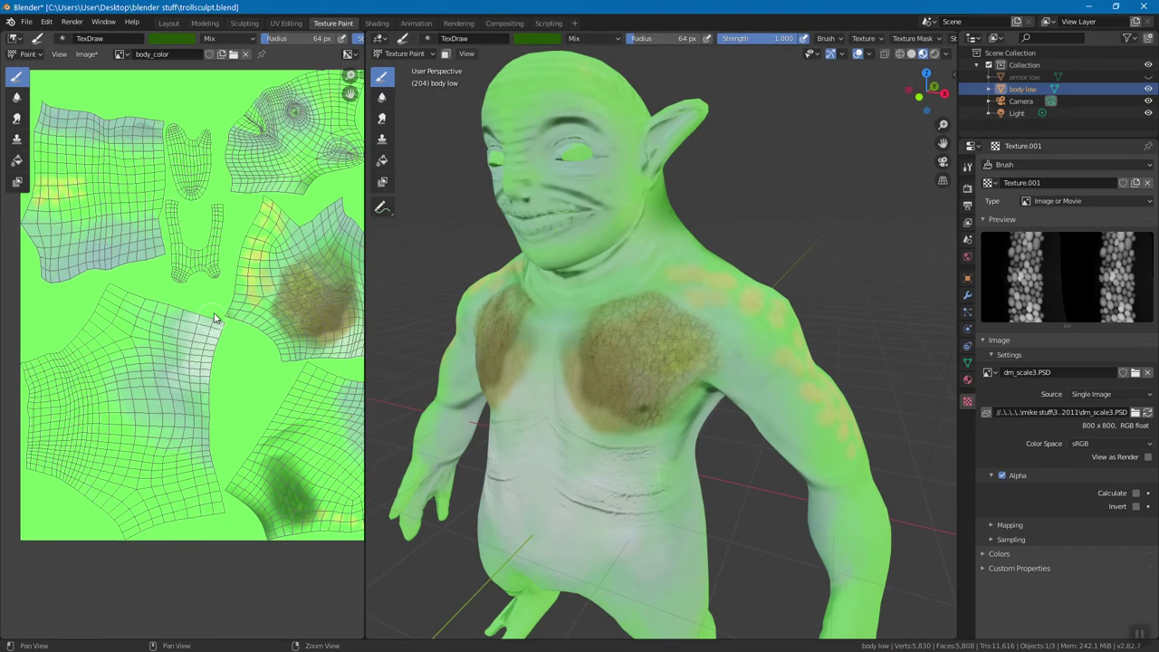
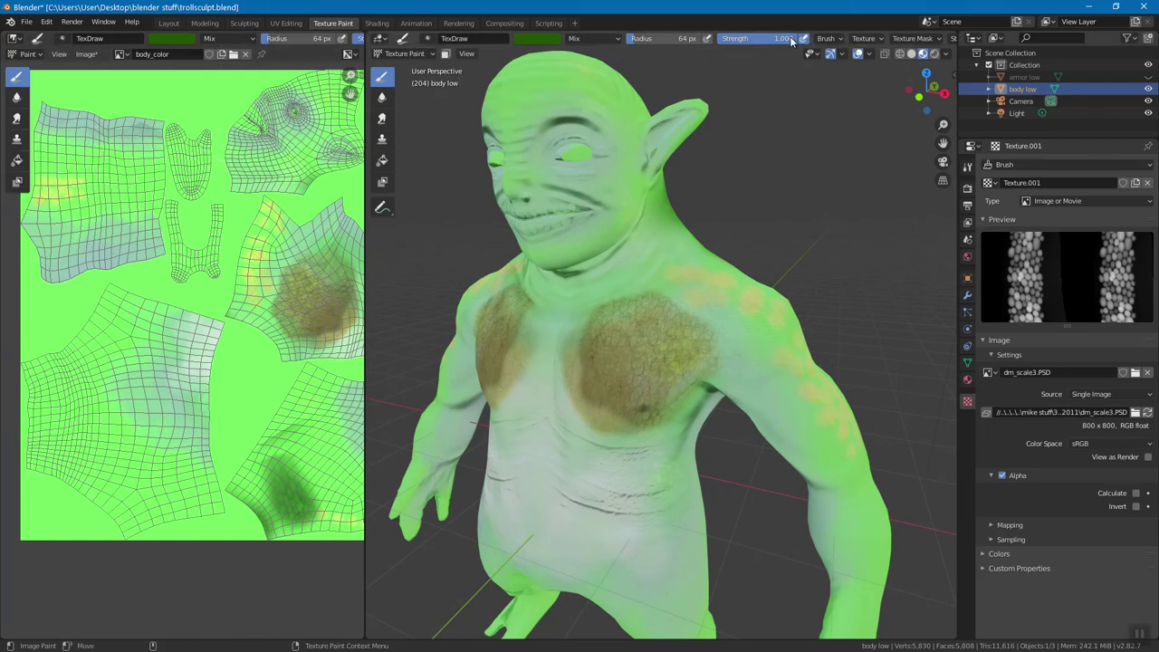
# Save the painted texture as the PNG image body_color.png in the blender stuff folder
pyautogui.click(90, 57)
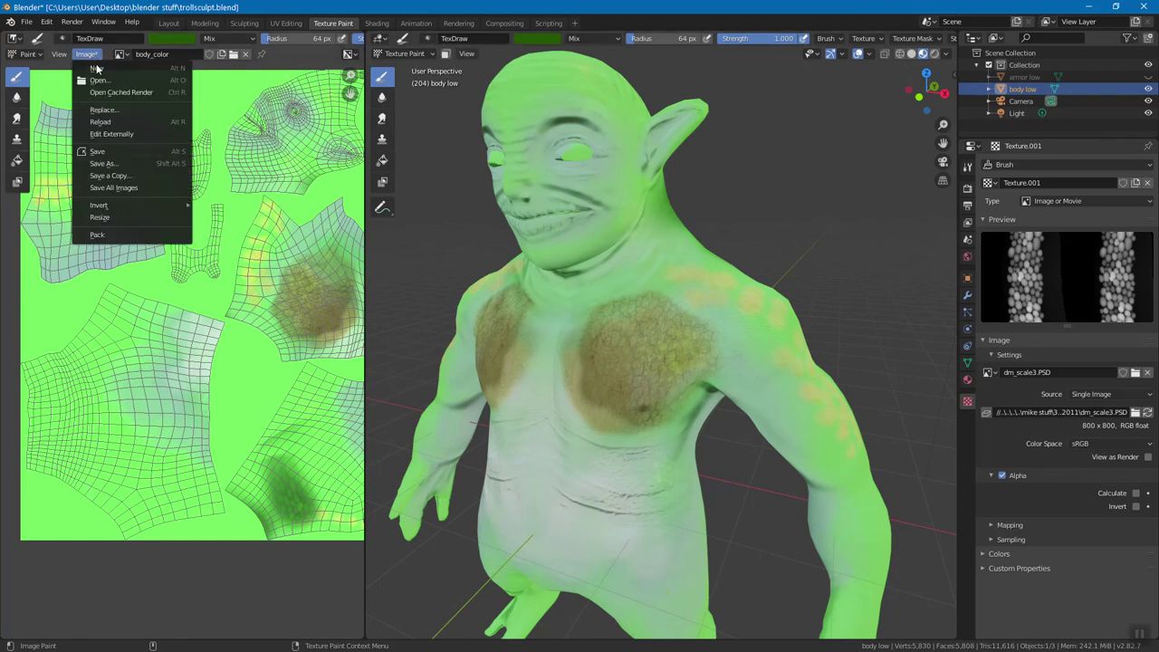
pyautogui.click(116, 151)
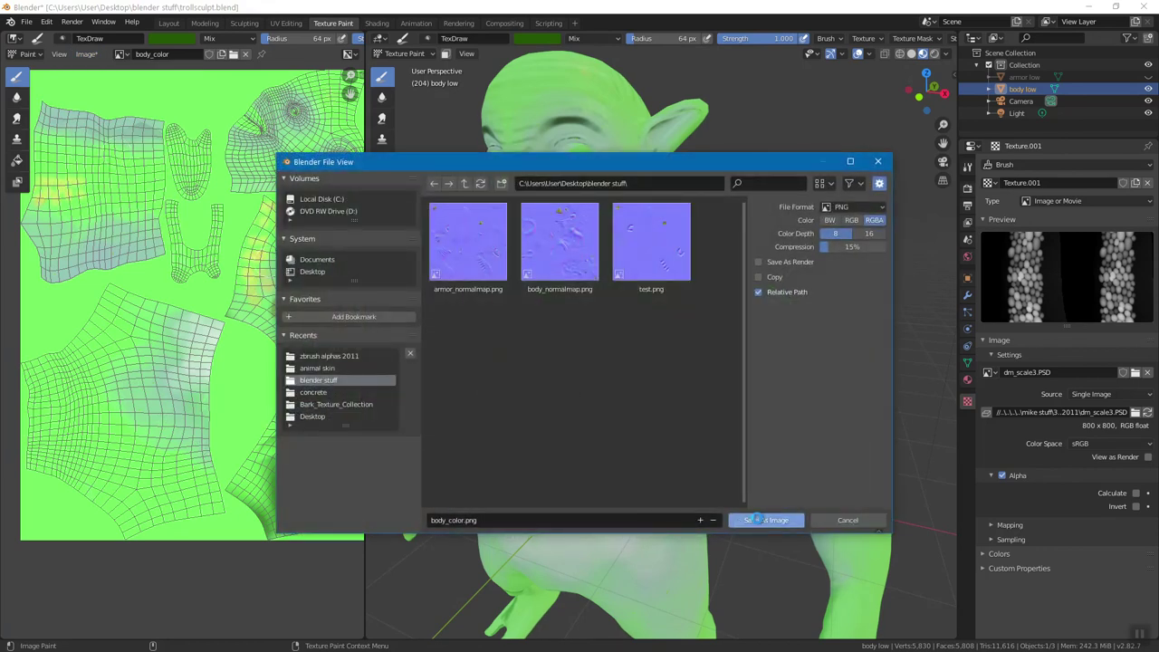
pyautogui.click(766, 519)
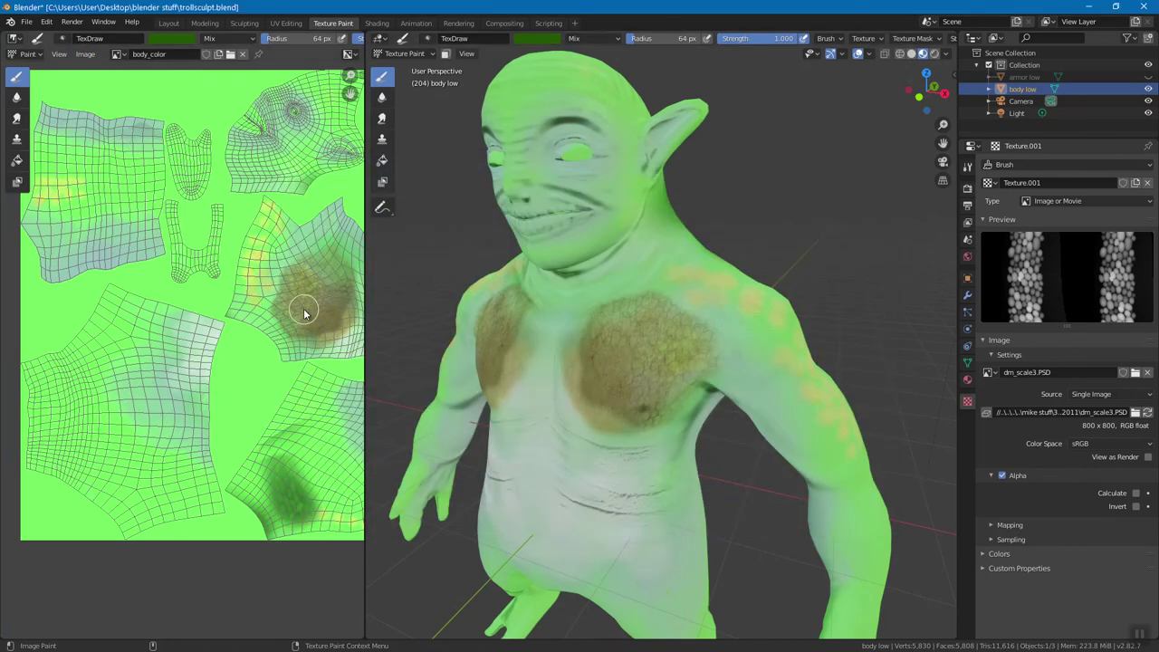
# Unhide the armor low object and view it on the painted troll body
pyautogui.click(1148, 76)
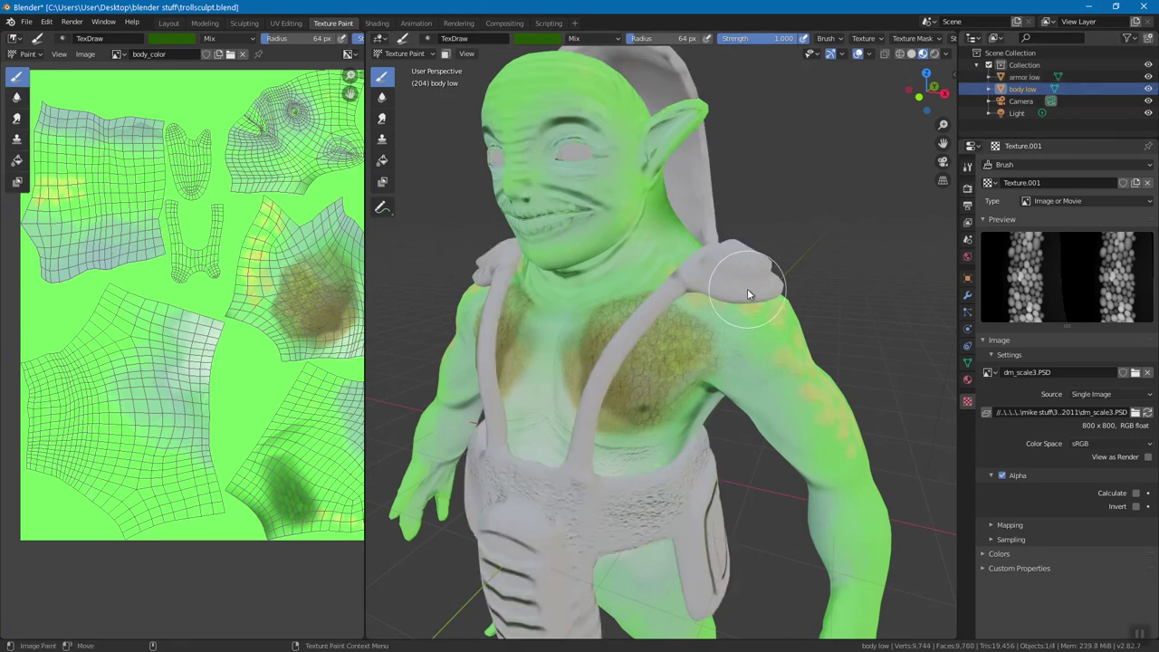
pyautogui.moveTo(633, 338); pyautogui.dragTo(652, 305, button='middle')
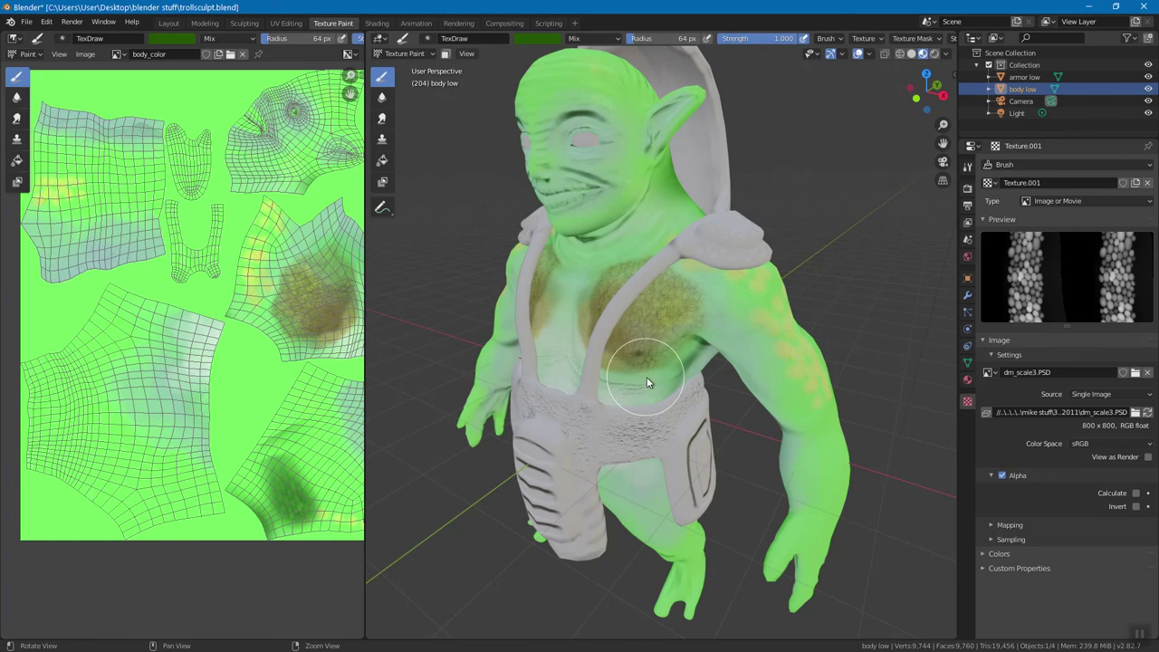
pyautogui.moveTo(634, 362); pyautogui.dragTo(661, 350, button='middle')
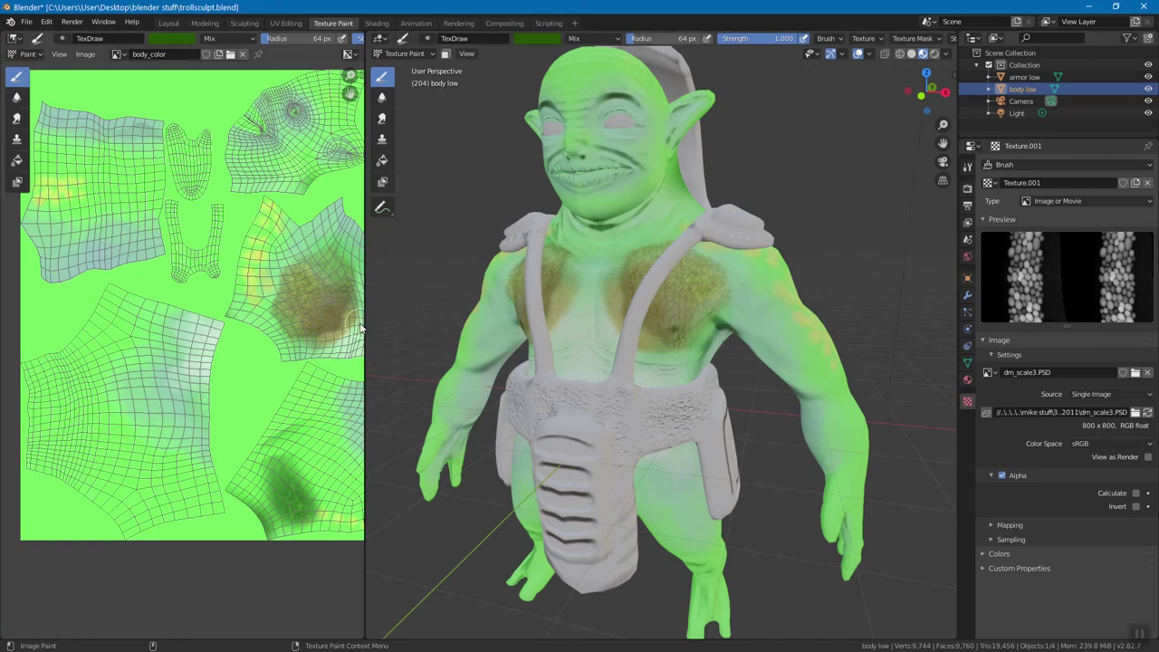
# Enlarge the 3D view, try the Dots and Airbrush stroke methods, and set the brush's stroke method to Space
pyautogui.moveTo(364, 328); pyautogui.dragTo(170, 328)
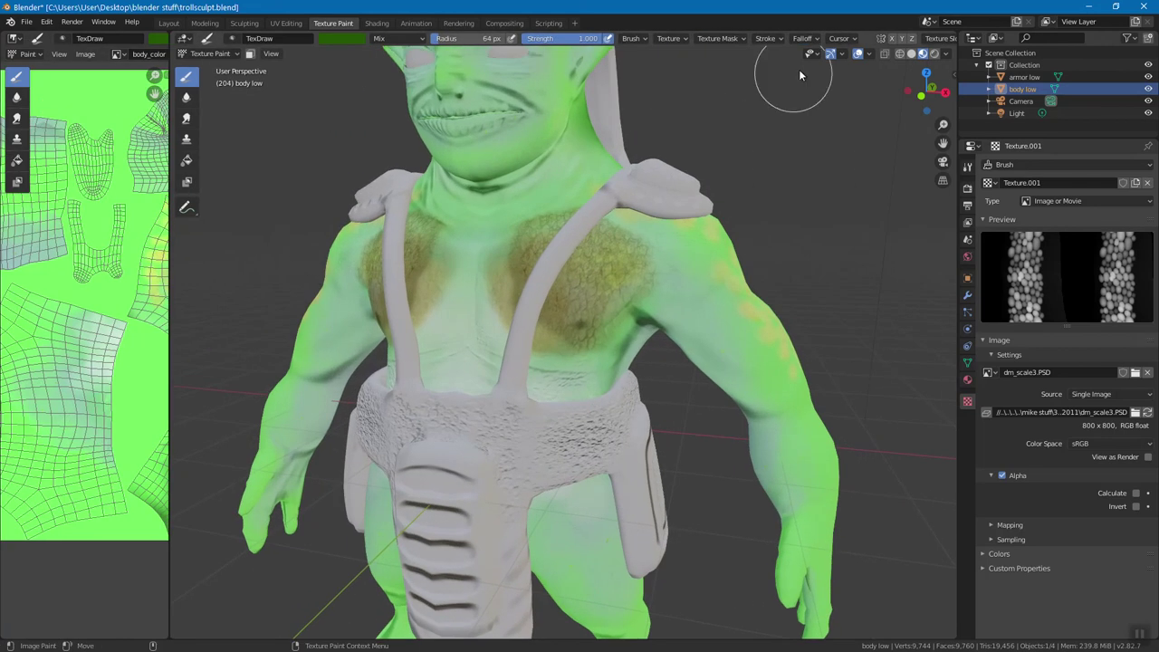
pyautogui.click(768, 39)
pyautogui.click(785, 60)
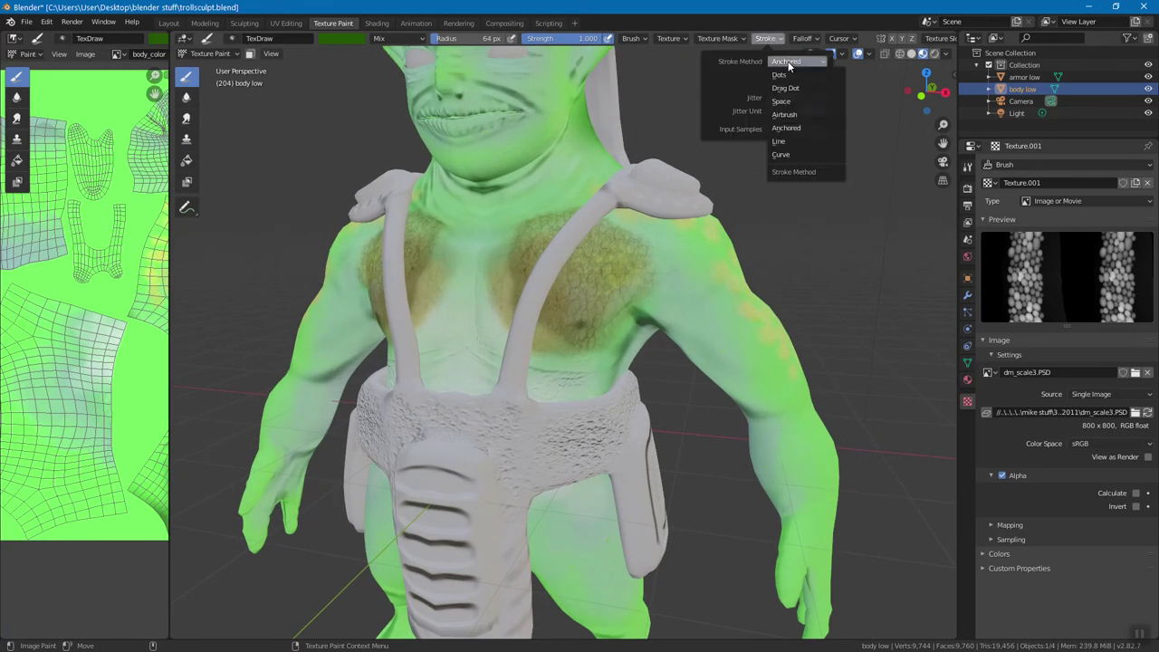
pyautogui.click(780, 75)
pyautogui.click(801, 59)
pyautogui.click(787, 115)
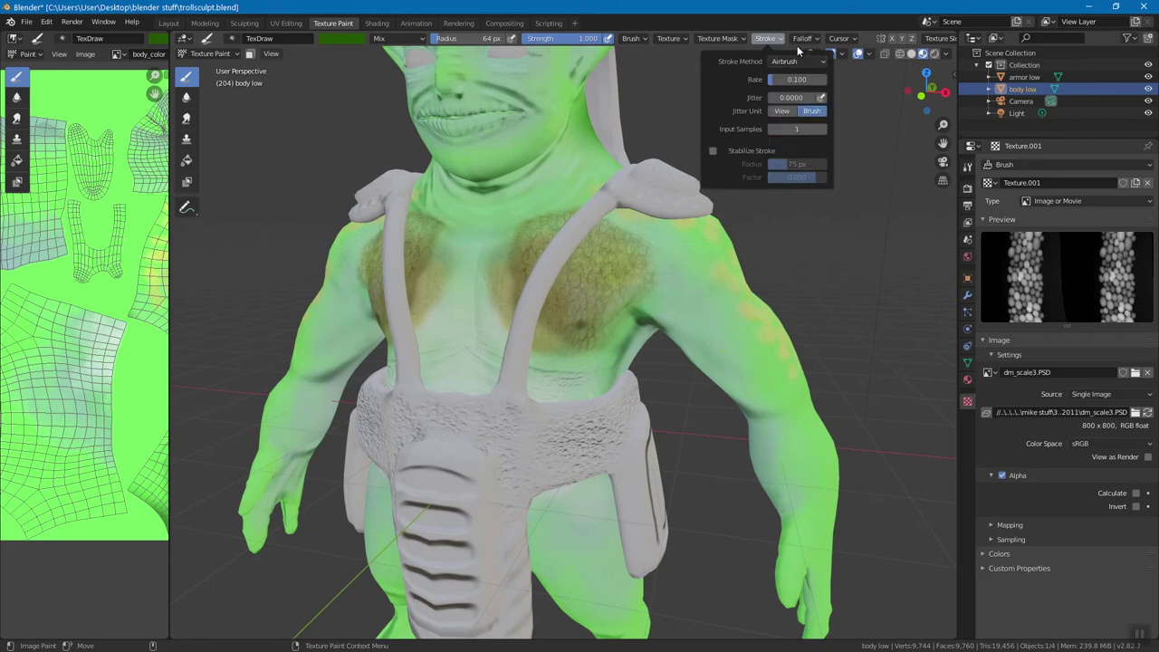
pyautogui.click(799, 61)
pyautogui.click(783, 102)
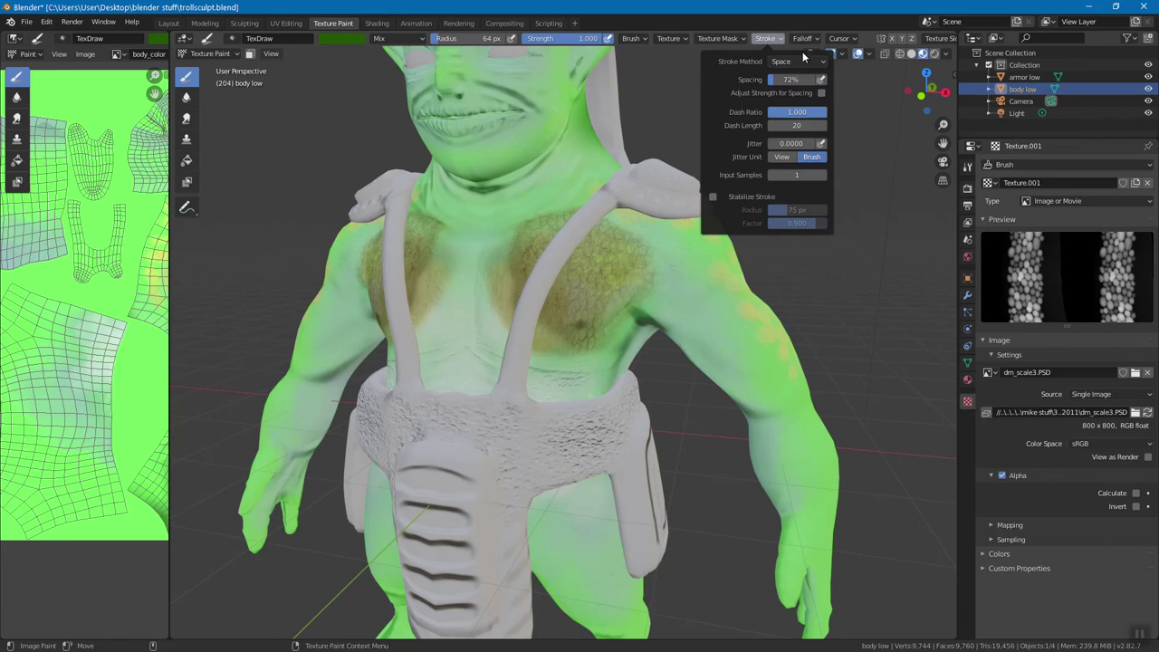
pyautogui.moveTo(688, 40)
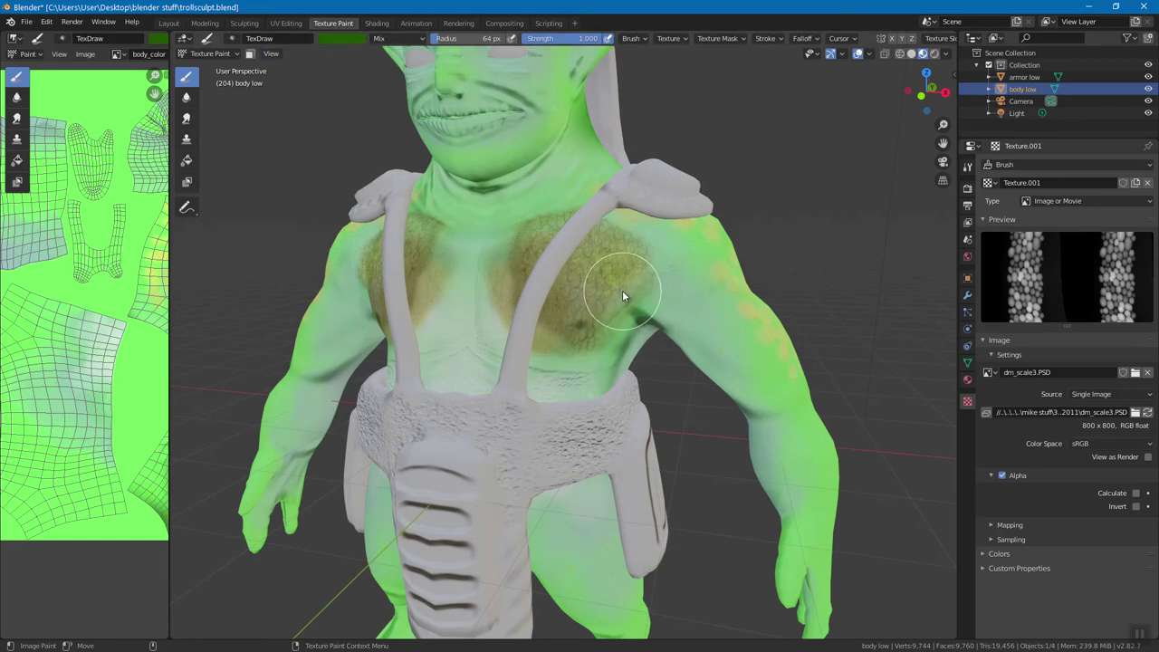
# Examine the body low material's settings, from the base color texture down to the normal map
pyautogui.click(966, 379)
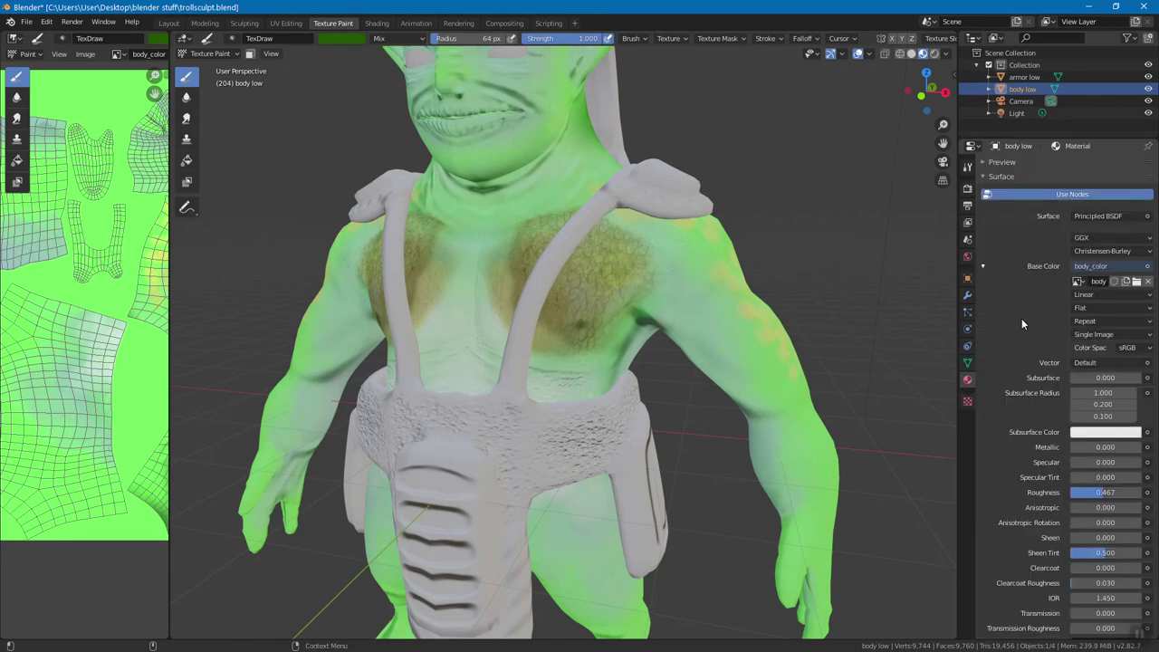
pyautogui.scroll(-2, 1023, 319)
pyautogui.scroll(-4, 1020, 317)
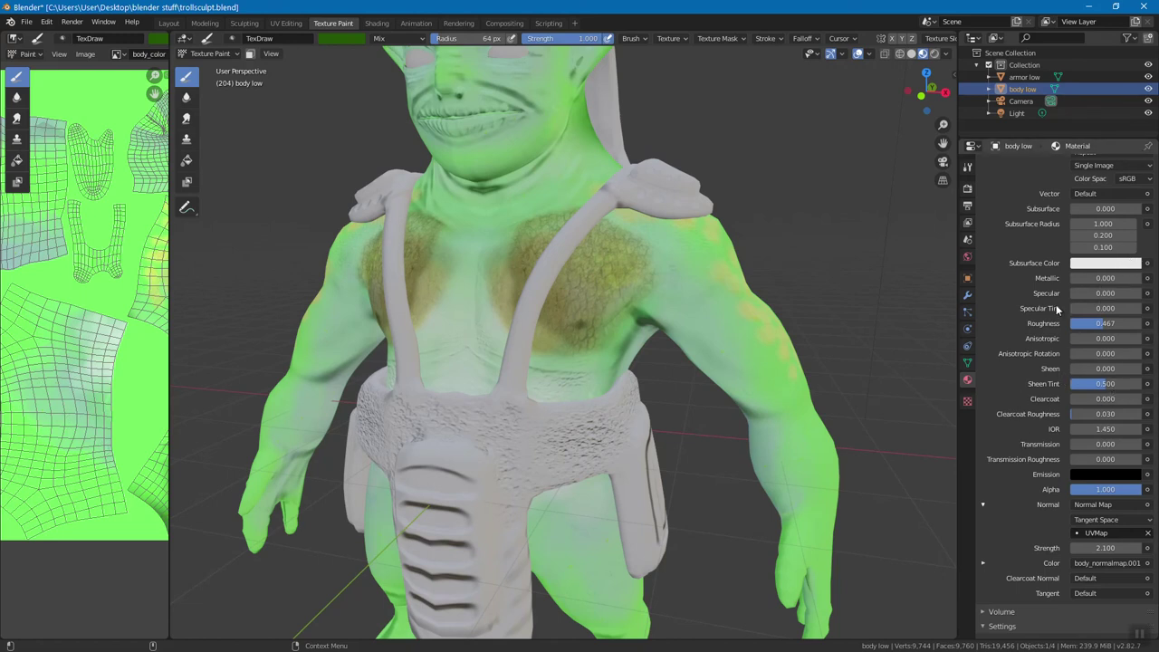
pyautogui.scroll(2, 994, 324)
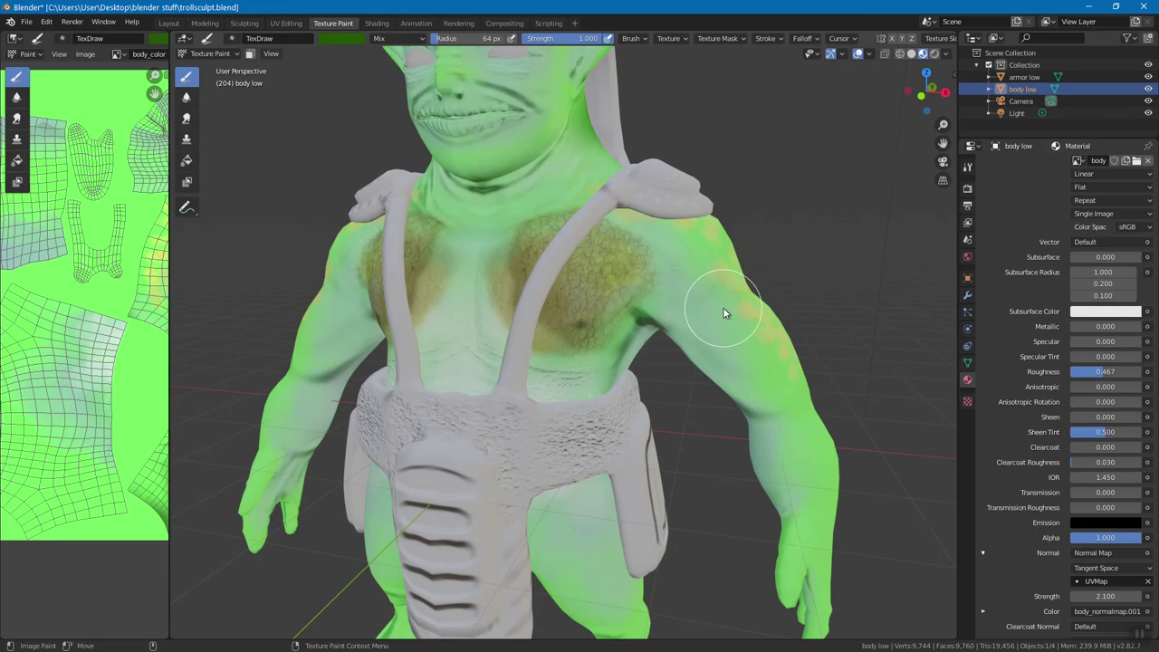
pyautogui.scroll(-2, 723, 309)
pyautogui.moveTo(722, 310); pyautogui.dragTo(709, 309, button='middle')
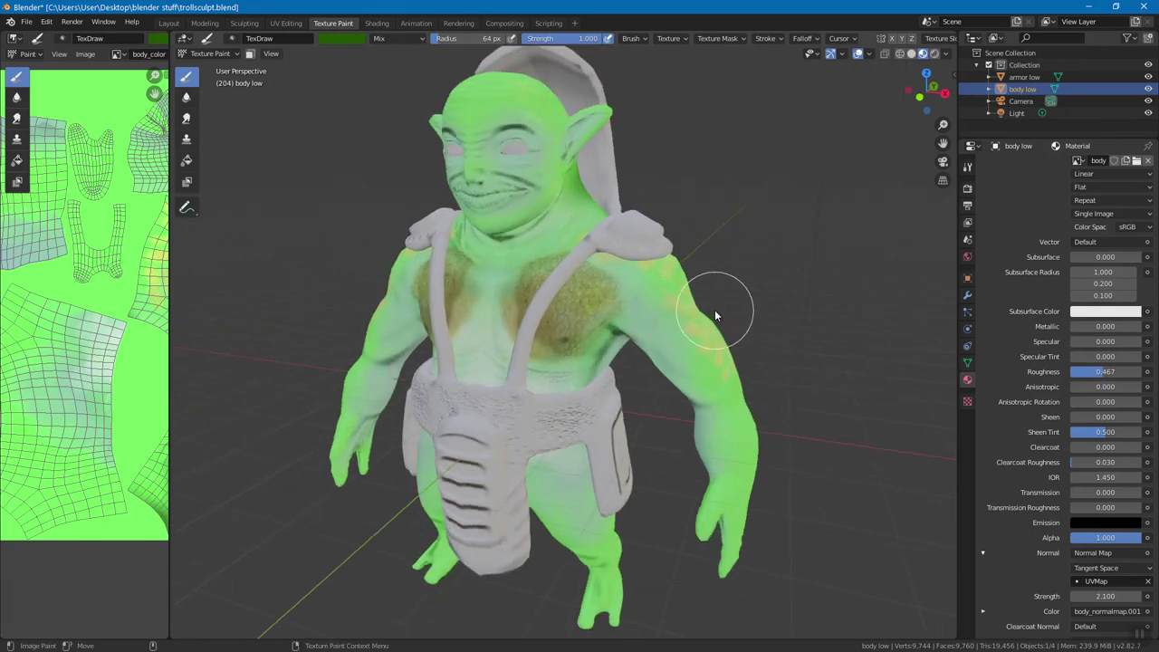
# Widen the image editor beside the 3D view and save the trollsculpt.blend file
pyautogui.moveTo(169, 372); pyautogui.dragTo(294, 379)
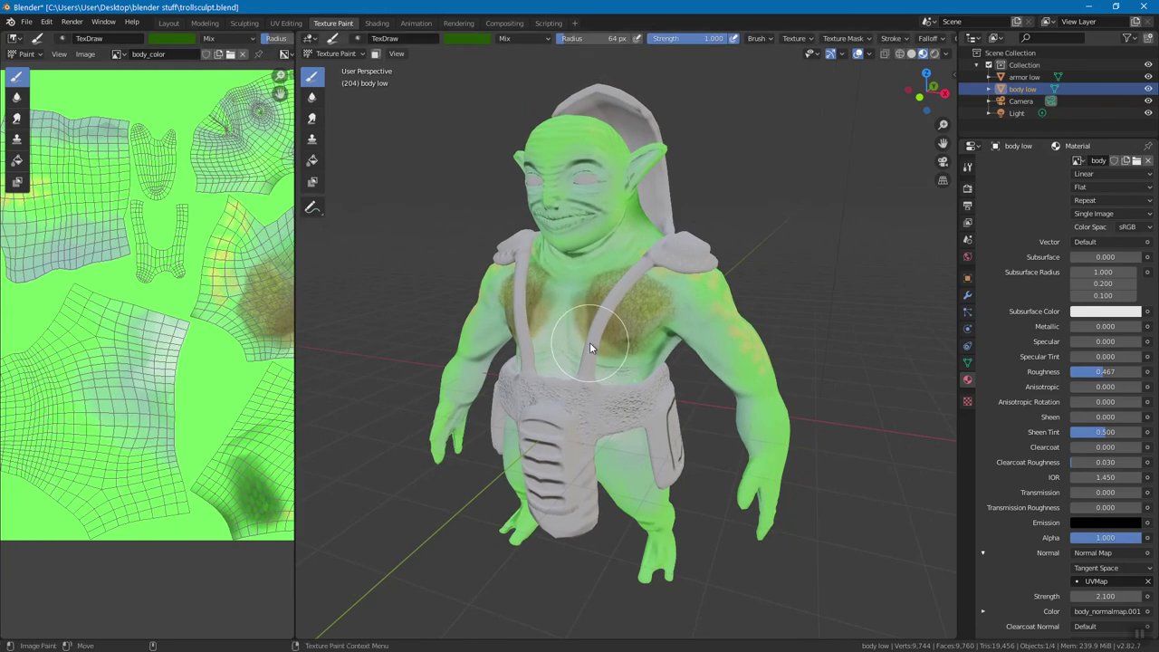
pyautogui.hotkey('ctrl', 'z')
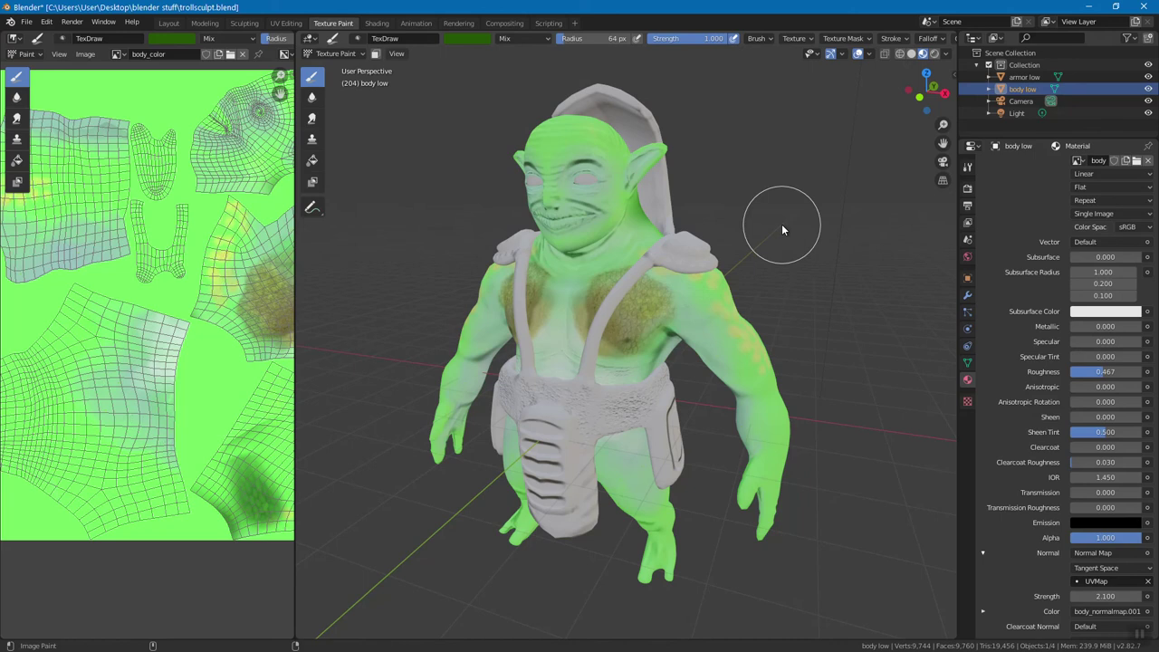
pyautogui.hotkey('ctrl', 's')
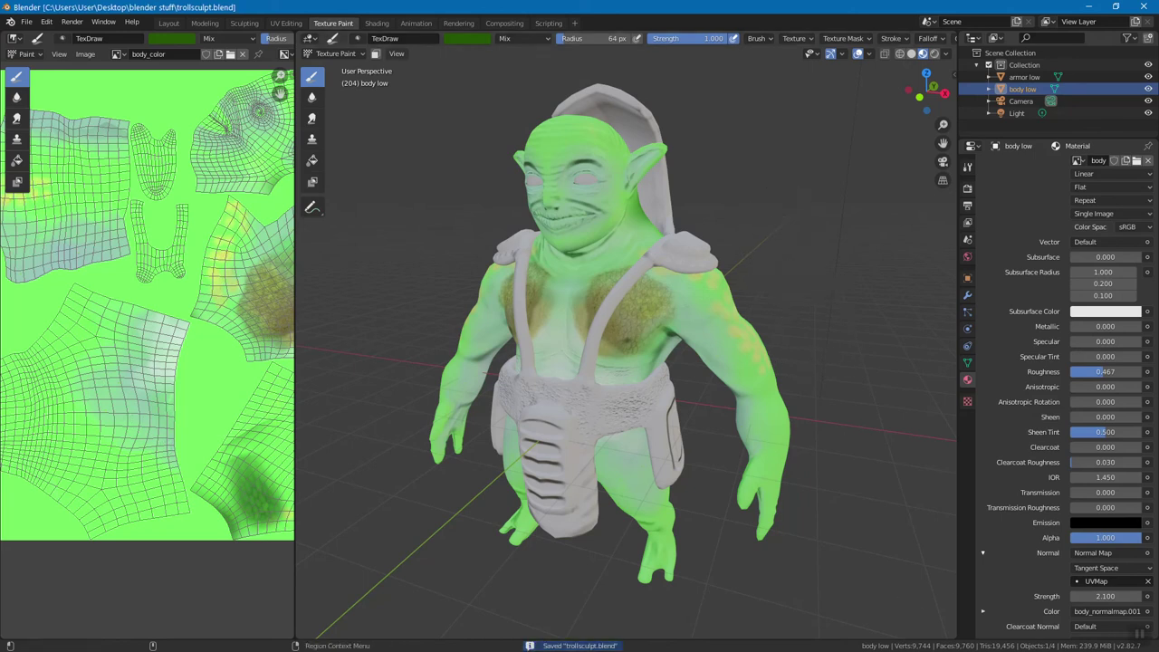